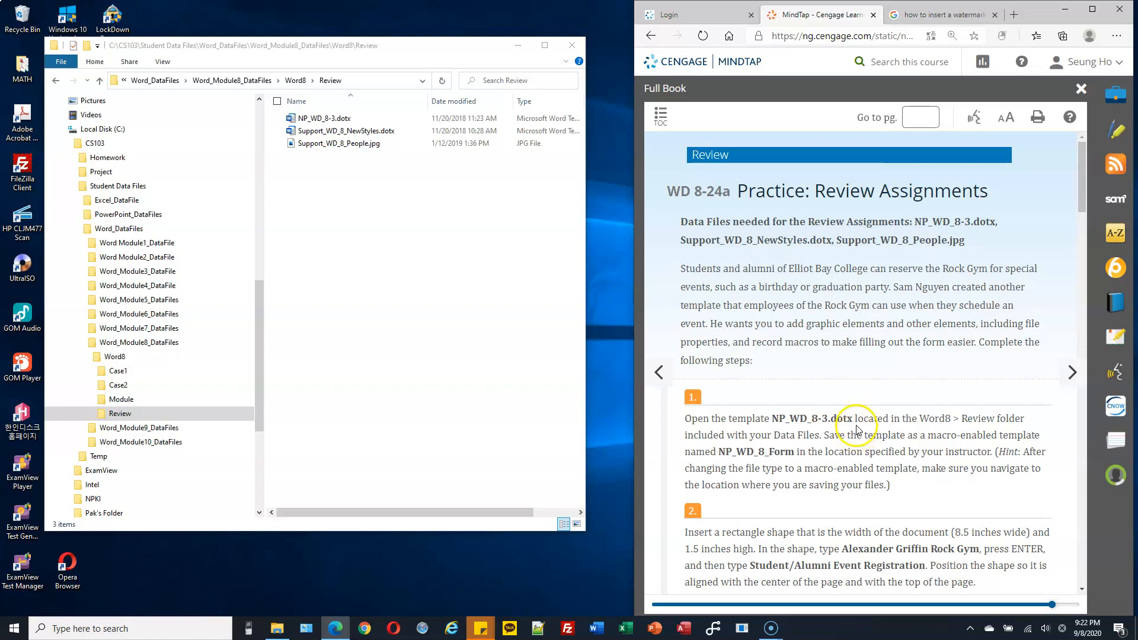
# Step: Open the template NP_WD_8-3.dotx from the Word8 Review folder
pyautogui.moveTo(772, 418); pyautogui.dragTo(854, 418)
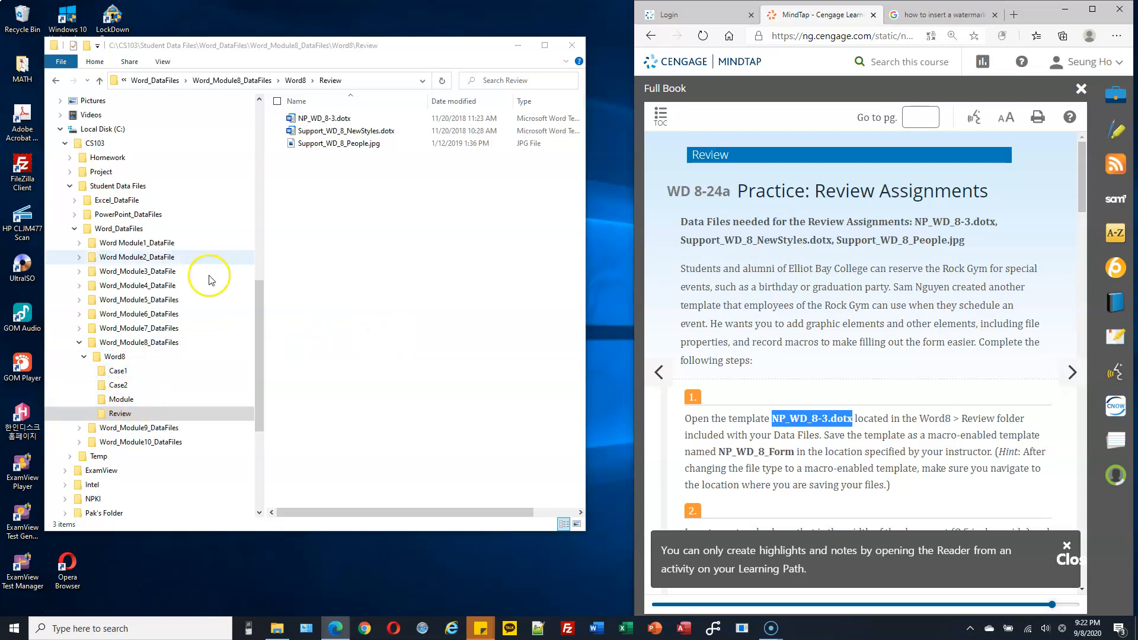
pyautogui.click(325, 119)
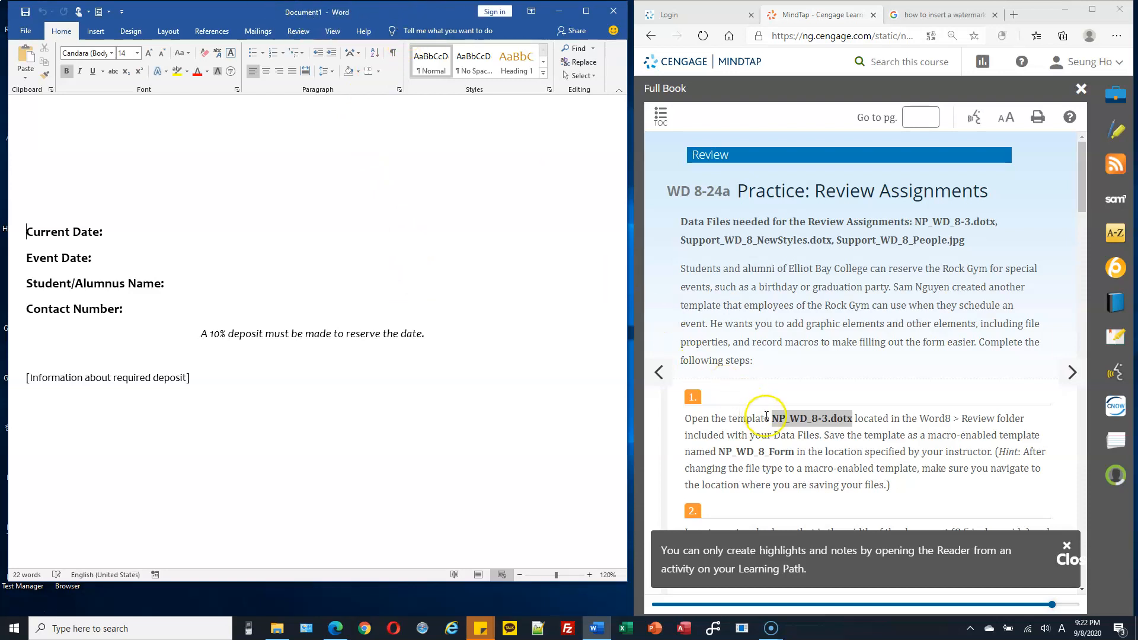
# Step: Start saving a copy of the document on this PC with the file type Word Macro-Enabled Template (*.dotm)
pyautogui.click(26, 31)
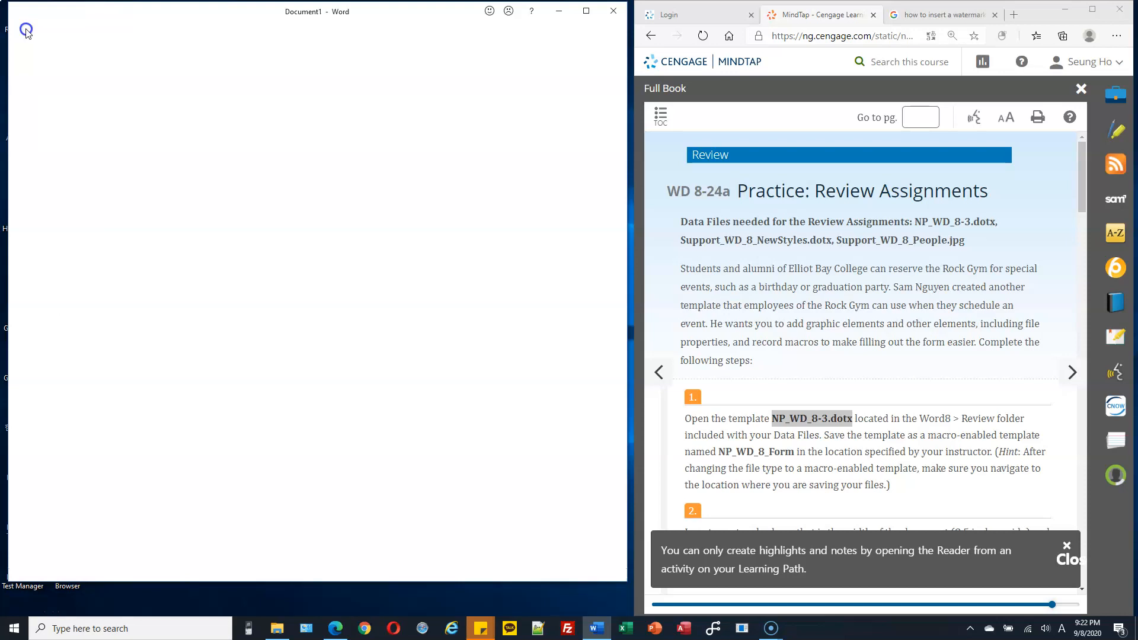
pyautogui.click(83, 191)
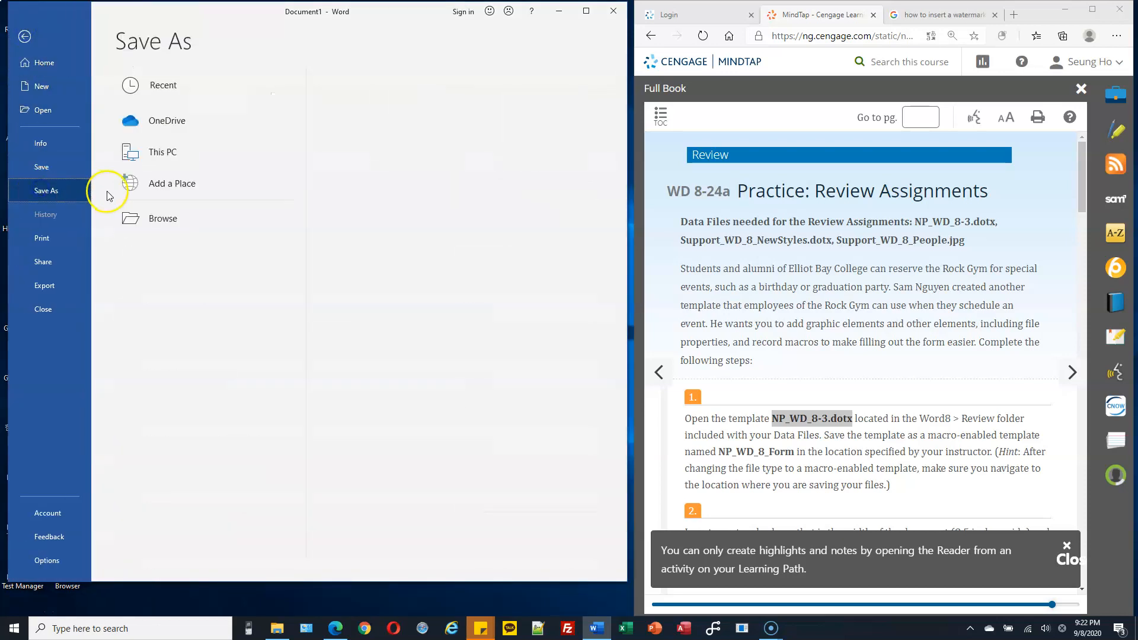
pyautogui.doubleClick(164, 153)
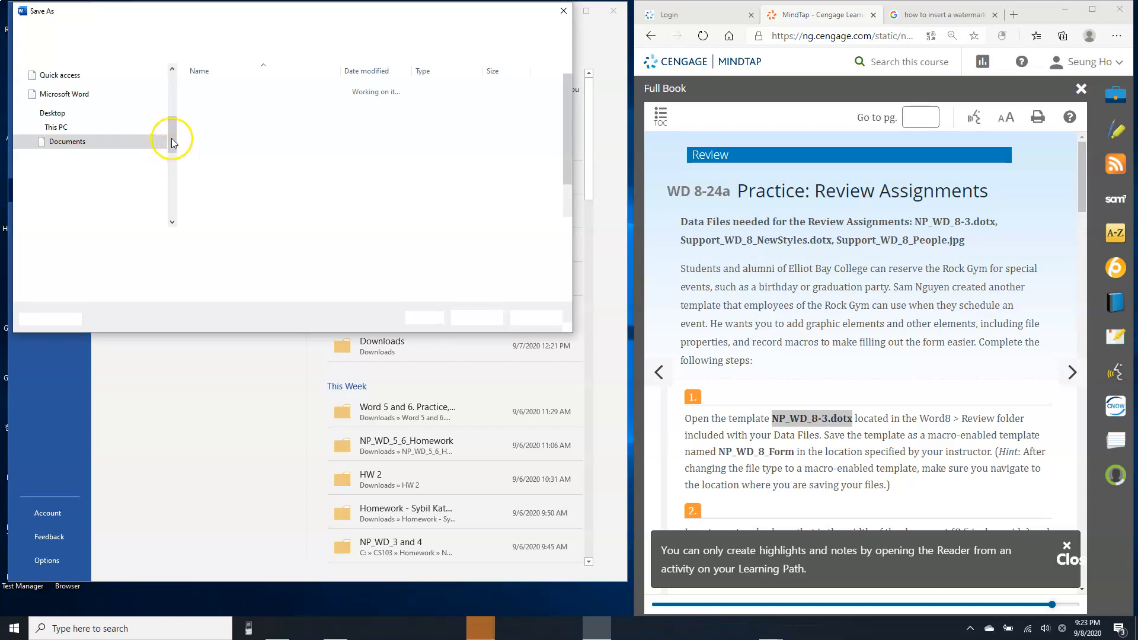
pyautogui.moveTo(172, 176); pyautogui.dragTo(173, 191)
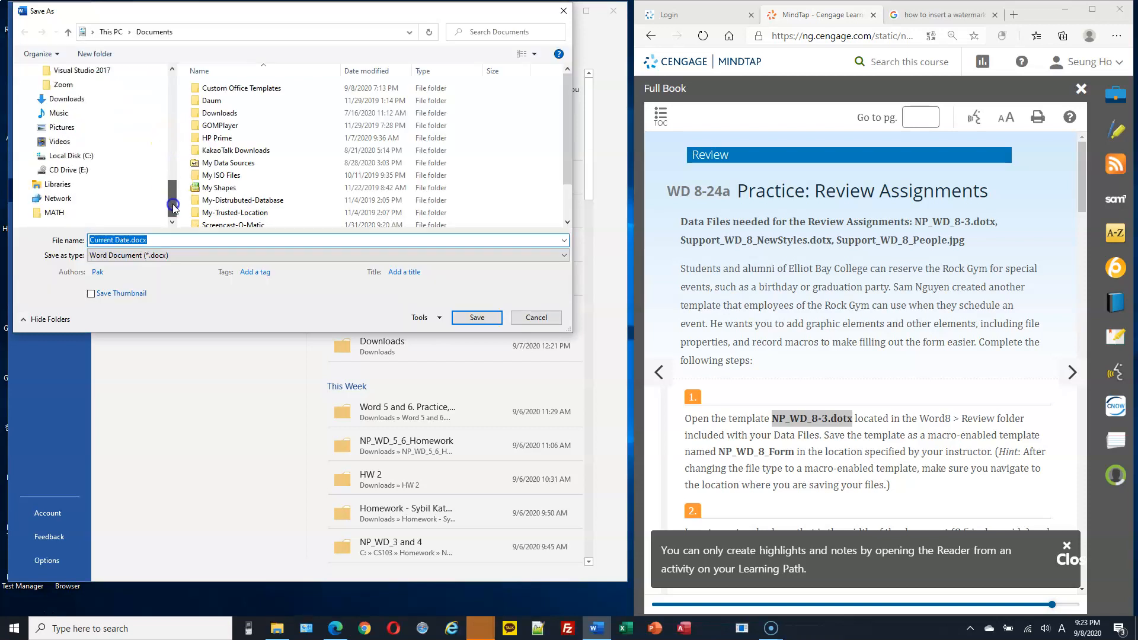
pyautogui.click(28, 160)
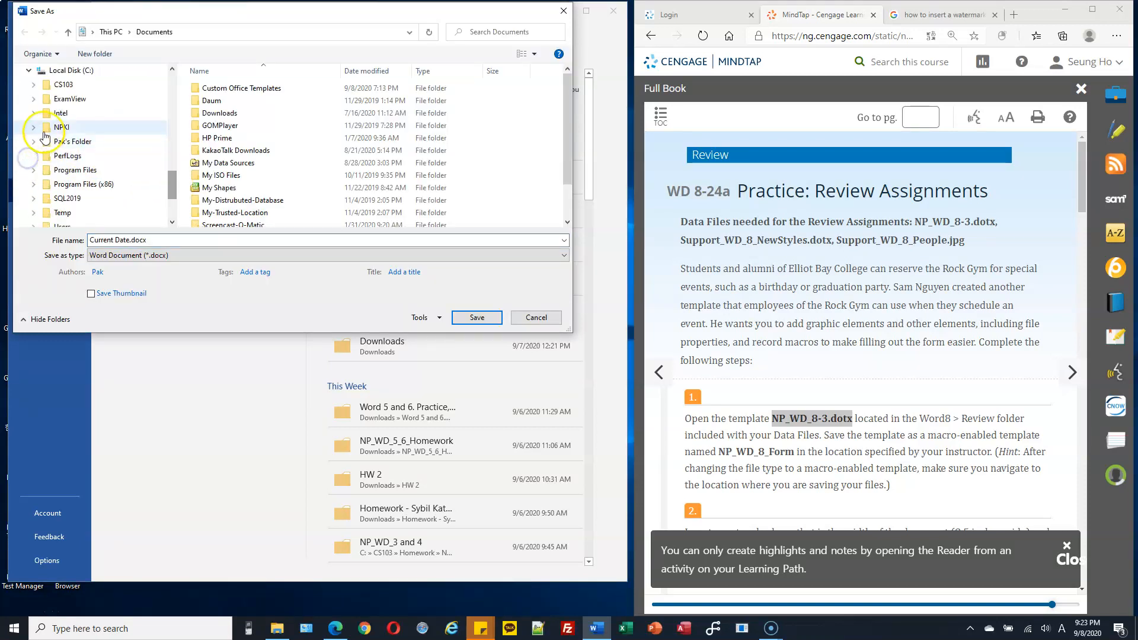
pyautogui.click(33, 84)
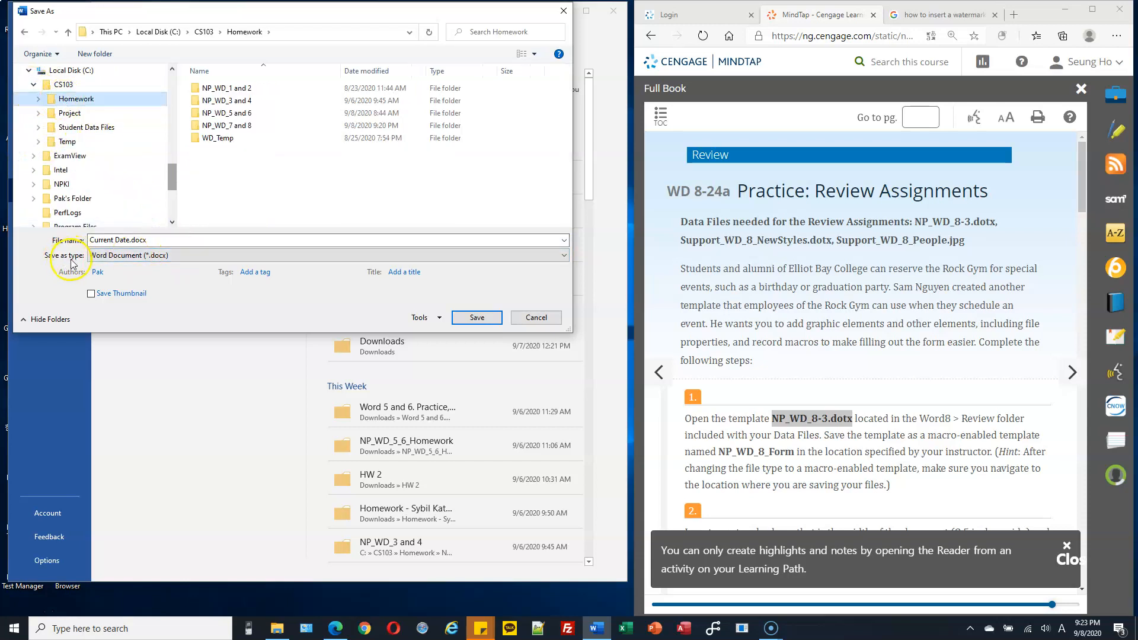
pyautogui.click(135, 256)
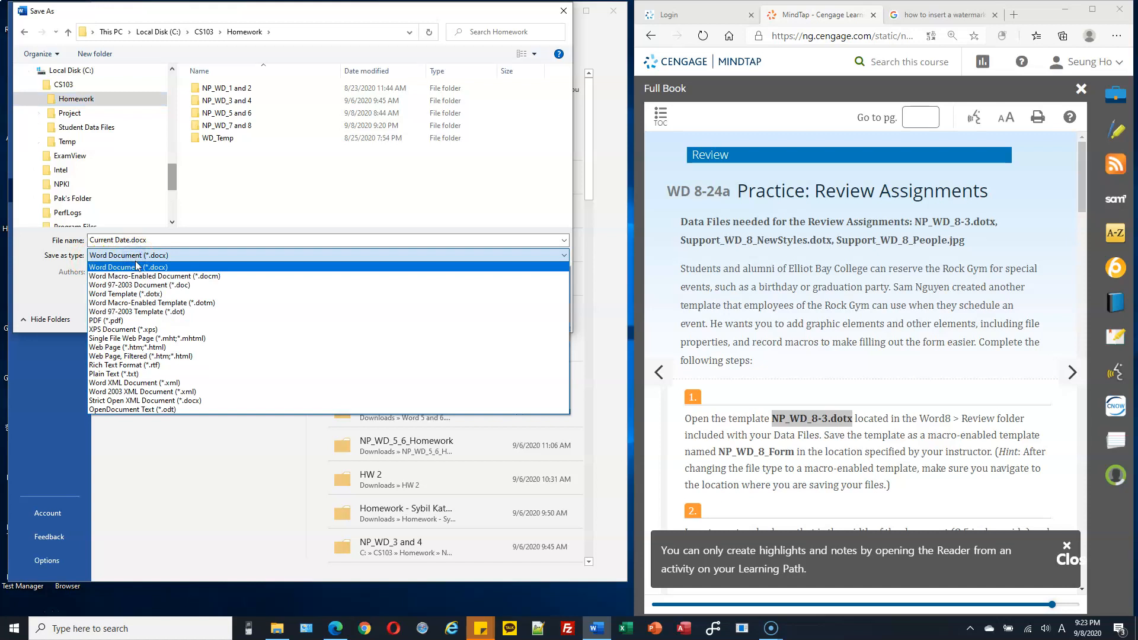
pyautogui.click(222, 304)
pyautogui.click(224, 304)
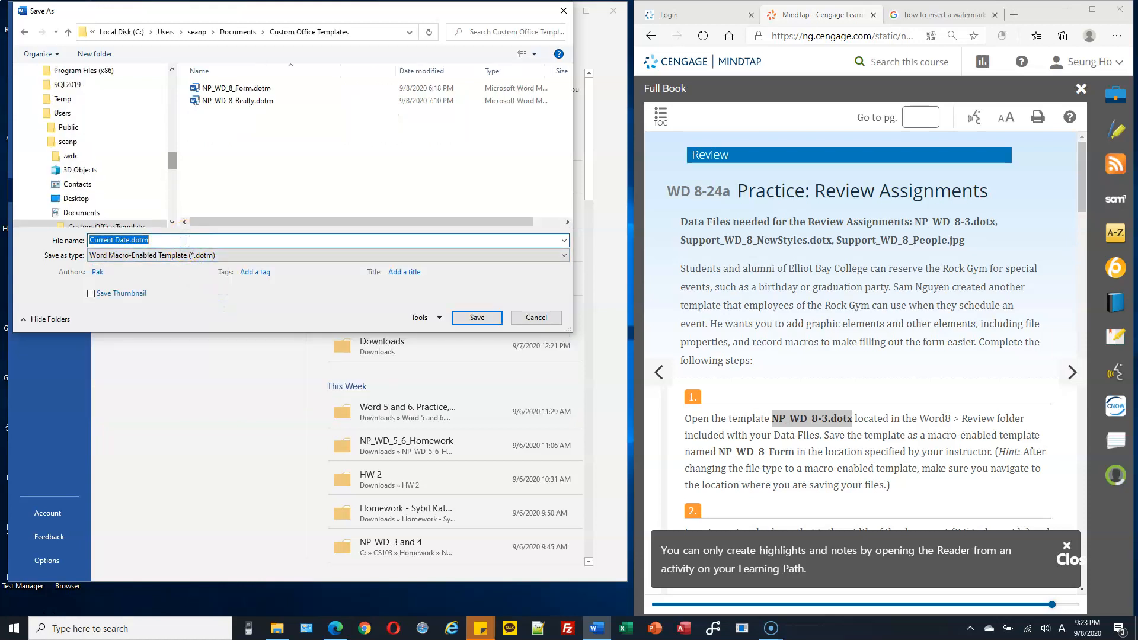
# Step: Save the macro-enabled template as NP_WD_8_Form in the CS103 Homework folder
pyautogui.moveTo(173, 165); pyautogui.dragTo(182, 131)
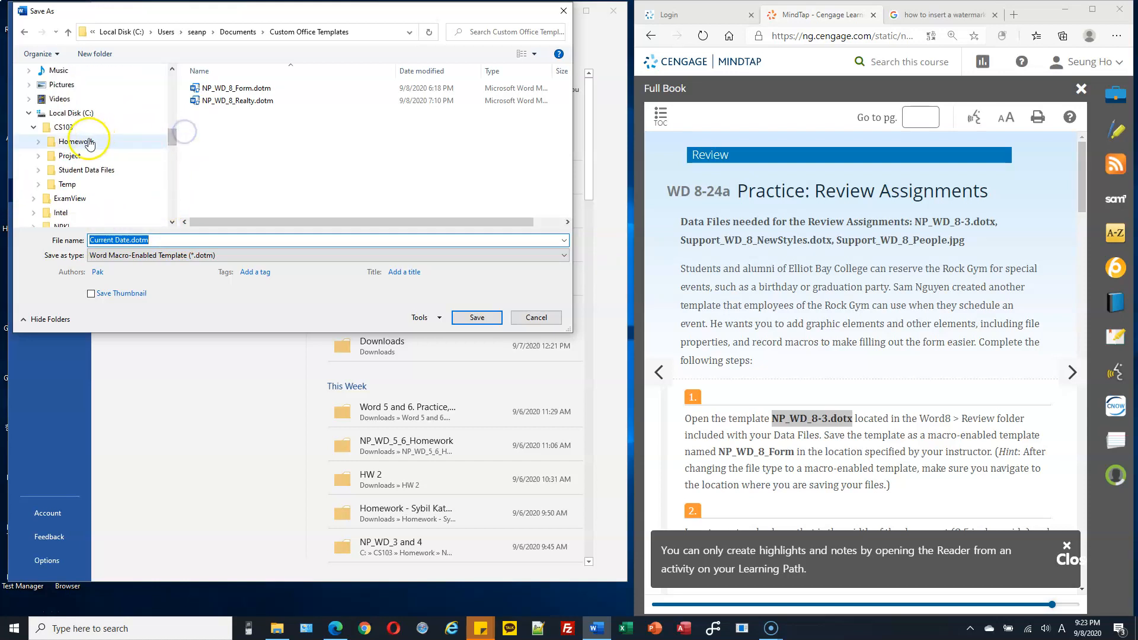
pyautogui.click(88, 142)
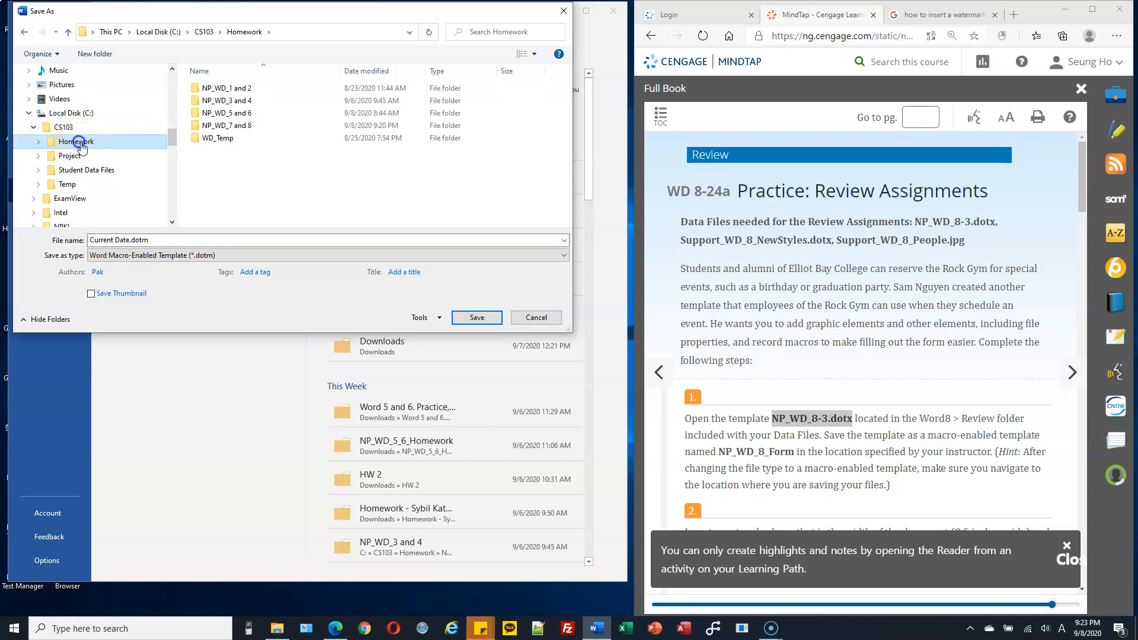
pyautogui.click(160, 241)
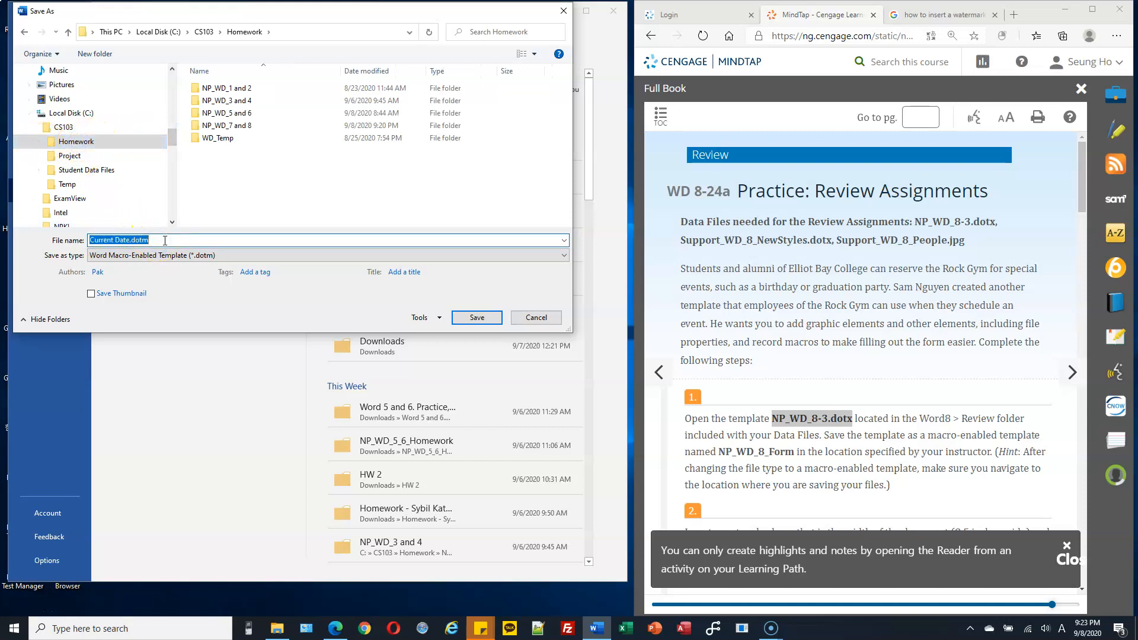
pyautogui.write('NP')
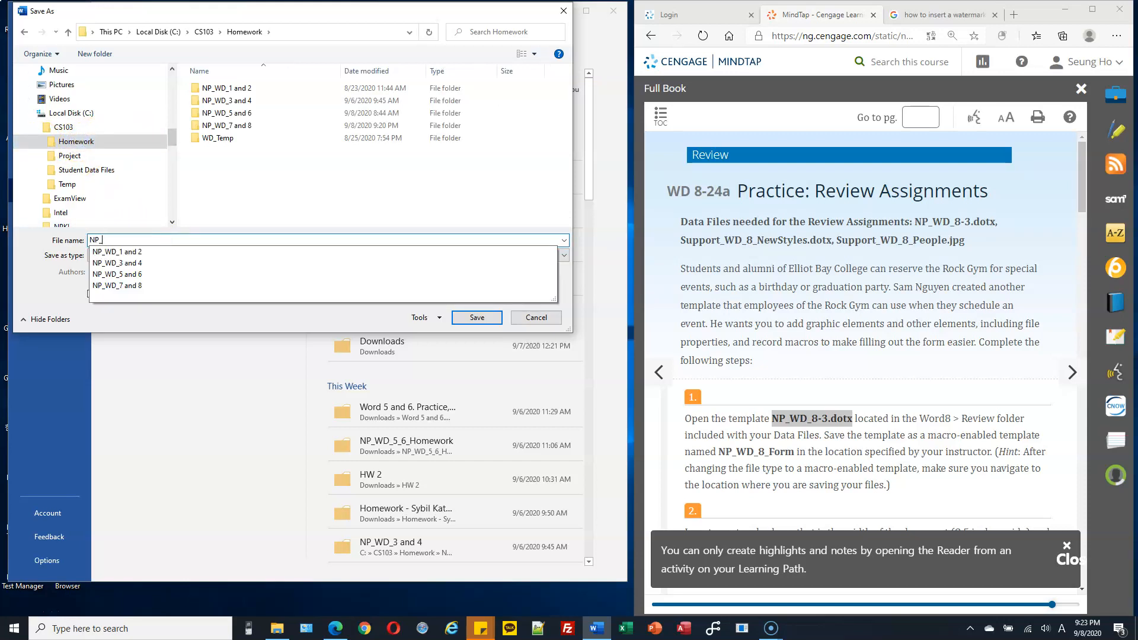
pyautogui.write('_WD_*')
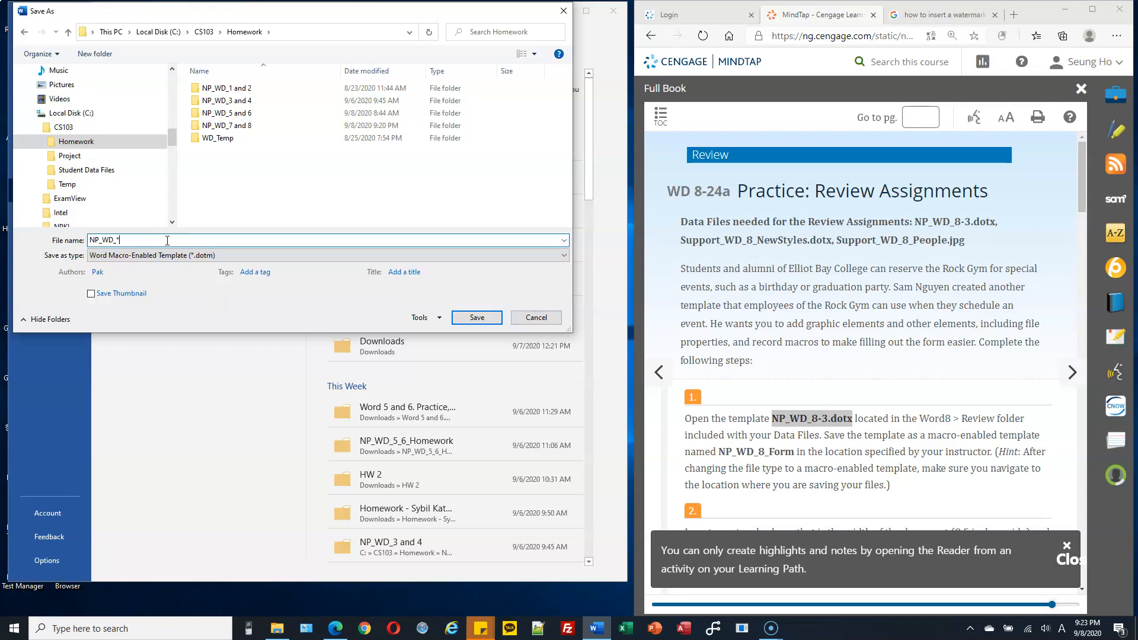
pyautogui.press('BackSpace')
pyautogui.write('8_Form')
pyautogui.click(482, 317)
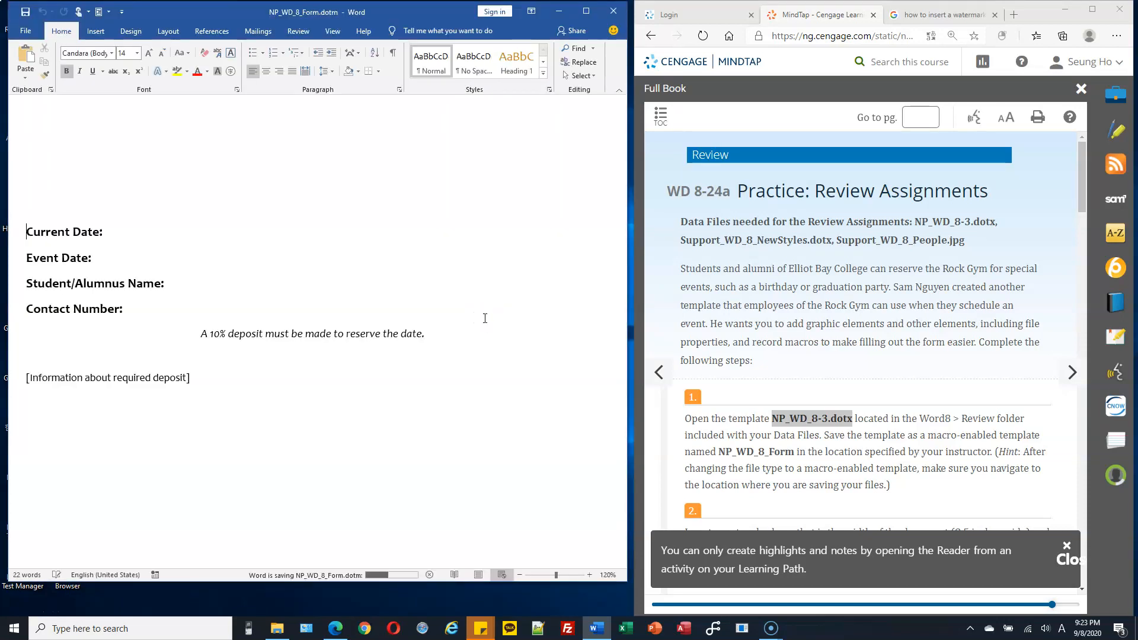
# Step: Check the CS103 Homework folder in File Explorer for the saved template, and return to the Word document
pyautogui.click(277, 628)
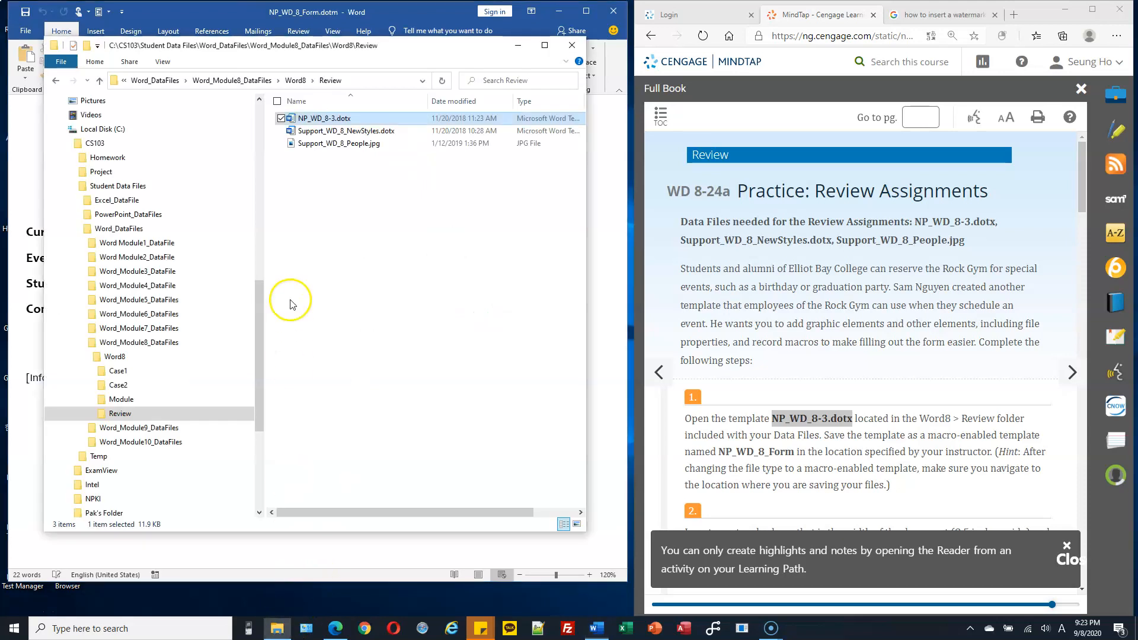
pyautogui.click(103, 158)
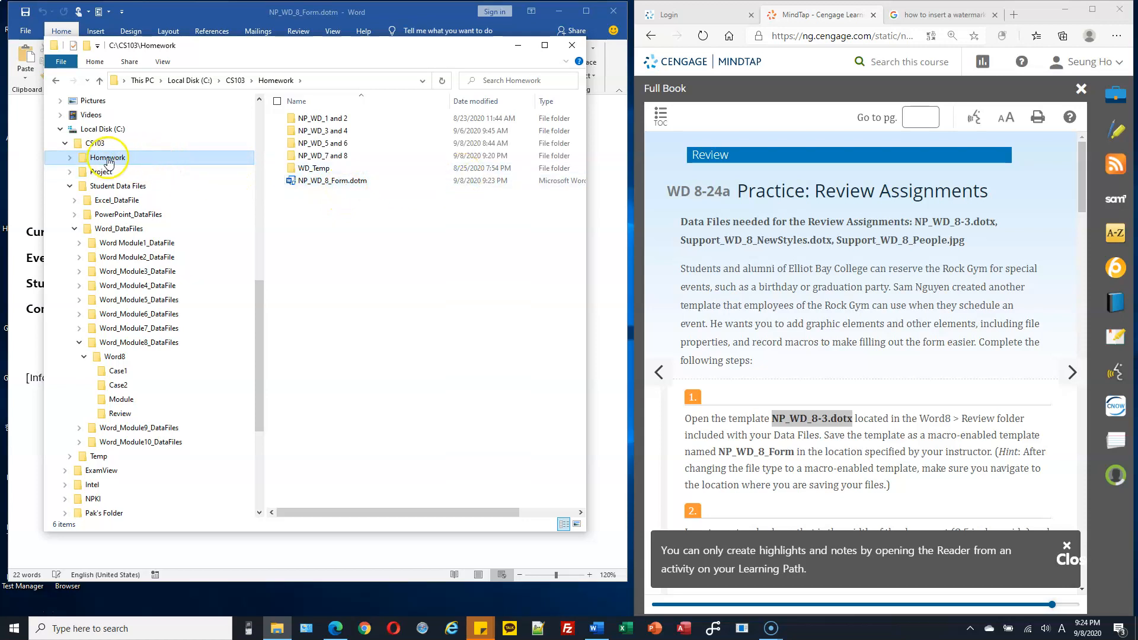
pyautogui.click(604, 183)
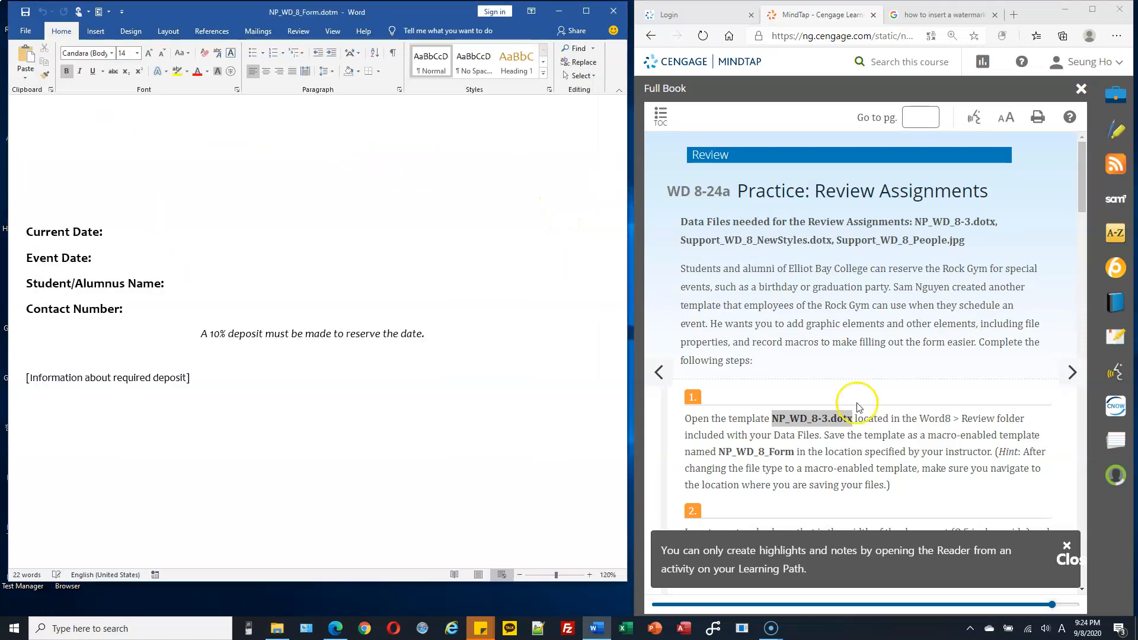
# Step: Insert a rectangle shape about 7.27 inches wide and 1.7 inches high above the Current Date line
pyautogui.scroll(-3, 901, 415)
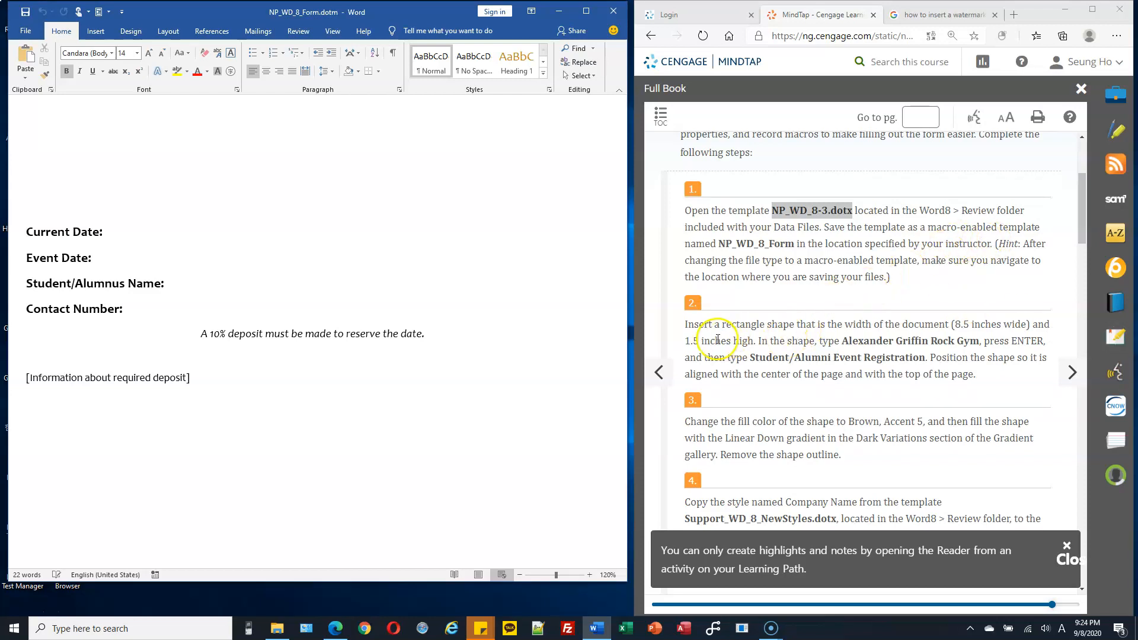
pyautogui.moveTo(719, 324); pyautogui.dragTo(806, 324)
pyautogui.click(96, 31)
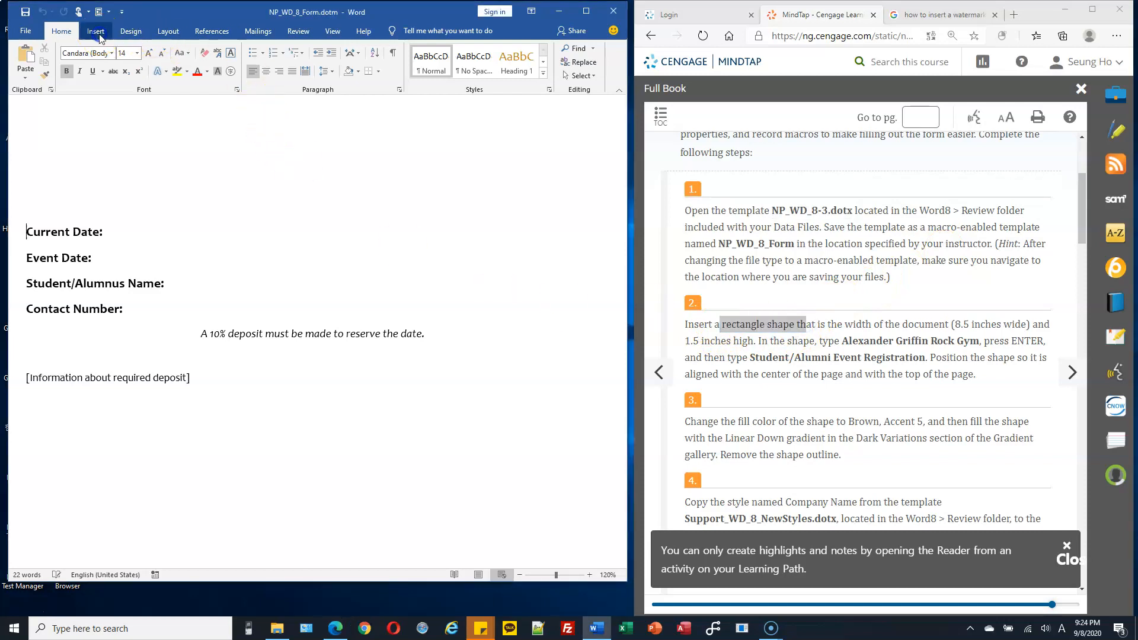
pyautogui.click(136, 56)
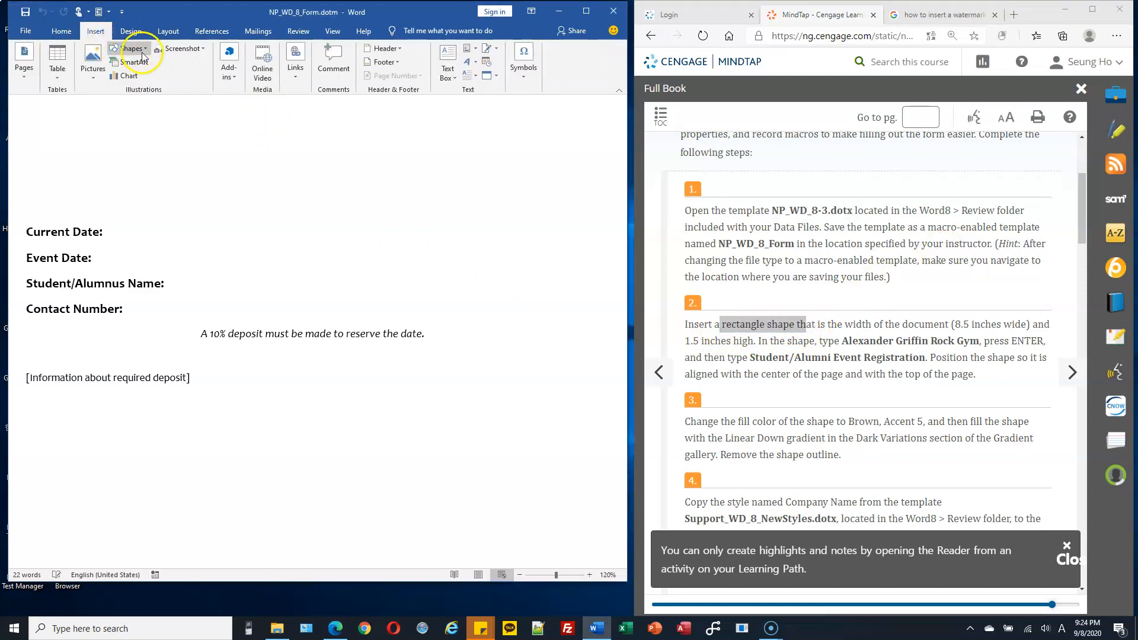
pyautogui.click(145, 51)
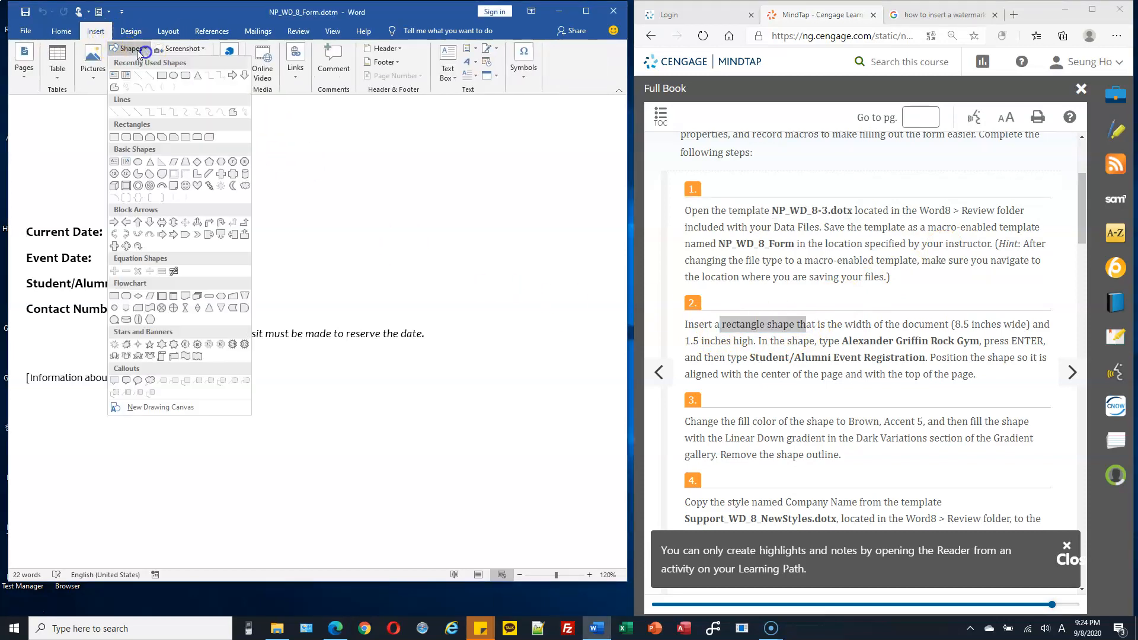
pyautogui.click(162, 79)
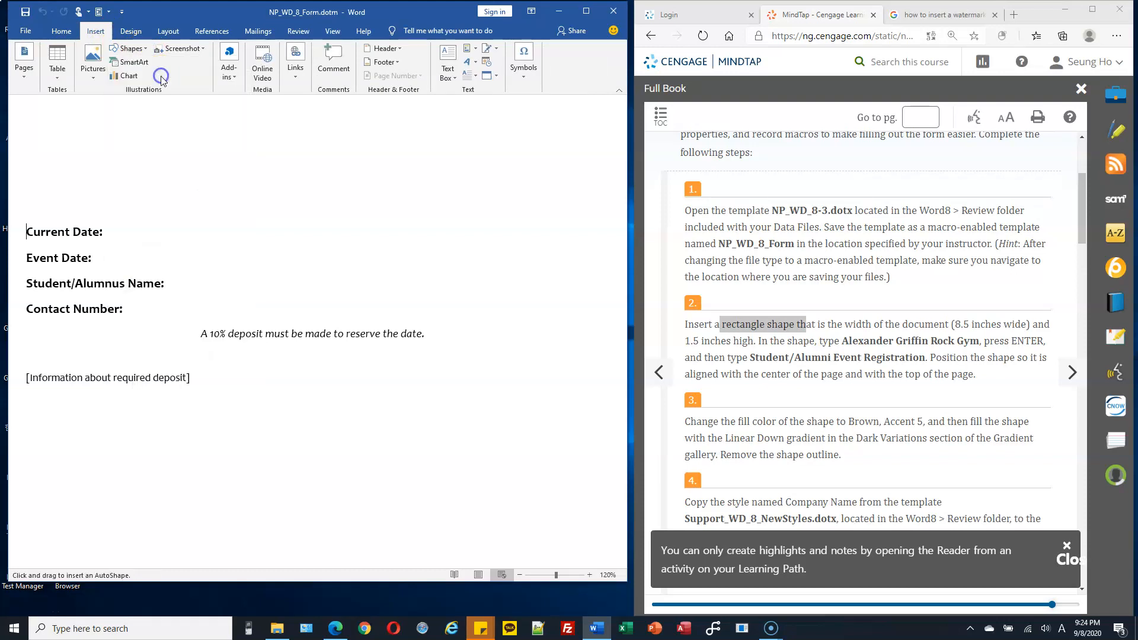
pyautogui.moveTo(32, 114)
pyautogui.mouseDown()
pyautogui.moveTo(388, 209)
pyautogui.moveTo(528, 231)
pyautogui.mouseUp()
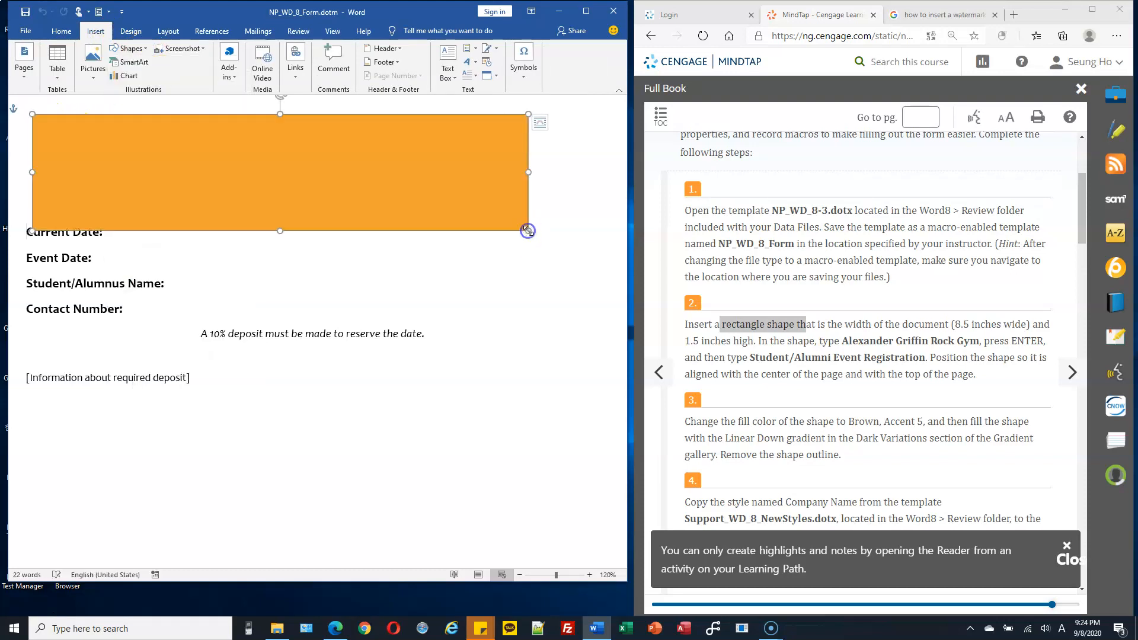
# Step: Set the rectangle's height to 1.5 inches and its width to 8.5 inches
pyautogui.click(568, 77)
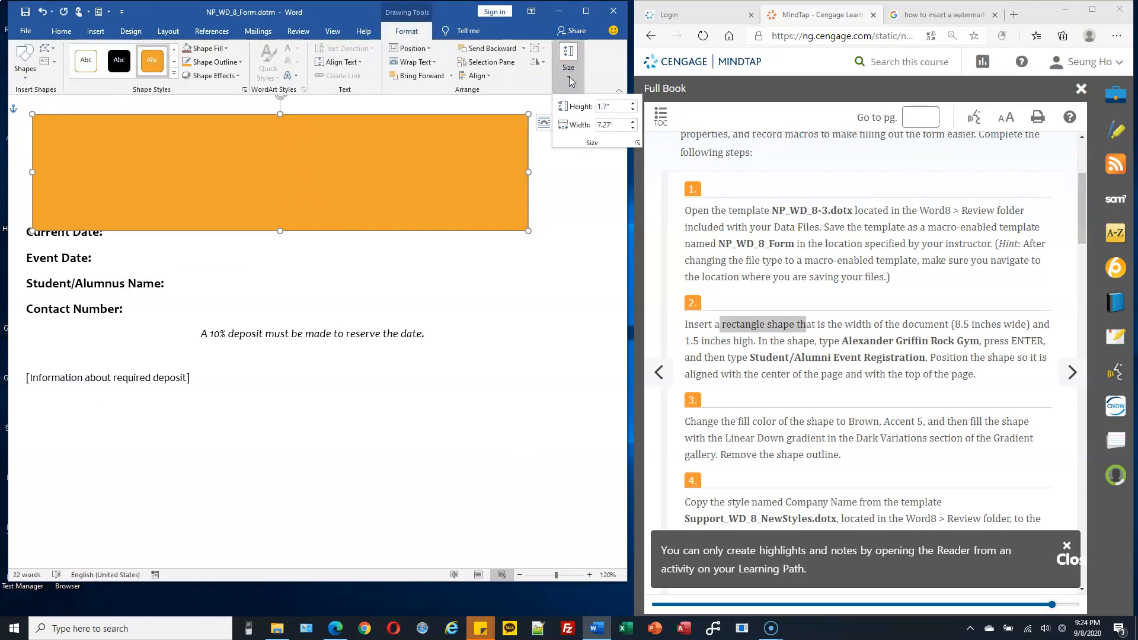
pyautogui.click(620, 105)
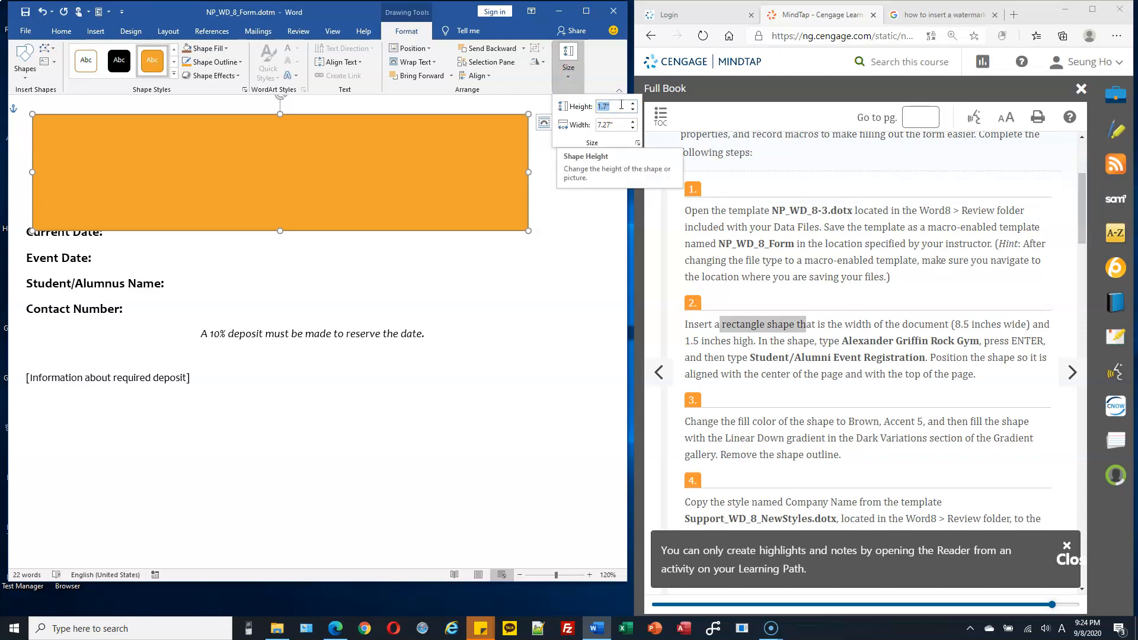
pyautogui.write('1.5')
pyautogui.press('Tab')
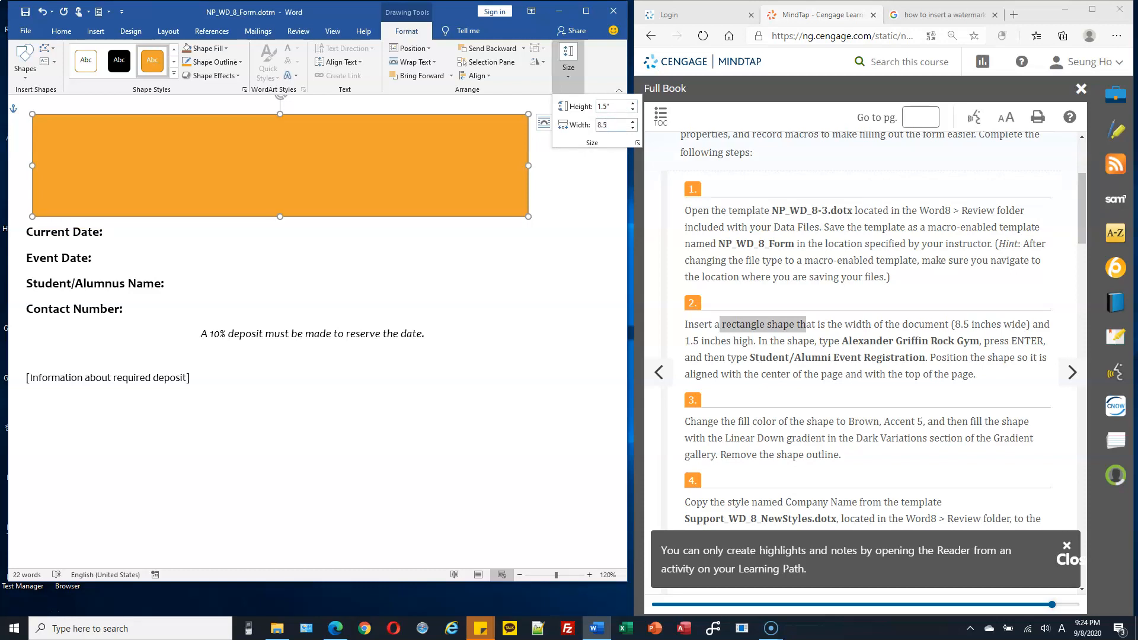
pyautogui.press('Return')
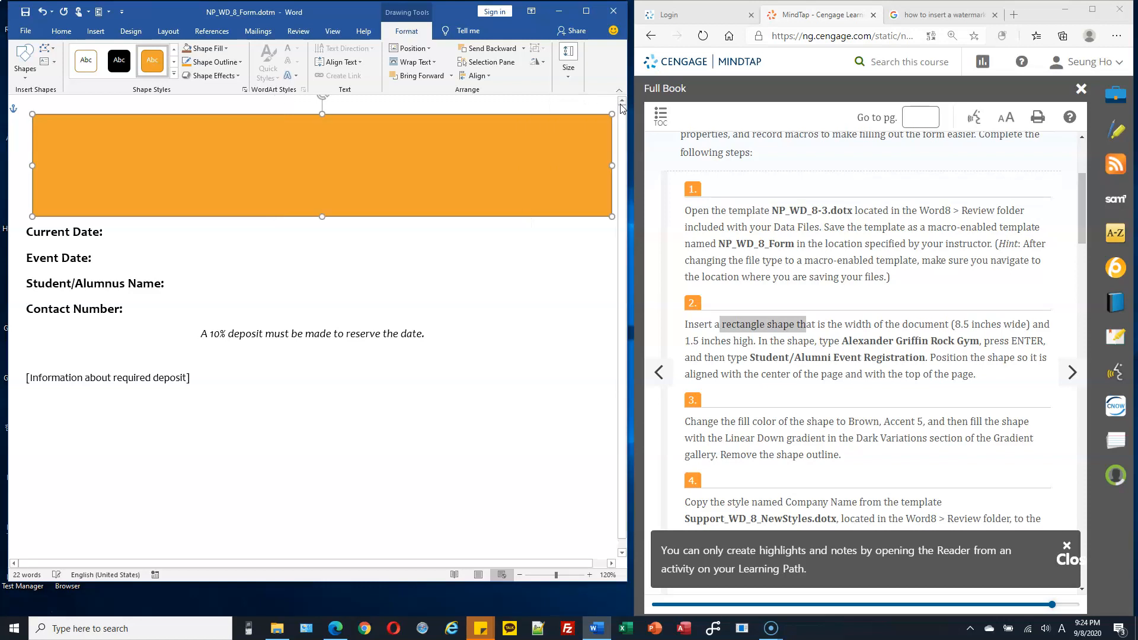
# Step: Switch the document to Print Layout view and move the rectangle so it spans the page from edge to edge
pyautogui.scroll(-1, 507, 285)
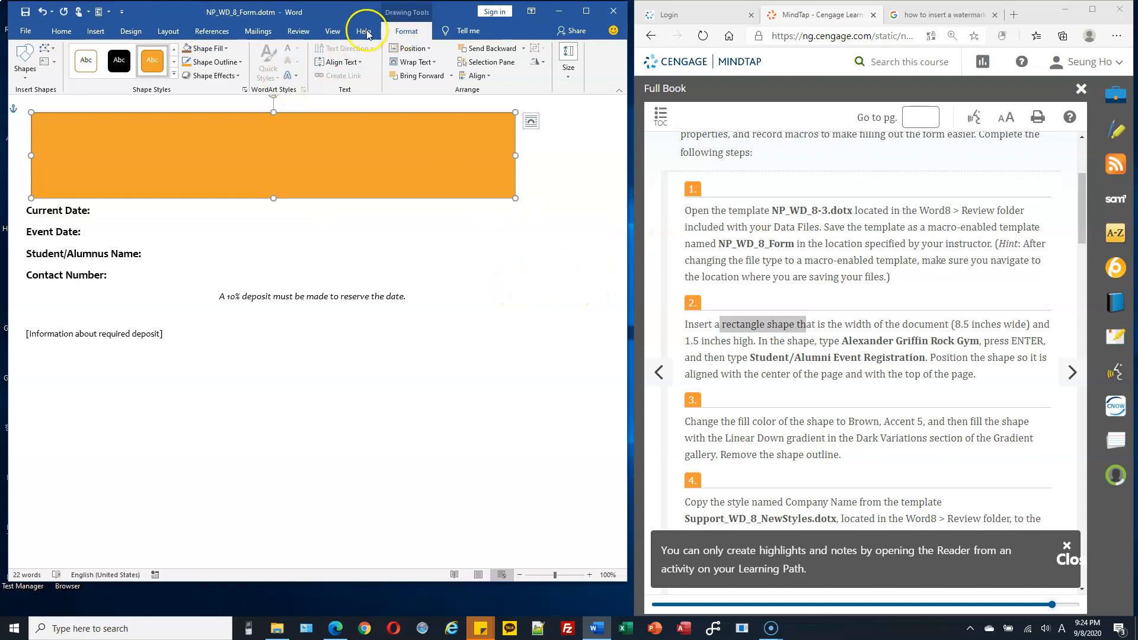
pyautogui.click(336, 37)
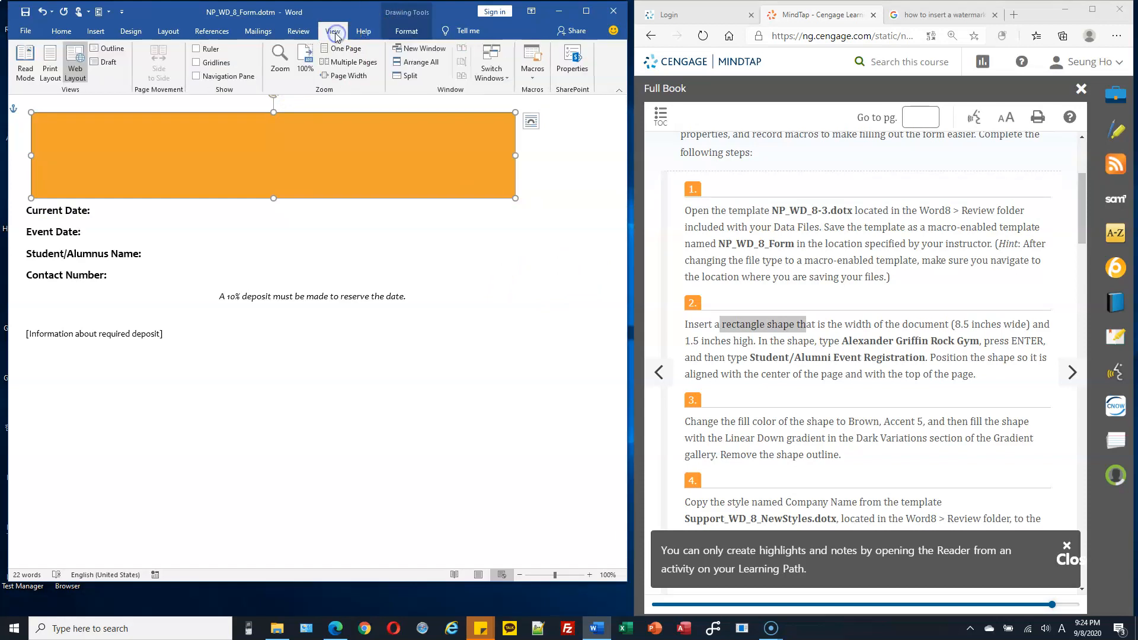
pyautogui.click(49, 63)
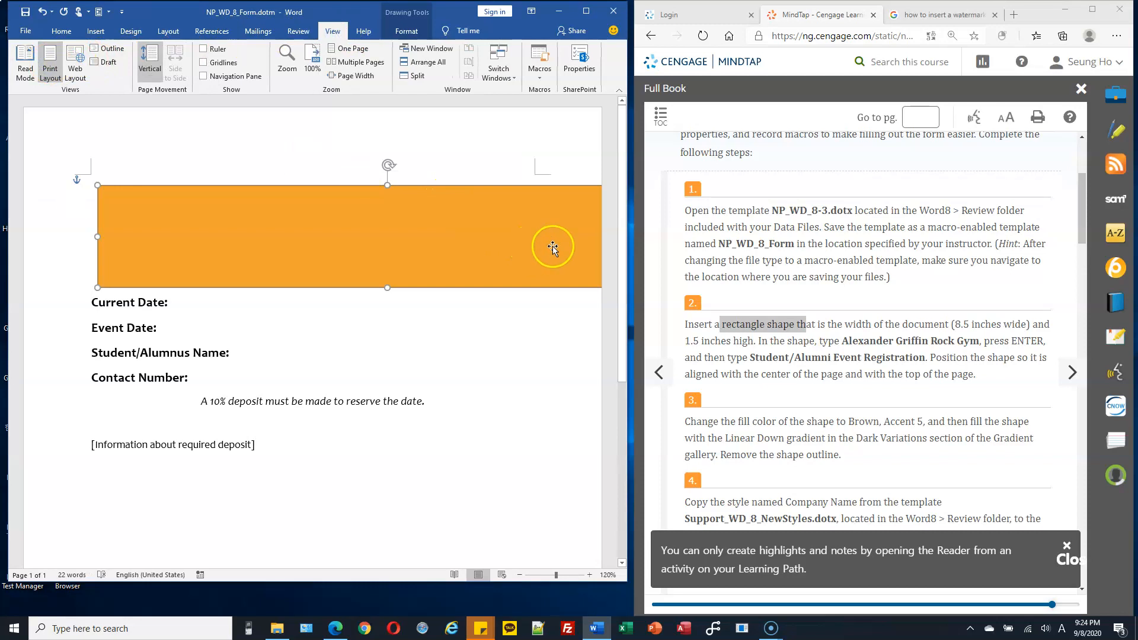
pyautogui.moveTo(546, 243); pyautogui.dragTo(408, 226)
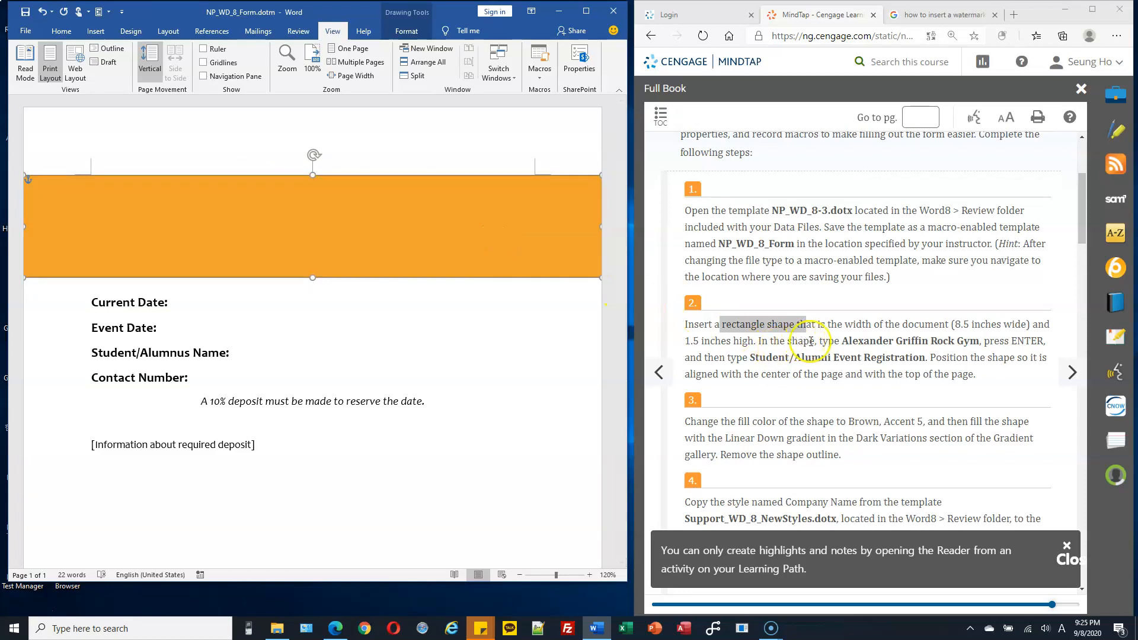
# Step: Enter "Alexander Griffin Rock Gym" in the rectangle, with "Student/Alumni Event Registration" on a second line below it
pyautogui.click(398, 222)
pyautogui.write('fin Ro')
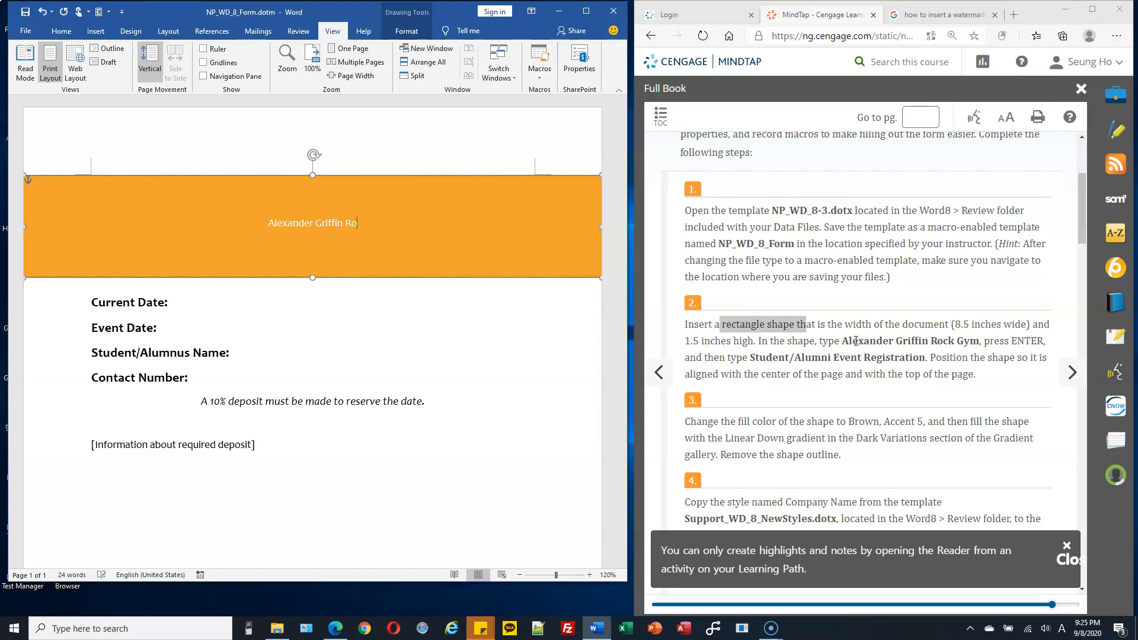
pyautogui.write('ck Gym')
pyautogui.press('Return')
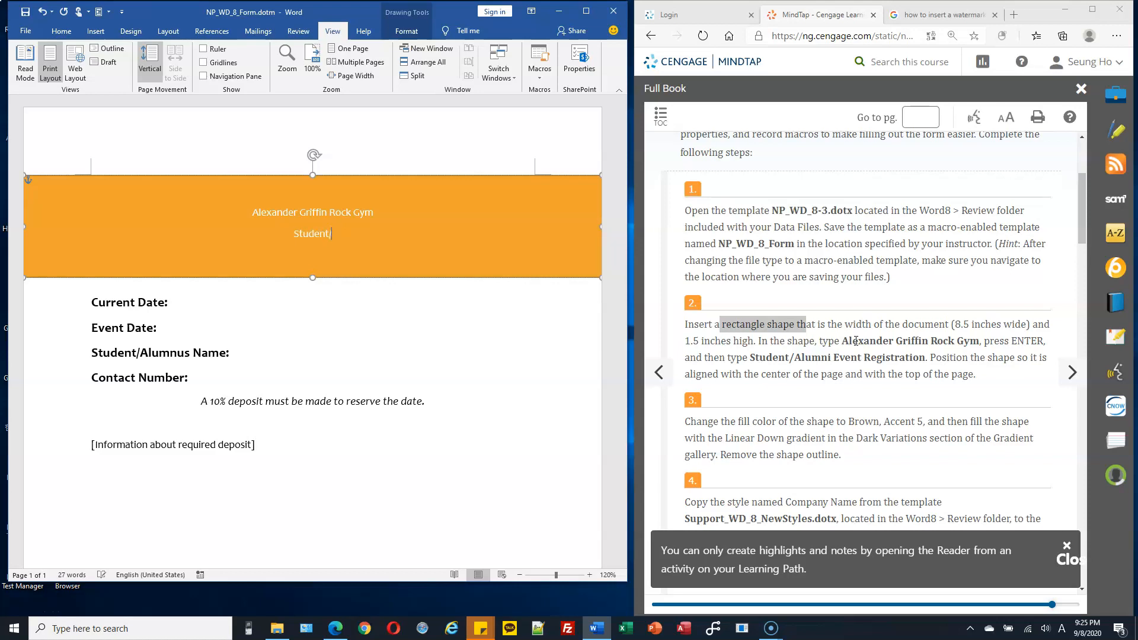
pyautogui.write('Student/Alumni Event reg')
pyautogui.press('BackSpace')
pyautogui.press('BackSpace')
pyautogui.press('BackSpace')
pyautogui.write('Registration')
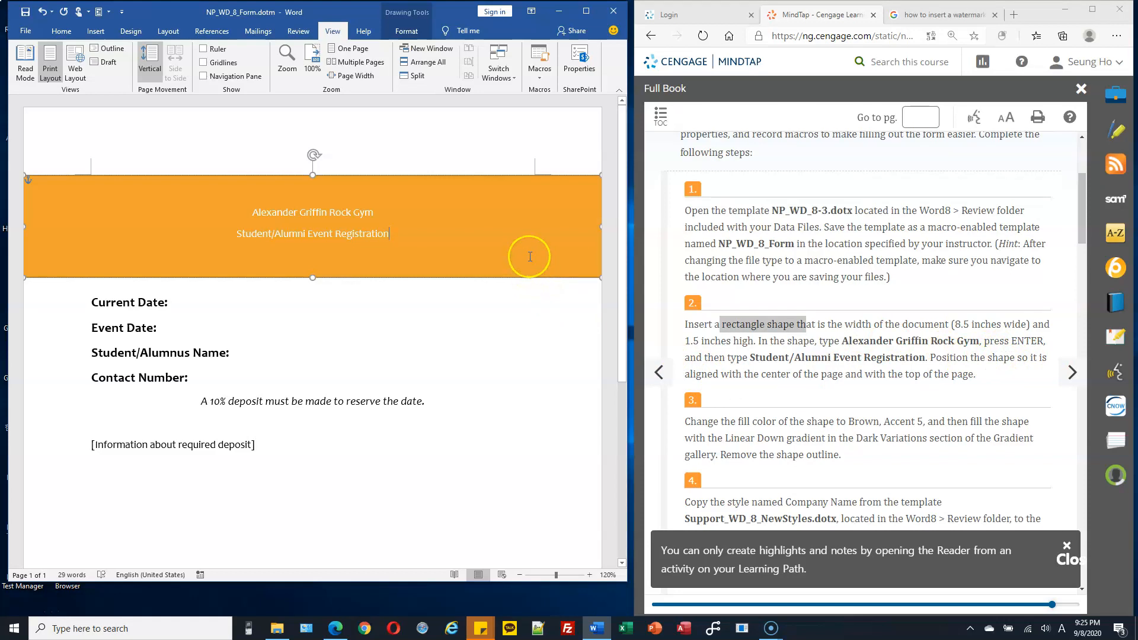
# Step: Select the rectangle banner and set its fill color to Brown, Accent 5
pyautogui.click(508, 238)
pyautogui.click(479, 174)
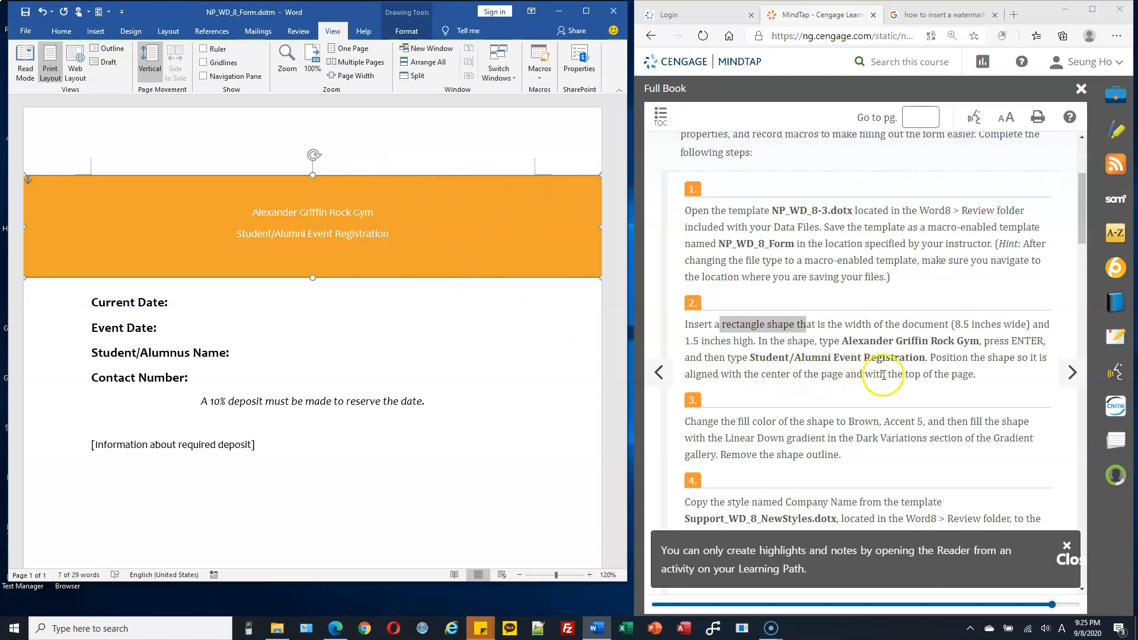
pyautogui.scroll(-1, 396, 330)
pyautogui.click(384, 235)
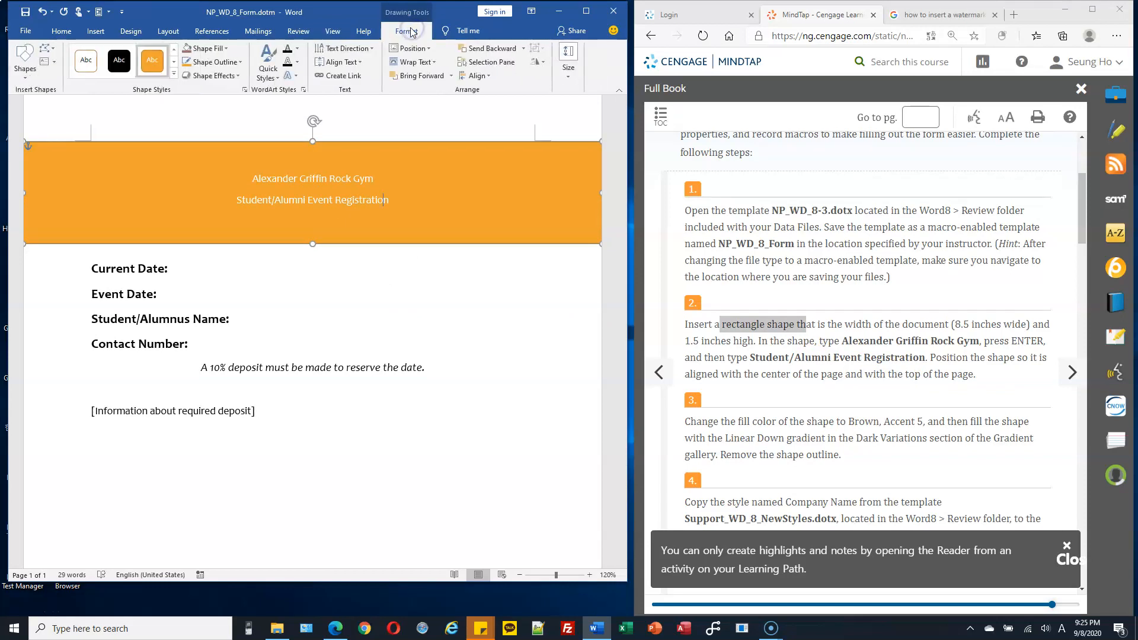
pyautogui.click(225, 51)
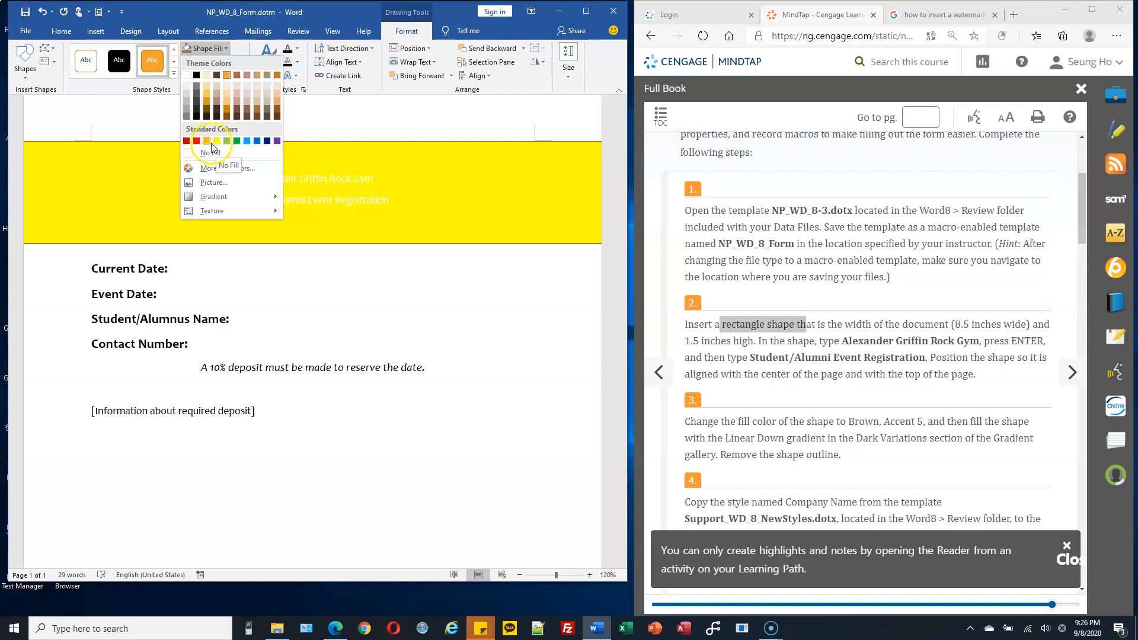
pyautogui.click(264, 74)
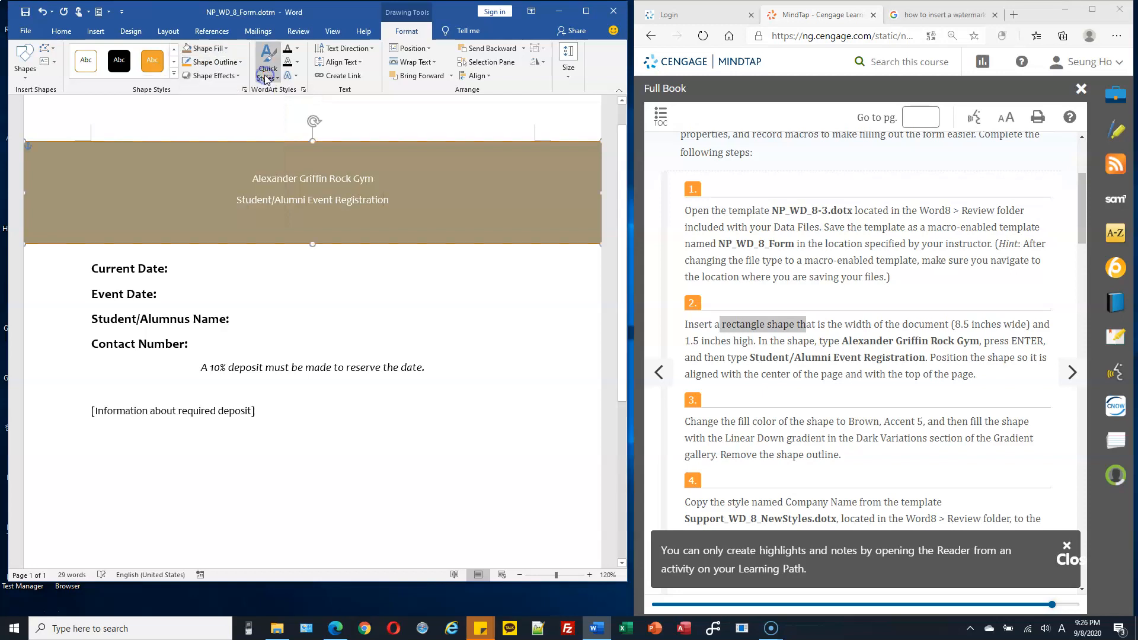
# Step: Fill the rectangle with the Linear Down gradient from the Dark Variations section
pyautogui.scroll(-2, 788, 308)
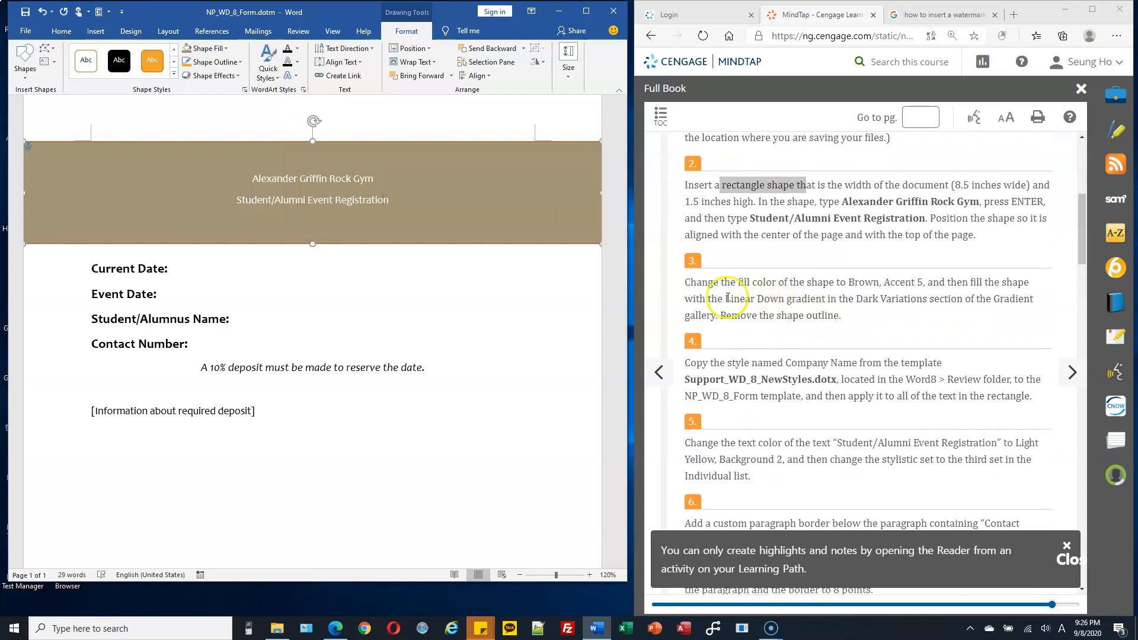
pyautogui.moveTo(709, 299); pyautogui.dragTo(786, 298)
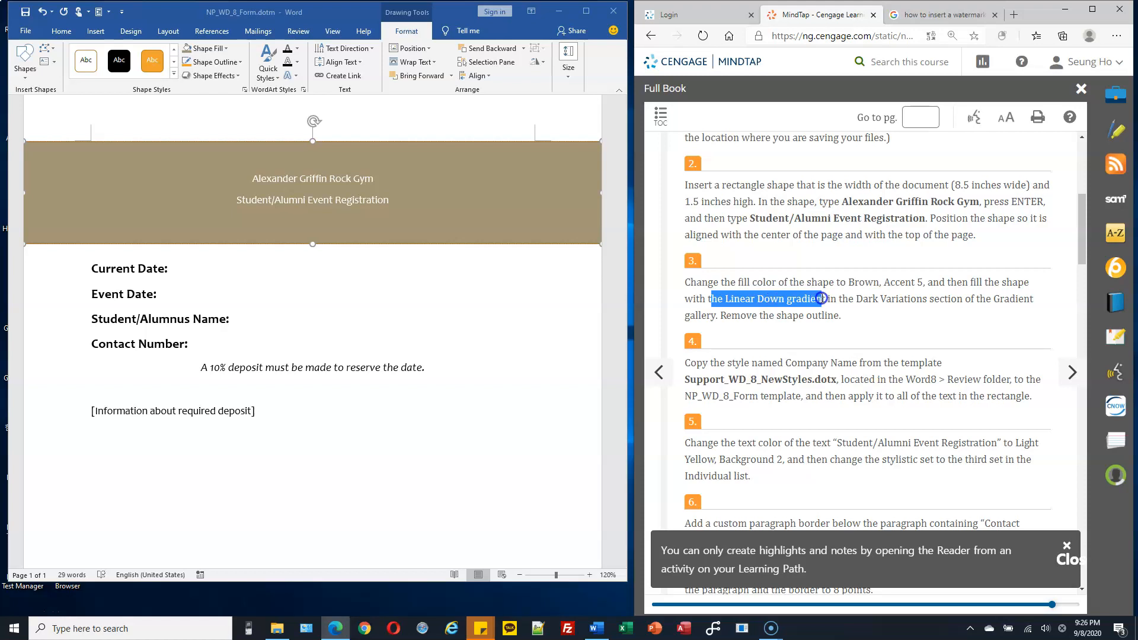
pyautogui.moveTo(855, 299); pyautogui.dragTo(925, 296)
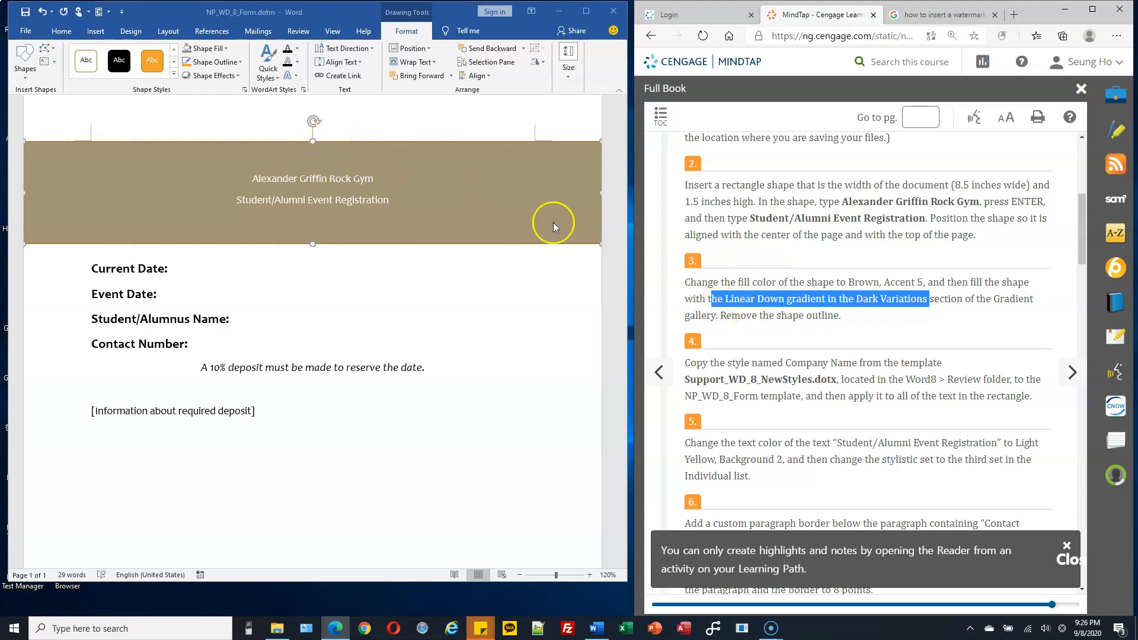
pyautogui.moveTo(970, 282); pyautogui.dragTo(1018, 282)
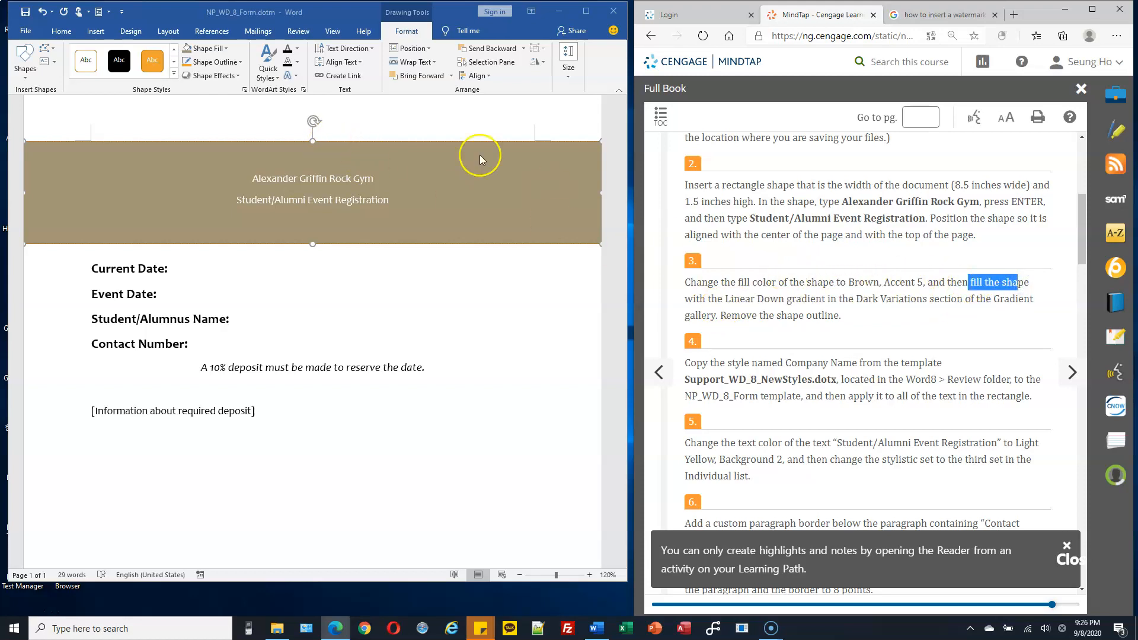
pyautogui.click(227, 52)
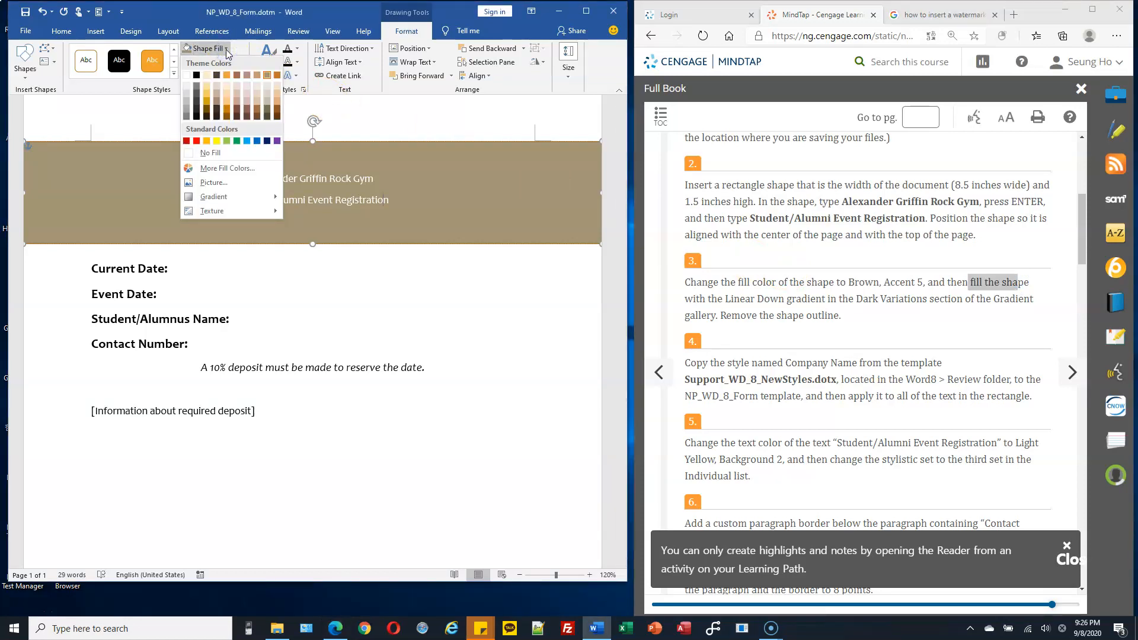
pyautogui.click(242, 197)
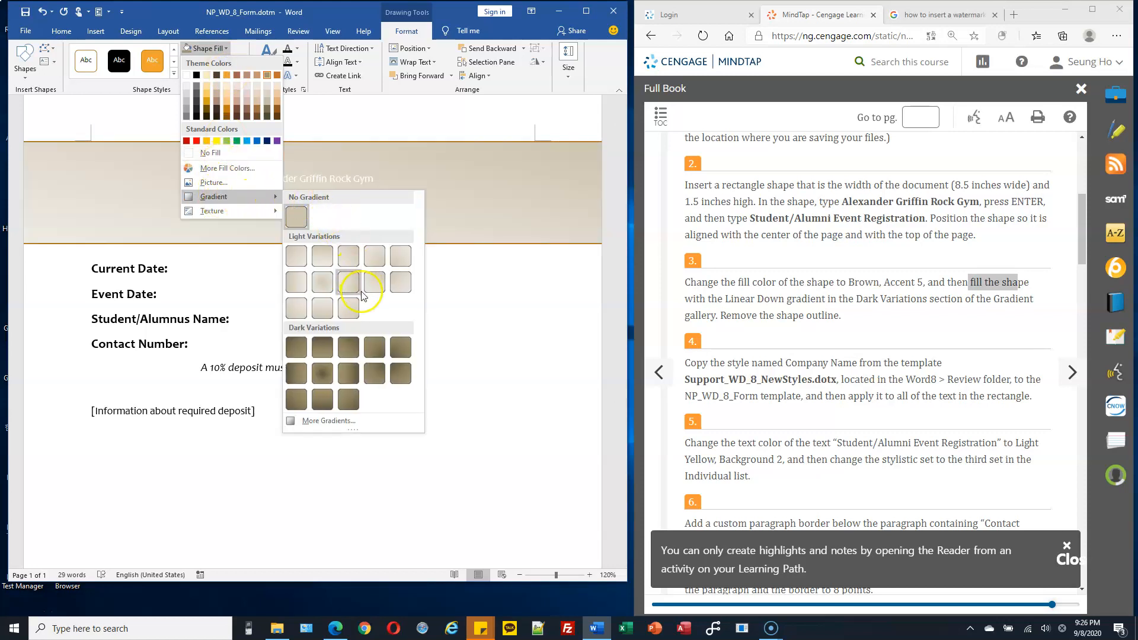
pyautogui.click(324, 351)
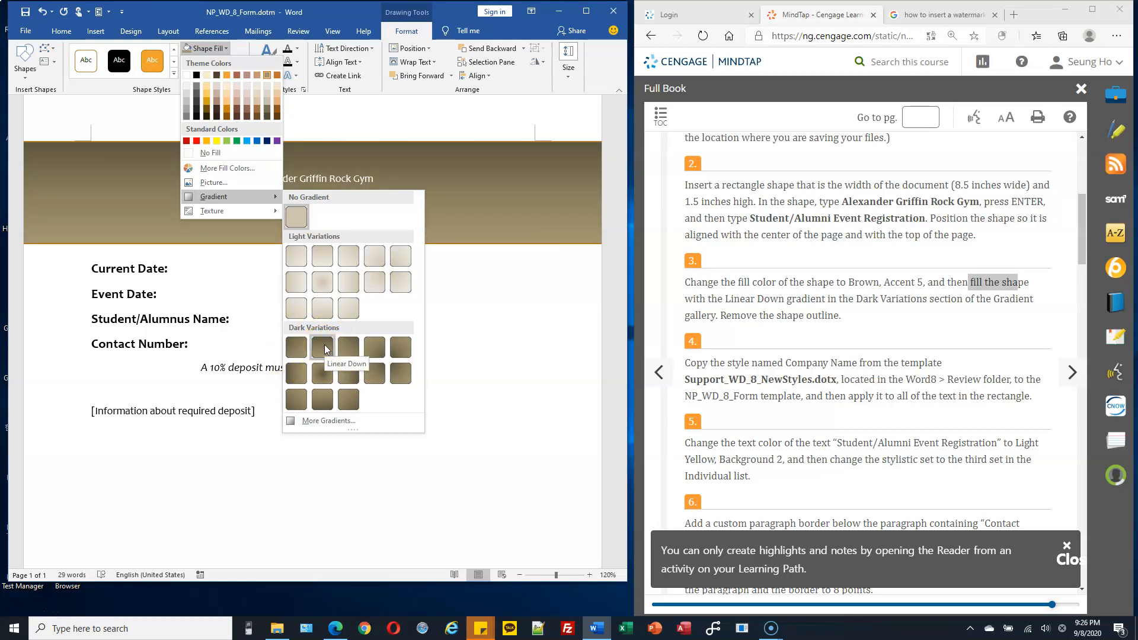
pyautogui.click(323, 348)
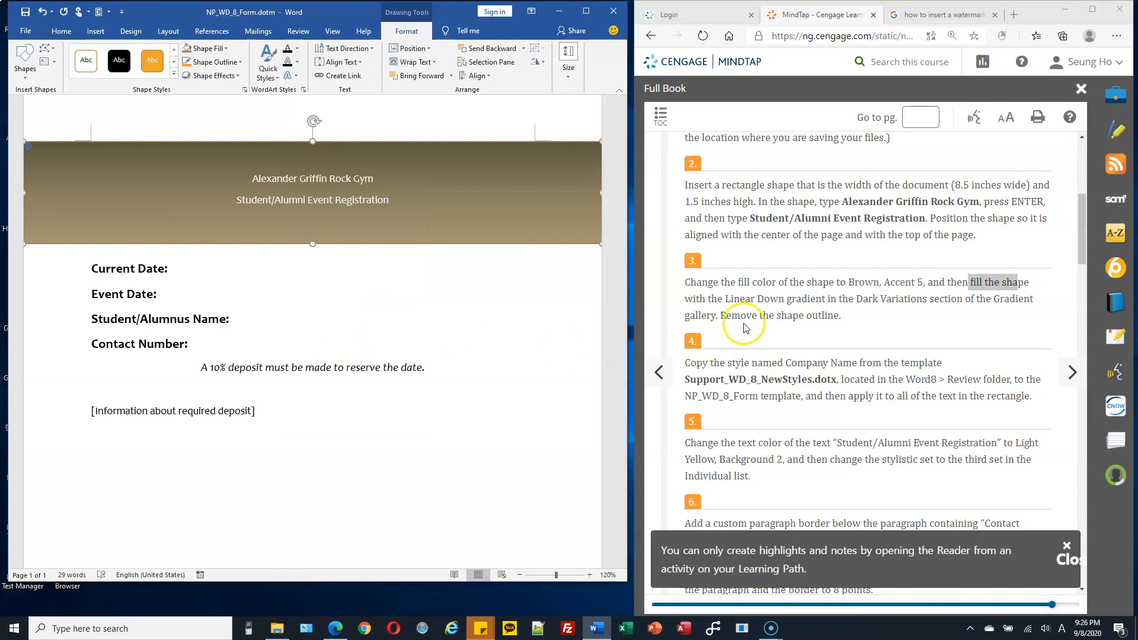
# Step: Remove the outline of the rectangle banner
pyautogui.moveTo(769, 317); pyautogui.dragTo(856, 320)
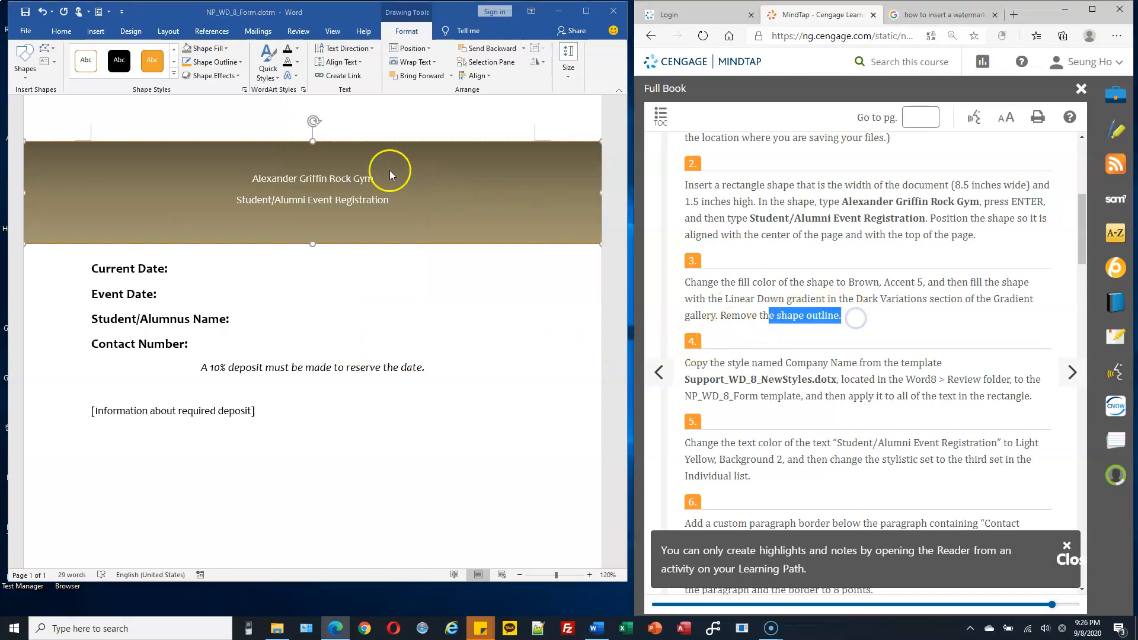
pyautogui.click(240, 63)
pyautogui.click(240, 63)
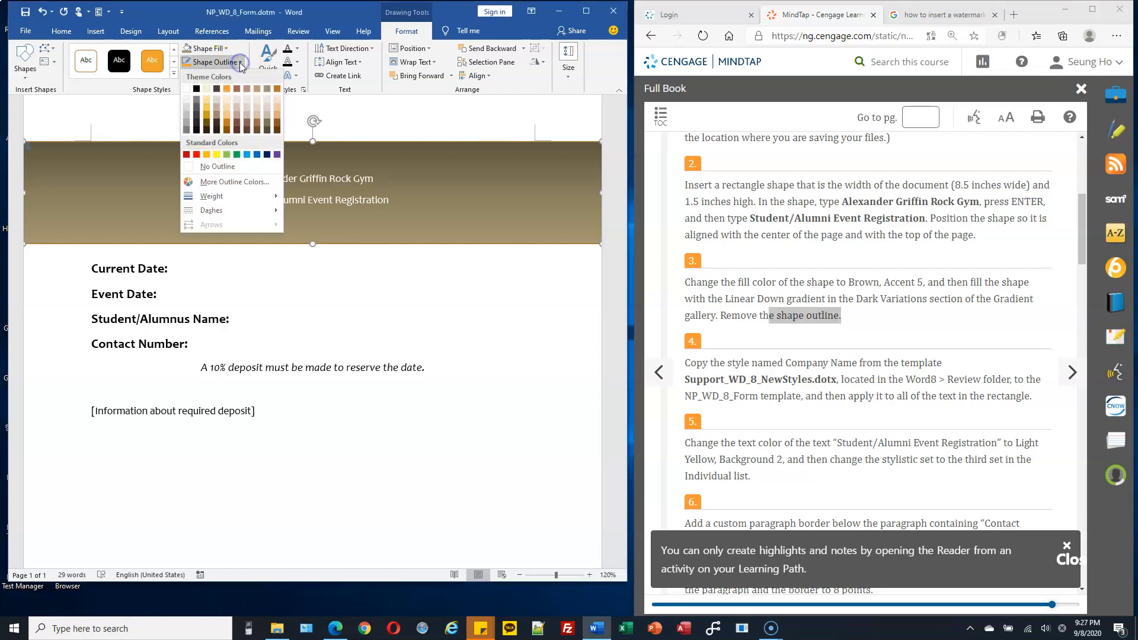
pyautogui.click(216, 167)
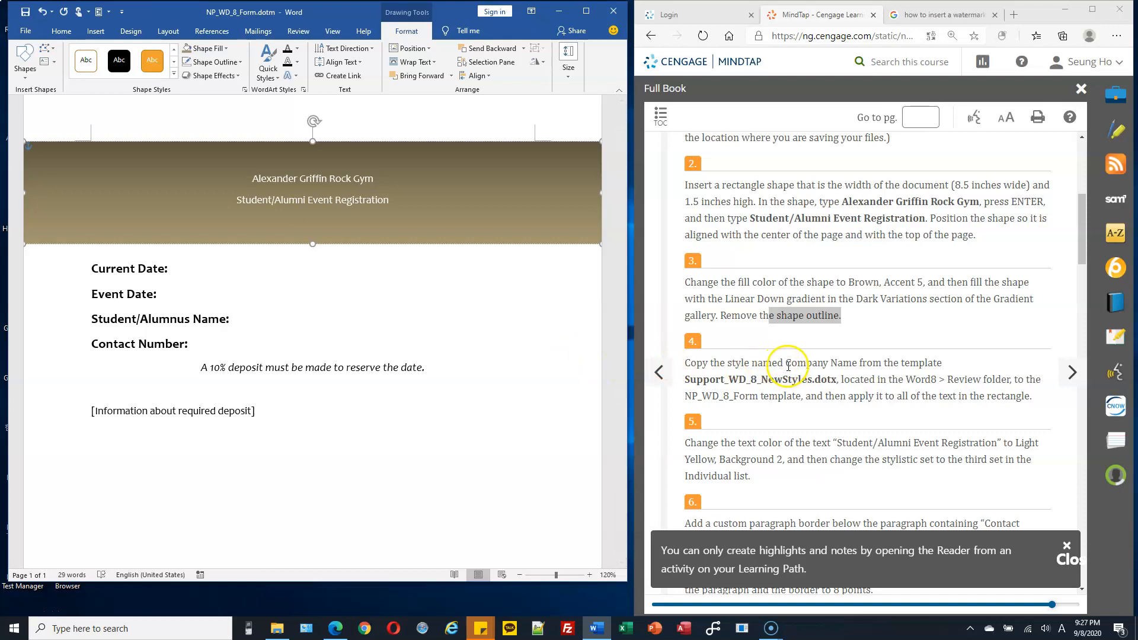
# Step: Look for the Company Name style in the form's style gallery and read which template the assignment says to copy it from
pyautogui.moveTo(786, 363); pyautogui.dragTo(857, 362)
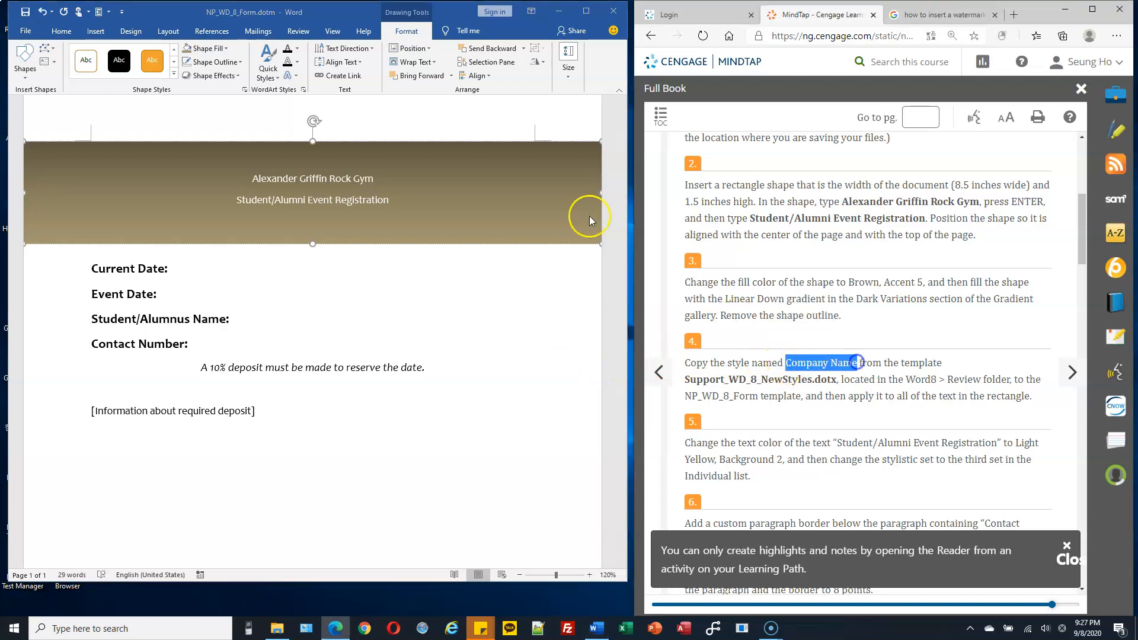
pyautogui.click(63, 26)
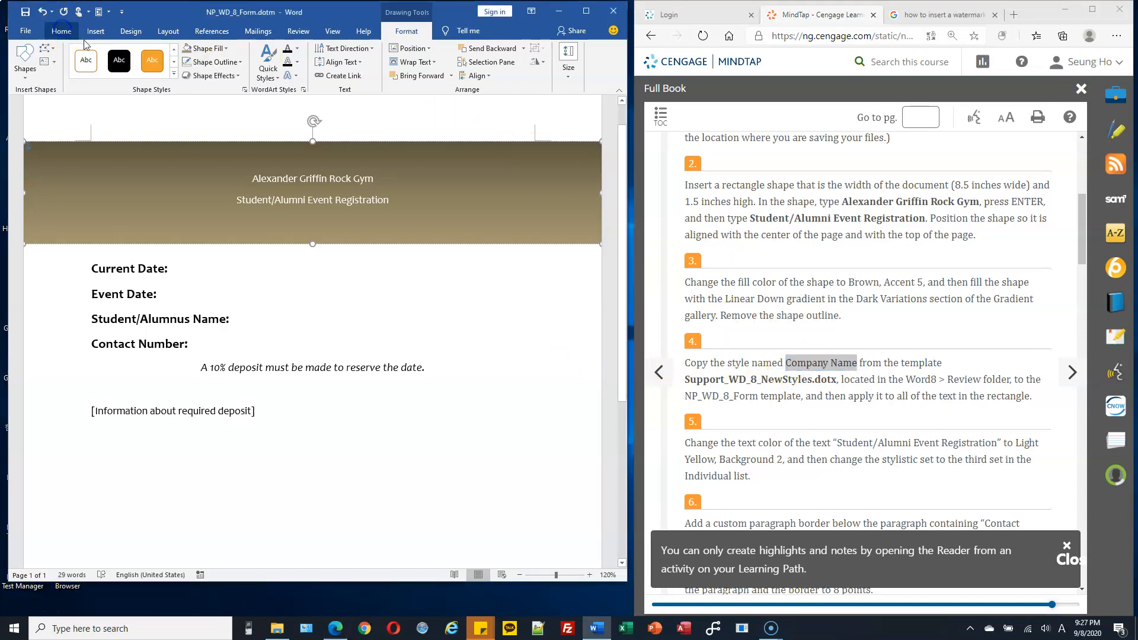
pyautogui.click(281, 289)
pyautogui.click(491, 314)
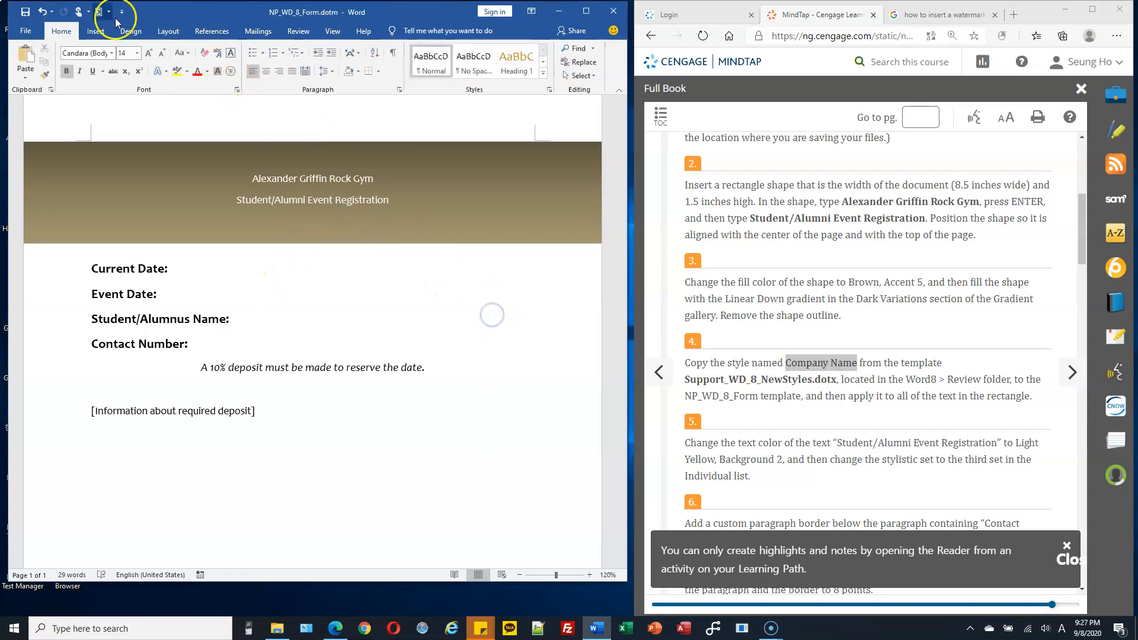
pyautogui.click(543, 72)
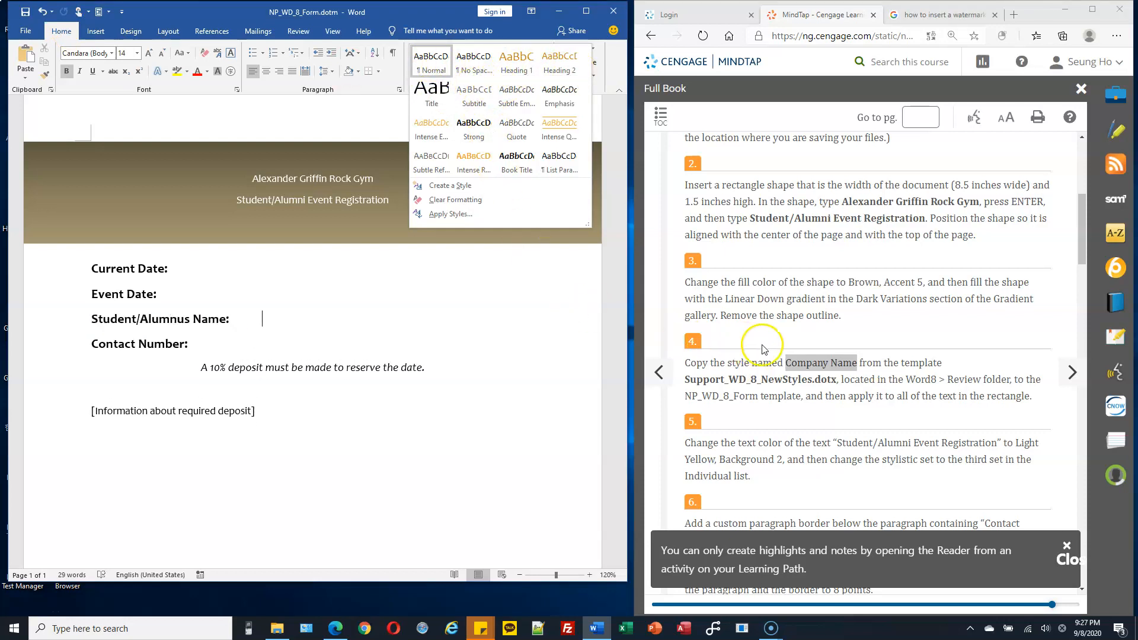
pyautogui.click(833, 367)
pyautogui.moveTo(786, 363); pyautogui.dragTo(851, 358)
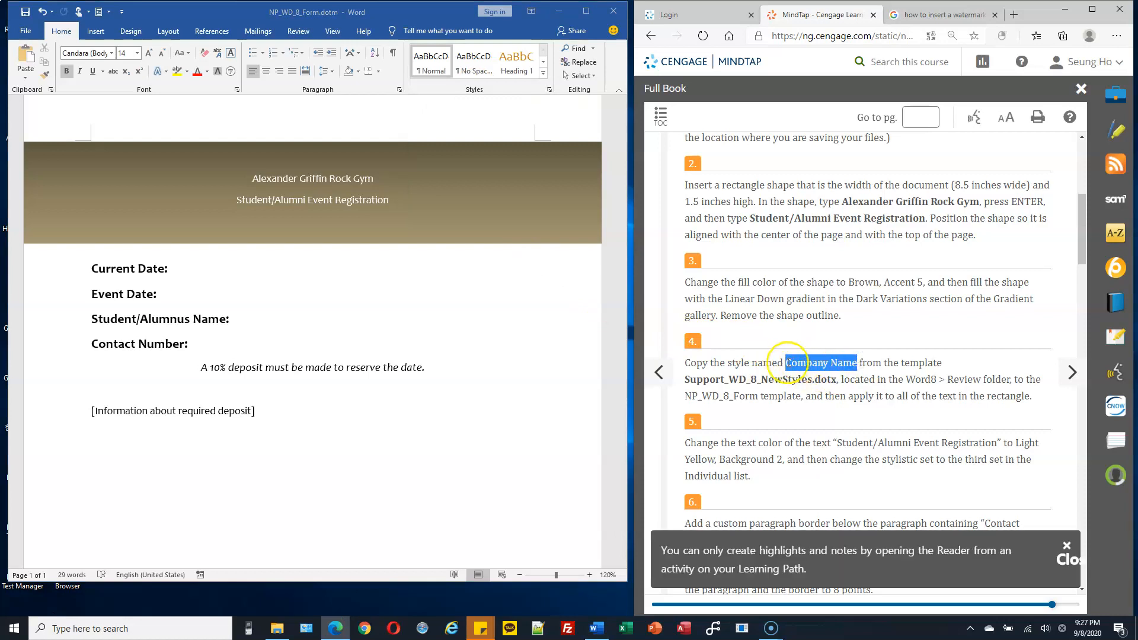
pyautogui.moveTo(684, 380); pyautogui.dragTo(817, 380)
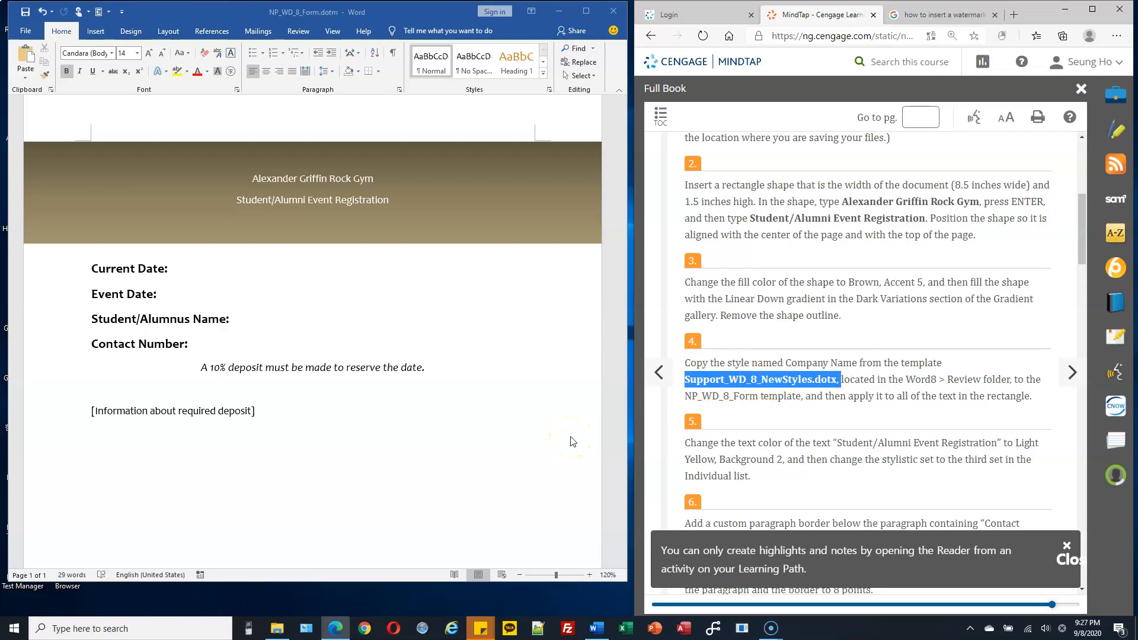
pyautogui.click(766, 381)
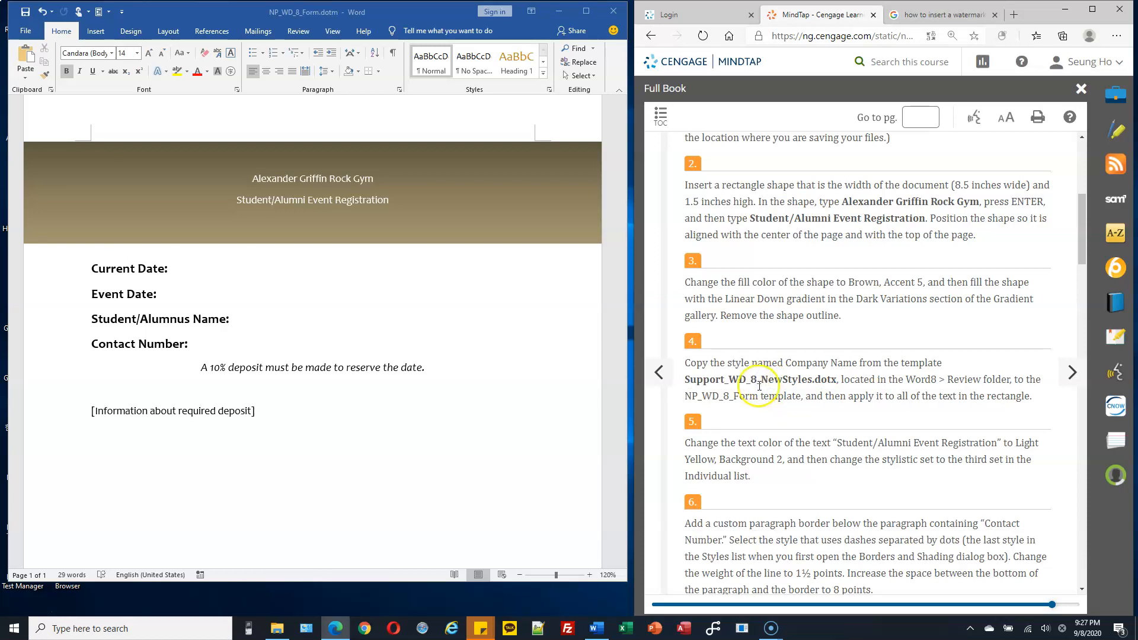
# Step: Switch to File Explorer and open Support_WD_8_NewStyles.dotx from the Word8 > Review folder, placing its window over the form
pyautogui.click(277, 628)
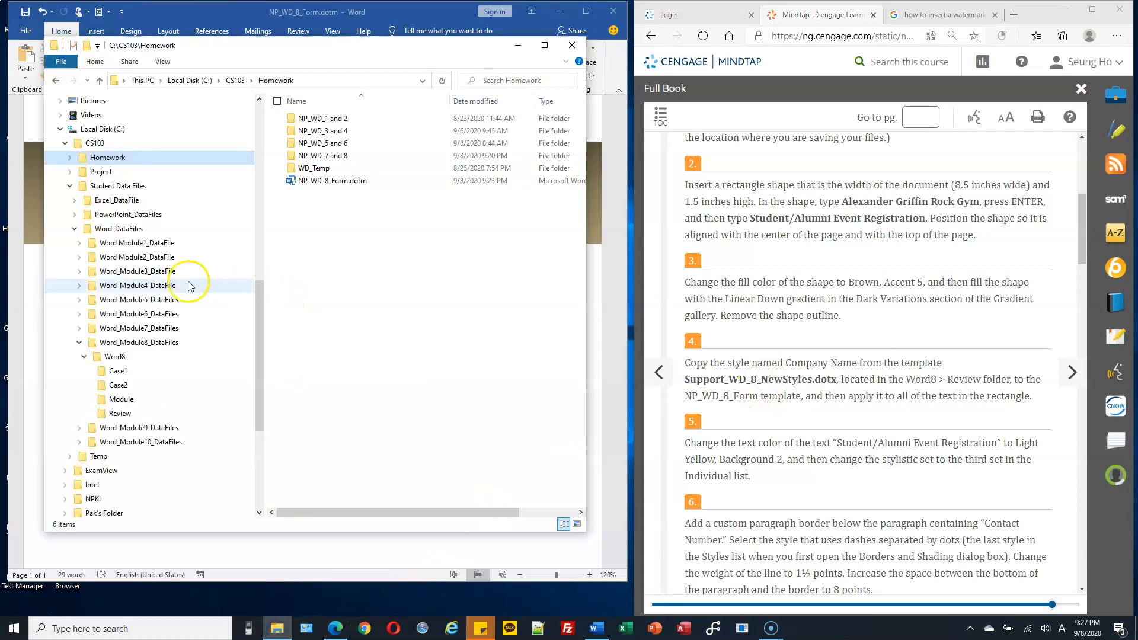
pyautogui.click(130, 415)
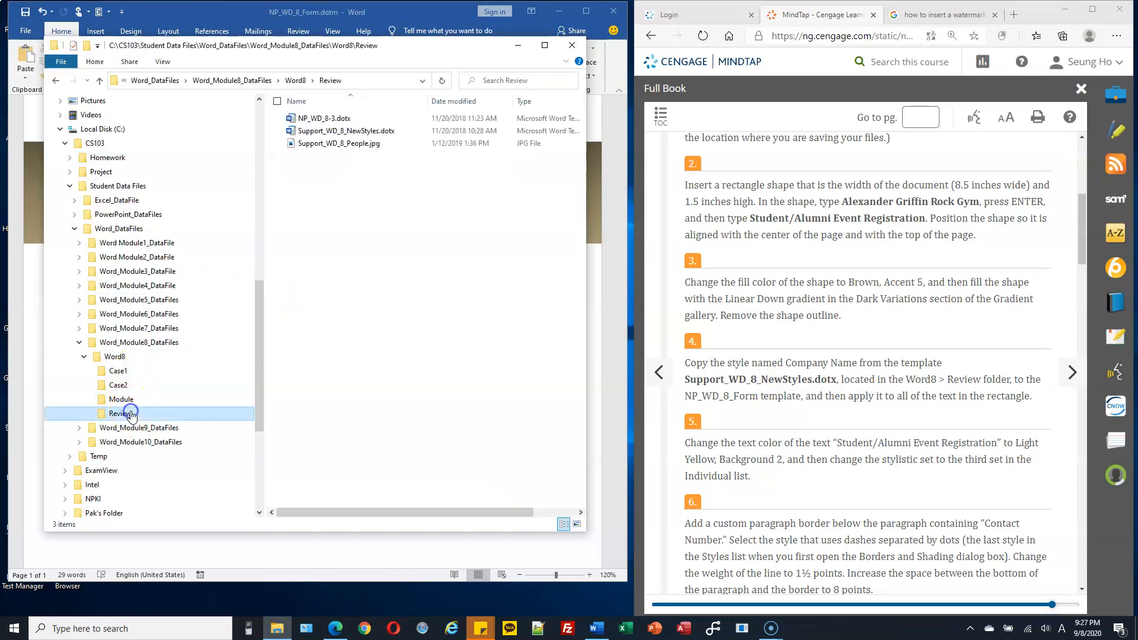
pyautogui.click(349, 133)
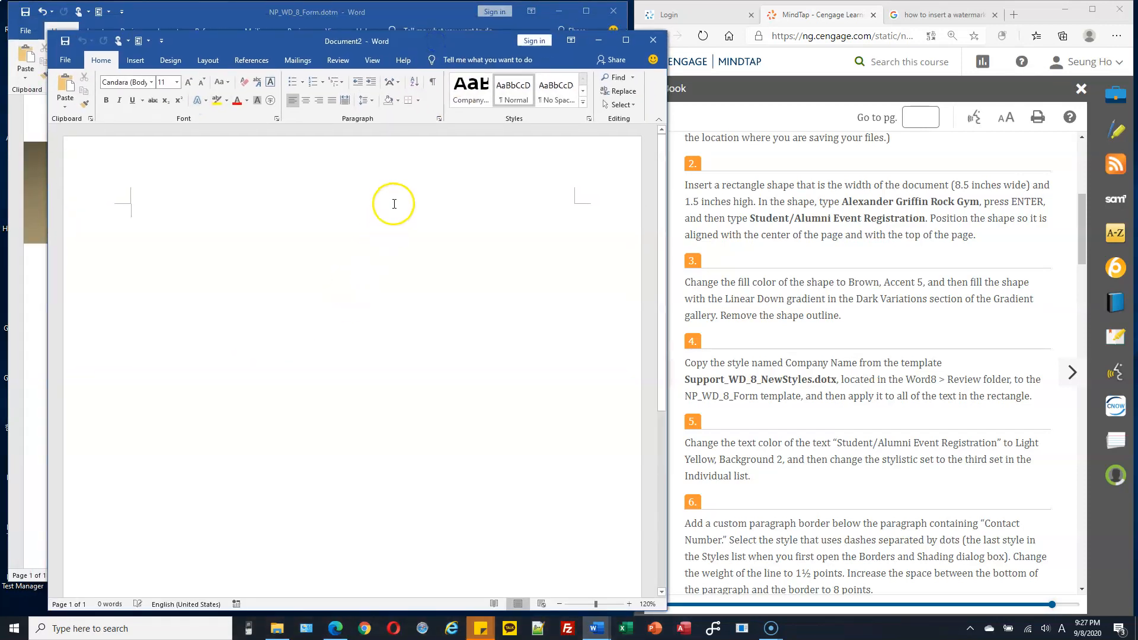
pyautogui.moveTo(474, 38); pyautogui.dragTo(458, 38)
# Step: Examine the Company Name style in the new document's style gallery and compare it with the gallery in NP_WD_8_Form.dotm
pyautogui.click(461, 96)
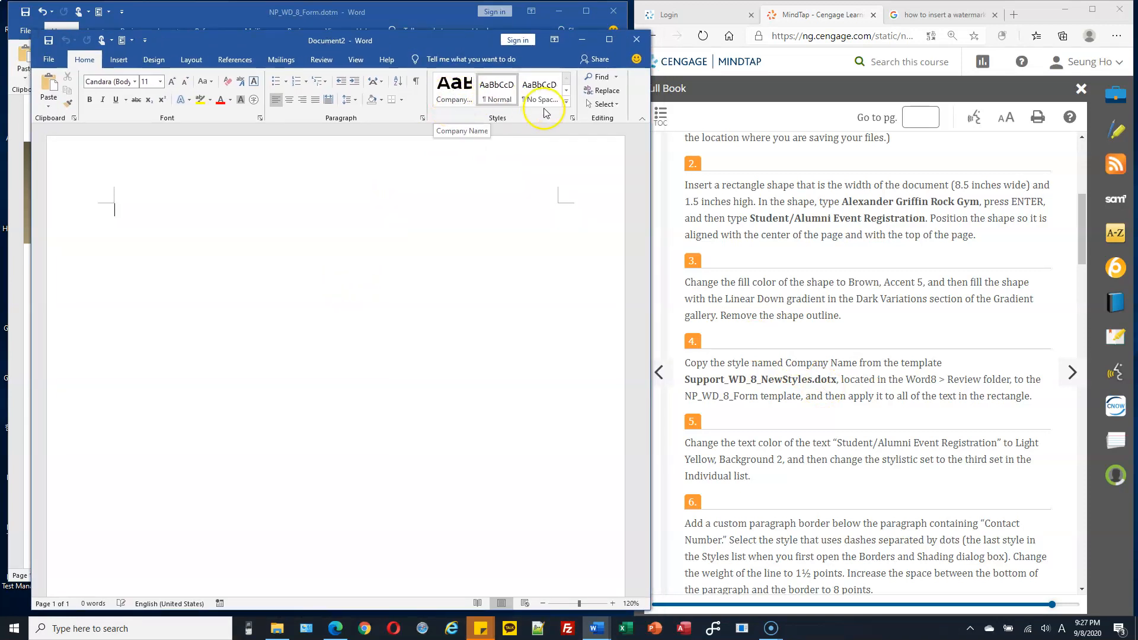
pyautogui.click(566, 101)
pyautogui.click(443, 98)
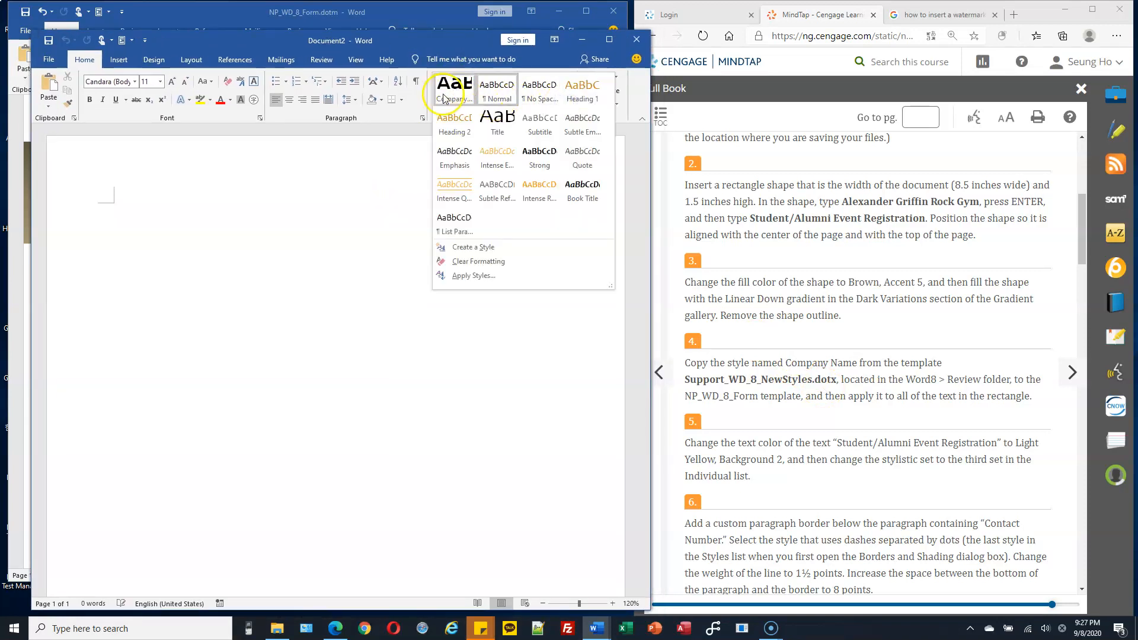
pyautogui.click(338, 254)
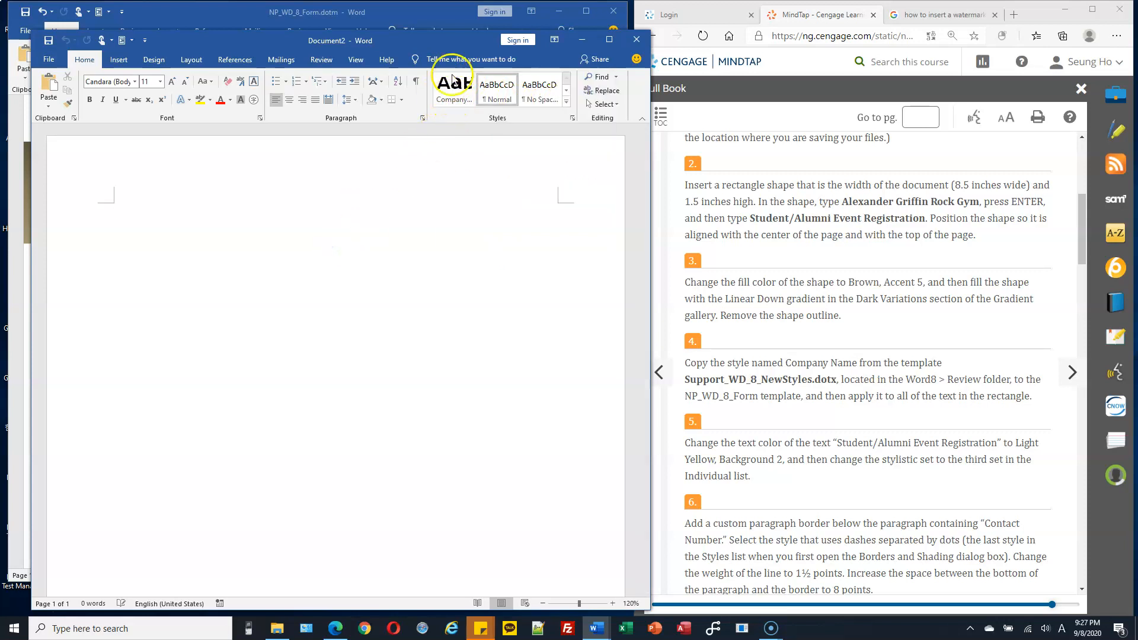
pyautogui.click(425, 16)
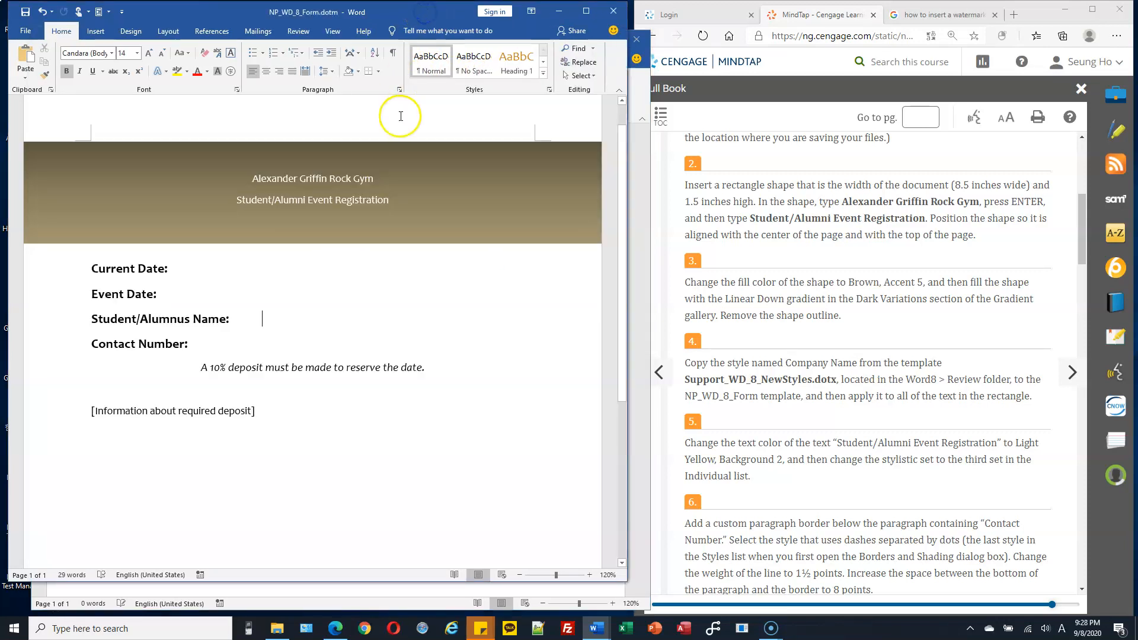
pyautogui.click(694, 251)
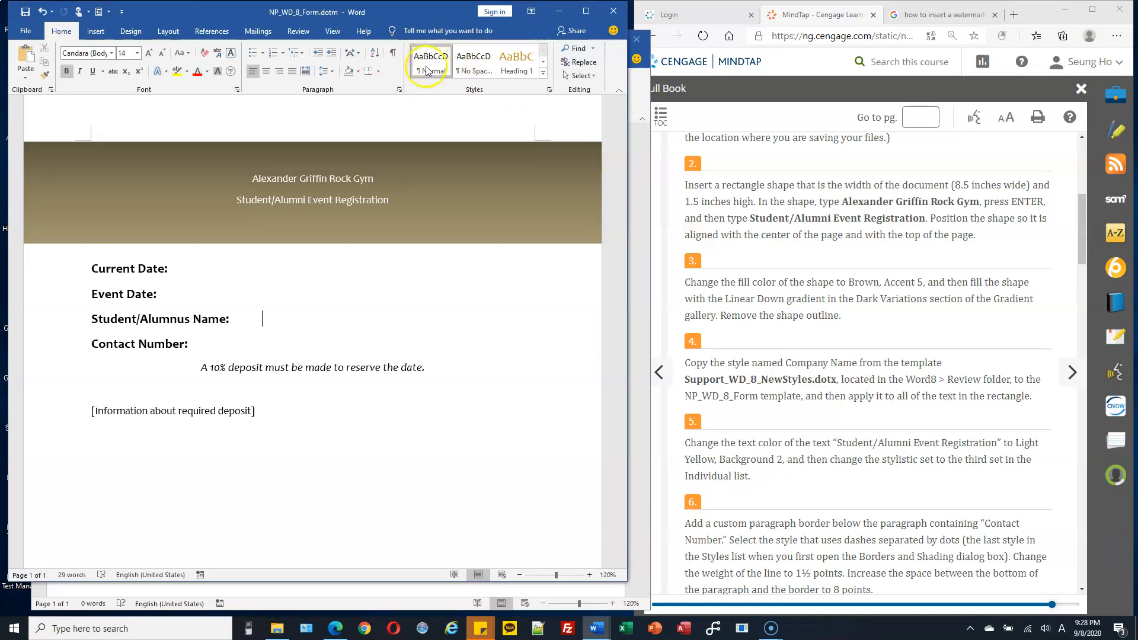
# Step: Open the style Organizer for Document2, the document based on the NewStyles template, after selecting its Company Name style in Manage Styles
pyautogui.click(639, 181)
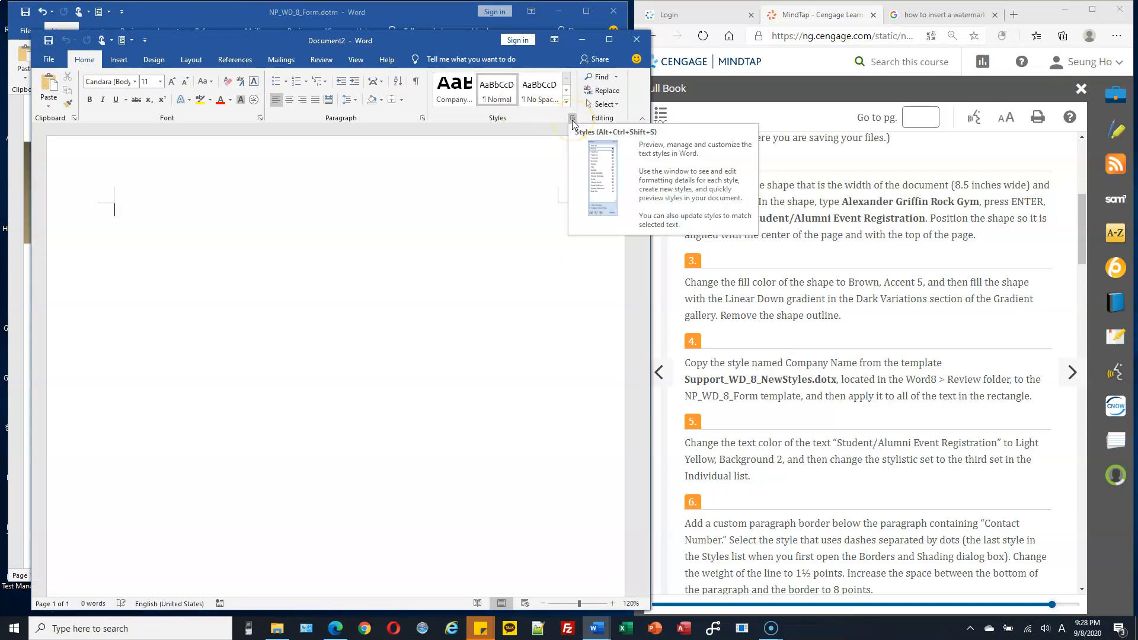
pyautogui.click(573, 119)
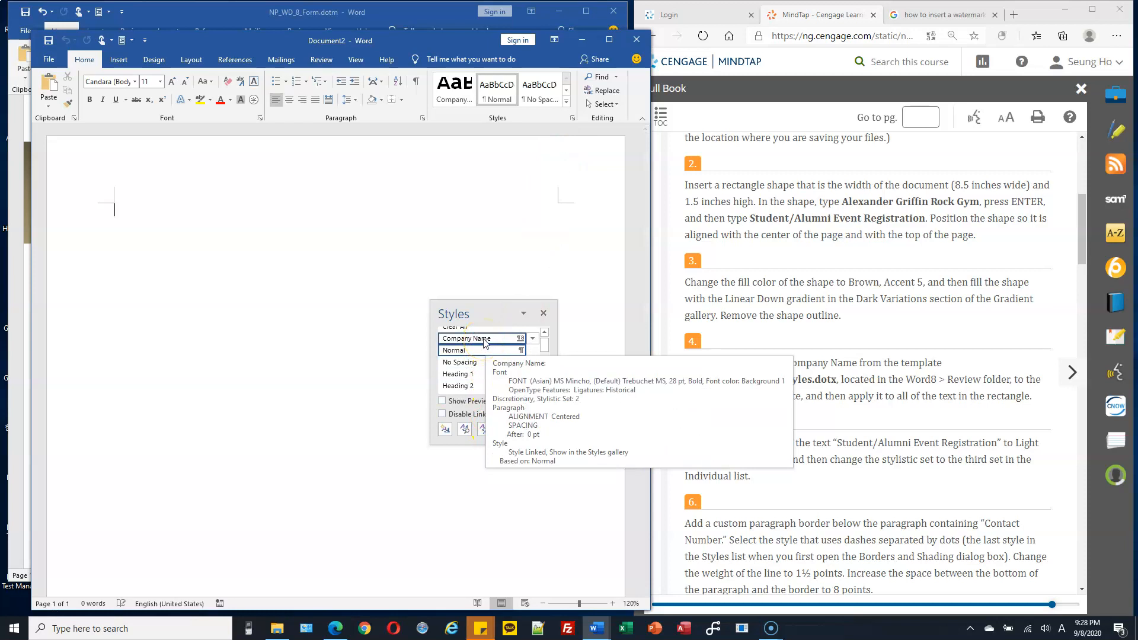
pyautogui.click(484, 433)
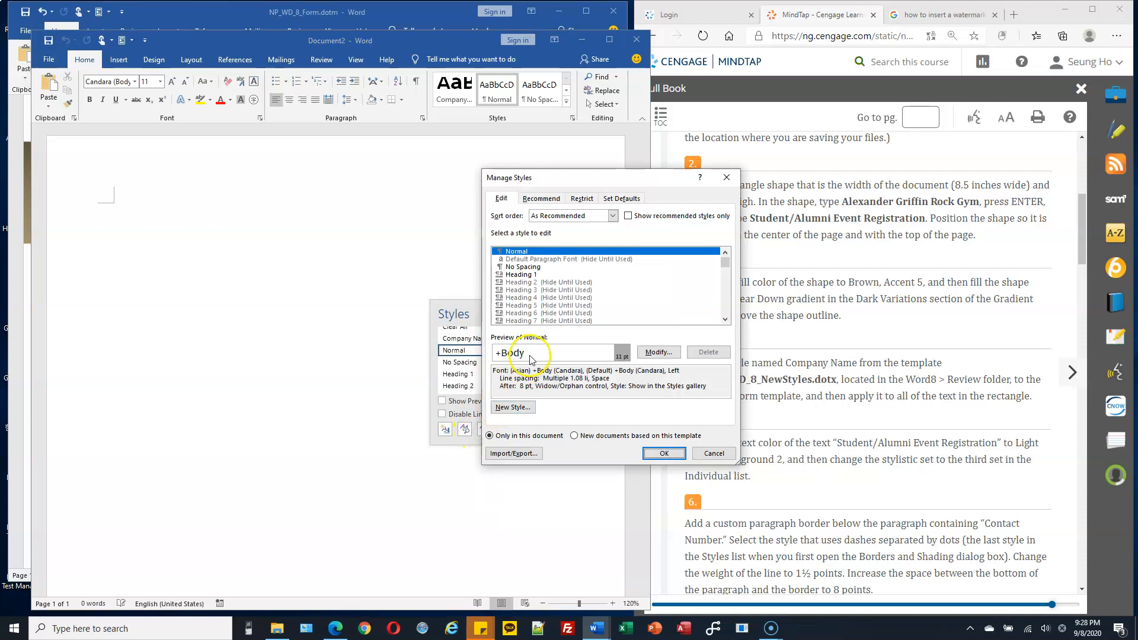
pyautogui.scroll(1, 598, 279)
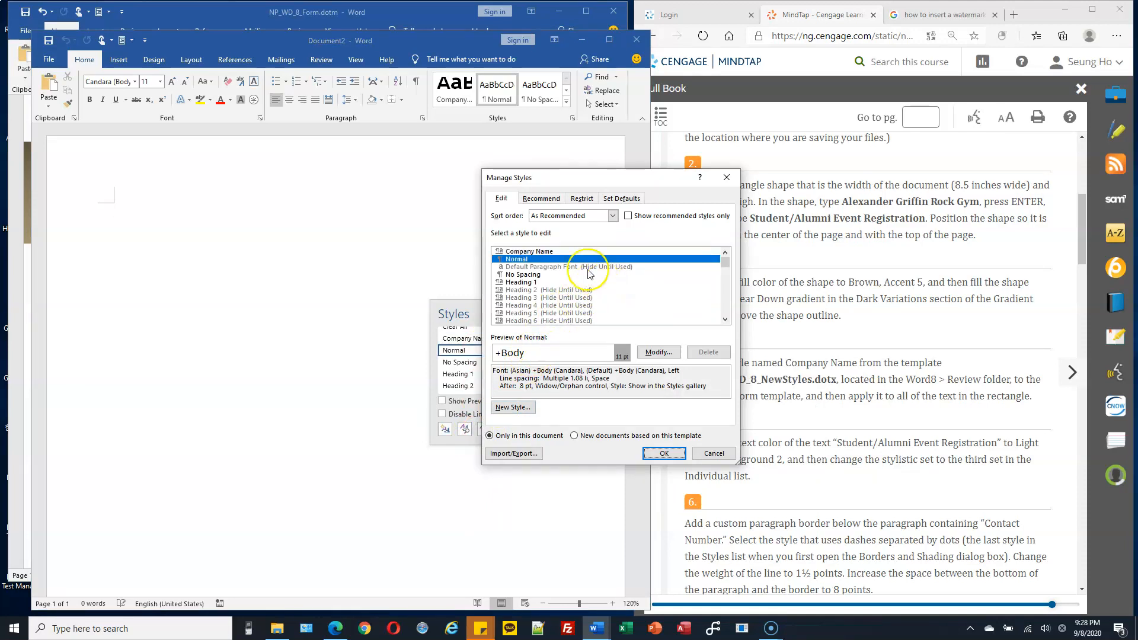
pyautogui.click(520, 252)
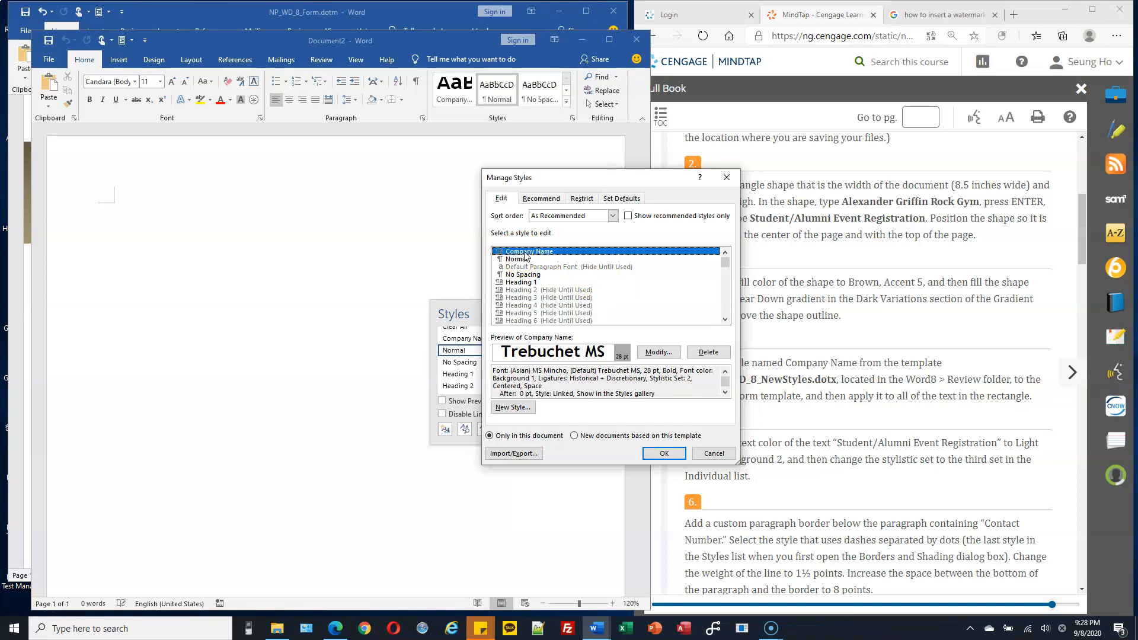
pyautogui.click(515, 454)
pyautogui.click(523, 457)
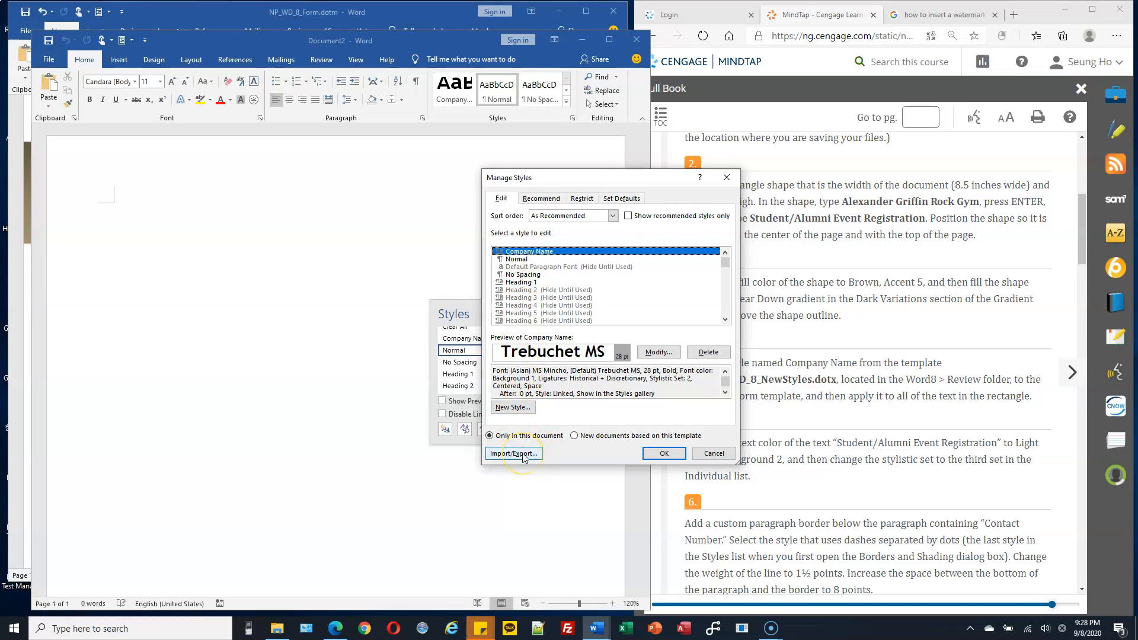
pyautogui.click(523, 456)
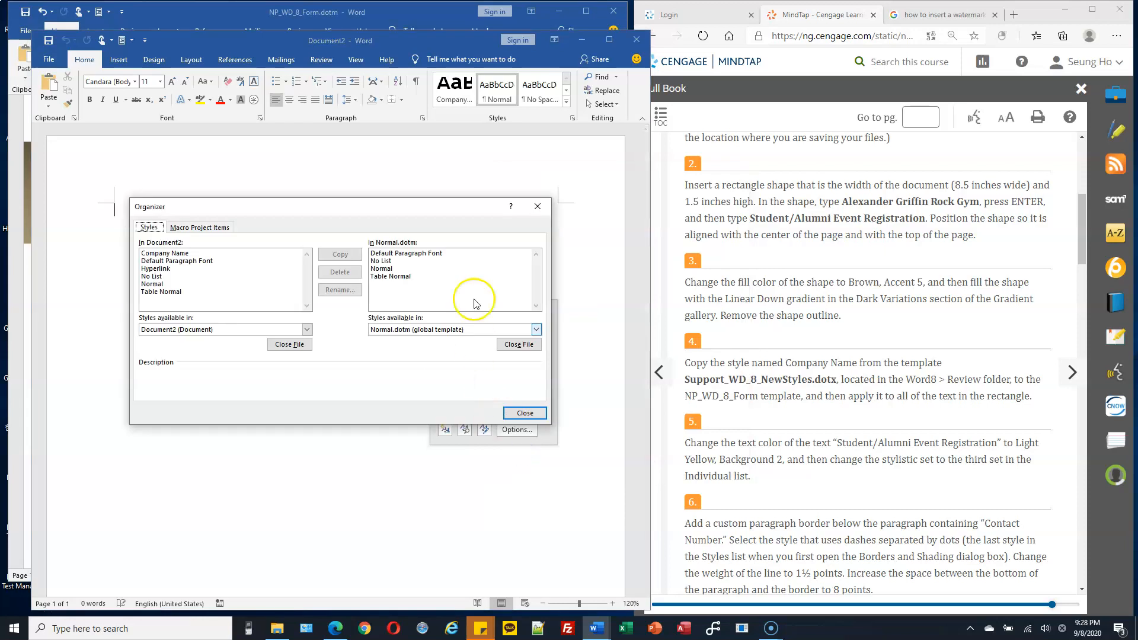
# Step: Copy the Company Name style from Document2 into Normal.dotm, then close the Organizer and the list of styles
pyautogui.moveTo(461, 211); pyautogui.dragTo(569, 119)
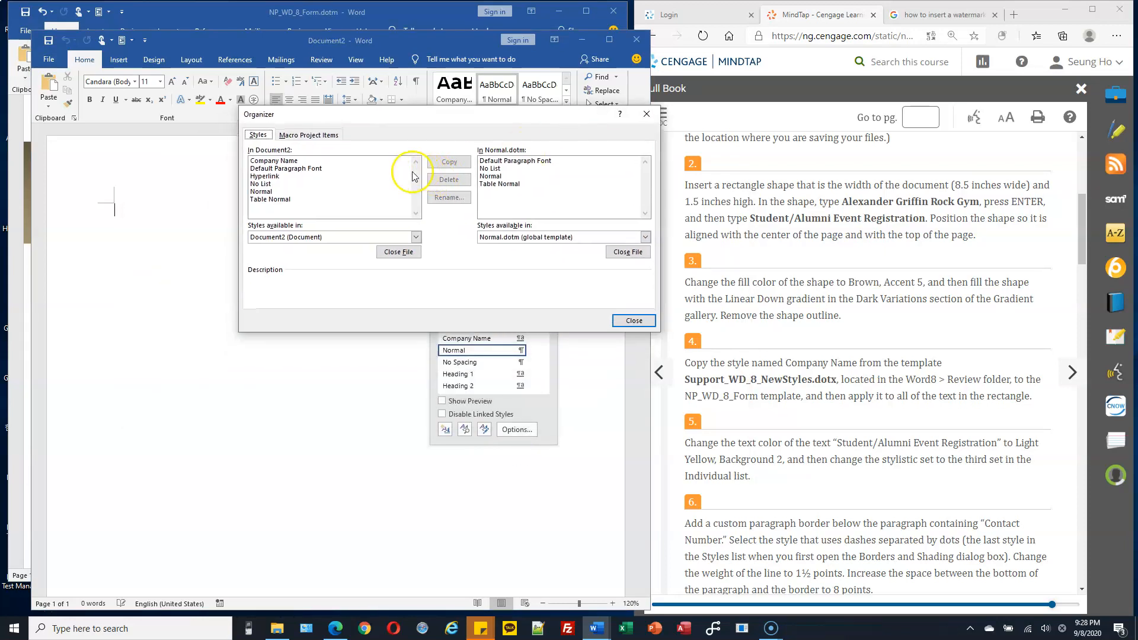
pyautogui.click(299, 161)
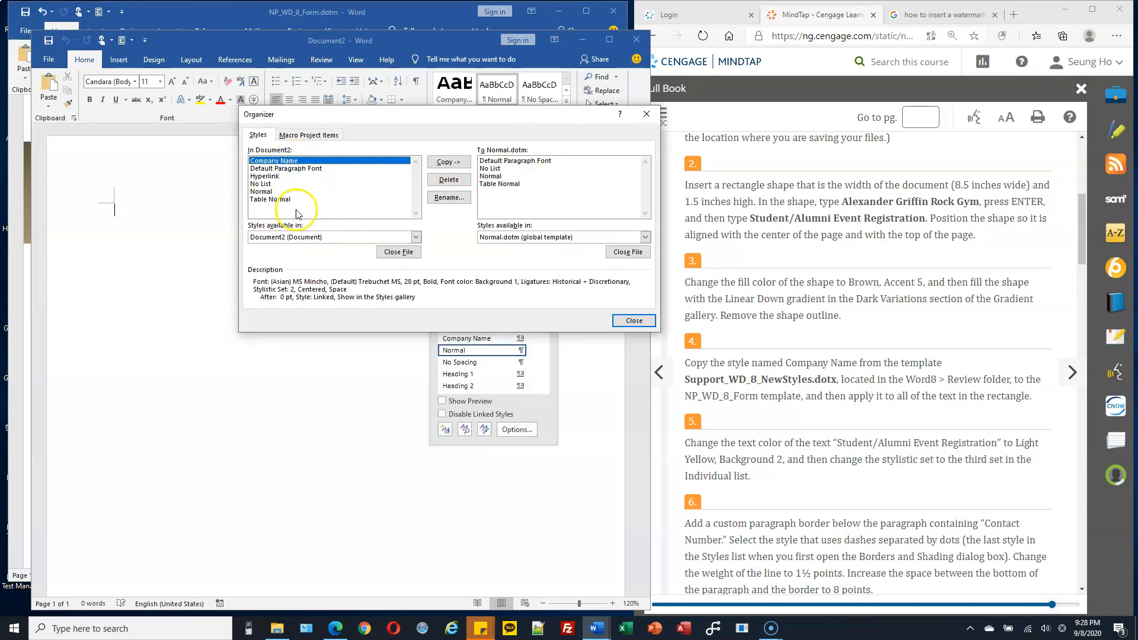
pyautogui.click(460, 163)
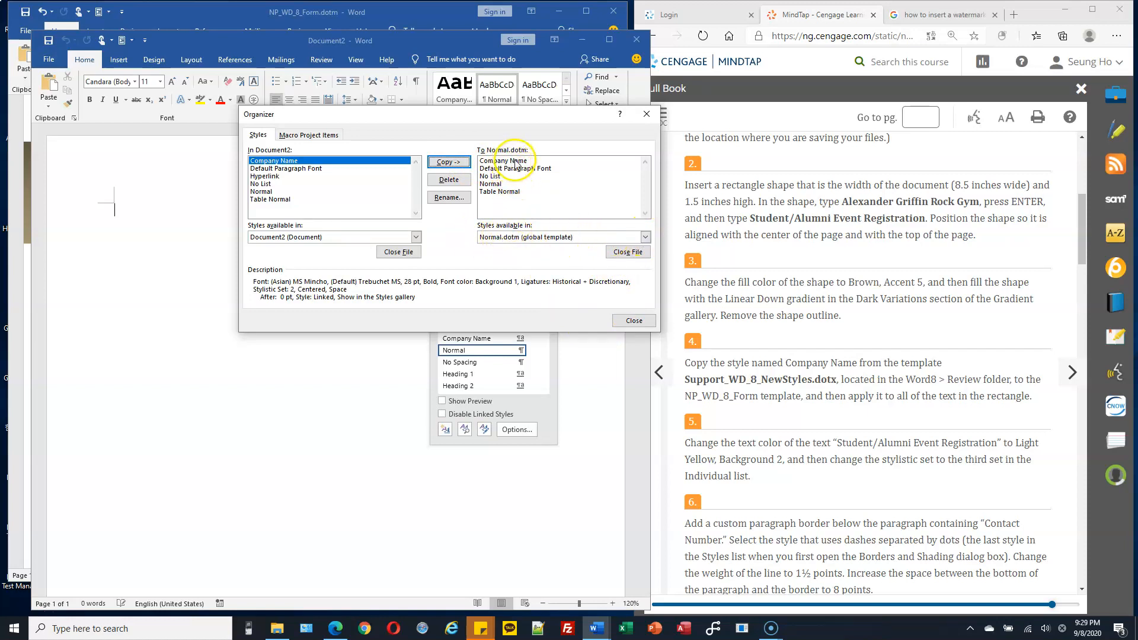
pyautogui.click(634, 320)
pyautogui.click(542, 313)
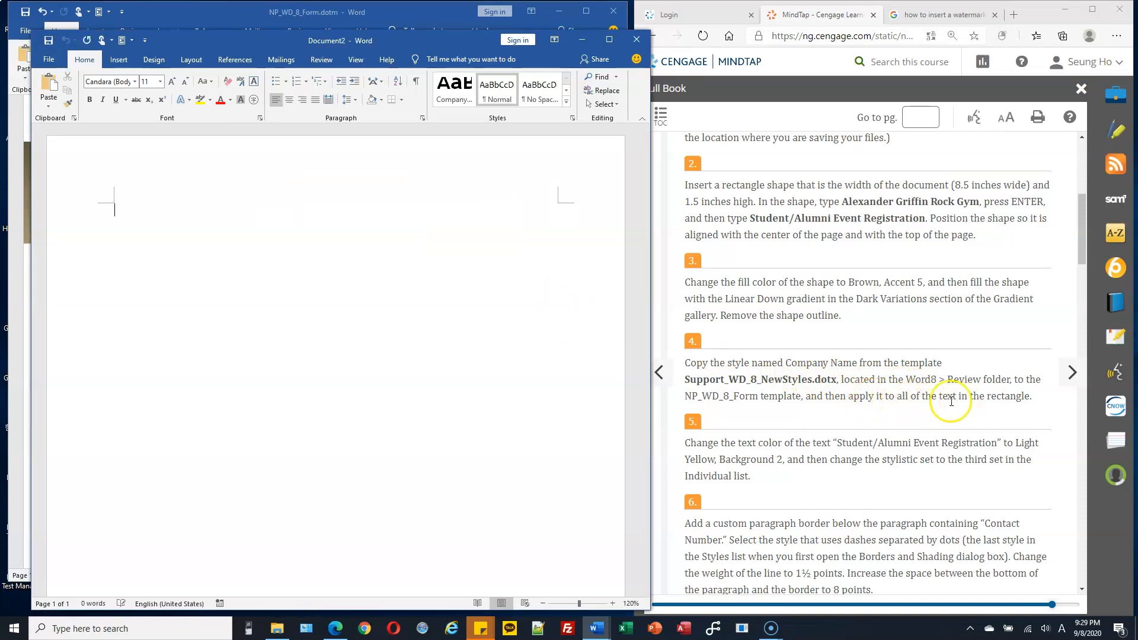
# Step: Switch to NP_WD_8_Form.dotm and use its style Organizer to copy Company Name from Normal.dotm into the form template
pyautogui.scroll(-1, 775, 390)
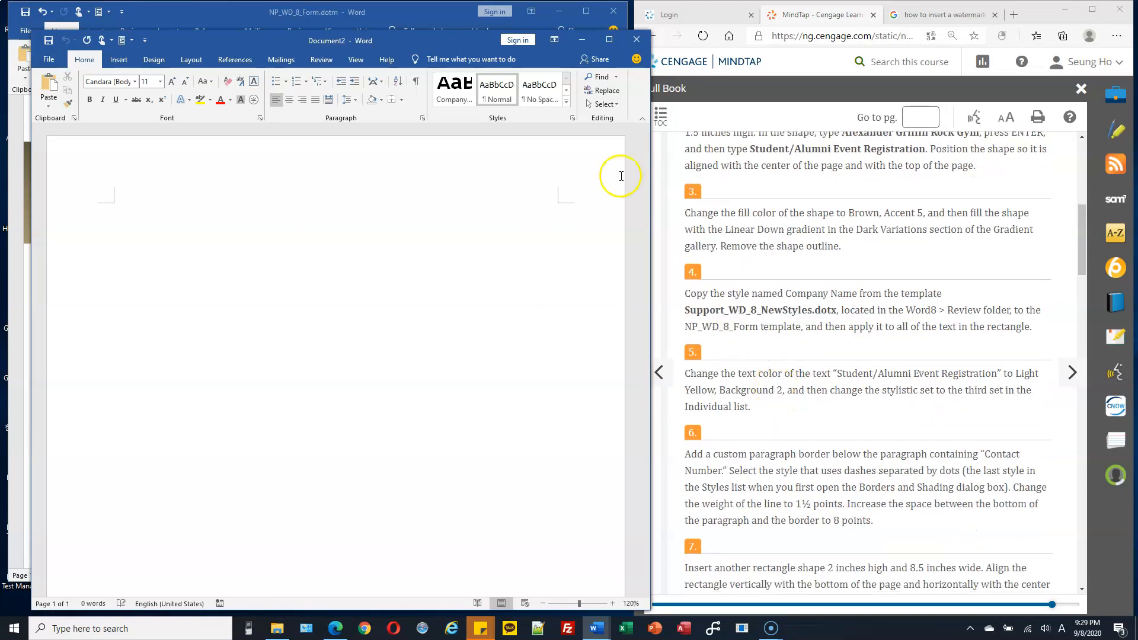
pyautogui.click(405, 13)
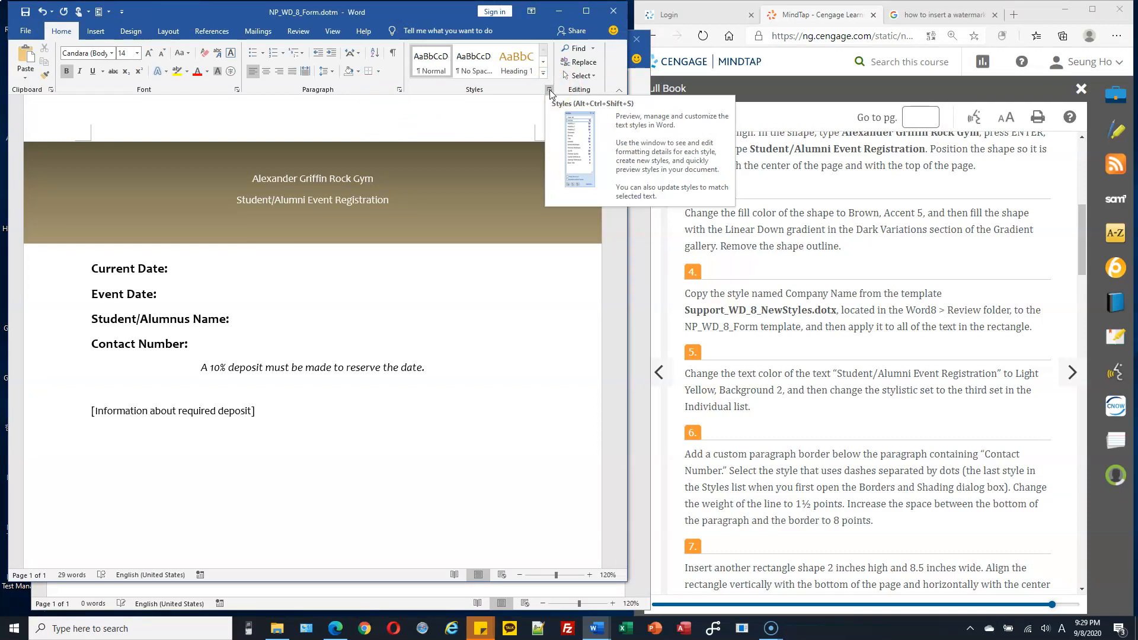
pyautogui.click(550, 92)
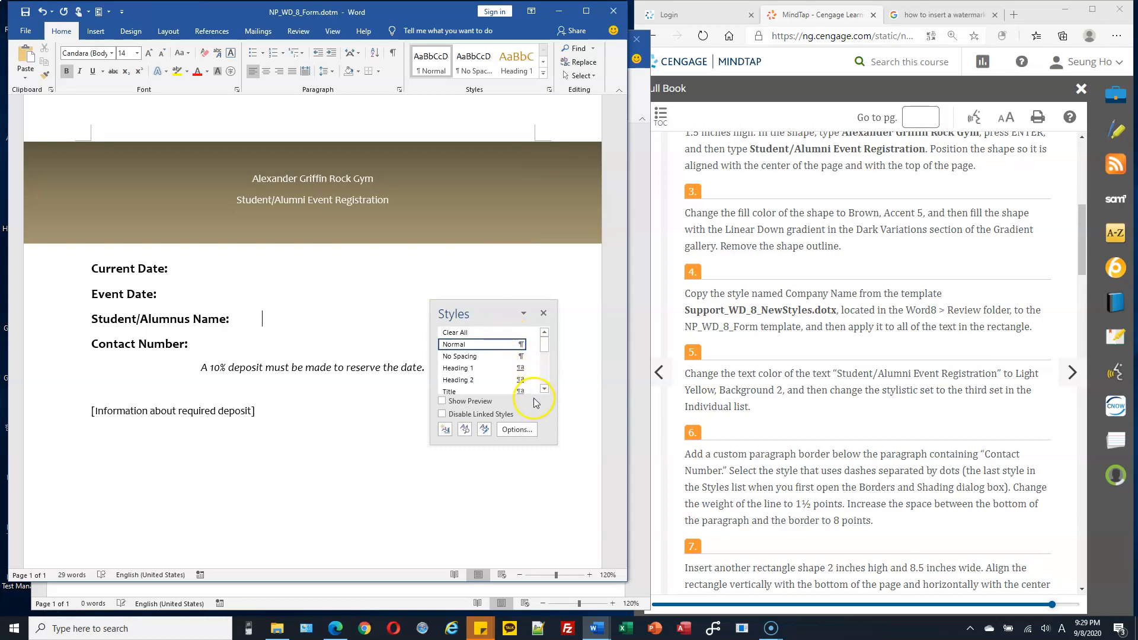
pyautogui.click(485, 433)
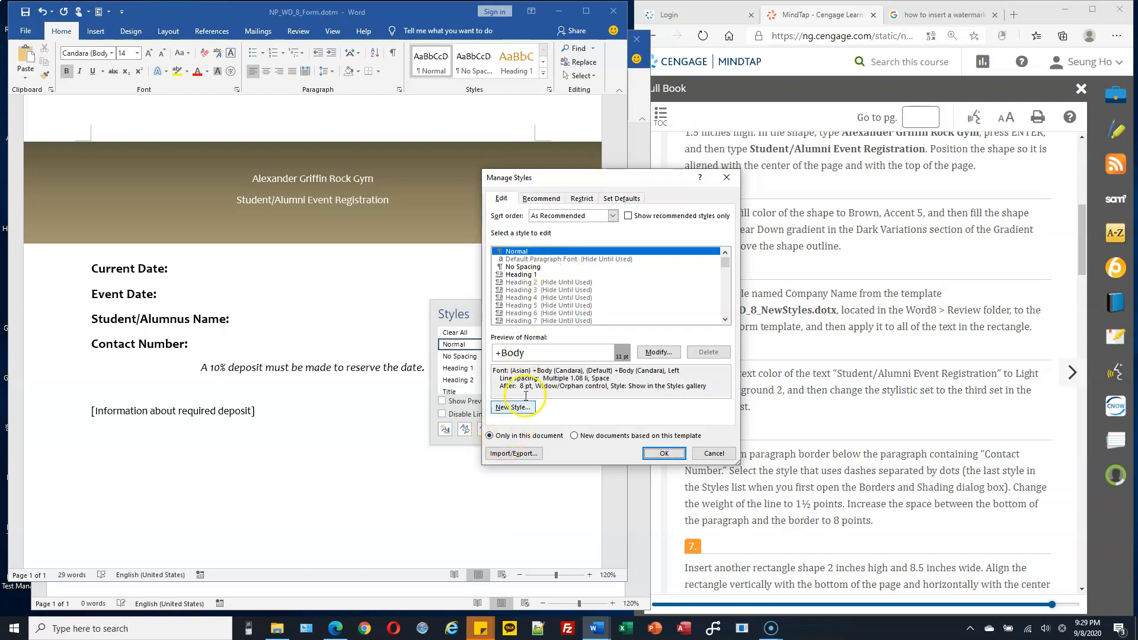
pyautogui.click(521, 456)
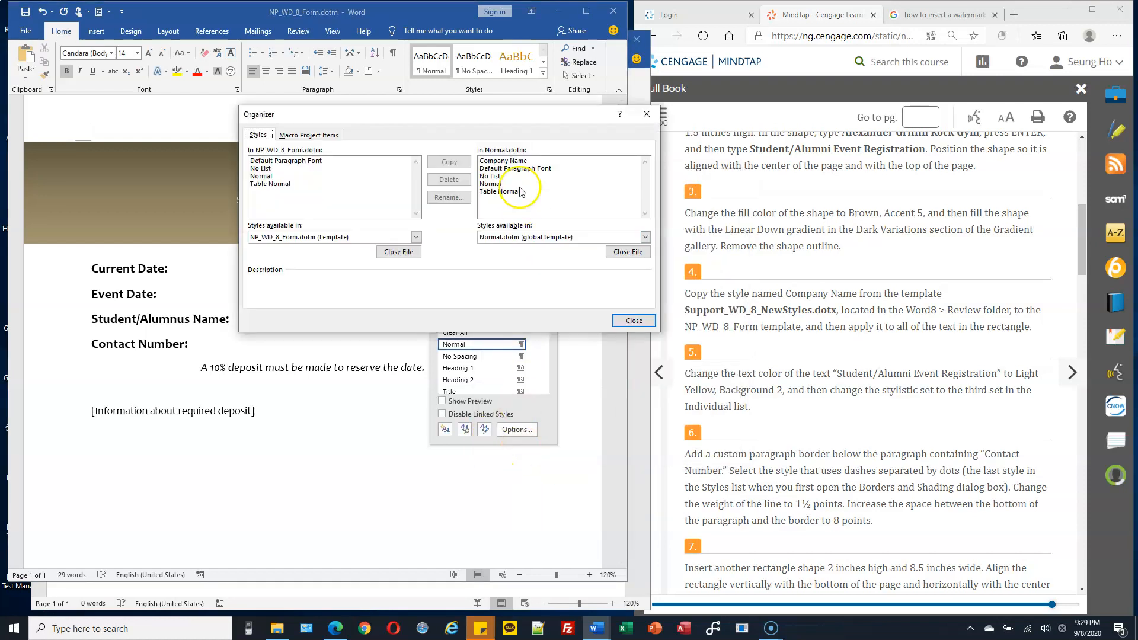
pyautogui.click(509, 160)
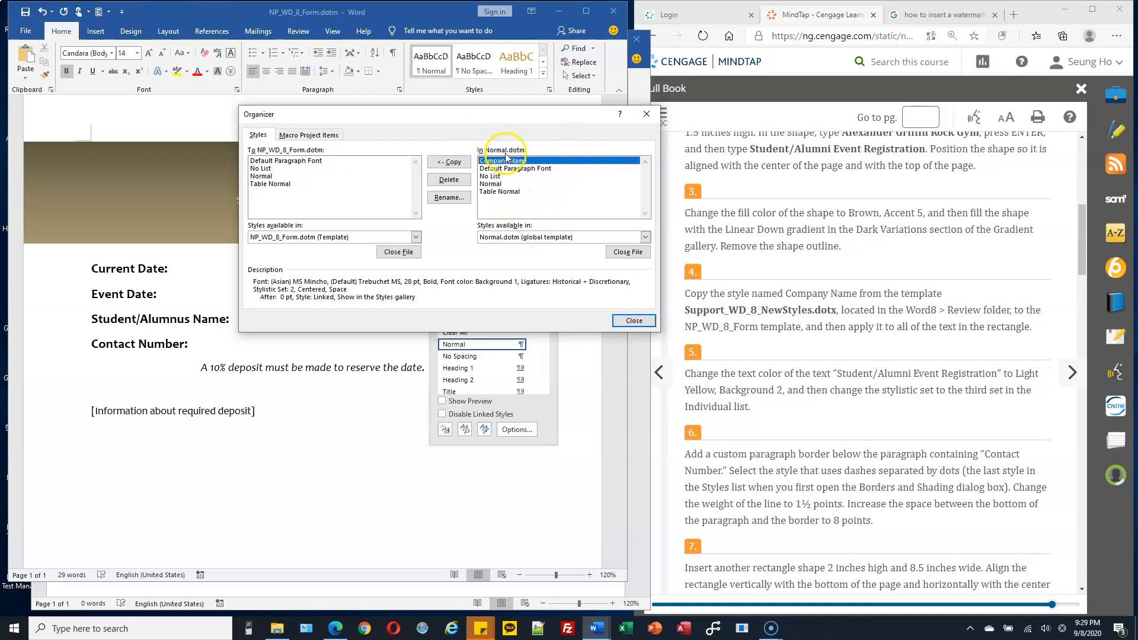
pyautogui.click(460, 165)
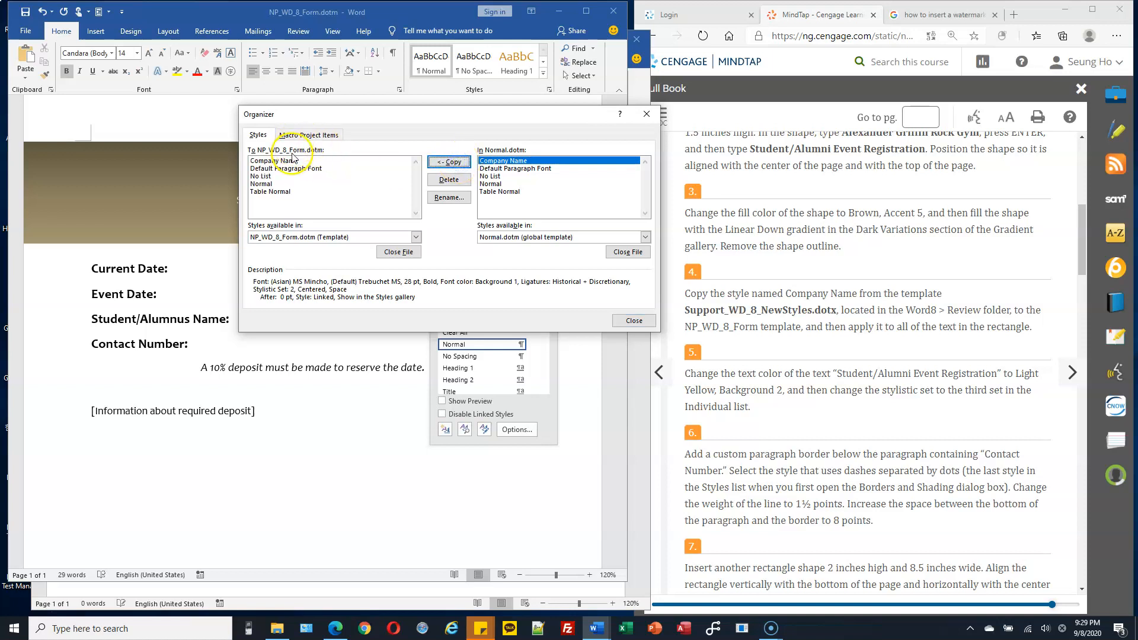
# Step: Delete the Company Name style from Normal.dotm while keeping it in the form template, and close the Organizer and the list of styles
pyautogui.click(284, 161)
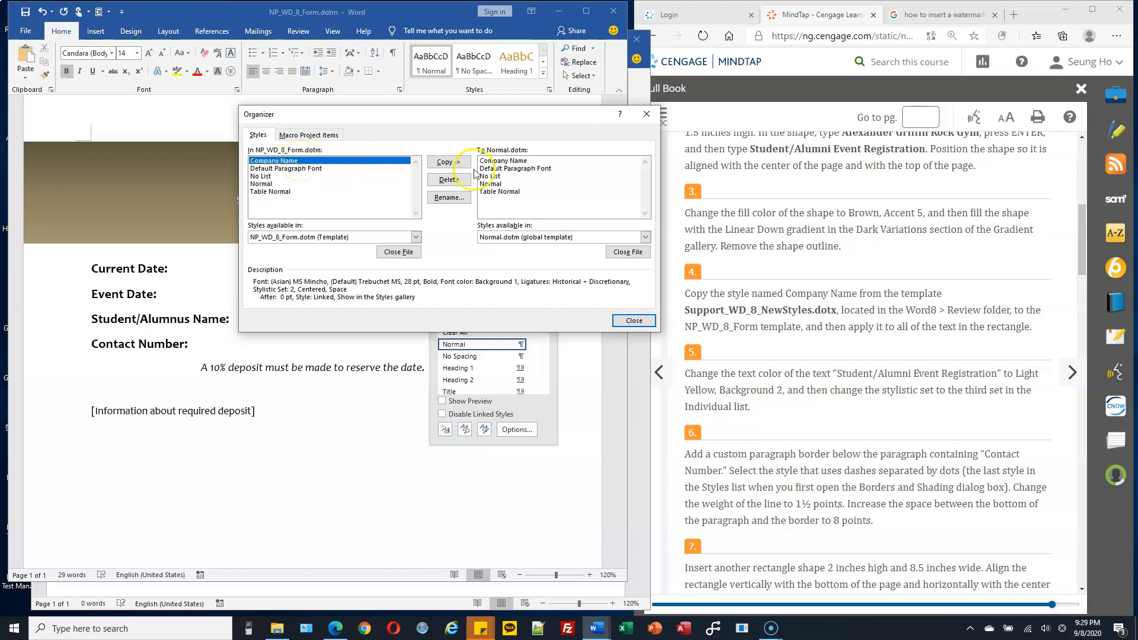
pyautogui.click(524, 161)
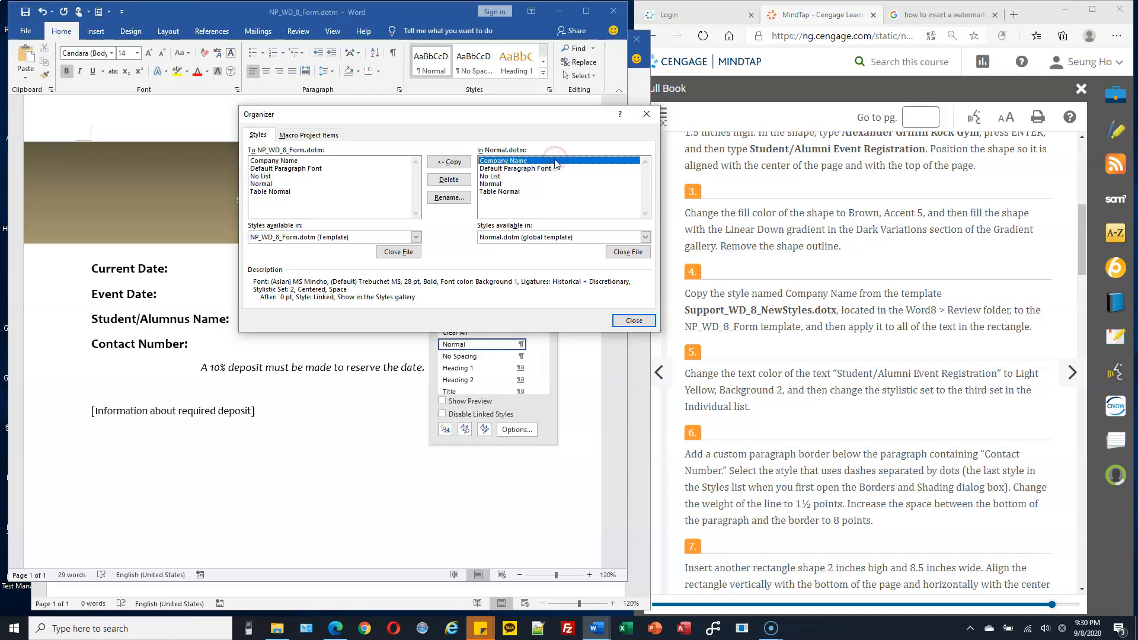
pyautogui.click(449, 180)
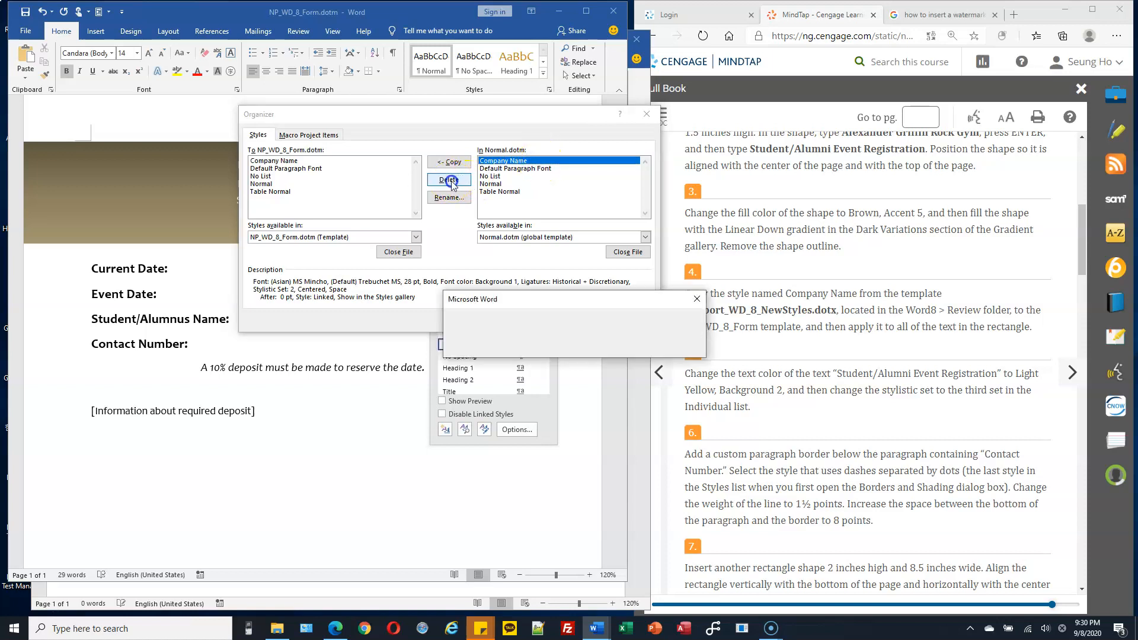
pyautogui.click(490, 348)
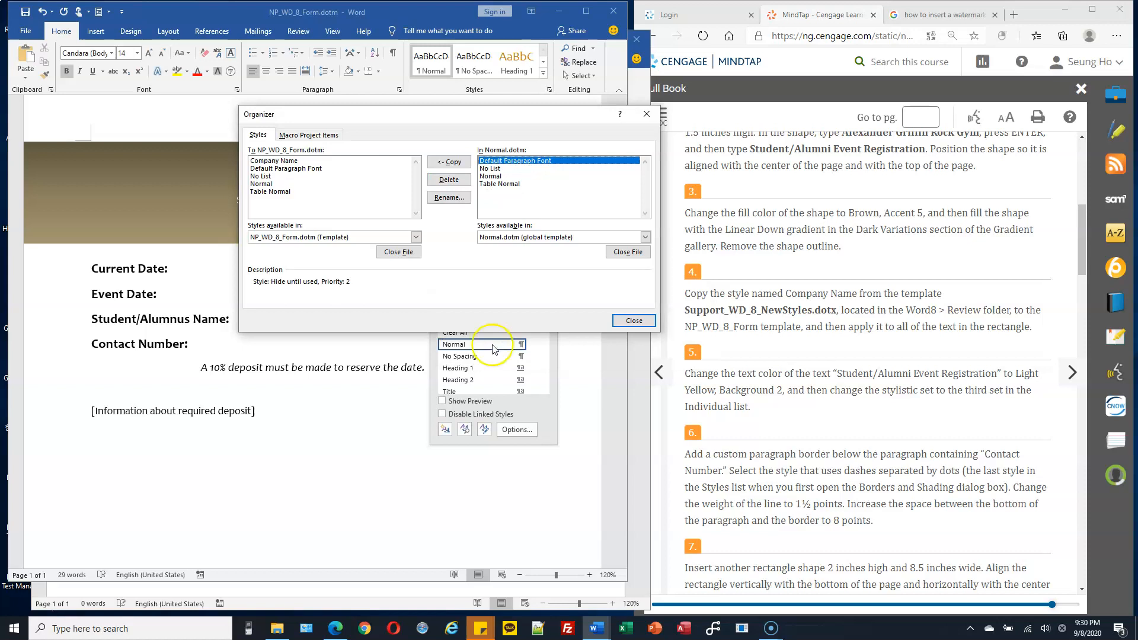
pyautogui.click(634, 321)
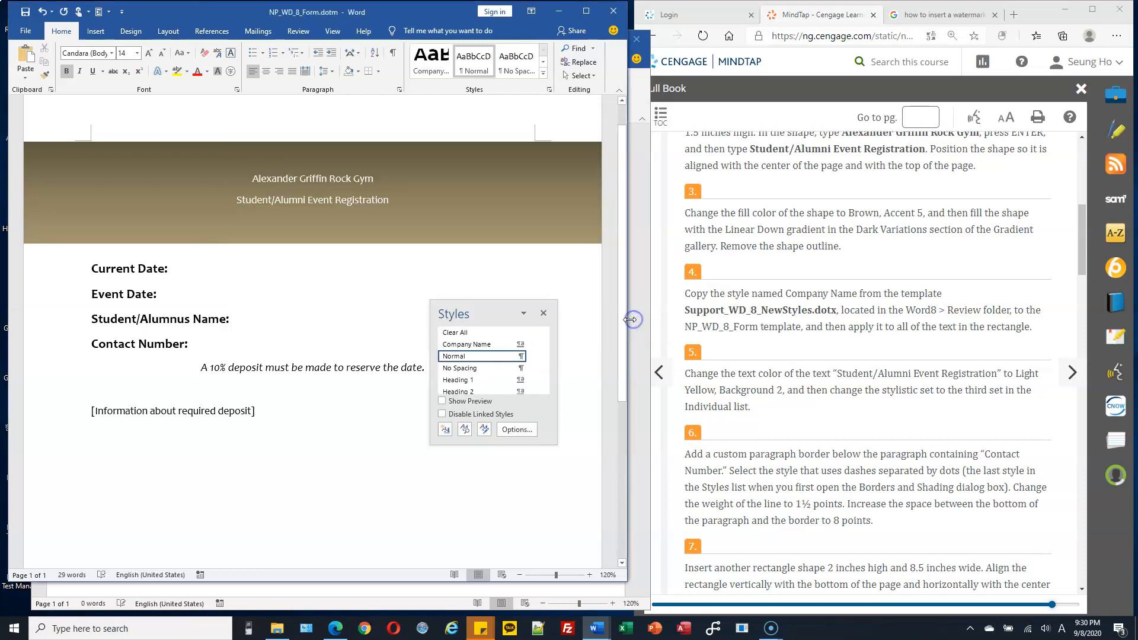
pyautogui.click(544, 315)
pyautogui.click(549, 313)
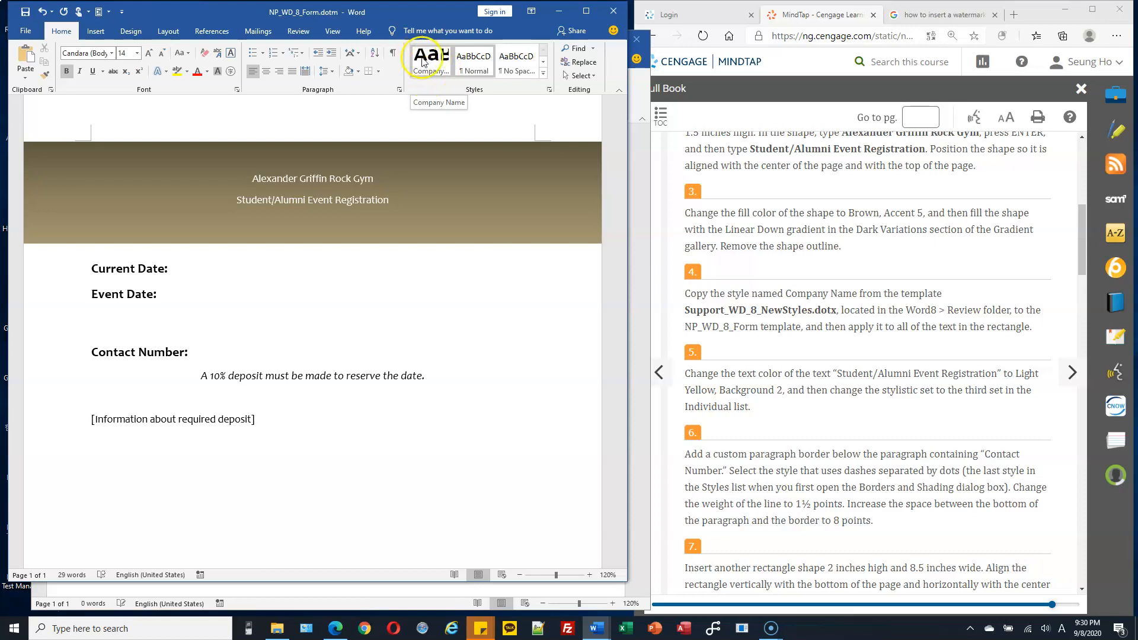
# Step: Apply the Company Name style to all of the text in the banner rectangle
pyautogui.click(543, 73)
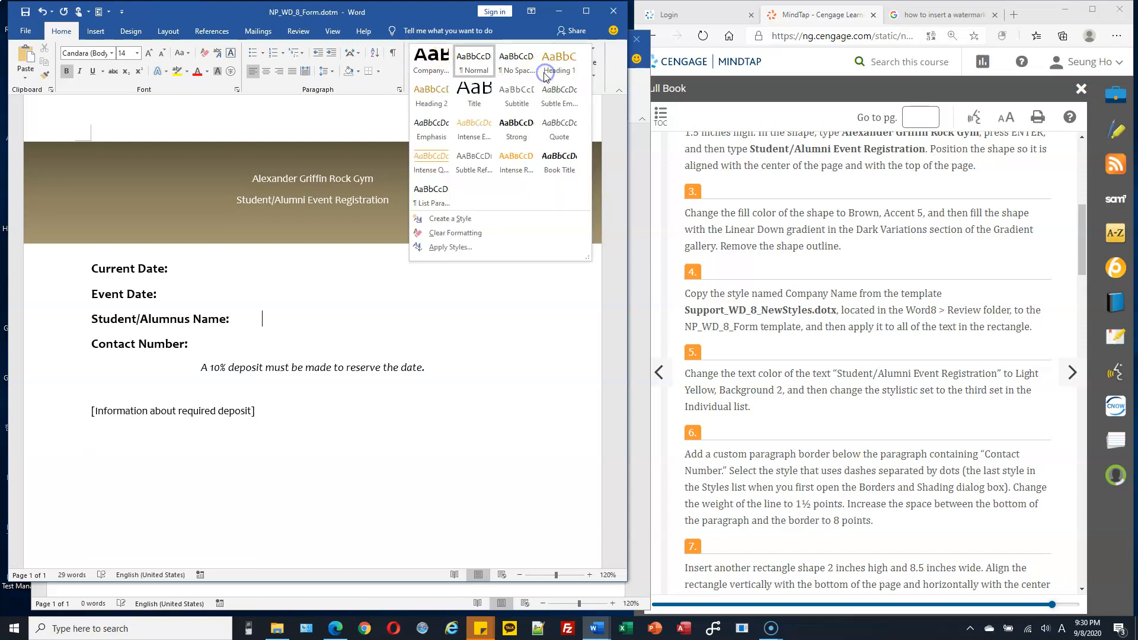
pyautogui.click(435, 69)
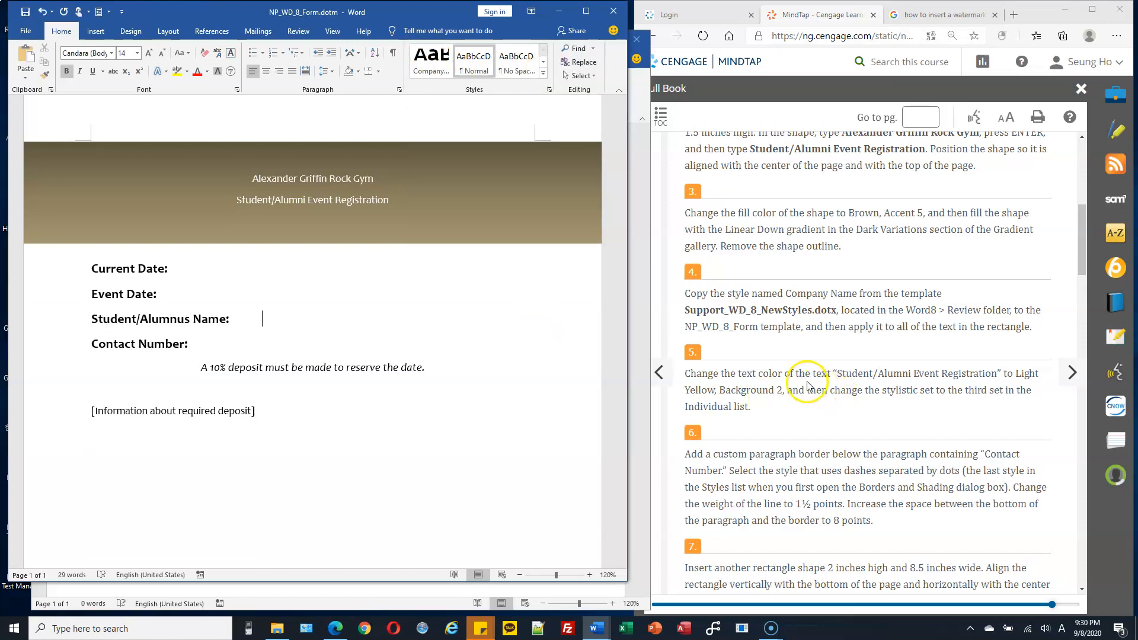
pyautogui.moveTo(730, 374); pyautogui.dragTo(769, 373)
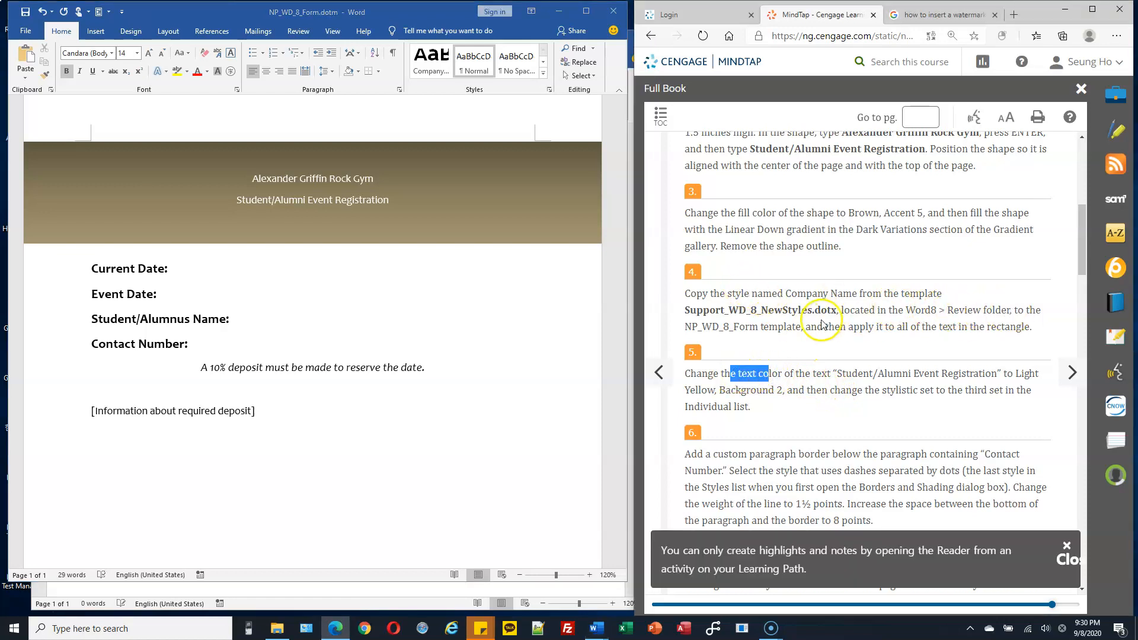
pyautogui.moveTo(827, 326); pyautogui.dragTo(1031, 330)
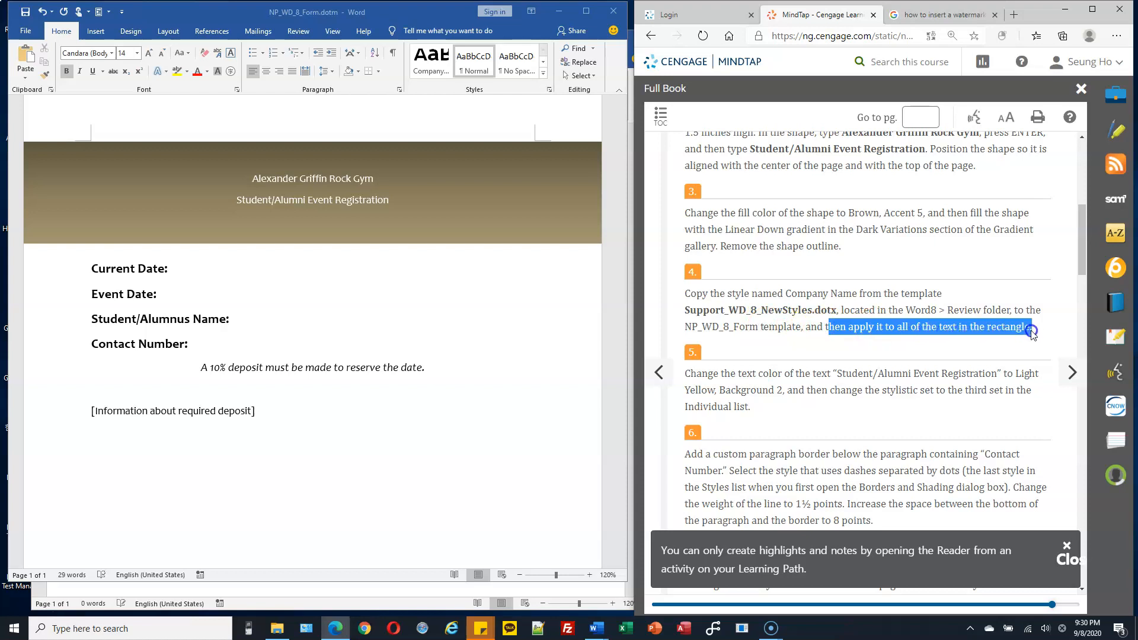
pyautogui.click(295, 188)
pyautogui.moveTo(251, 178); pyautogui.dragTo(397, 199)
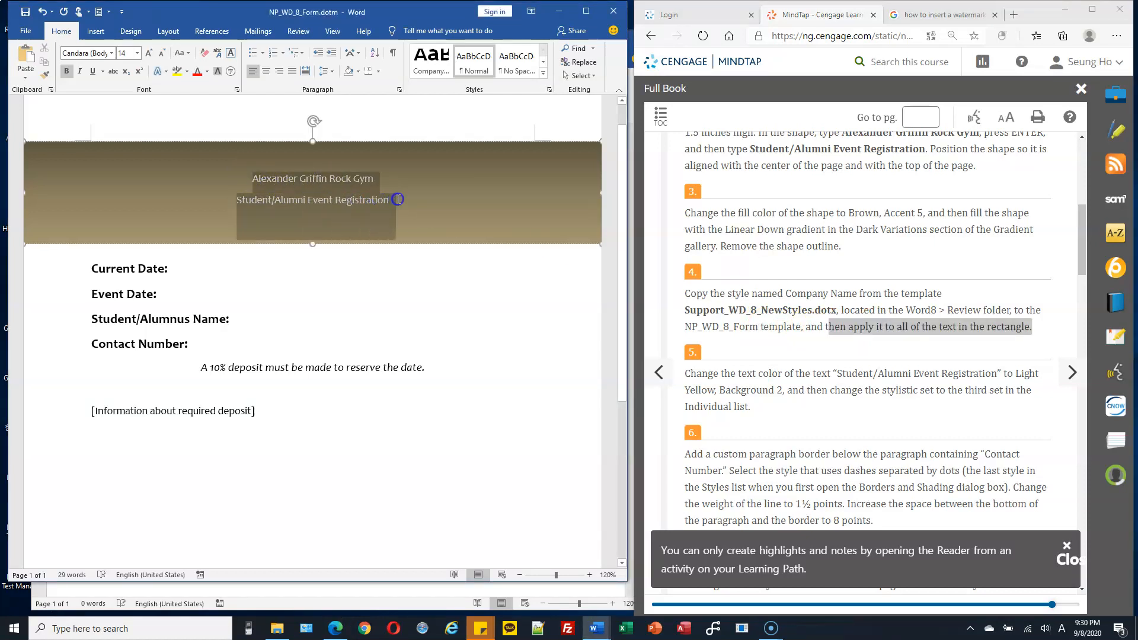
pyautogui.click(421, 80)
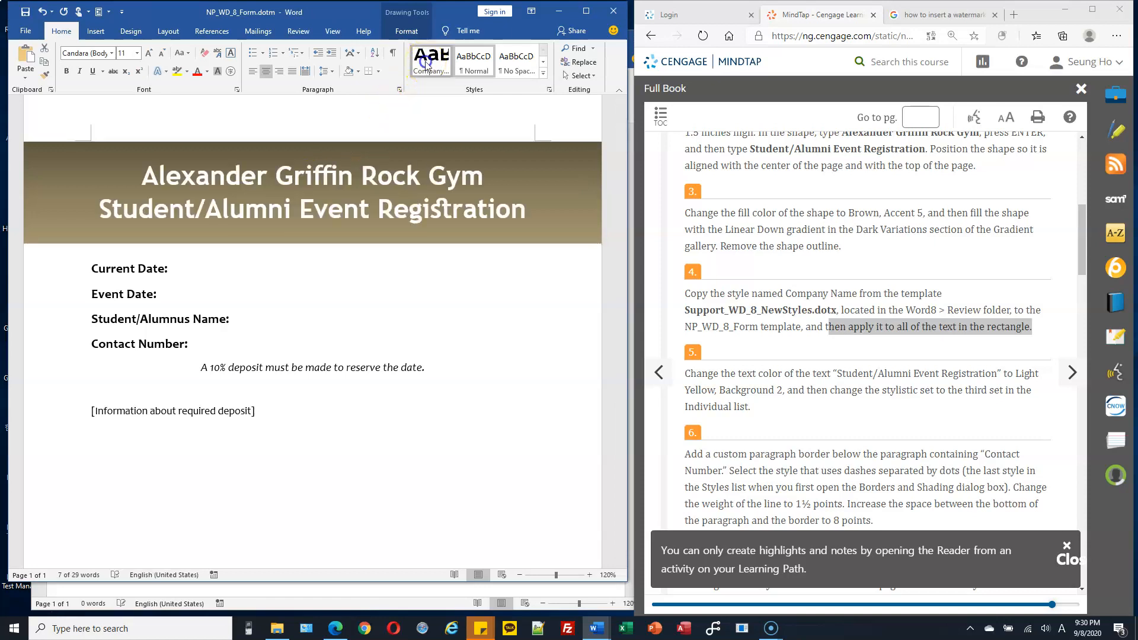
pyautogui.click(394, 315)
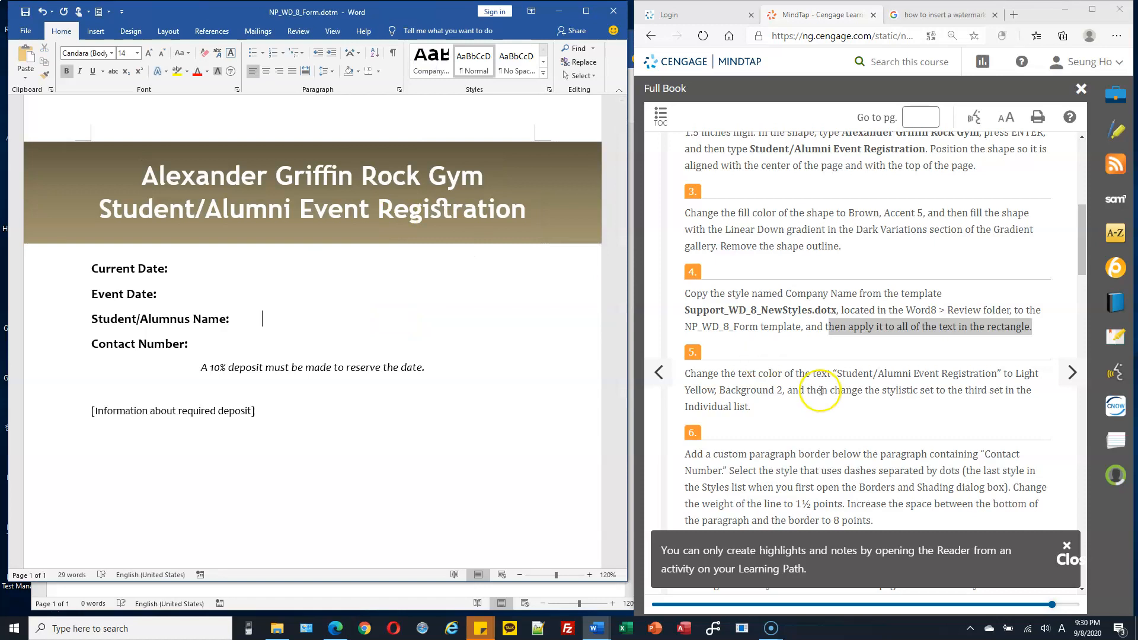
# Step: Change the font color of the banner's "Student/Alumni Event Registration" line to Light Yellow, Background 2
pyautogui.scroll(-1, 788, 385)
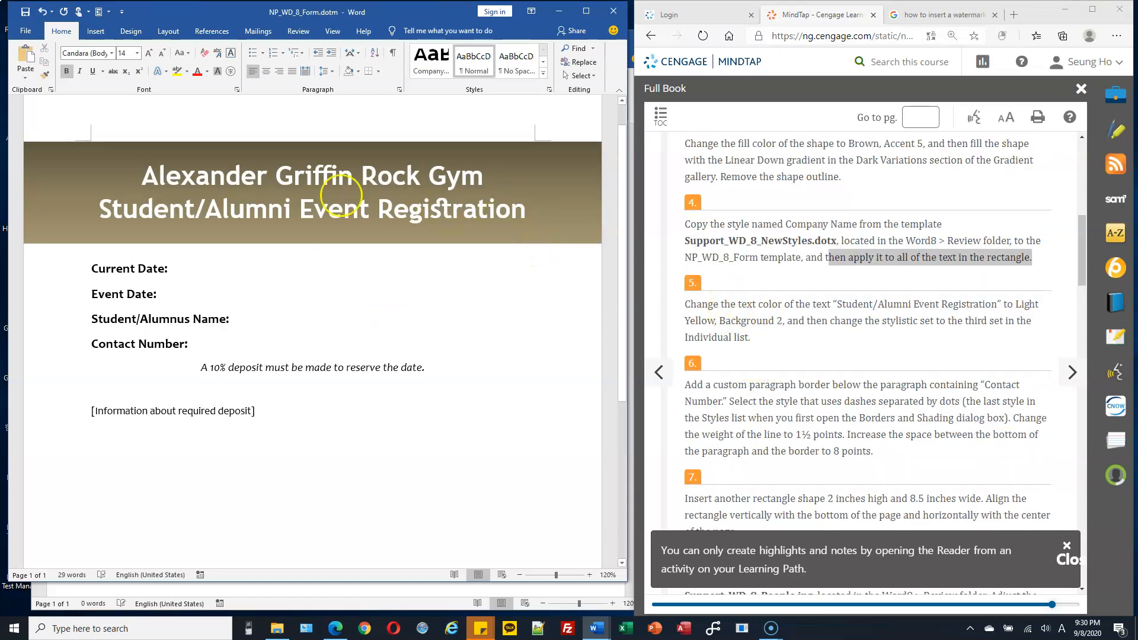
pyautogui.moveTo(143, 173); pyautogui.dragTo(551, 199)
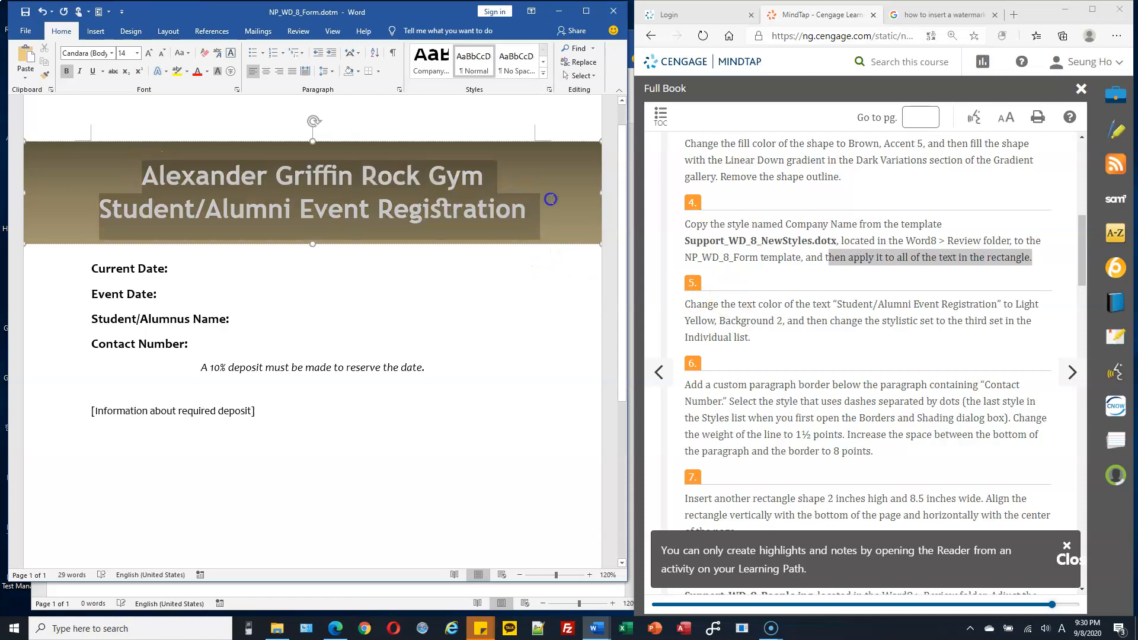
pyautogui.click(110, 208)
pyautogui.moveTo(110, 208); pyautogui.dragTo(518, 206)
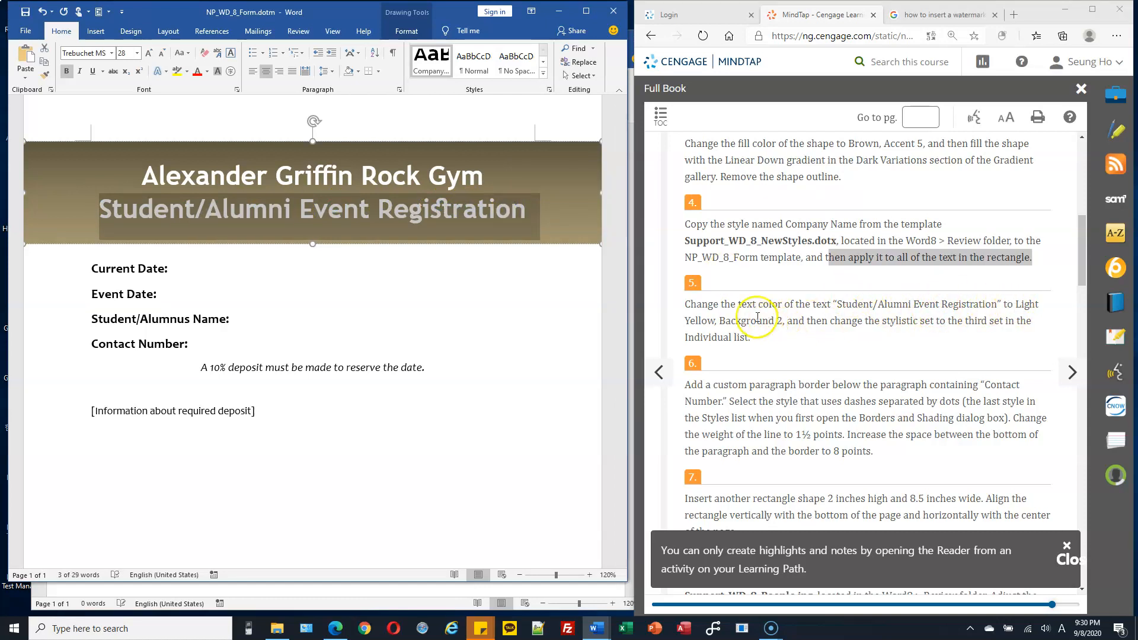
pyautogui.click(207, 72)
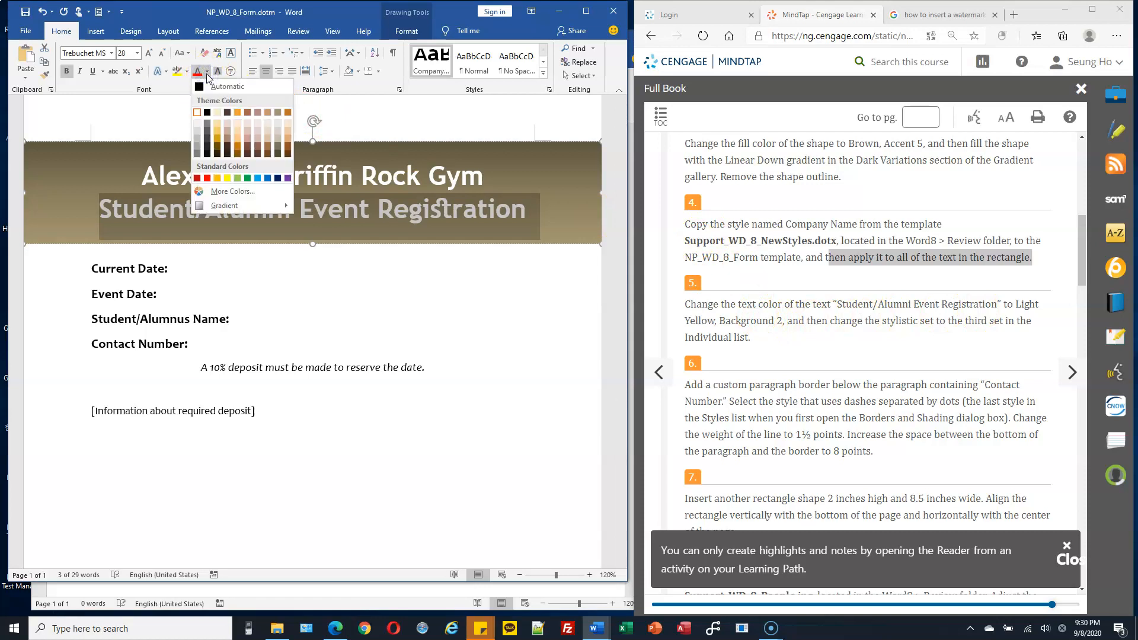
pyautogui.click(218, 113)
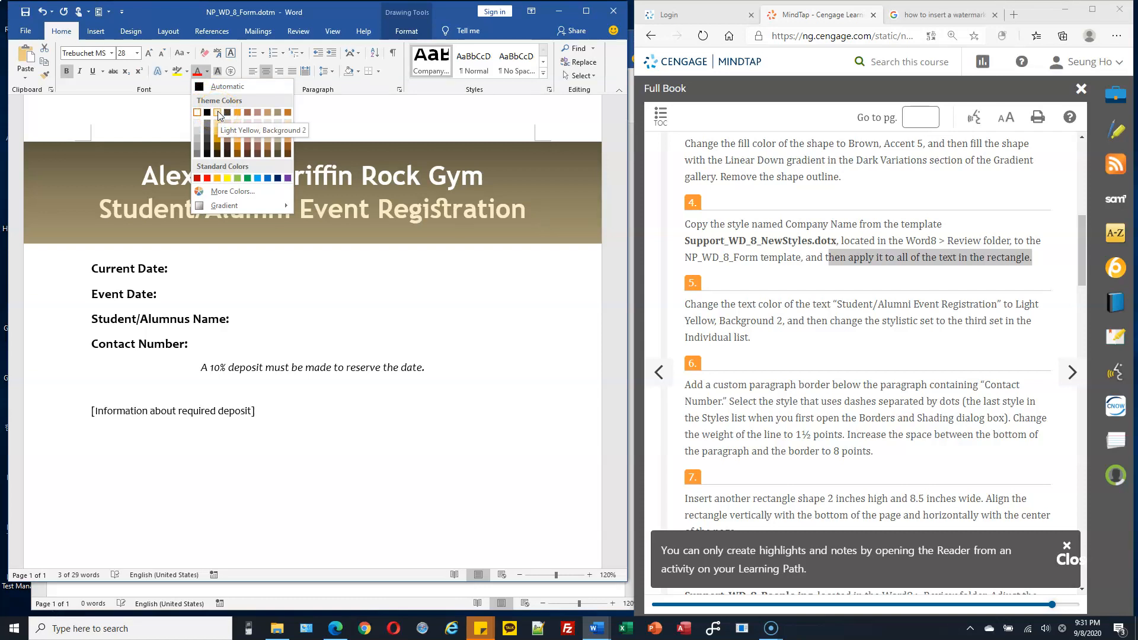
pyautogui.click(218, 113)
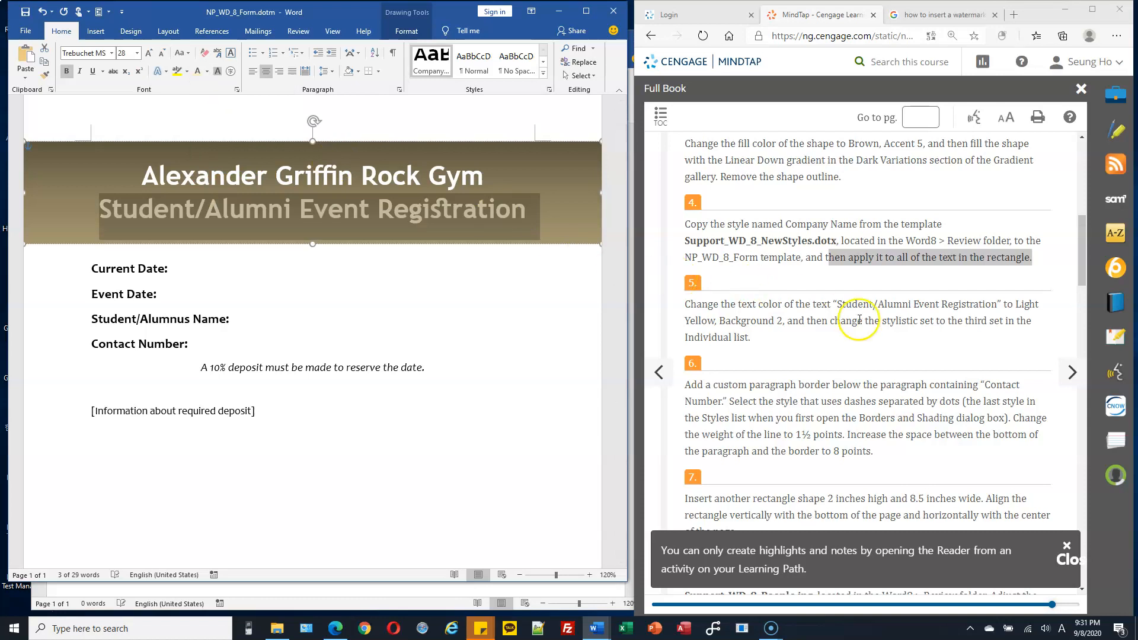
# Step: Apply the third stylistic set in the Individual list to the banner's "Student/Alumni Event Registration" line
pyautogui.moveTo(882, 322); pyautogui.dragTo(1006, 325)
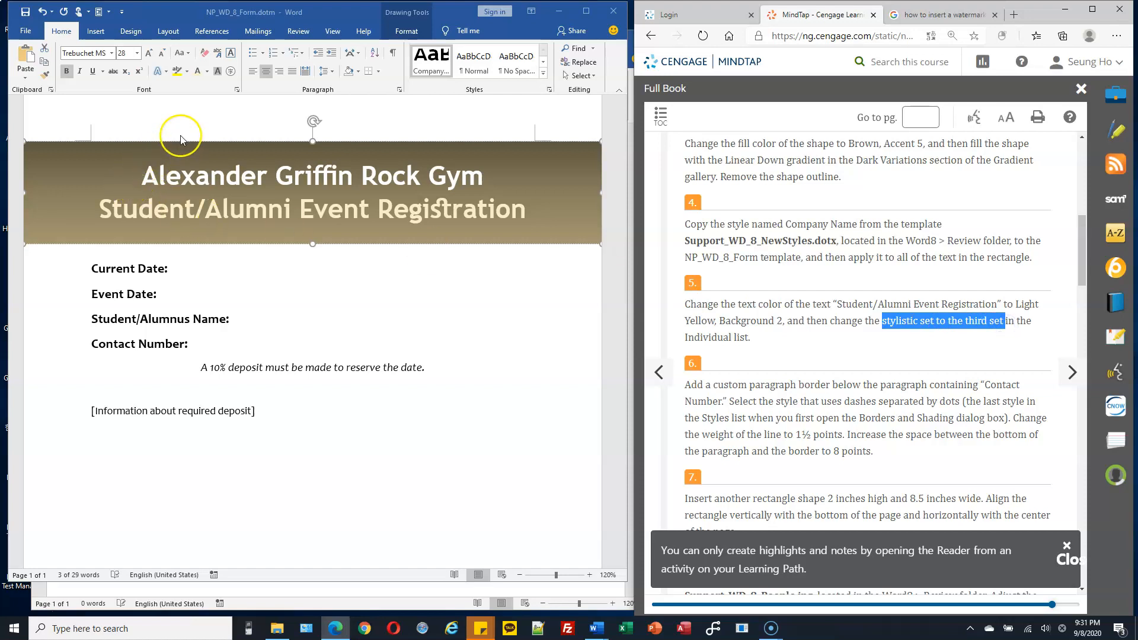
pyautogui.click(165, 75)
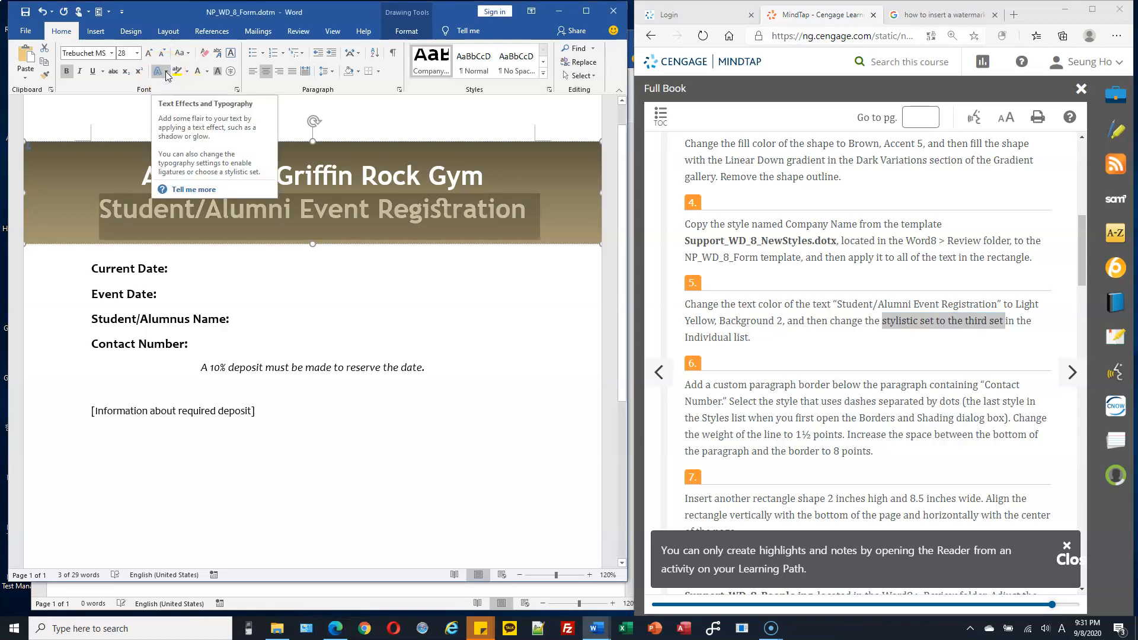
pyautogui.click(166, 73)
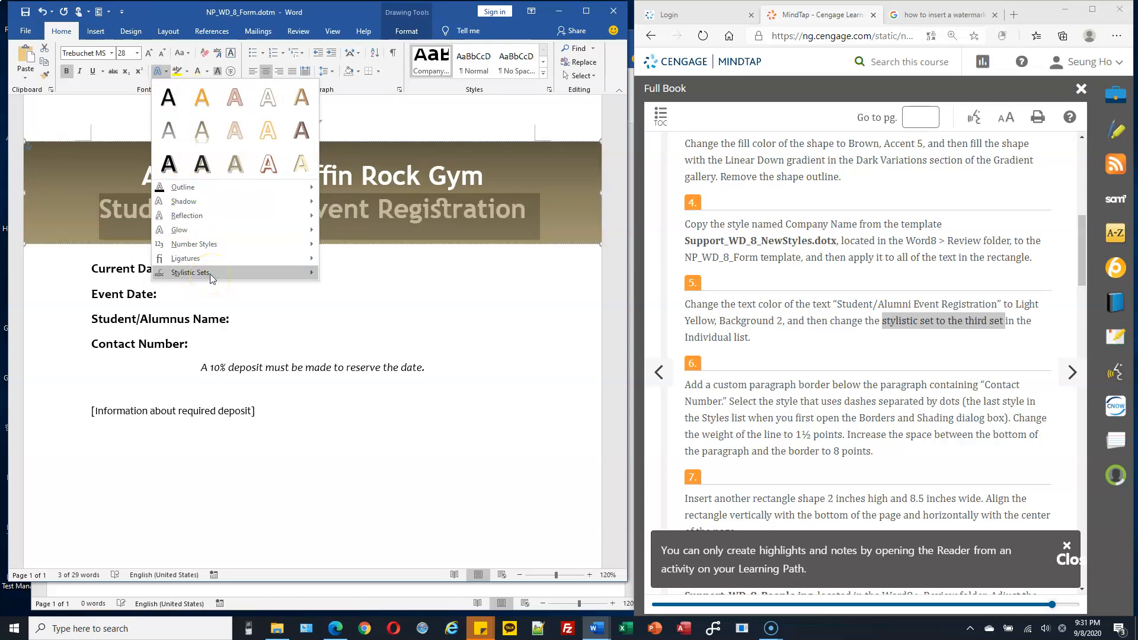
pyautogui.moveTo(209, 274)
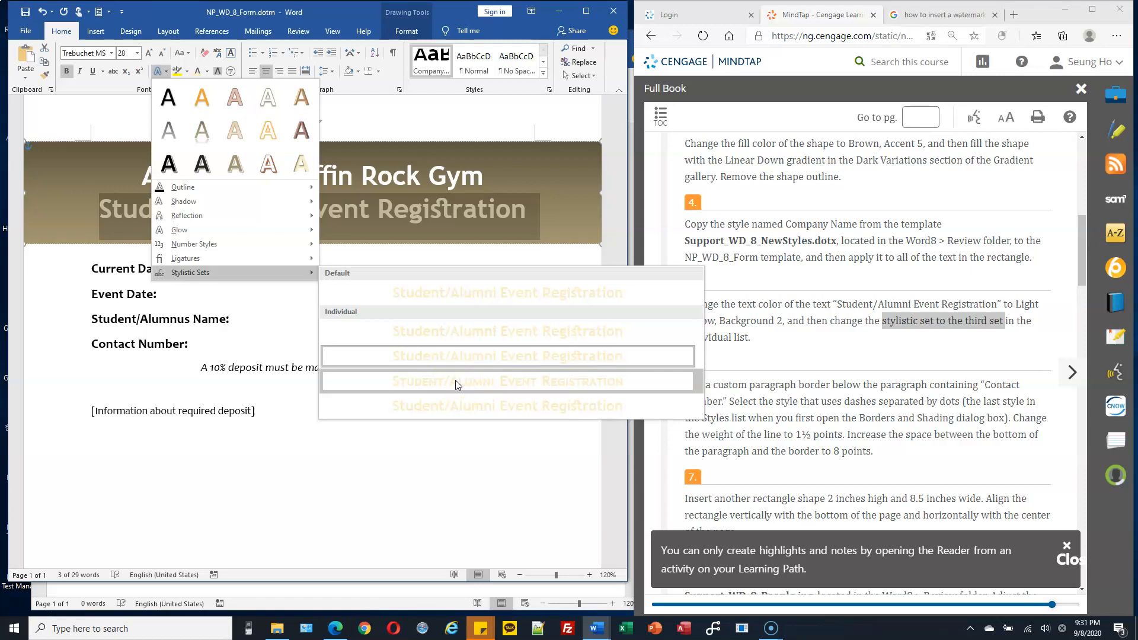
pyautogui.click(474, 383)
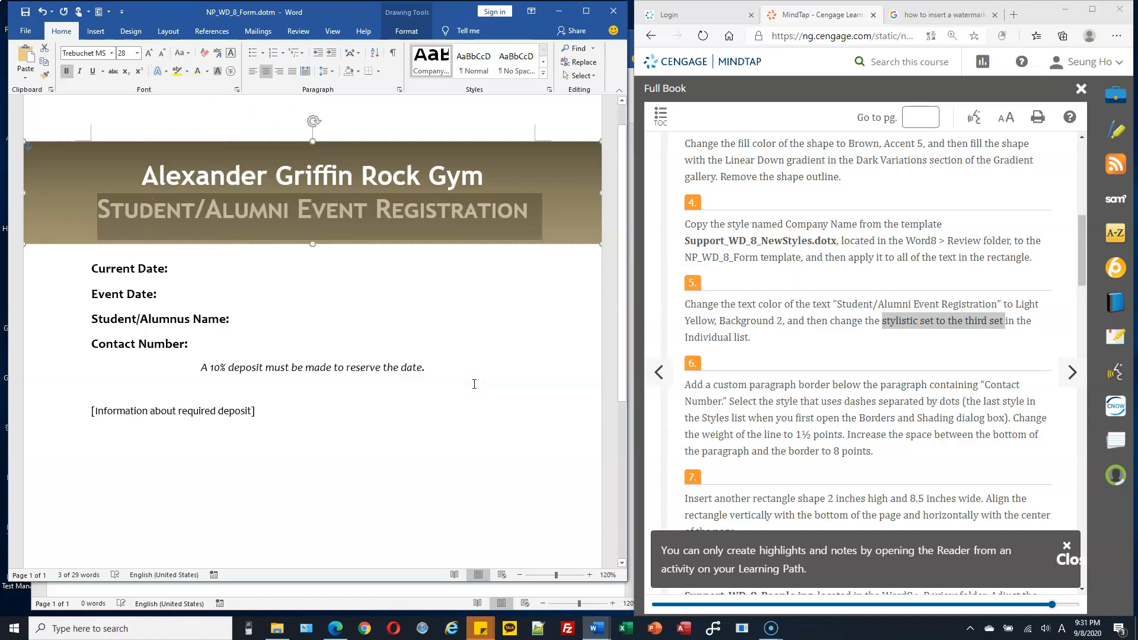
pyautogui.click(363, 236)
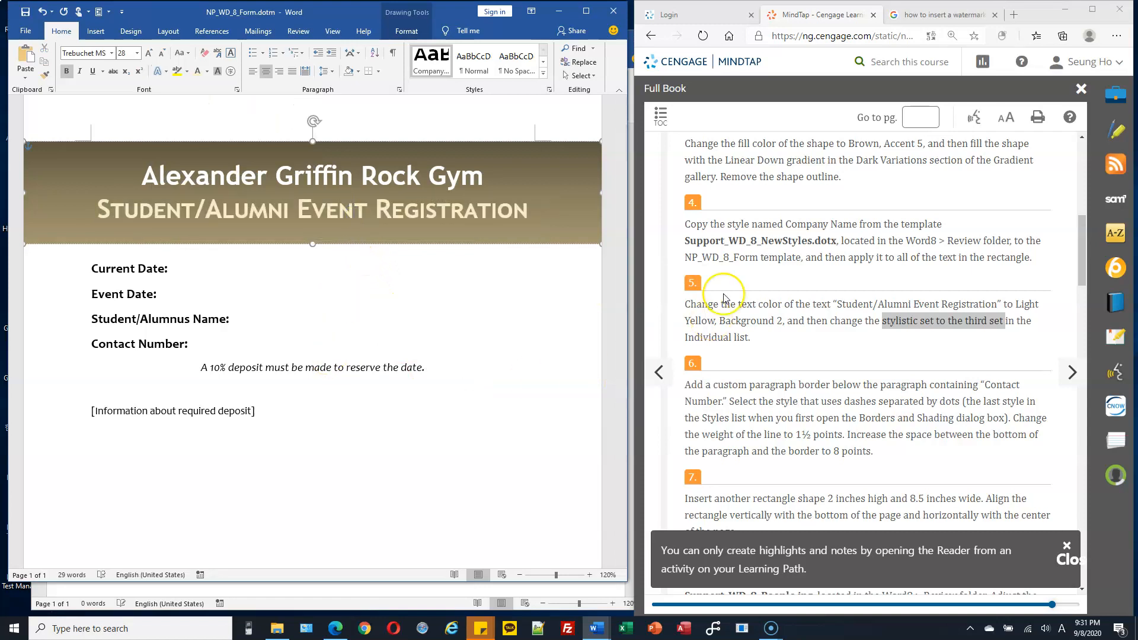
# Step: Open the Borders and Shading settings for the "Contact Number:" paragraph and add a Custom border below it
pyautogui.scroll(-2, 724, 298)
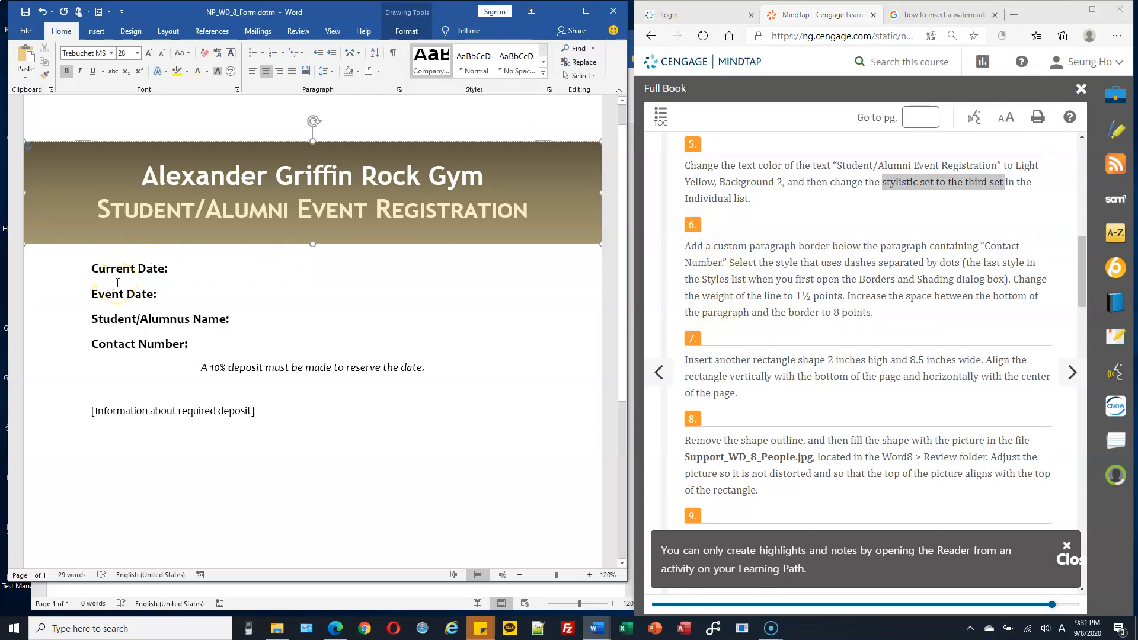
pyautogui.click(200, 368)
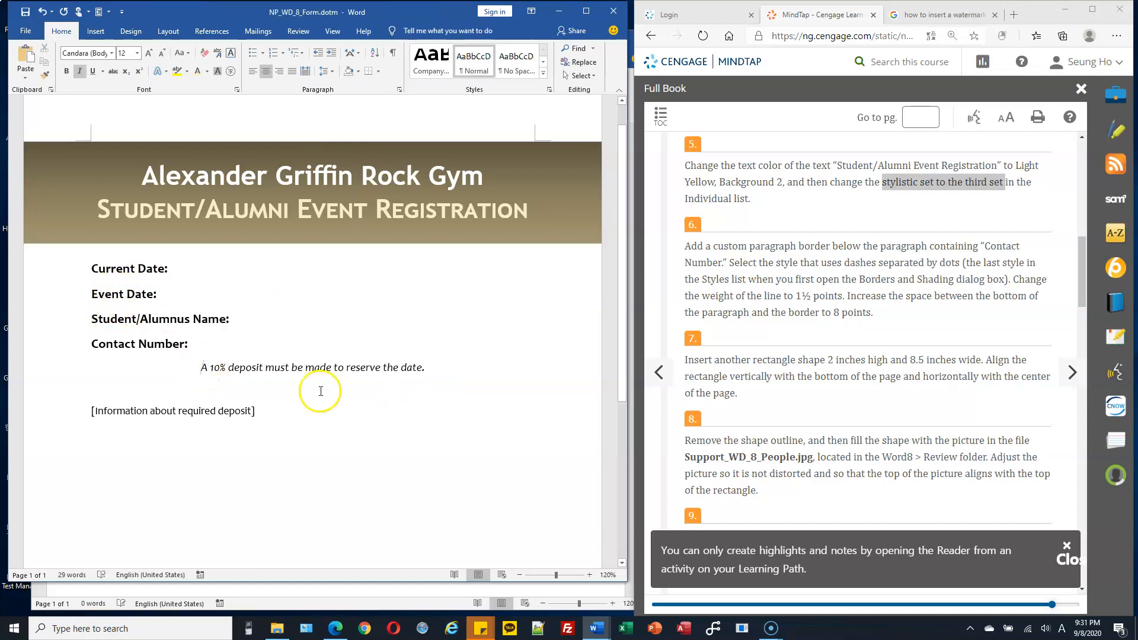
pyautogui.click(205, 346)
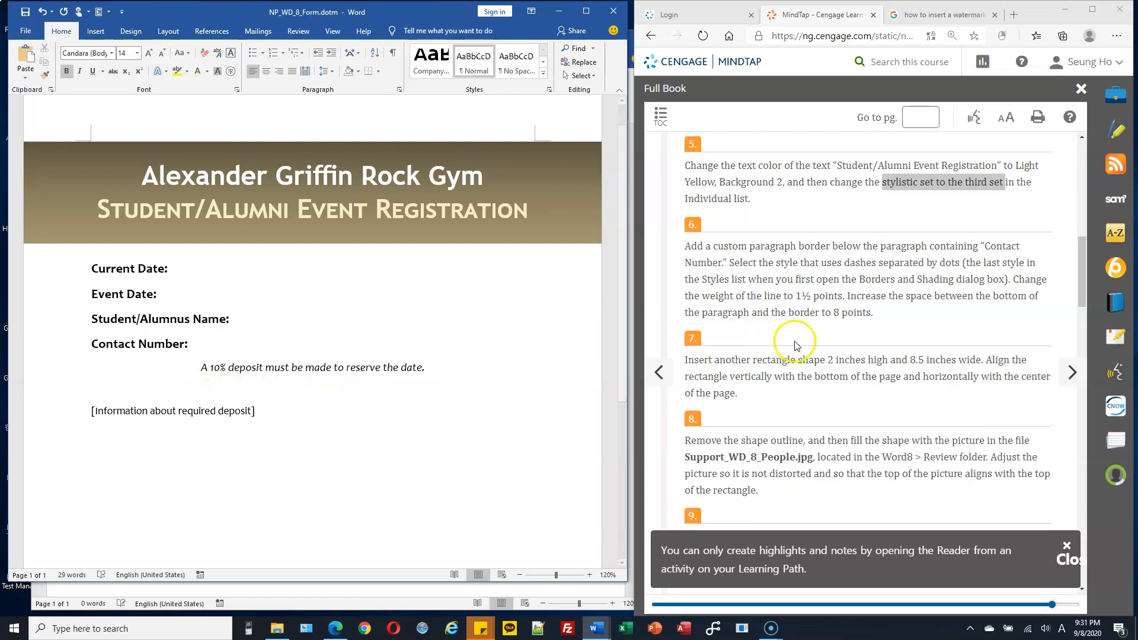
pyautogui.moveTo(714, 246); pyautogui.dragTo(837, 246)
pyautogui.click(198, 347)
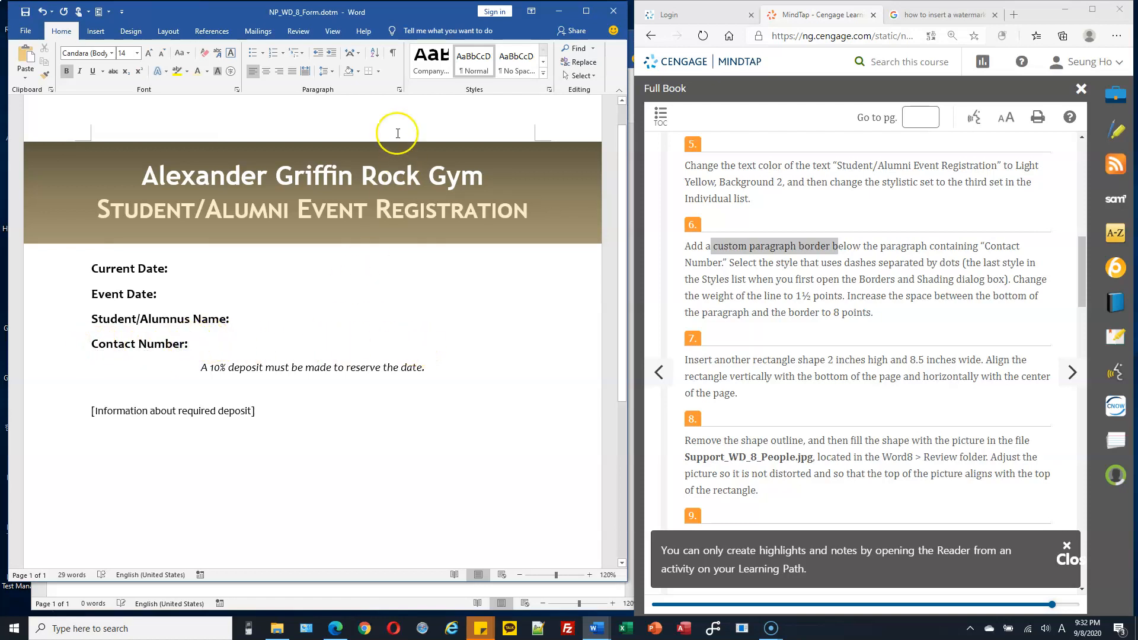
pyautogui.click(57, 348)
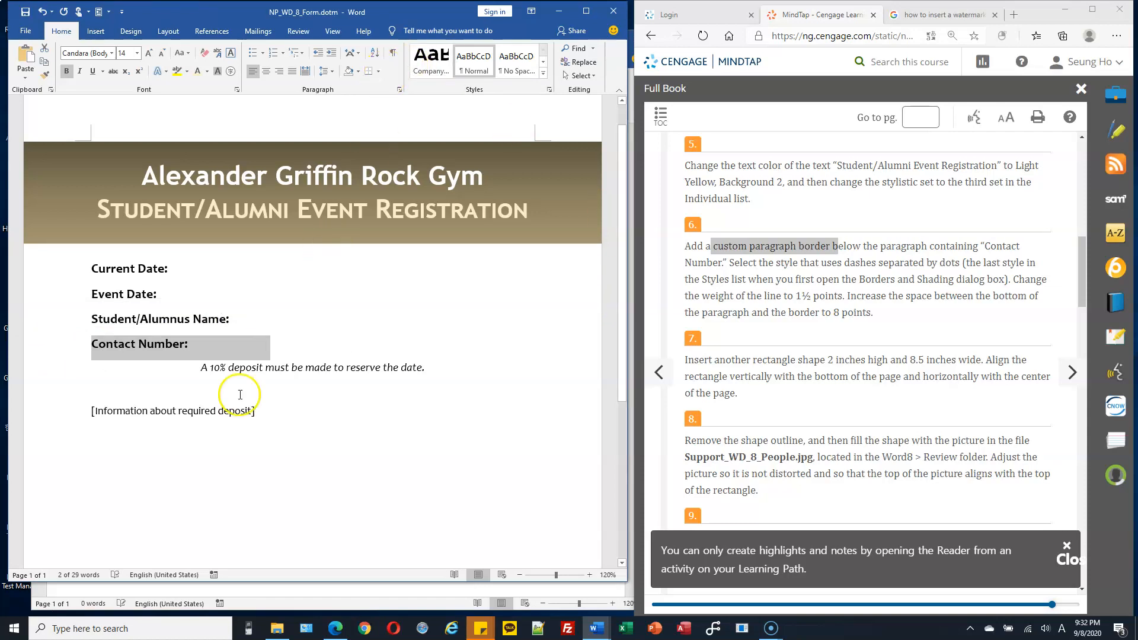
pyautogui.click(431, 374)
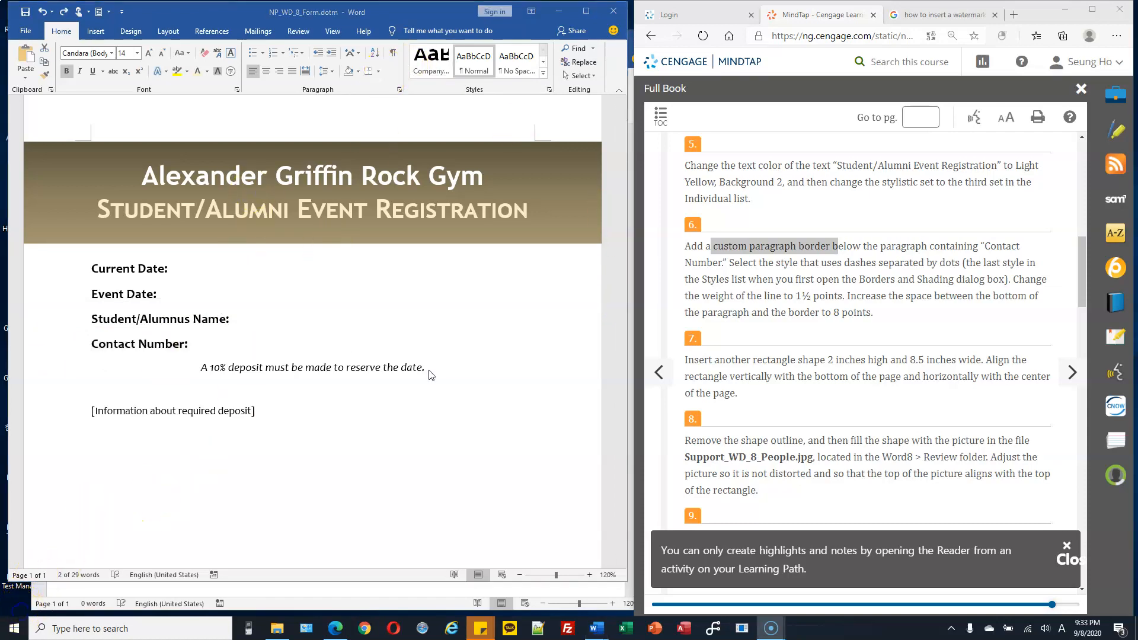
pyautogui.click(62, 347)
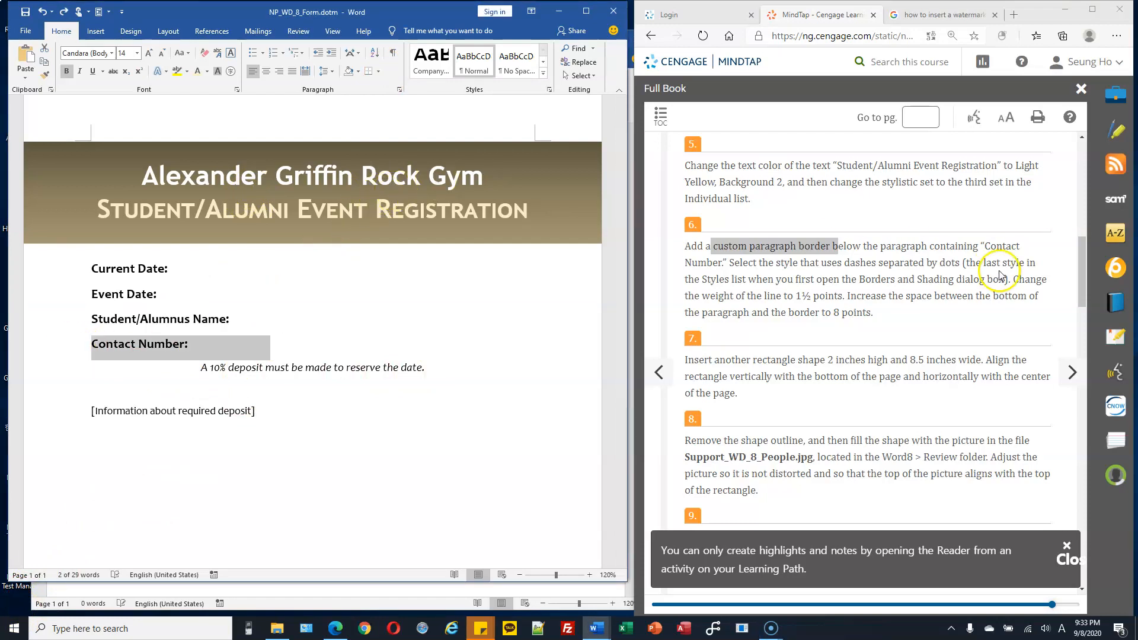
pyautogui.click(378, 72)
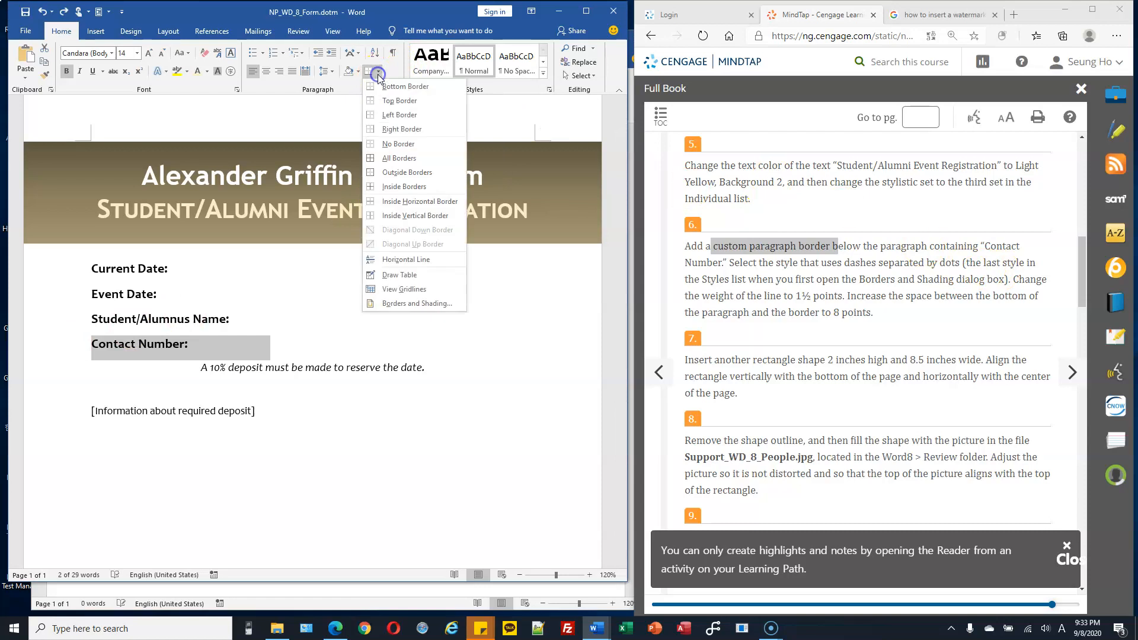
pyautogui.click(418, 304)
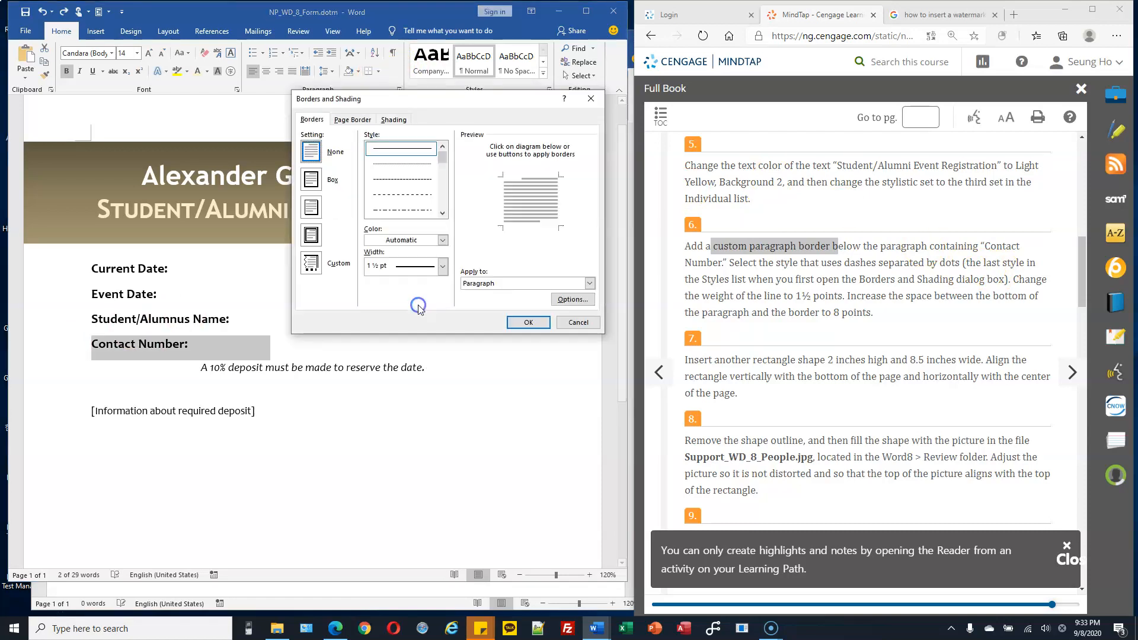
pyautogui.click(312, 264)
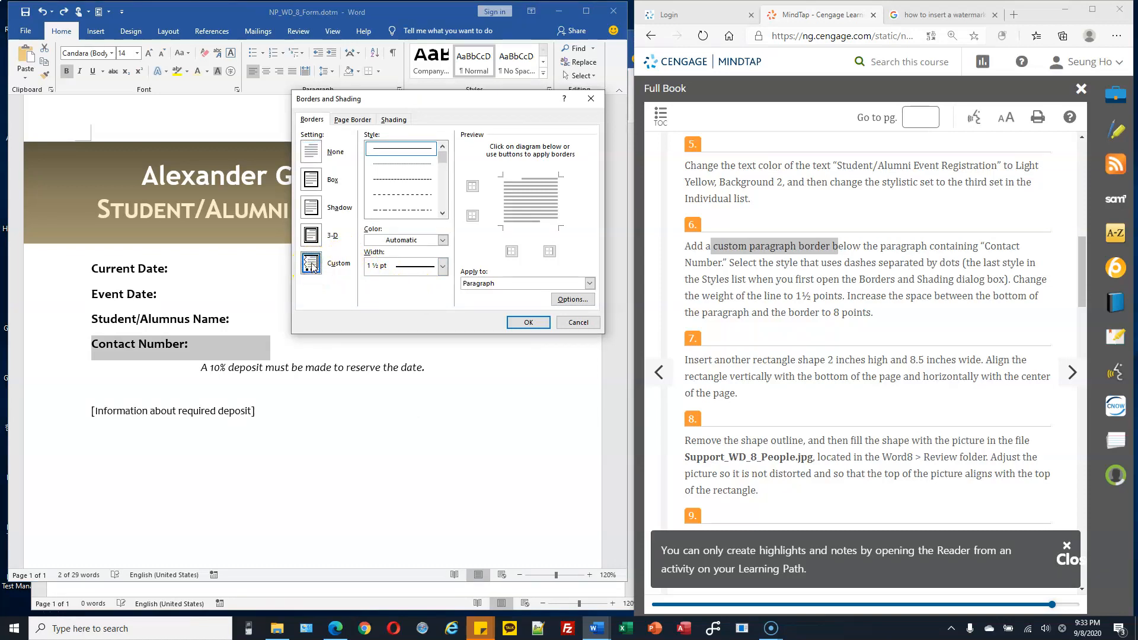
pyautogui.click(524, 231)
pyautogui.click(535, 228)
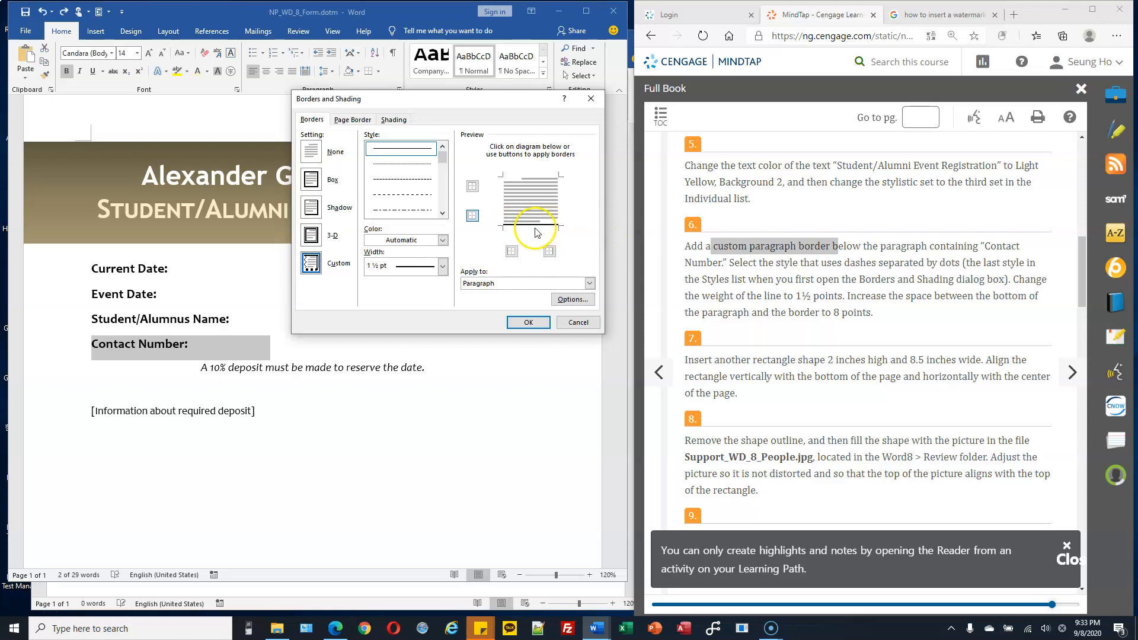
# Step: Choose the line style of dashes separated by dots at 1½ pt, and set the border's bottom distance from text to 8 pt
pyautogui.click(403, 211)
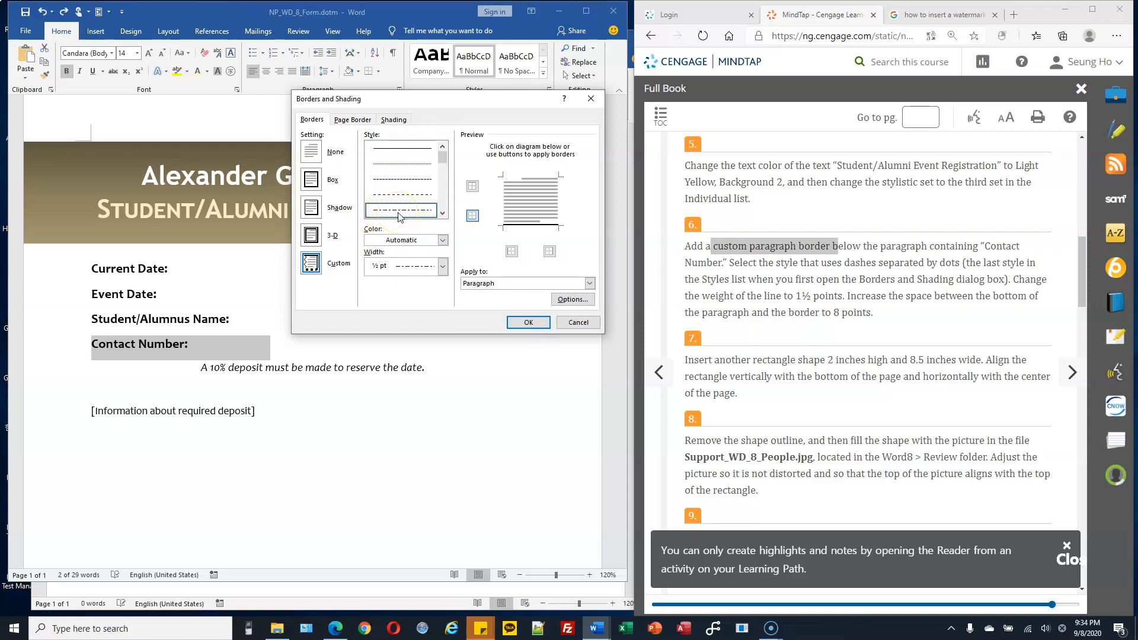
pyautogui.click(429, 270)
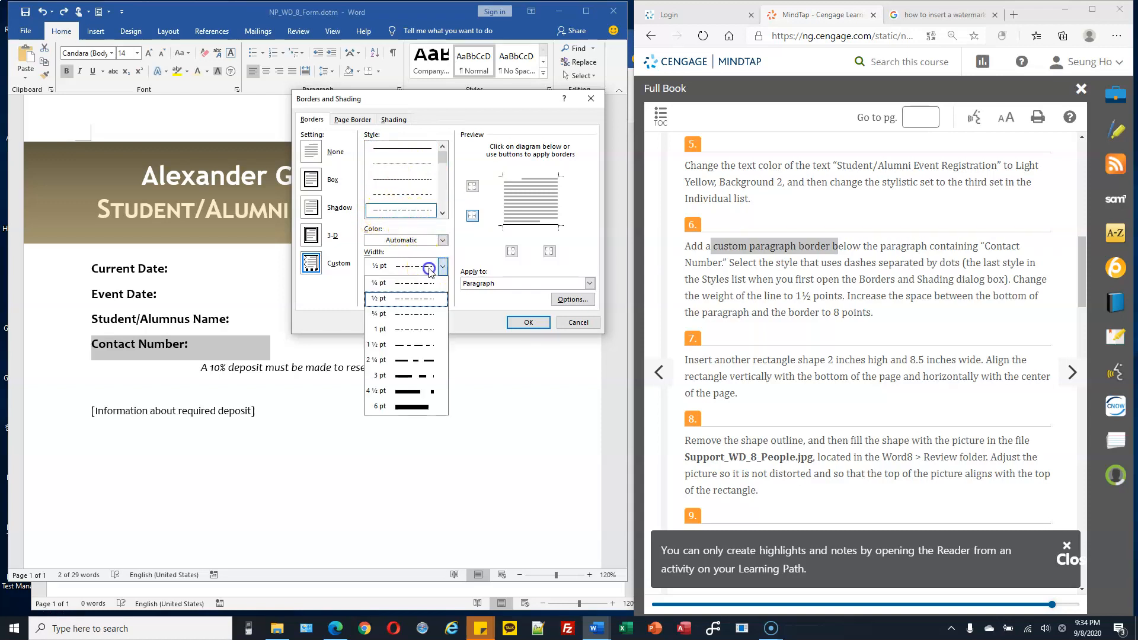
pyautogui.click(417, 346)
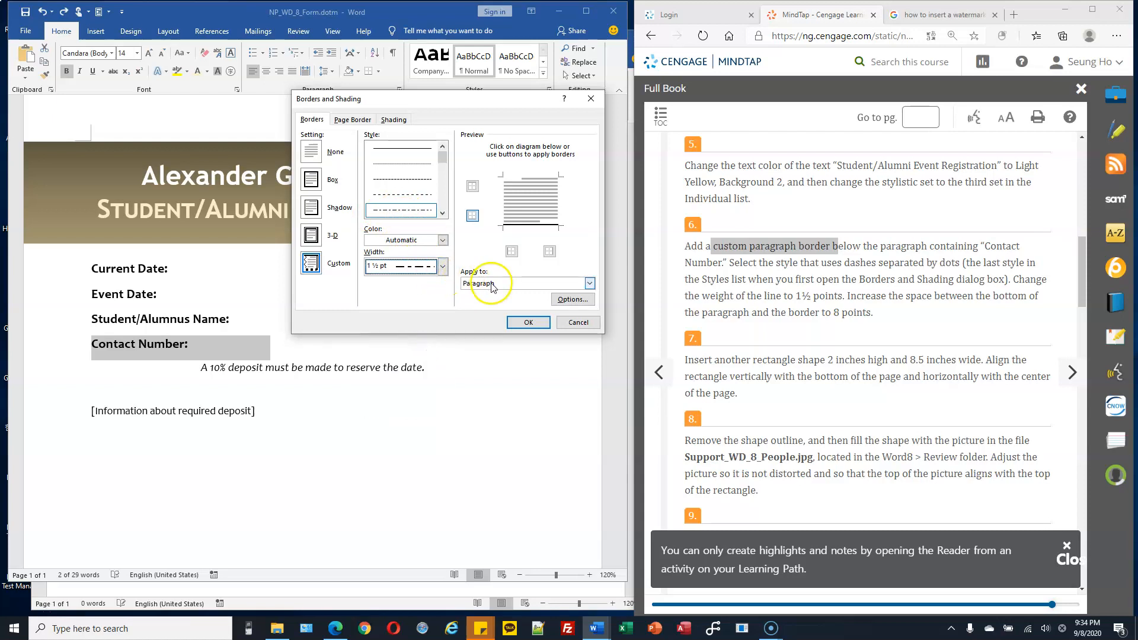
pyautogui.click(572, 300)
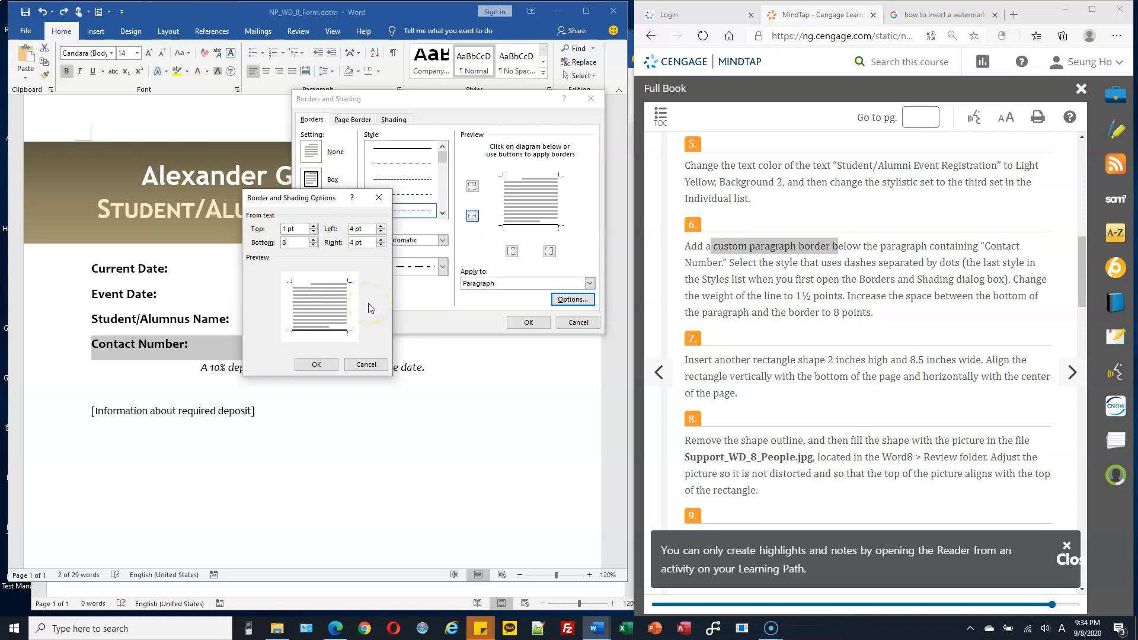
pyautogui.click(319, 364)
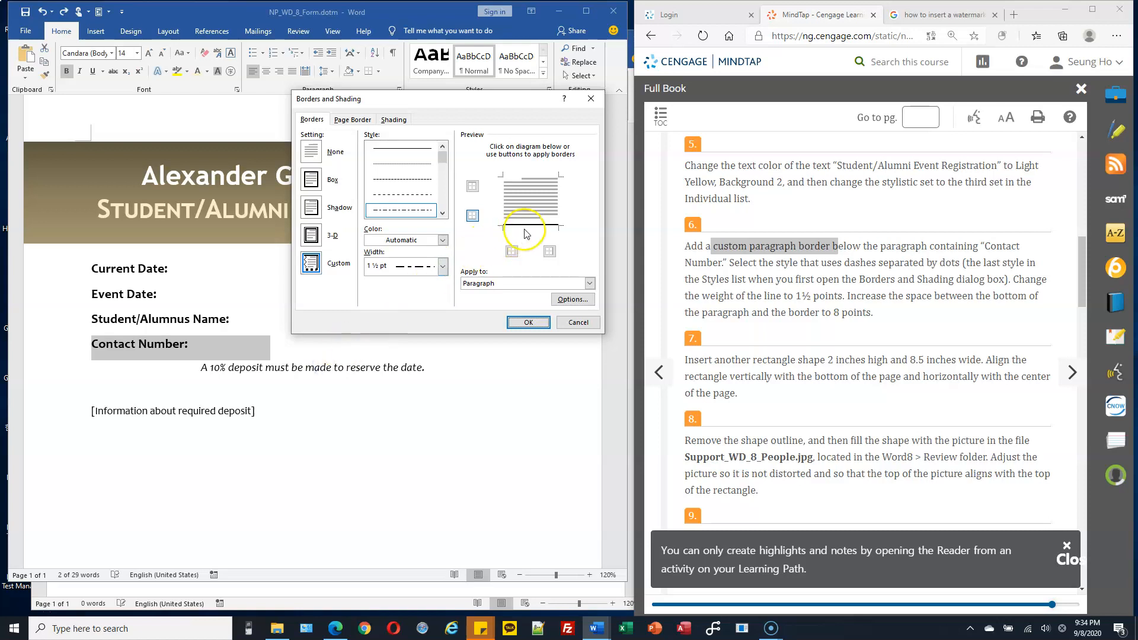
# Step: Reapply the bottom border with the 1½ pt dash-dot line and accept the border settings for the "Contact Number:" paragraph
pyautogui.click(403, 211)
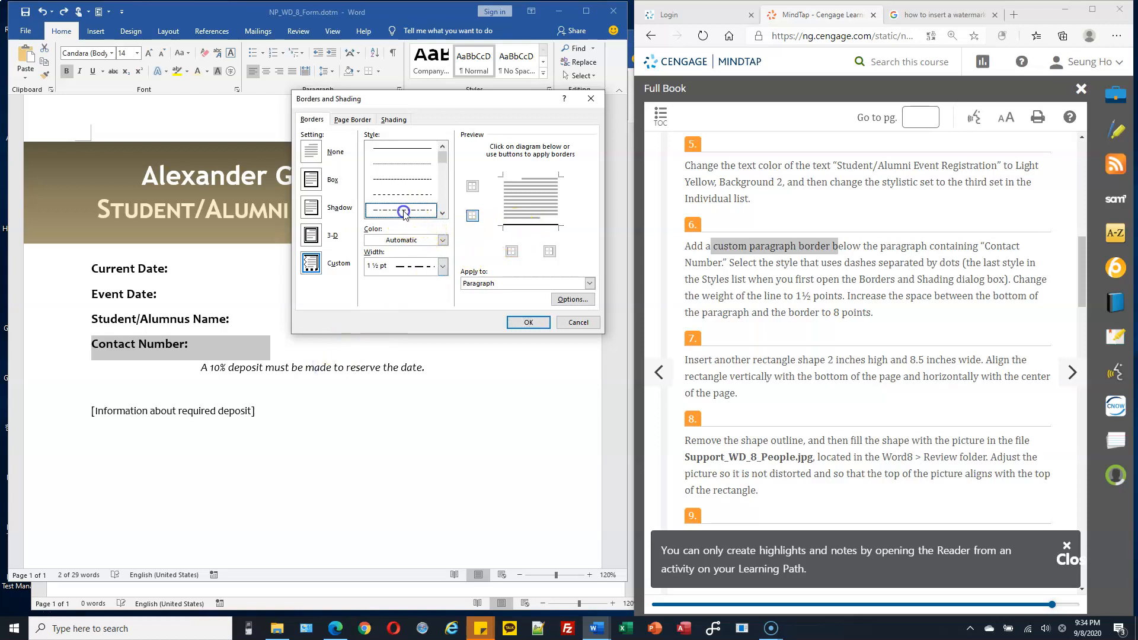
pyautogui.click(531, 225)
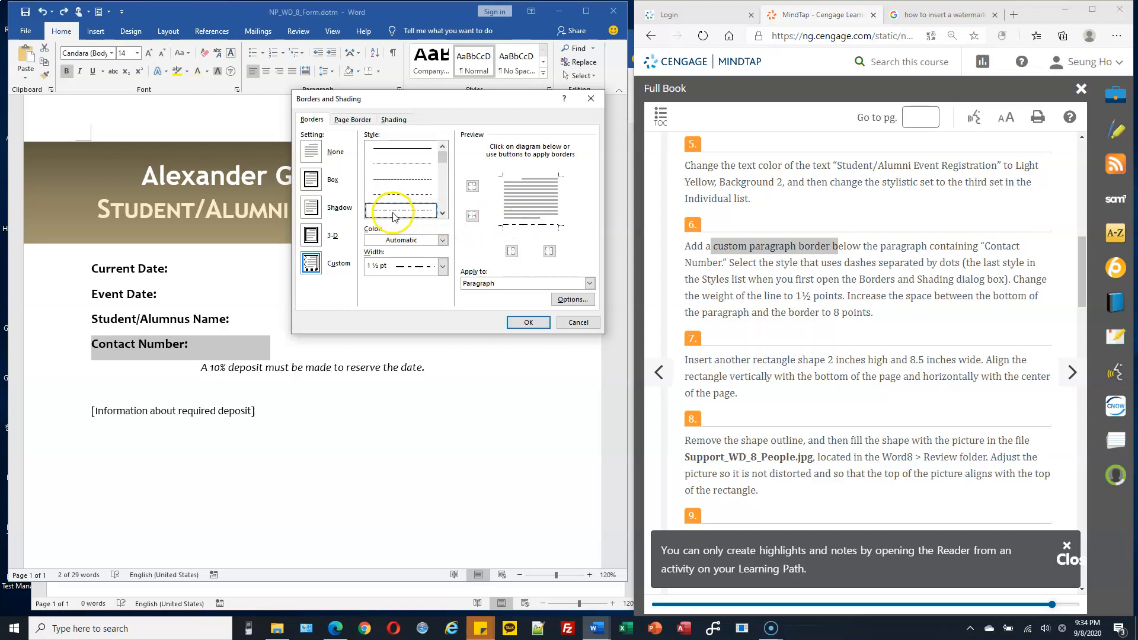
pyautogui.click(529, 226)
pyautogui.click(523, 225)
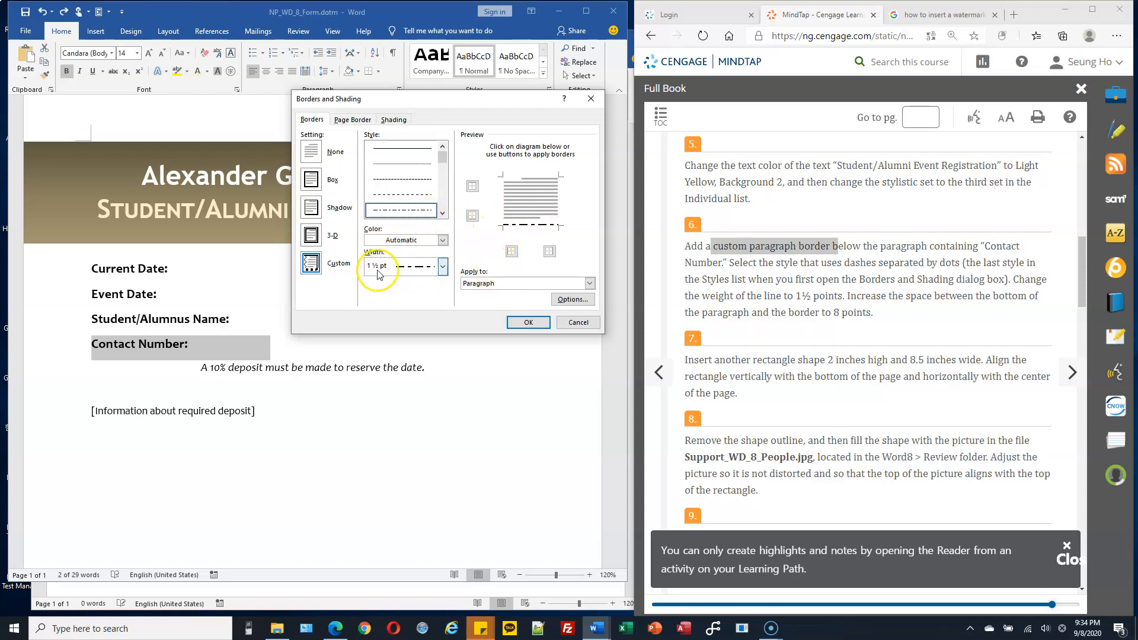
pyautogui.click(526, 324)
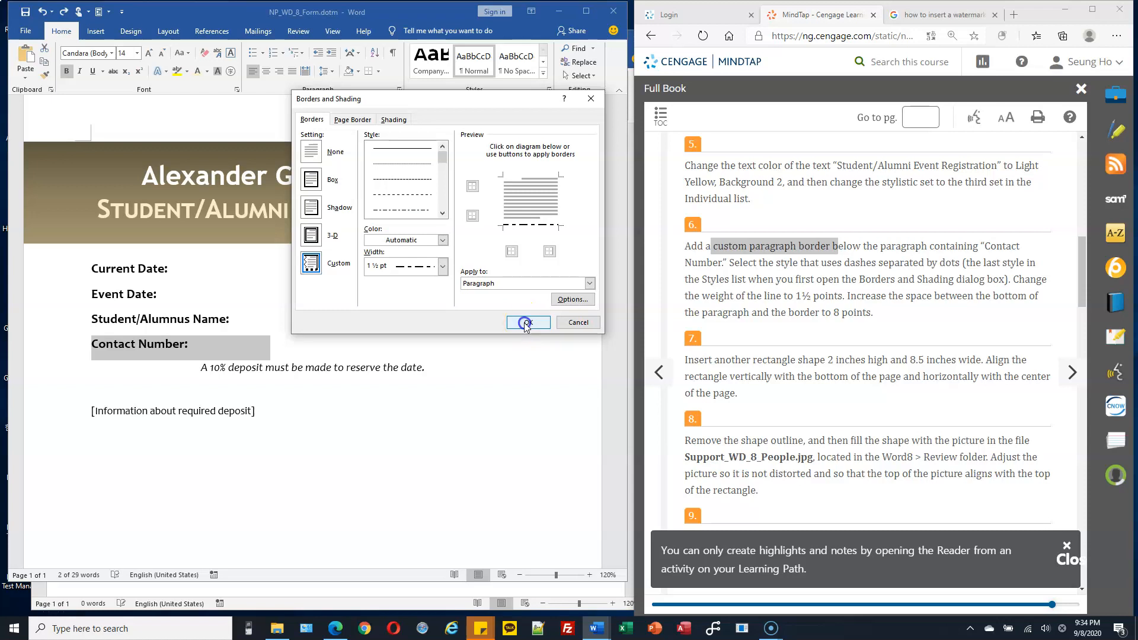
pyautogui.click(190, 363)
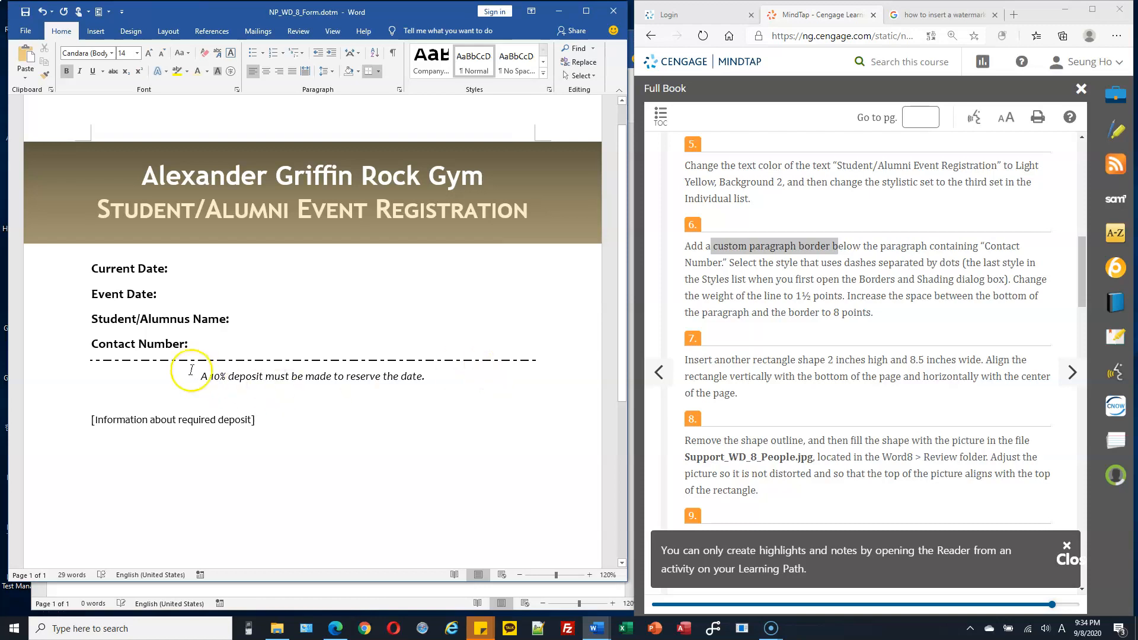
pyautogui.click(69, 363)
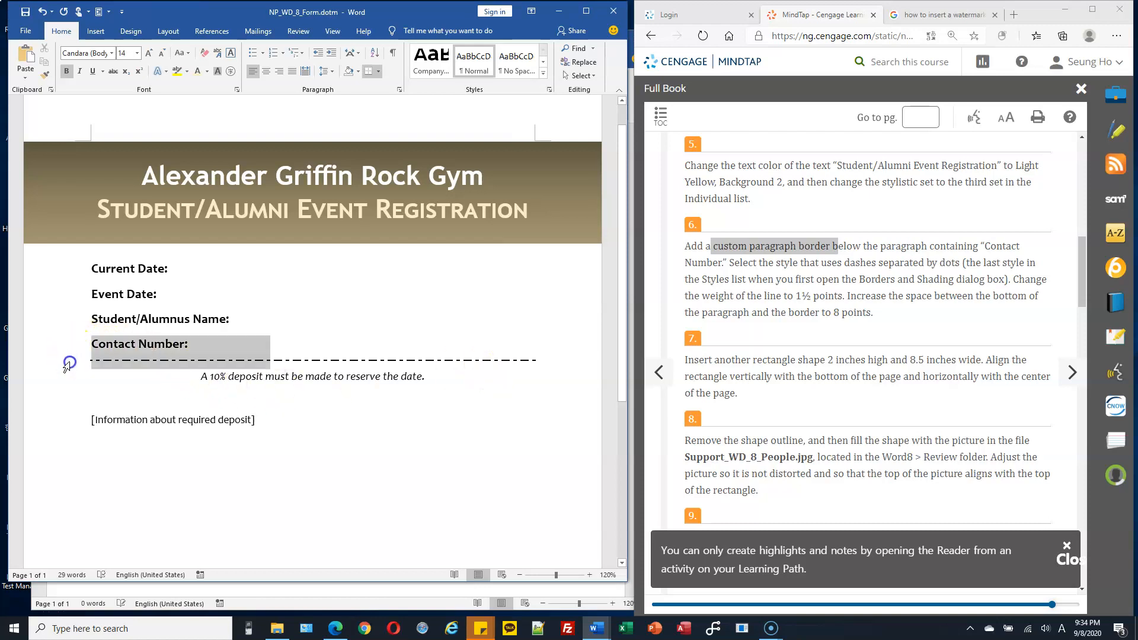
pyautogui.click(492, 342)
pyautogui.scroll(-2, 851, 313)
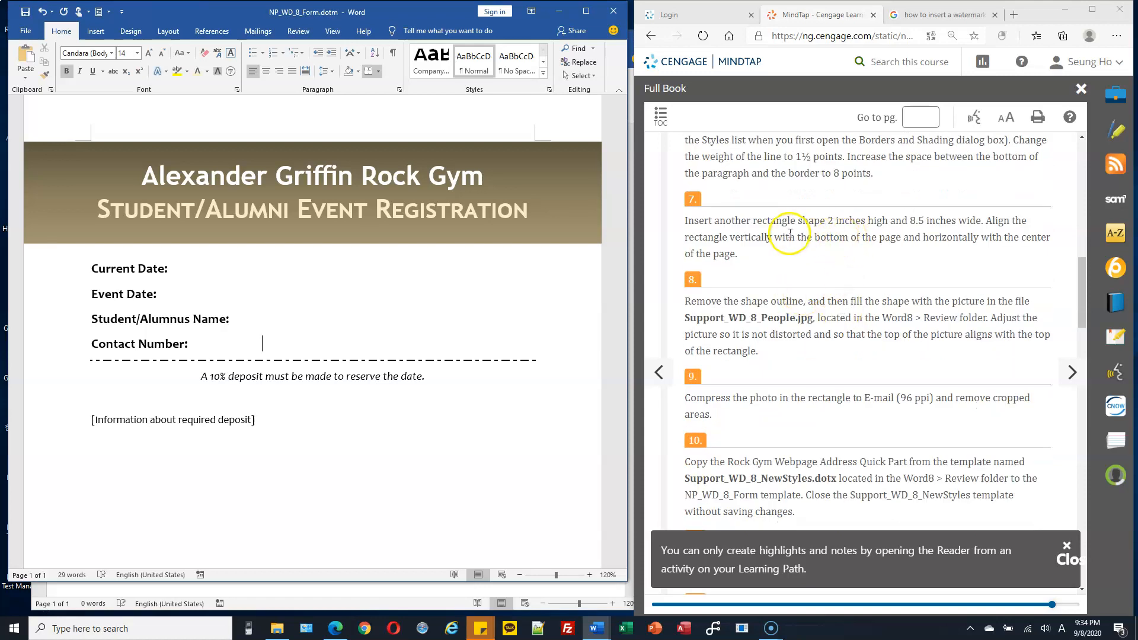
# Step: Draw a rectangle about 1.5" high and 7.05" wide below the "[Information about required deposit]" line
pyautogui.scroll(3, 789, 234)
pyautogui.scroll(-3, 789, 234)
pyautogui.click(96, 31)
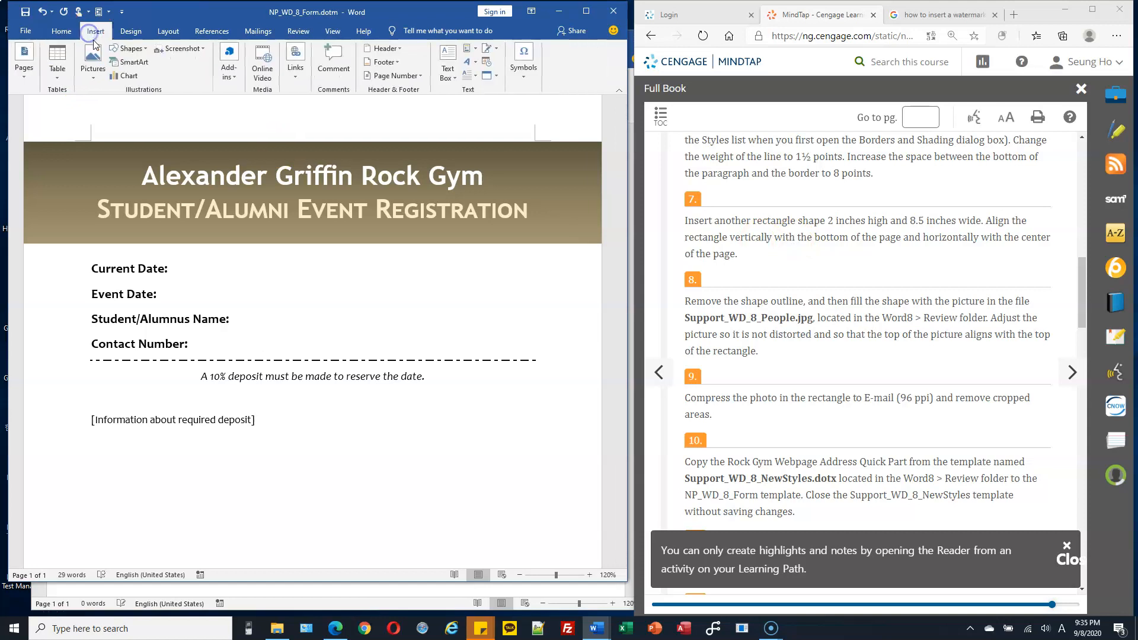
pyautogui.click(136, 50)
pyautogui.click(162, 74)
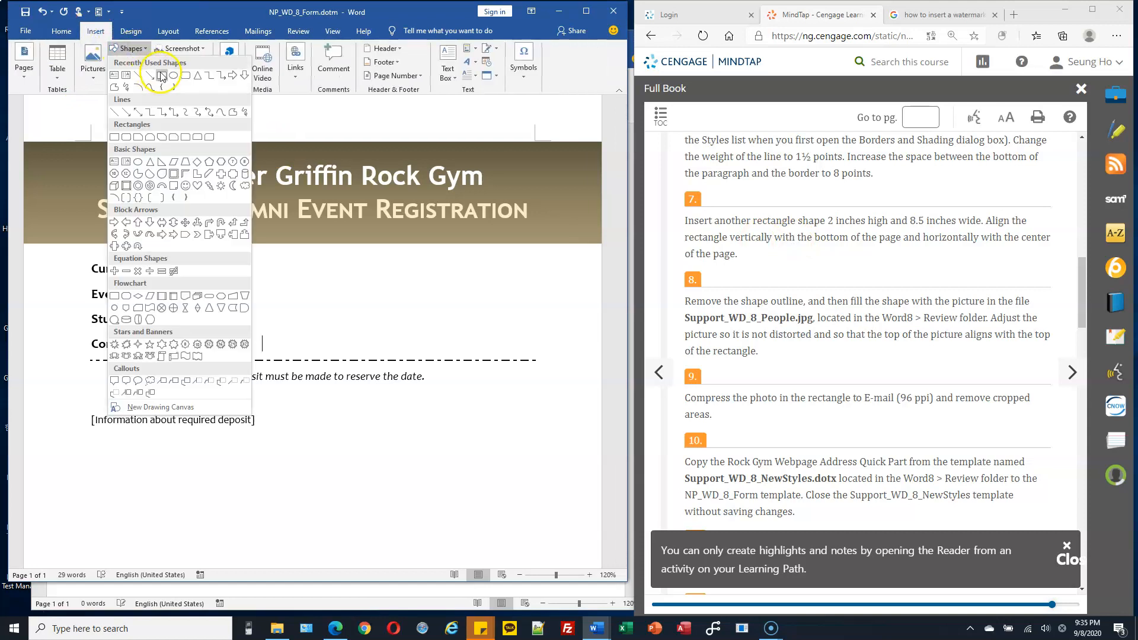
pyautogui.scroll(-2, 131, 422)
pyautogui.moveTo(65, 377)
pyautogui.mouseDown()
pyautogui.moveTo(425, 478)
pyautogui.moveTo(547, 478)
pyautogui.mouseUp()
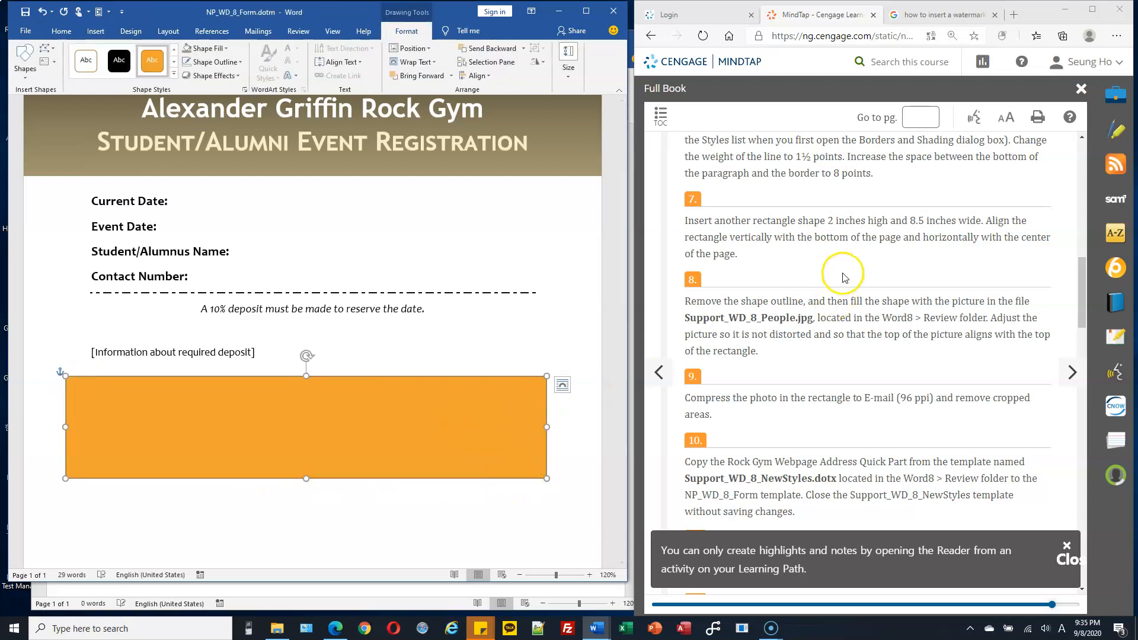
# Step: Set the new rectangle's height to 2" and its width to 8.5"
pyautogui.click(568, 70)
pyautogui.click(615, 108)
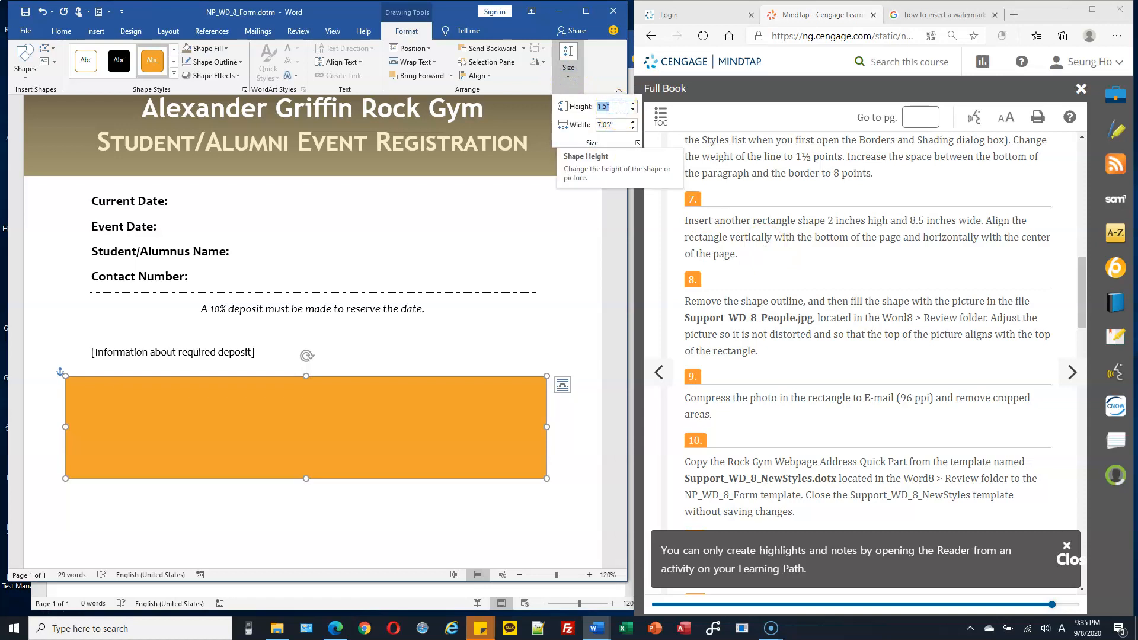
pyautogui.write('2')
pyautogui.press('Tab')
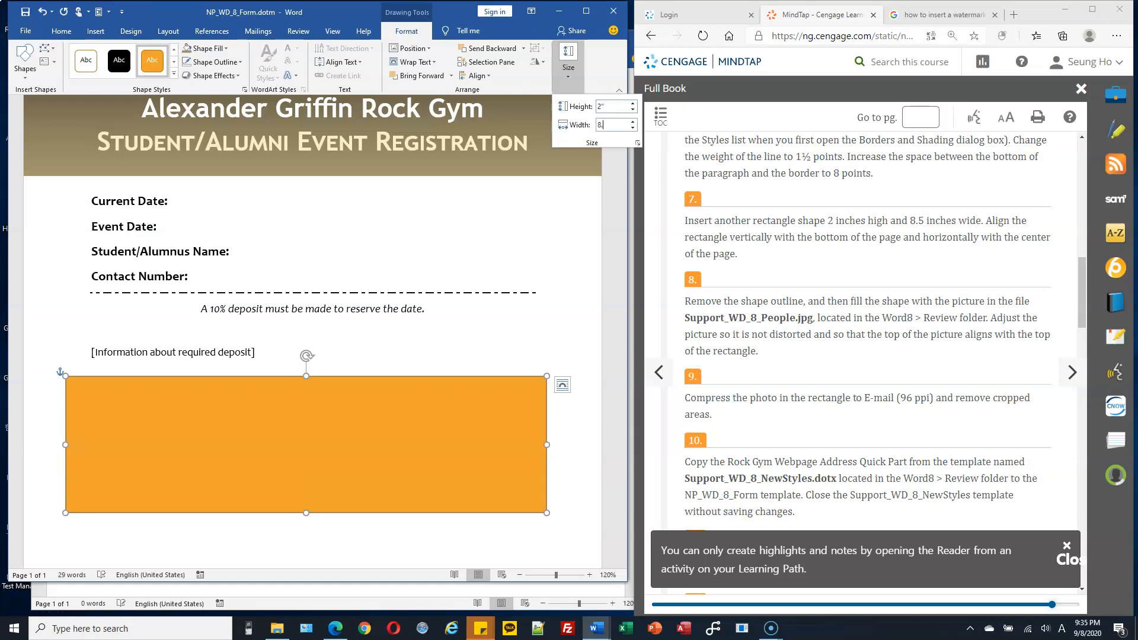
pyautogui.press('Return')
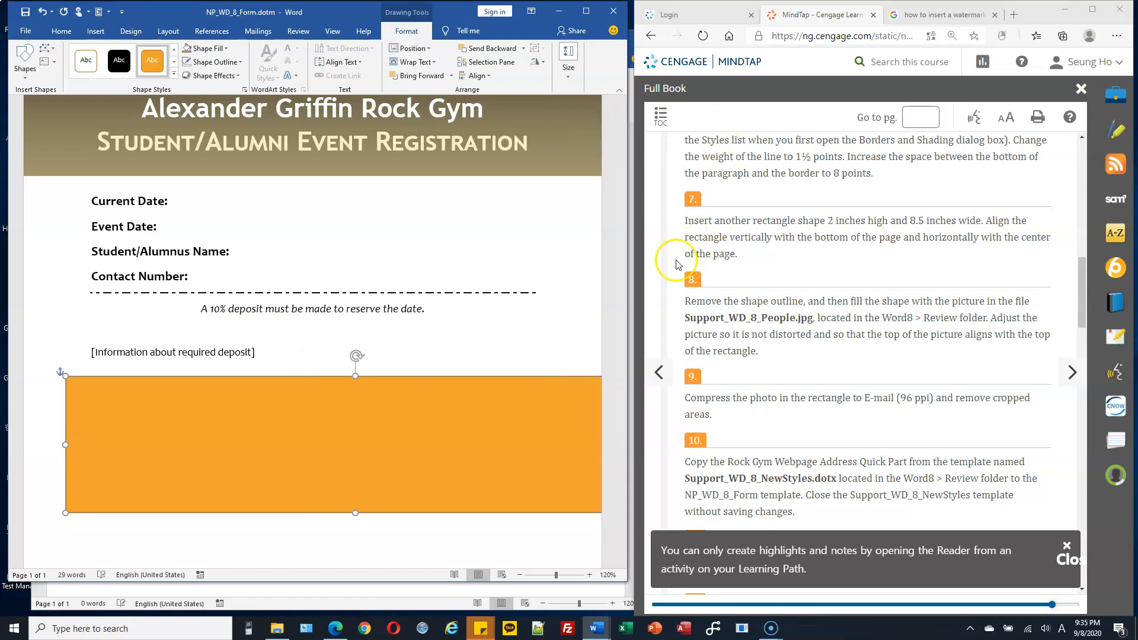
# Step: Position the rectangle in the bottom center of the page with square text wrapping and remove its outline
pyautogui.moveTo(521, 378); pyautogui.dragTo(480, 386)
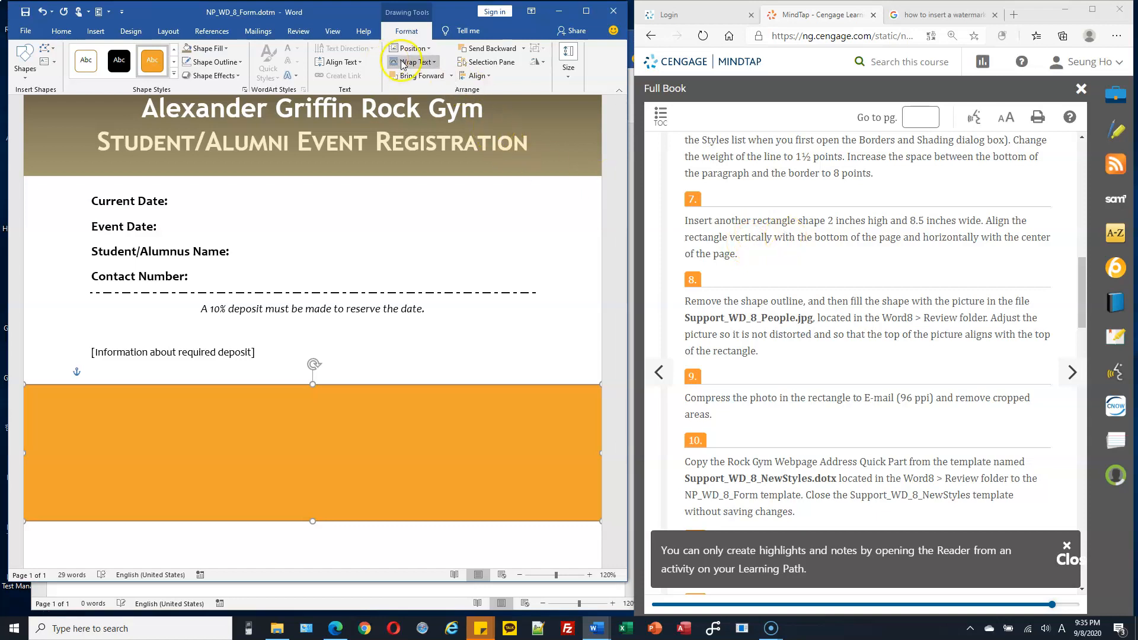
pyautogui.click(428, 49)
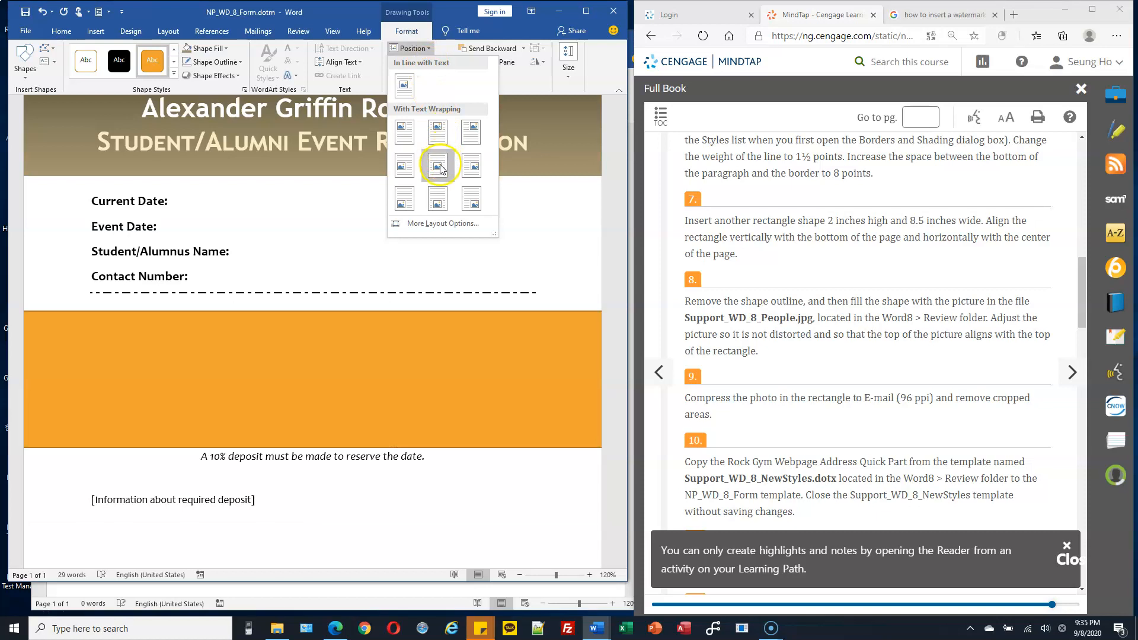
pyautogui.click(439, 205)
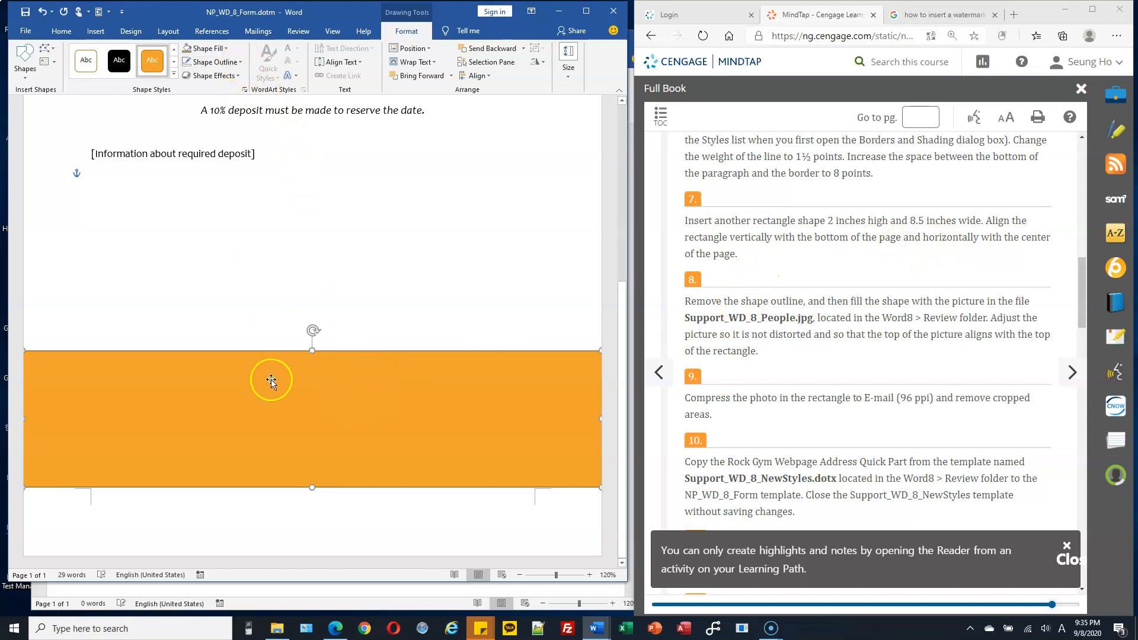
pyautogui.click(241, 62)
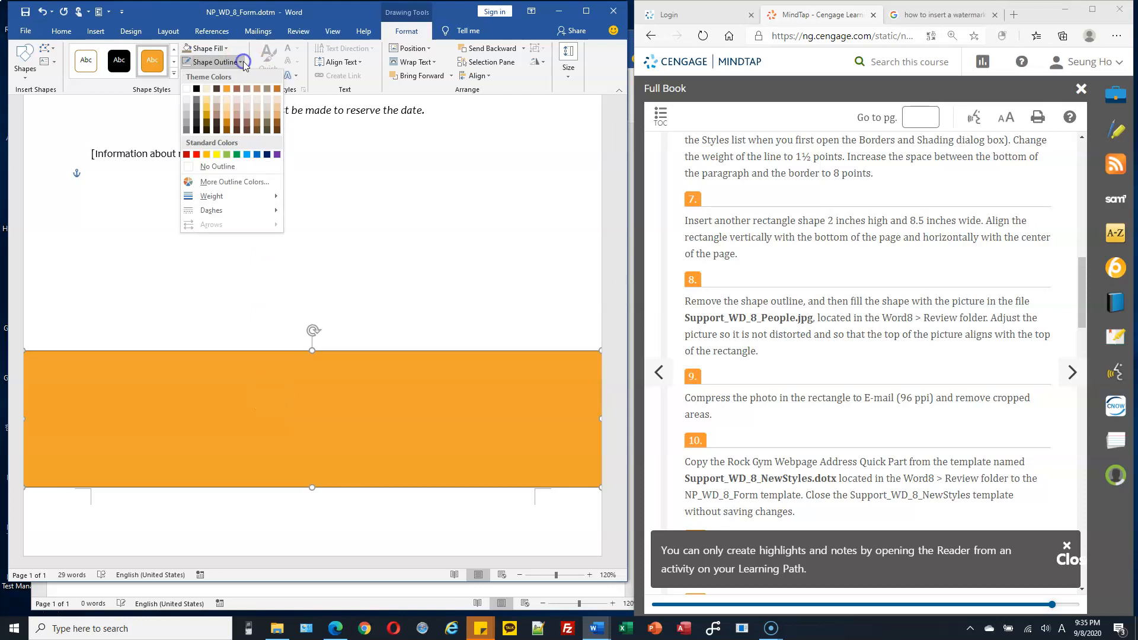
pyautogui.click(232, 166)
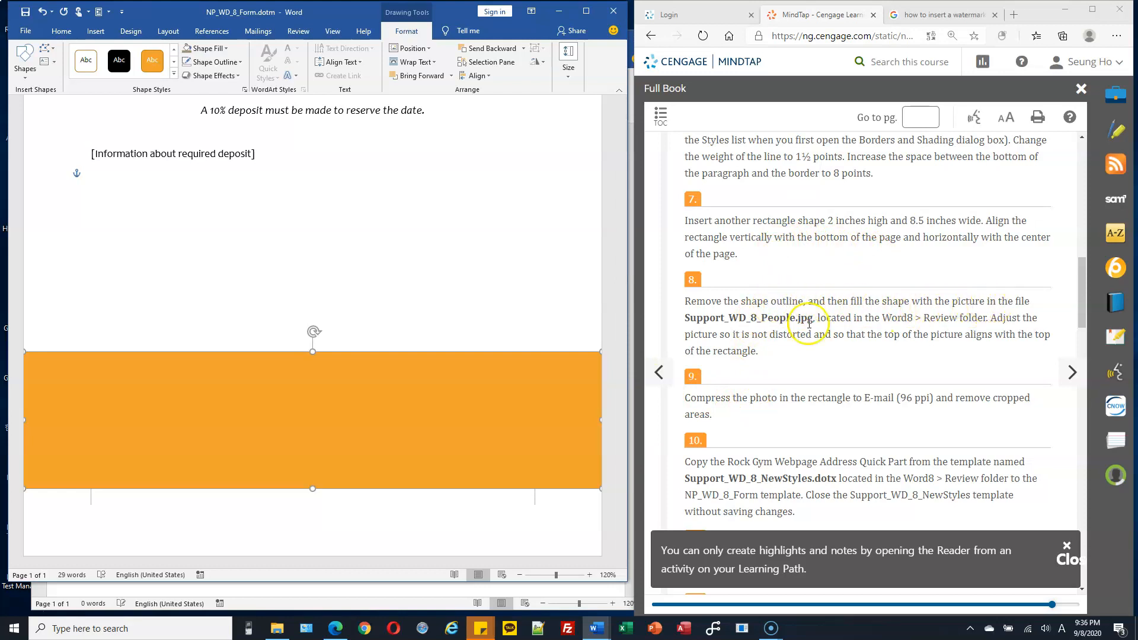
# Step: Start a picture fill for the bottom rectangle and browse for an image from a file
pyautogui.moveTo(739, 318); pyautogui.dragTo(800, 318)
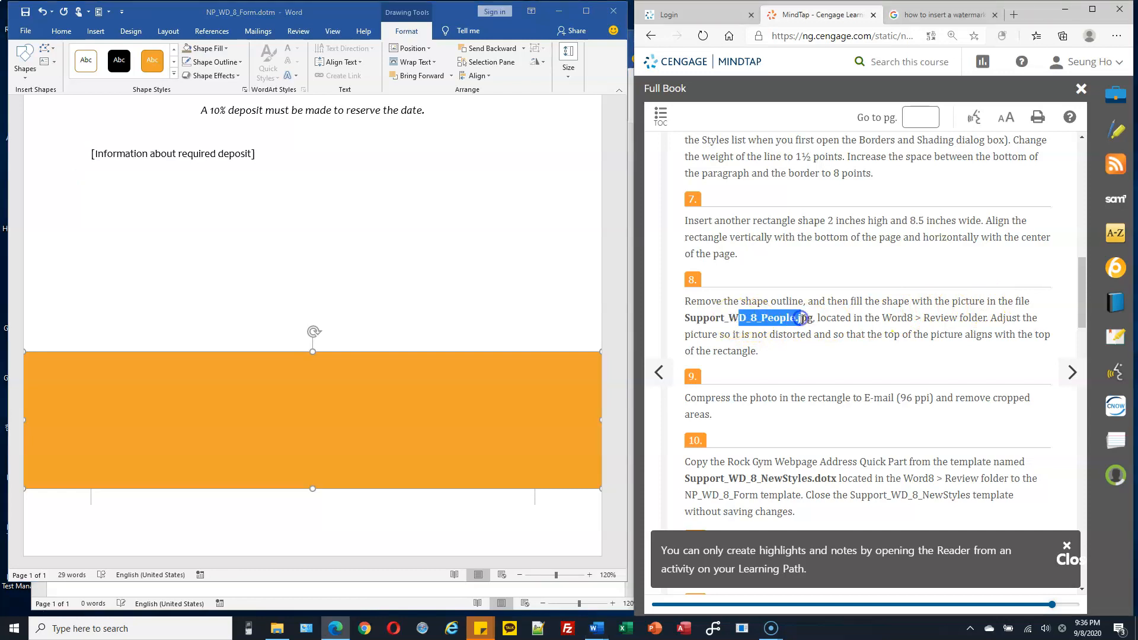
pyautogui.click(279, 397)
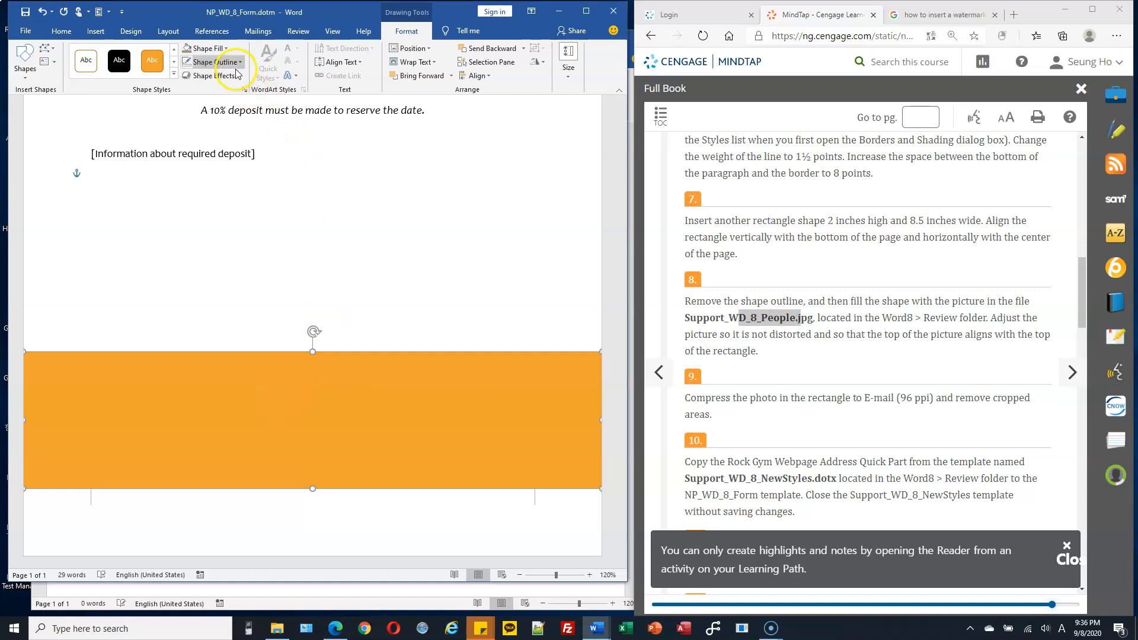
pyautogui.click(225, 49)
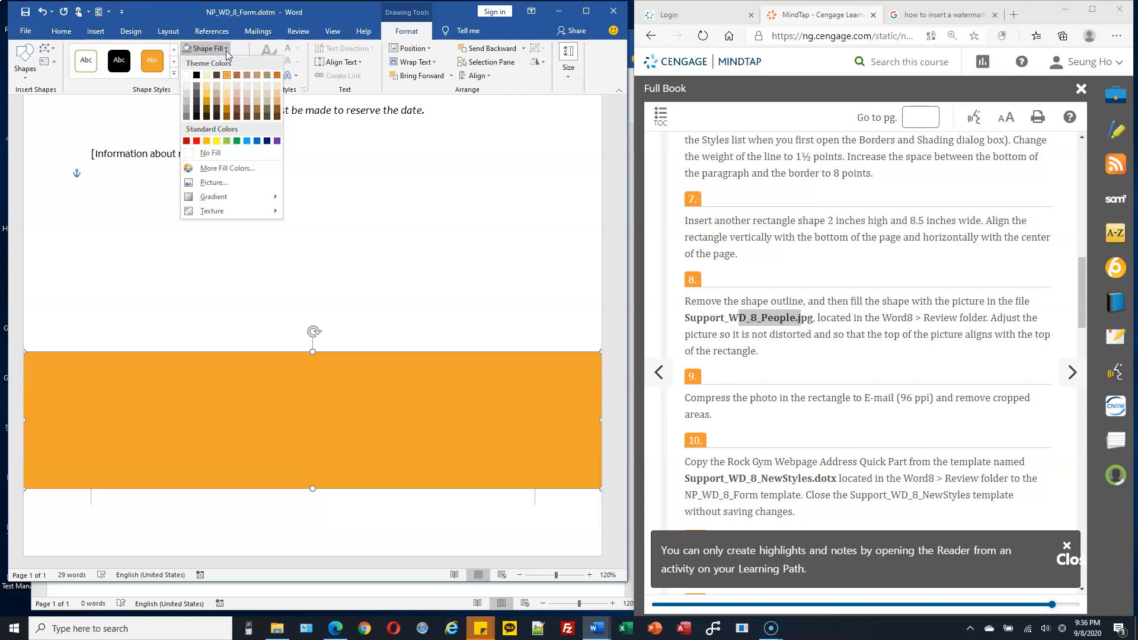
pyautogui.click(215, 183)
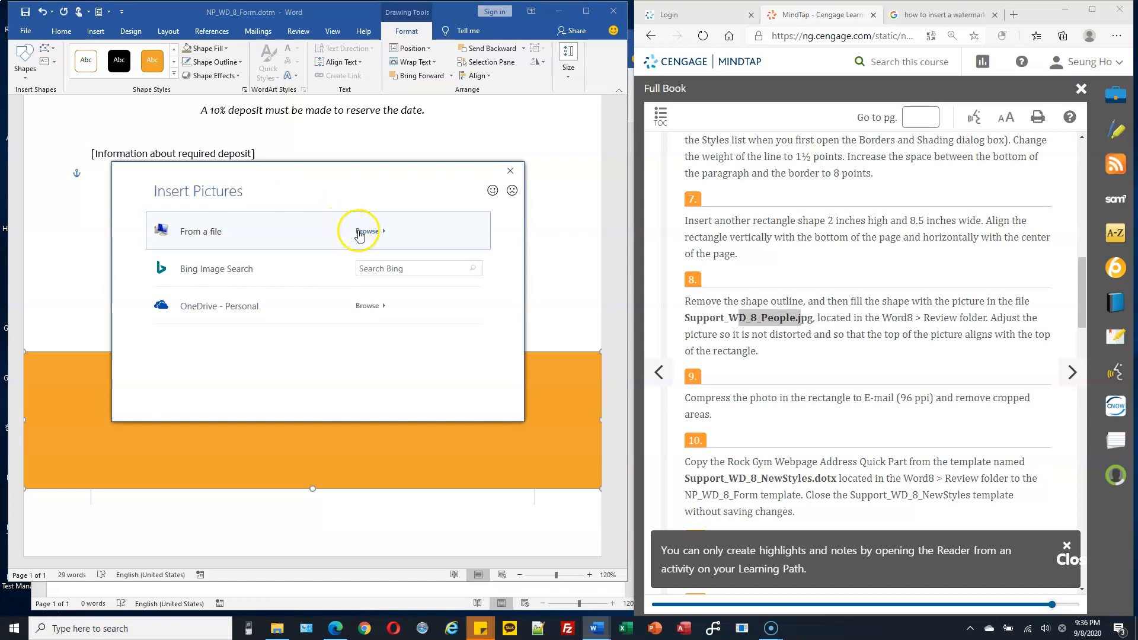
pyautogui.click(367, 232)
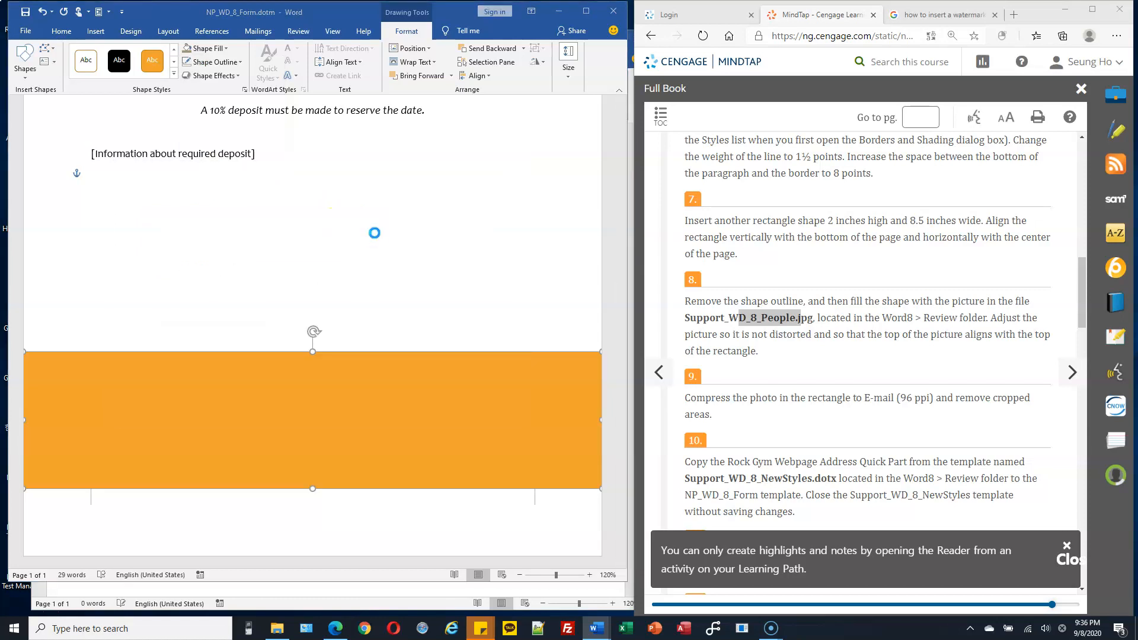
# Step: Fill the rectangle with Support_WD_8_People.jpg from the Word_Module8_DataFiles > Word8 > Review folder under CS103's Student Data Files
pyautogui.moveTo(177, 148); pyautogui.dragTo(169, 213)
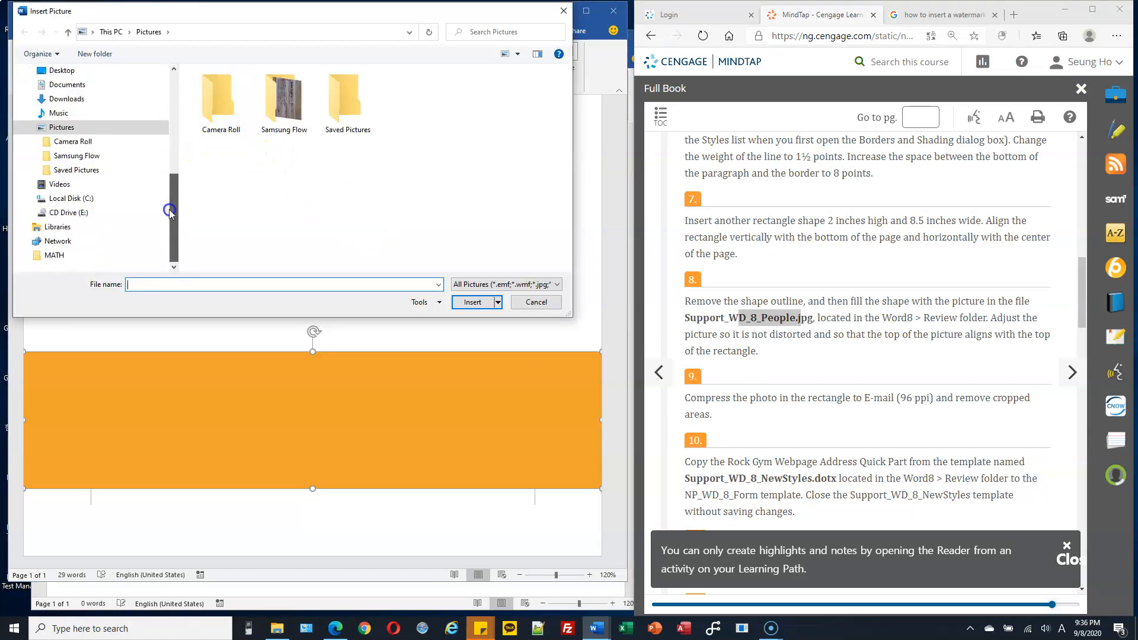
pyautogui.click(28, 198)
pyautogui.click(36, 86)
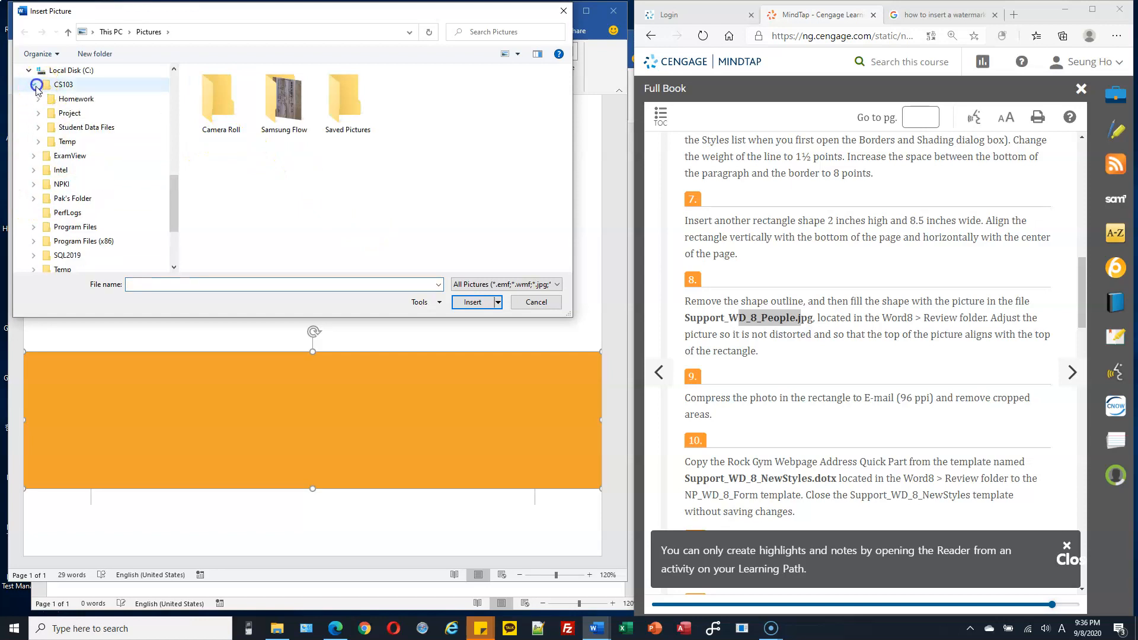
pyautogui.click(39, 128)
pyautogui.click(44, 170)
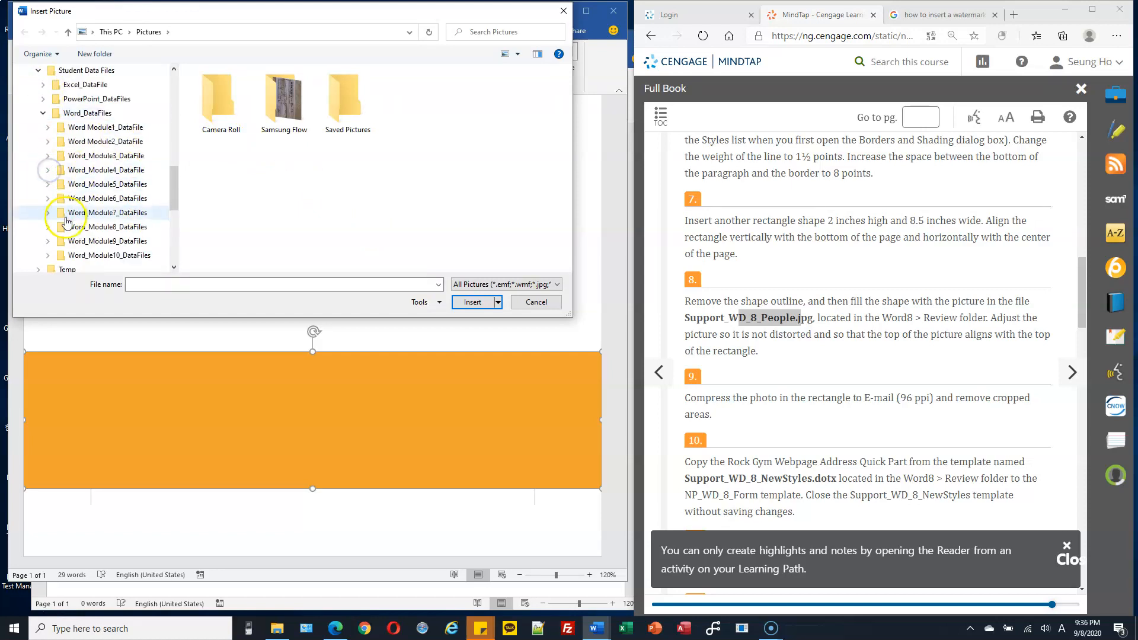
pyautogui.click(51, 230)
pyautogui.click(53, 240)
pyautogui.click(84, 255)
pyautogui.click(220, 110)
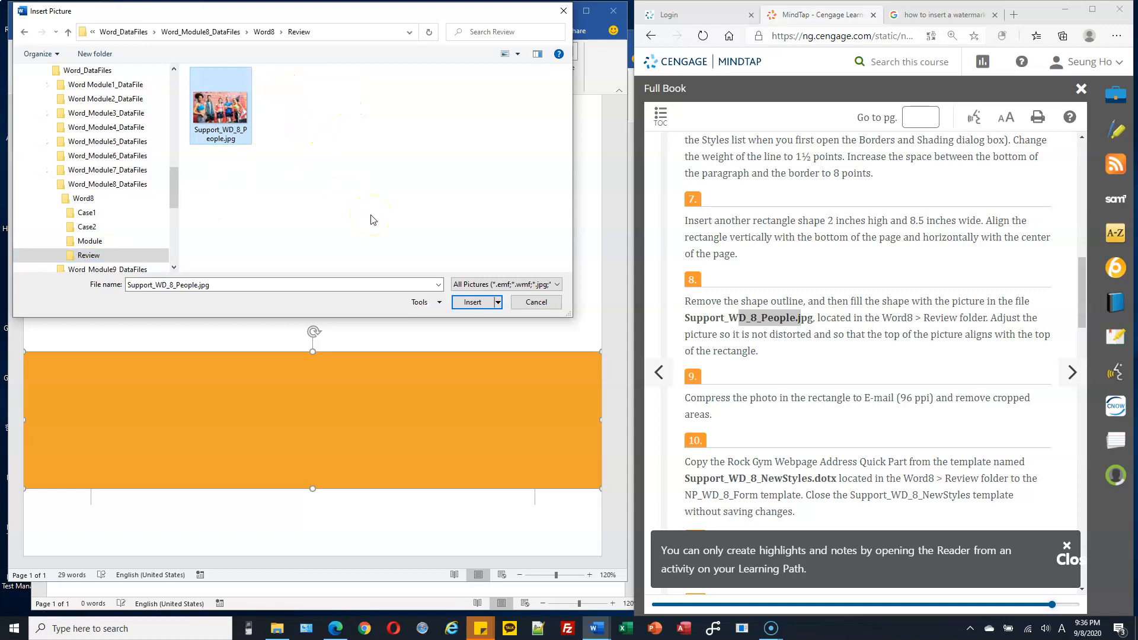
pyautogui.click(473, 302)
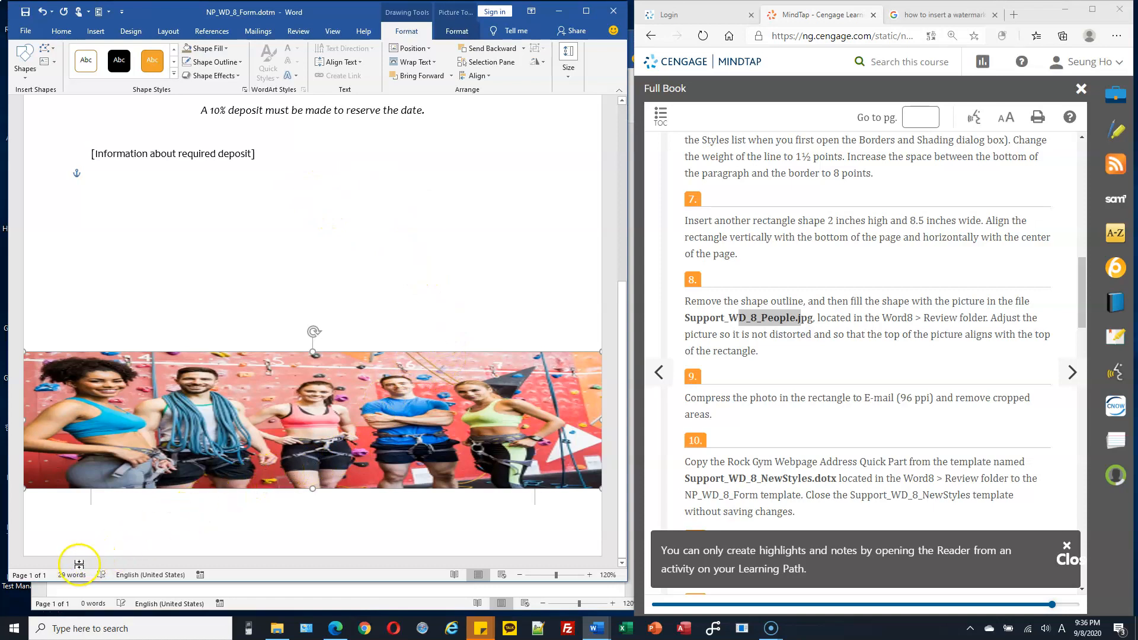
# Step: Apply the Fill crop option to the people picture and shift the image down so its top aligns with the rectangle's top
pyautogui.click(457, 33)
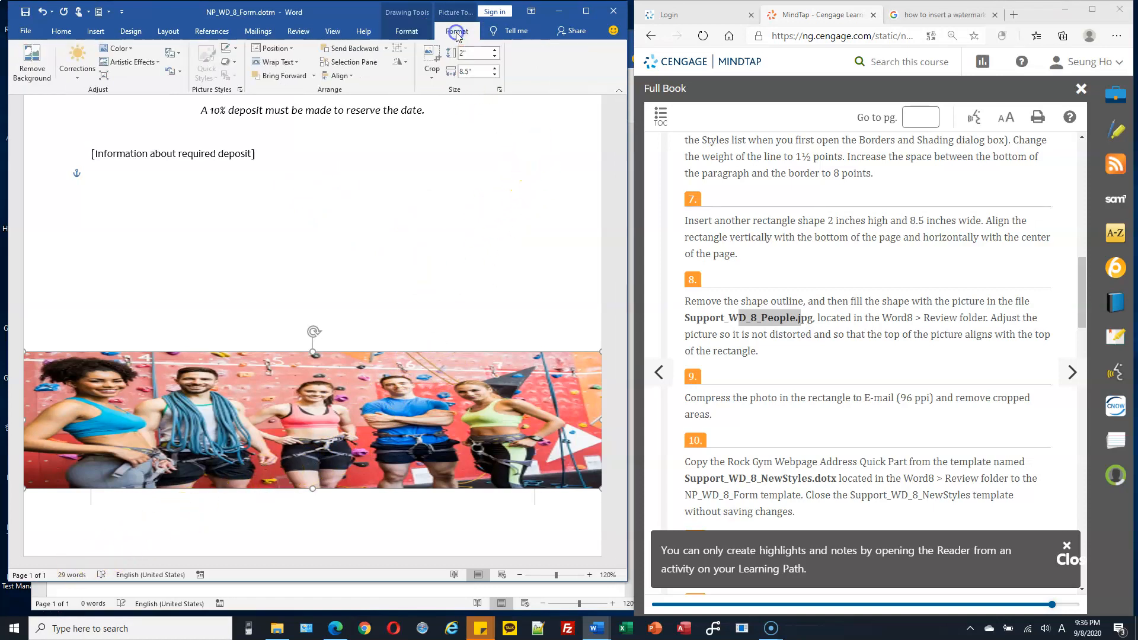
pyautogui.click(439, 75)
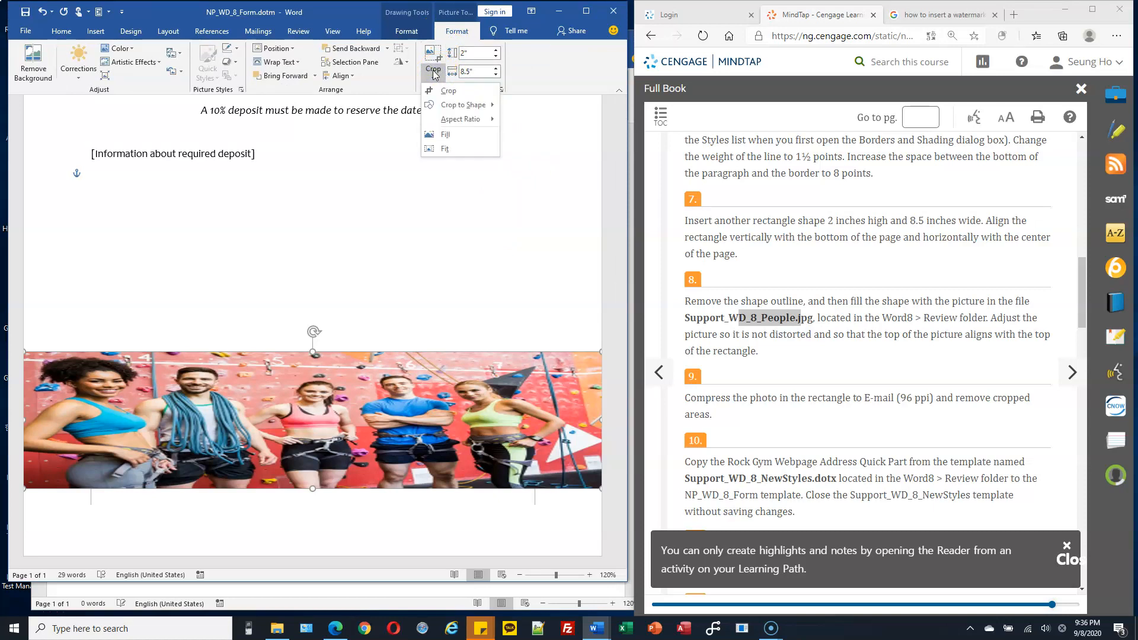
pyautogui.click(447, 136)
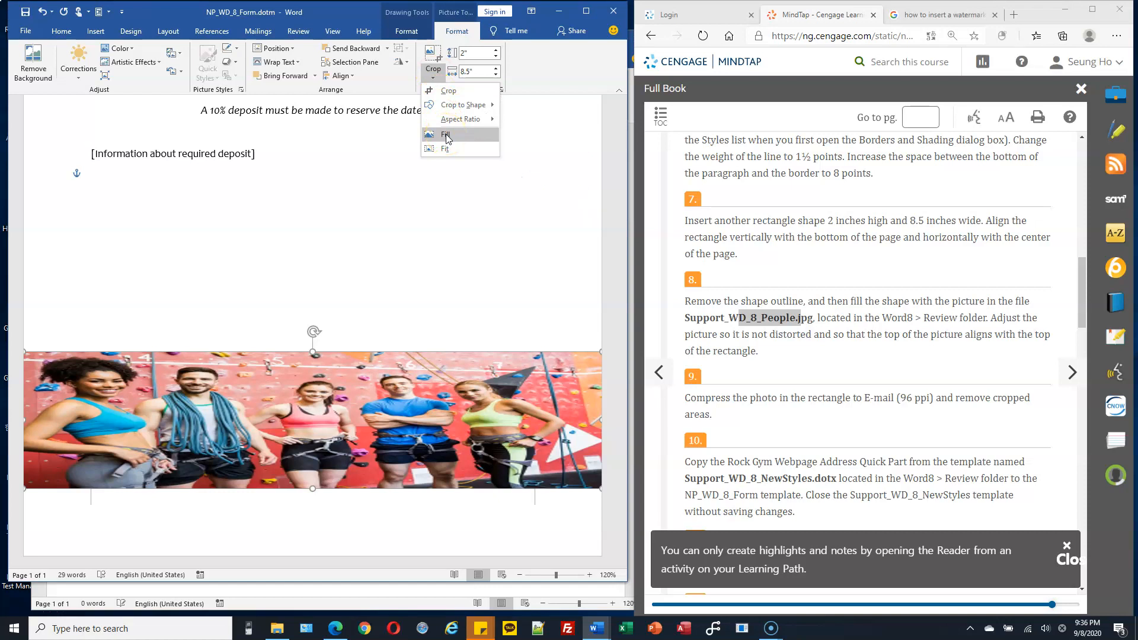
pyautogui.click(446, 136)
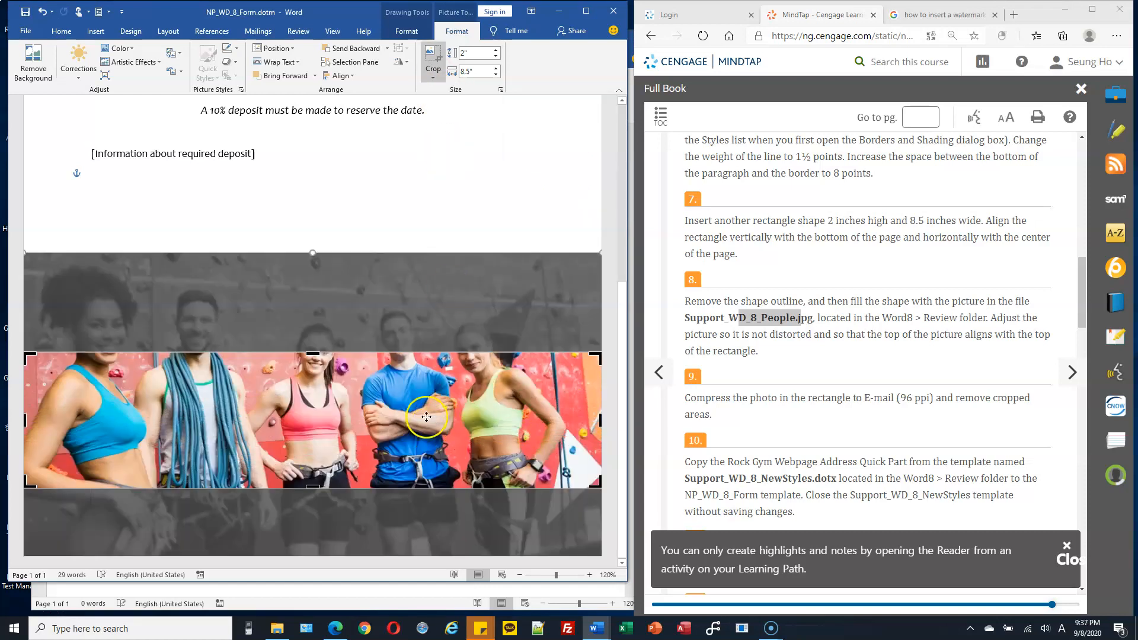
pyautogui.moveTo(436, 412); pyautogui.dragTo(428, 486)
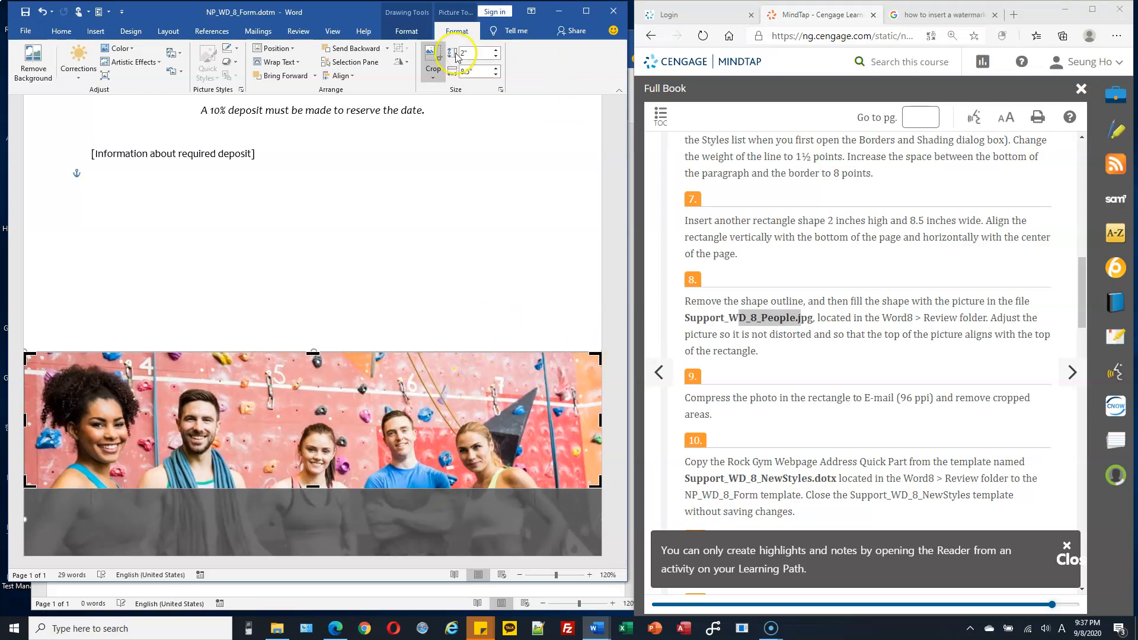
pyautogui.click(433, 58)
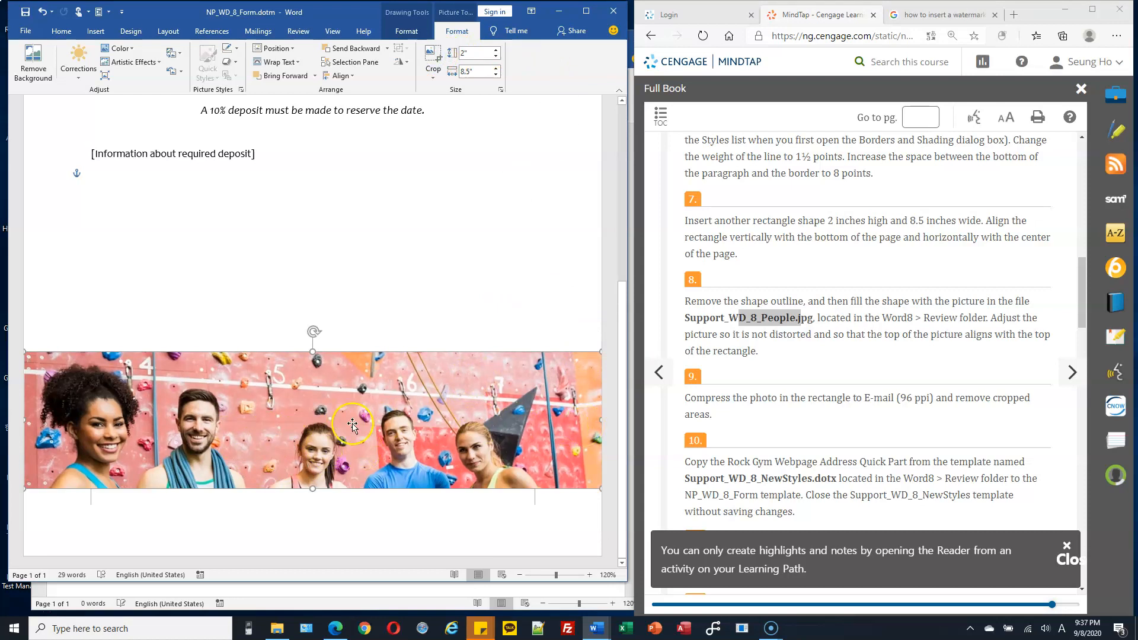
# Step: Compress only the rectangle's photo to E-mail (96 ppi) resolution with its cropped areas deleted
pyautogui.scroll(-1, 928, 332)
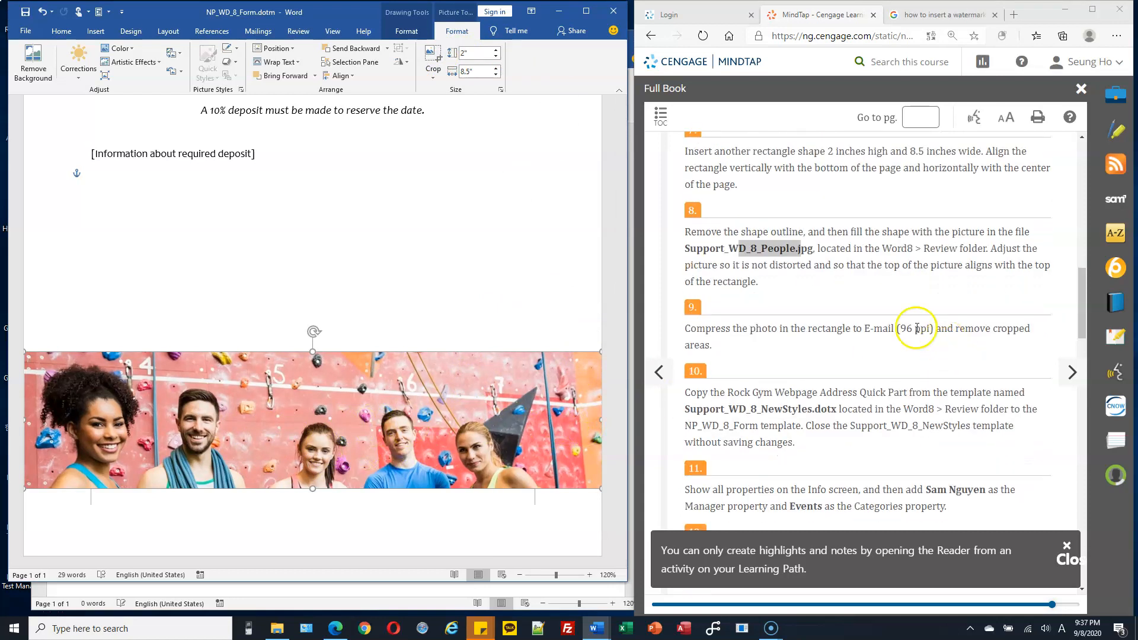
pyautogui.click(788, 281)
pyautogui.moveTo(734, 331); pyautogui.dragTo(890, 329)
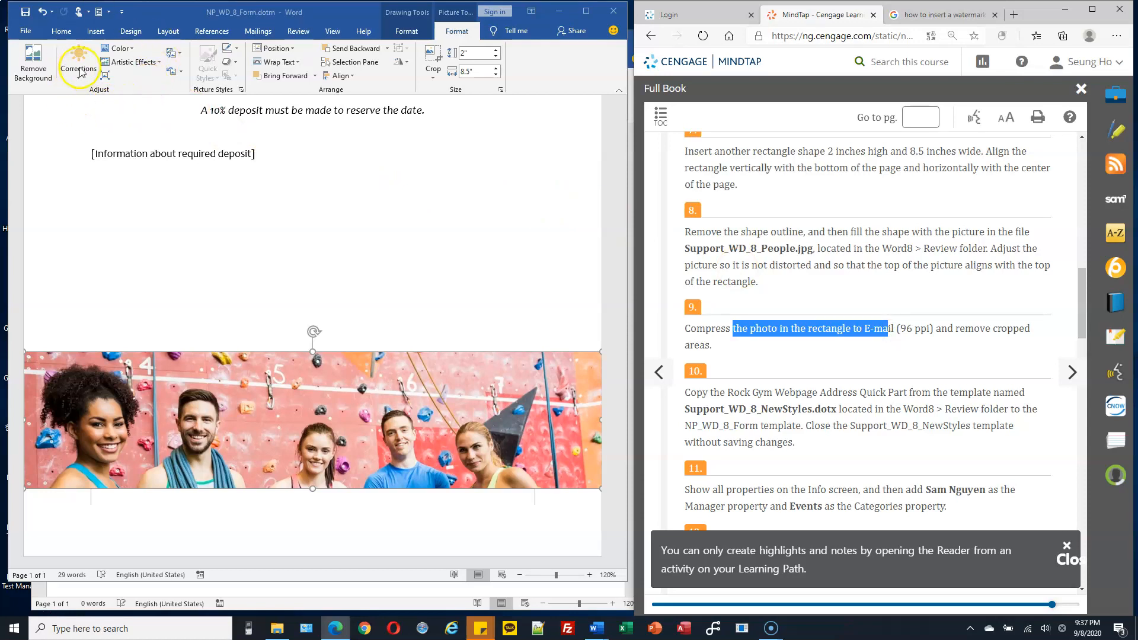
pyautogui.click(109, 78)
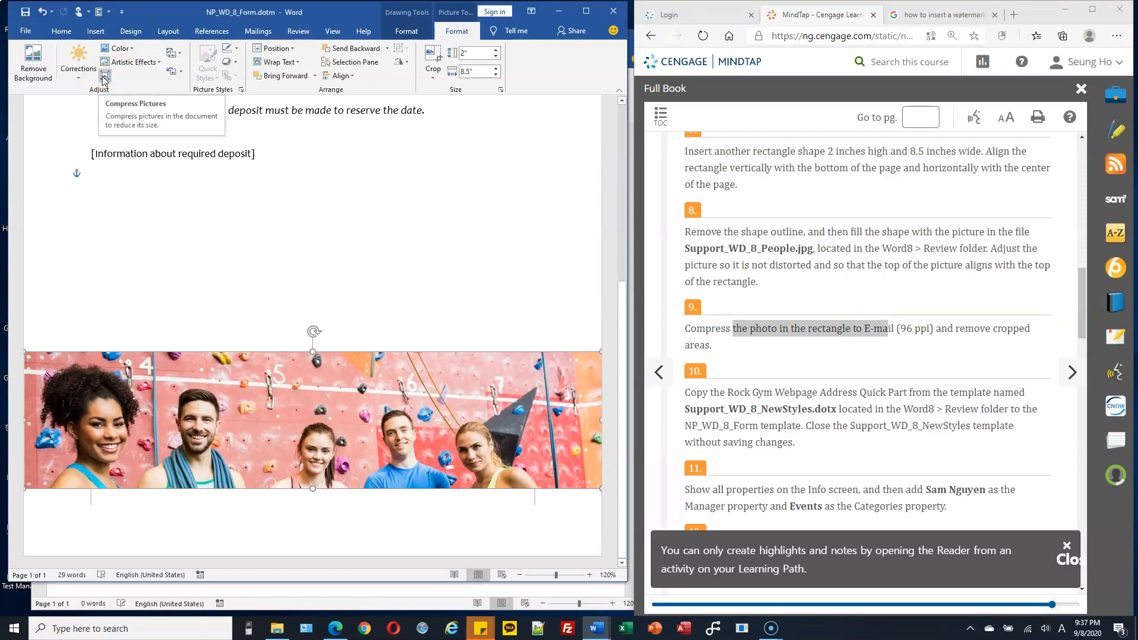
pyautogui.click(104, 79)
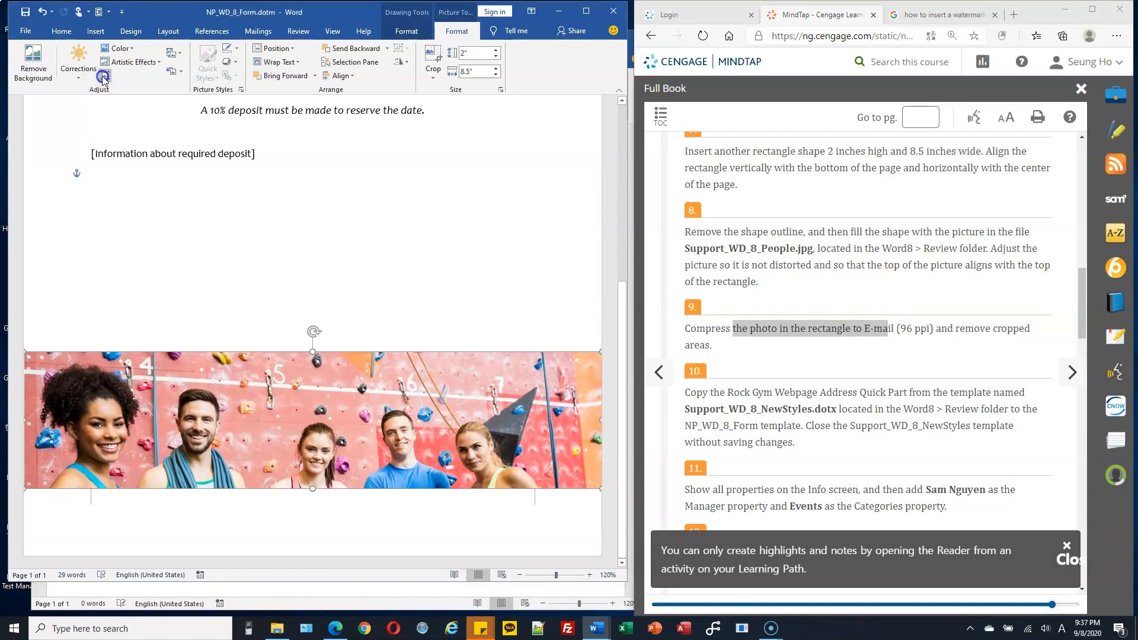
pyautogui.moveTo(310, 227); pyautogui.dragTo(343, 162)
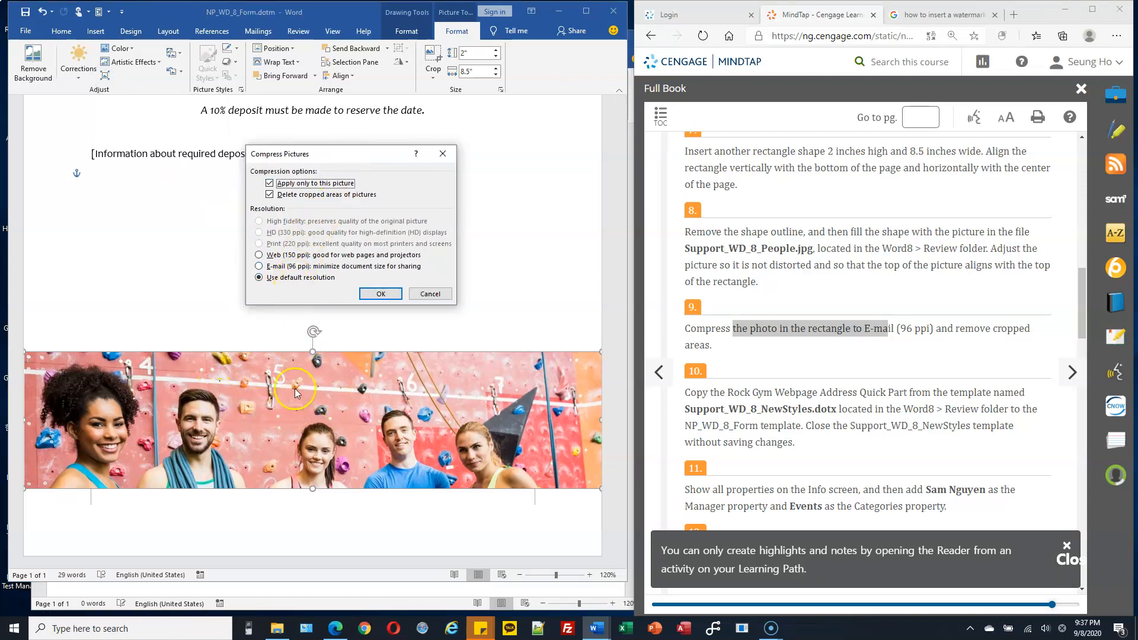
pyautogui.click(259, 267)
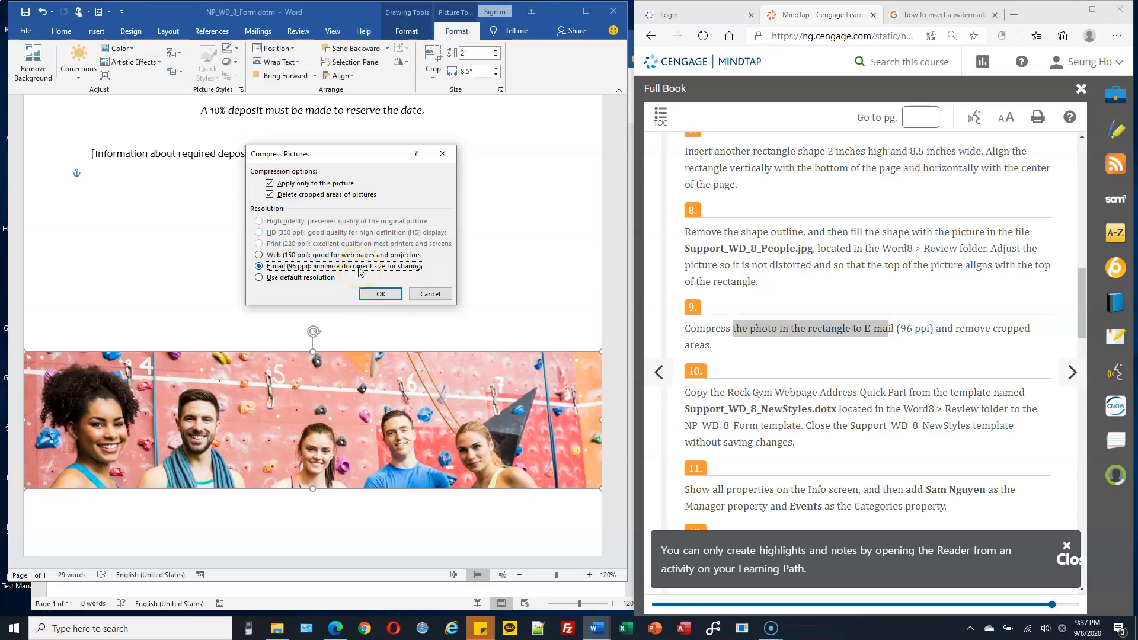
pyautogui.click(381, 294)
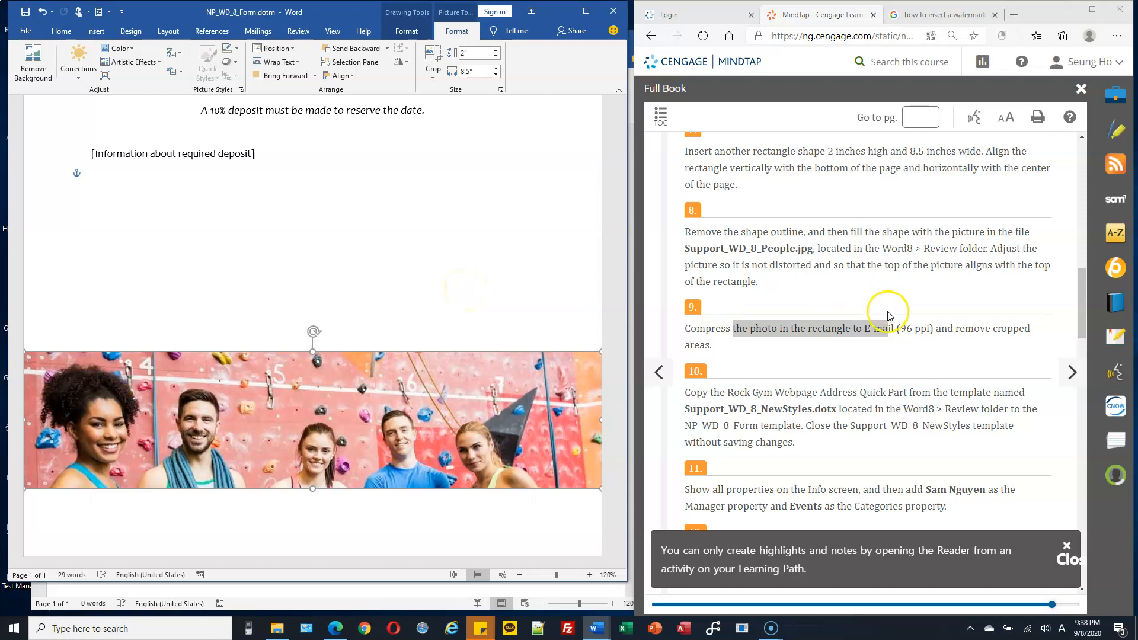
pyautogui.click(956, 332)
pyautogui.scroll(-1, 848, 332)
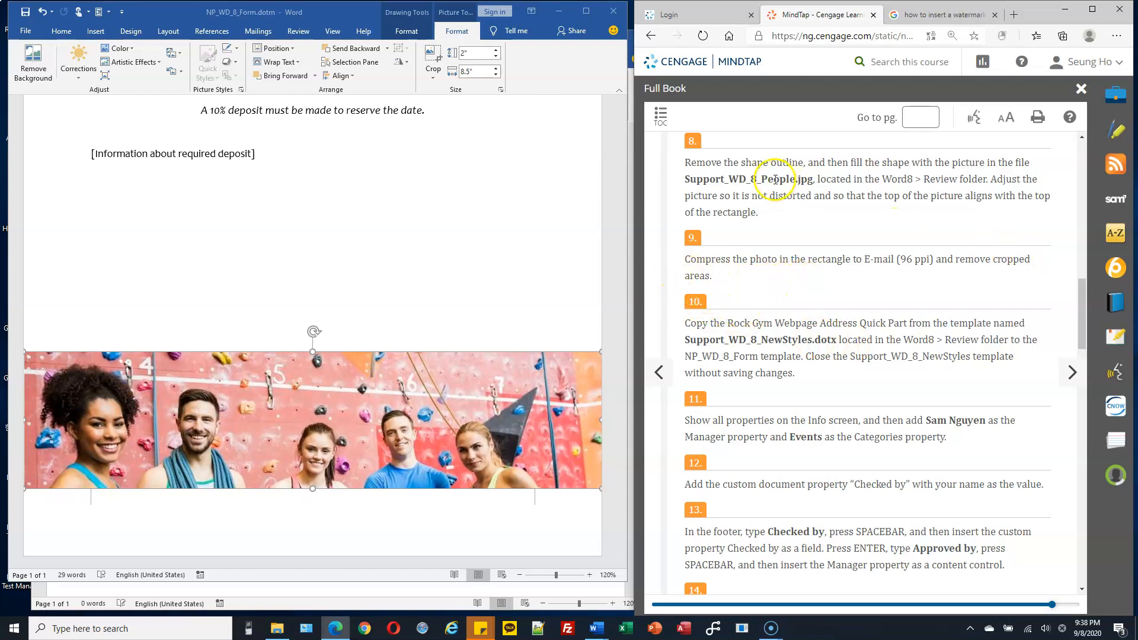
# Step: Check the crop area of the photo in the bottom rectangle
pyautogui.click(433, 72)
pyautogui.click(430, 57)
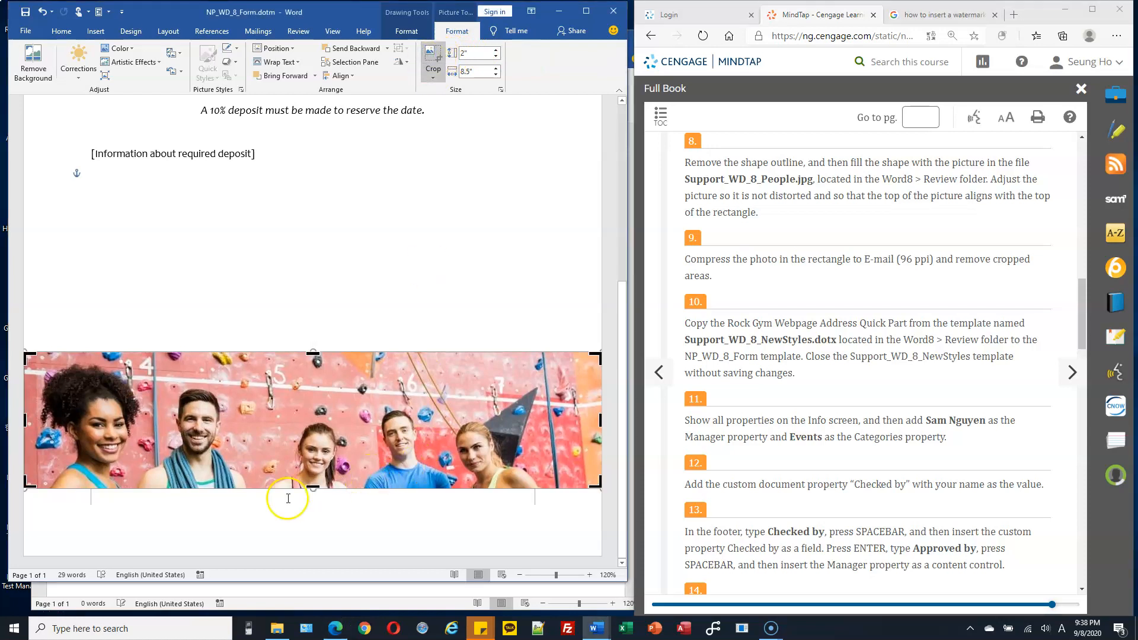
pyautogui.click(453, 160)
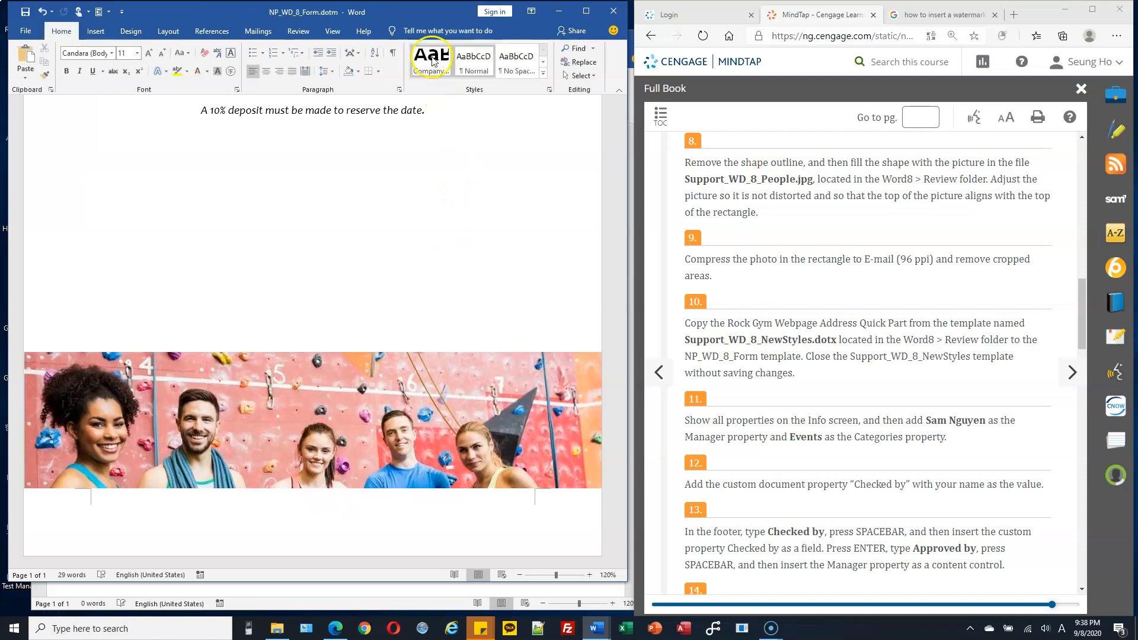
pyautogui.click(386, 456)
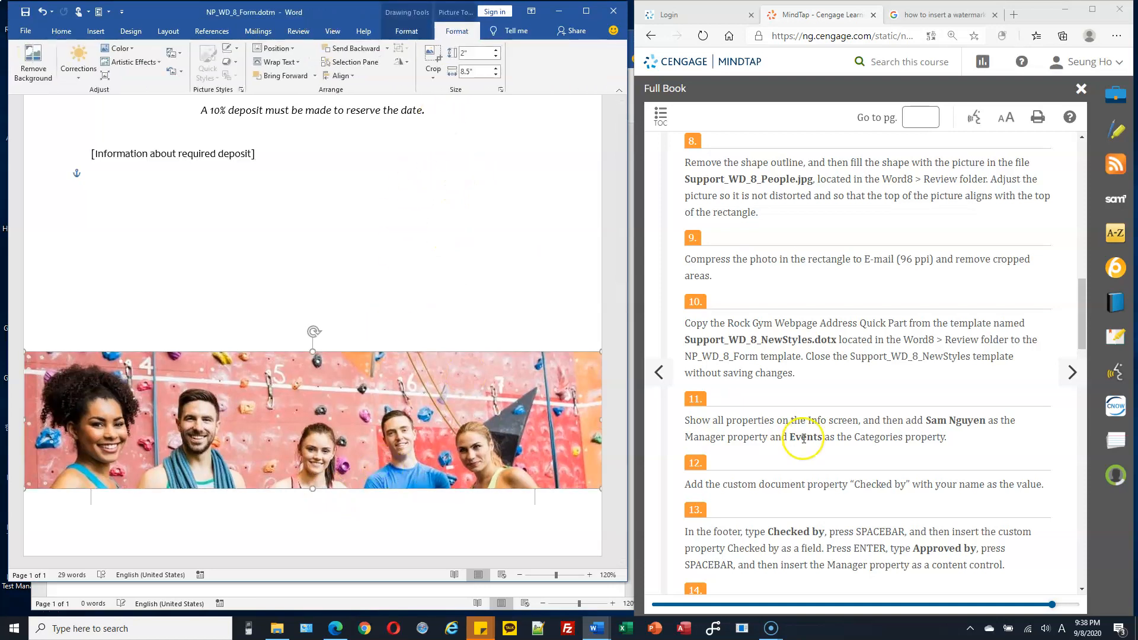
# Step: Review instruction 10 about the Quick Part and close the blank Document2
pyautogui.scroll(-1, 798, 415)
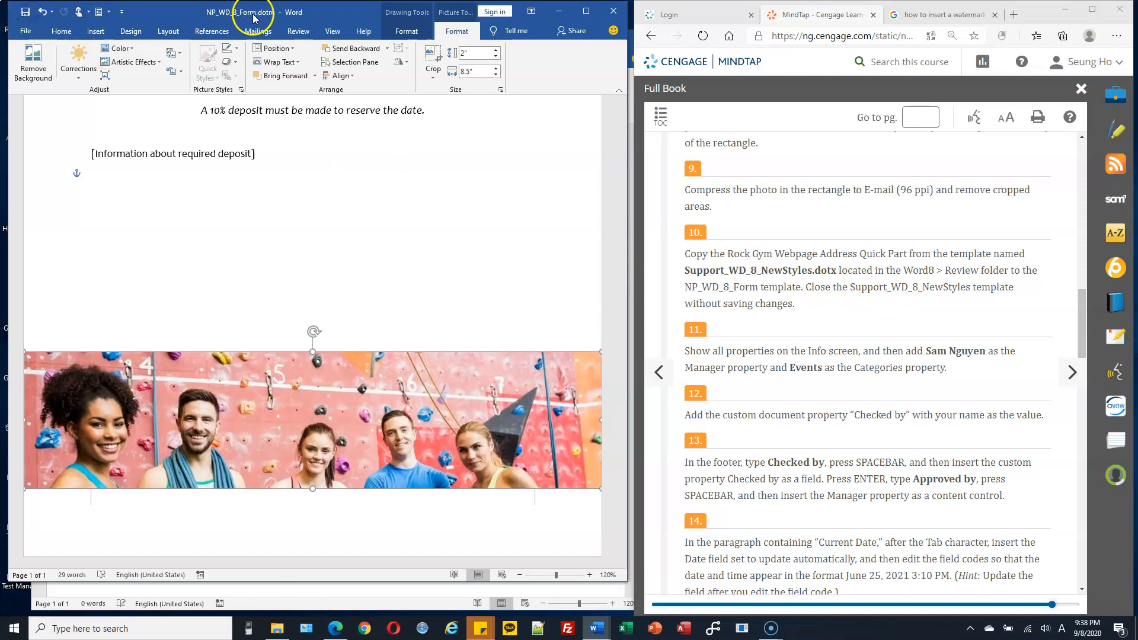
pyautogui.moveTo(711, 287); pyautogui.dragTo(800, 286)
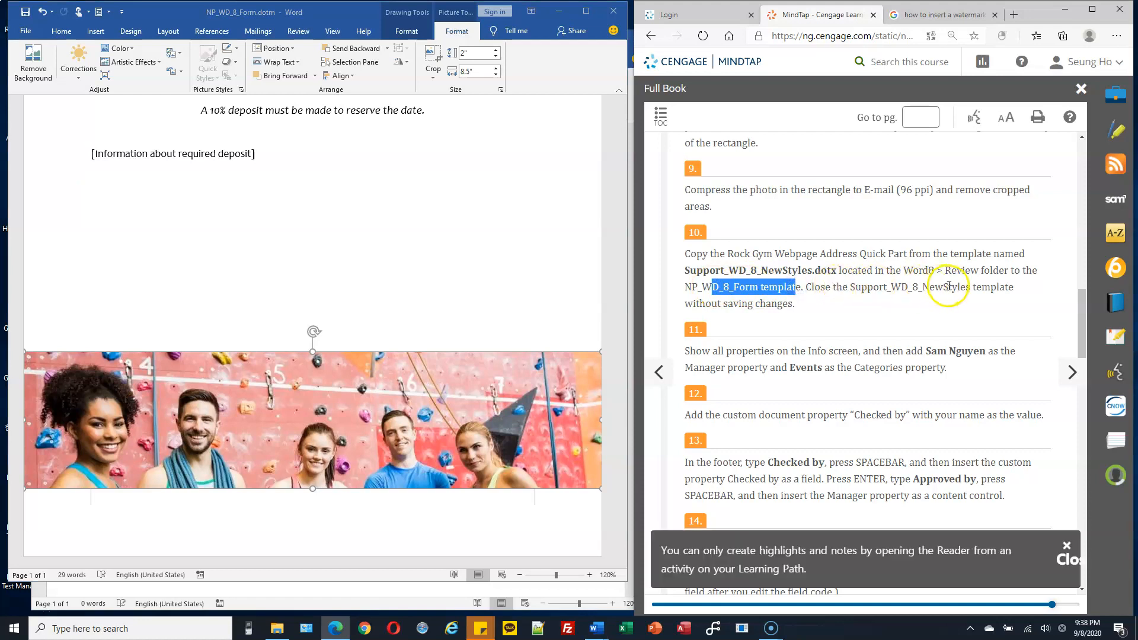
pyautogui.moveTo(918, 287); pyautogui.dragTo(997, 288)
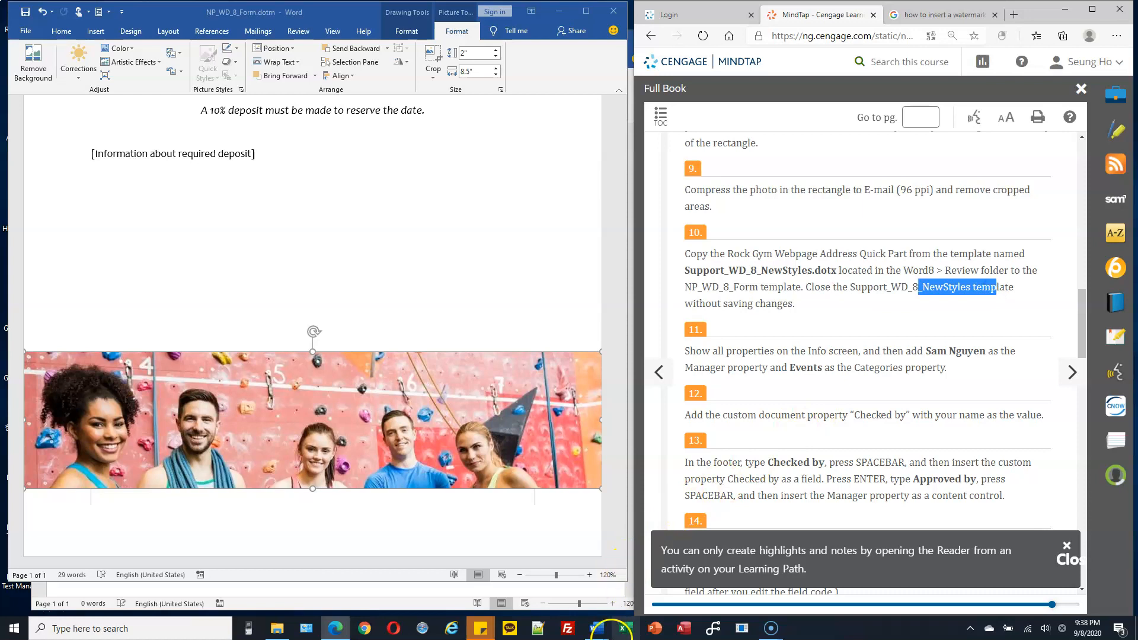
pyautogui.click(600, 632)
pyautogui.click(635, 578)
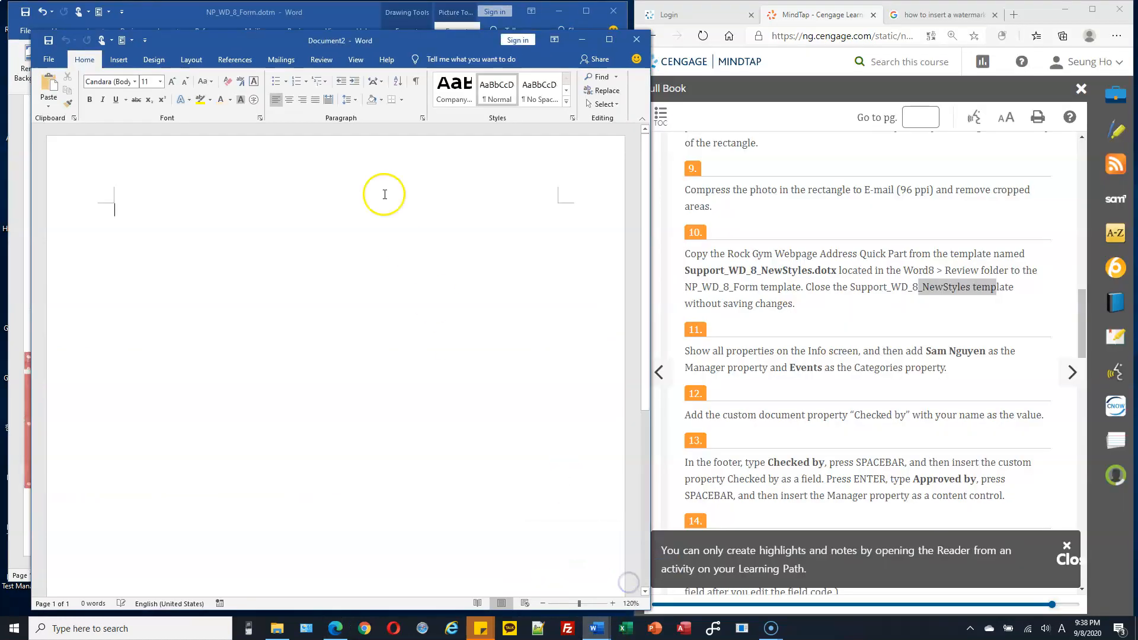
pyautogui.click(639, 40)
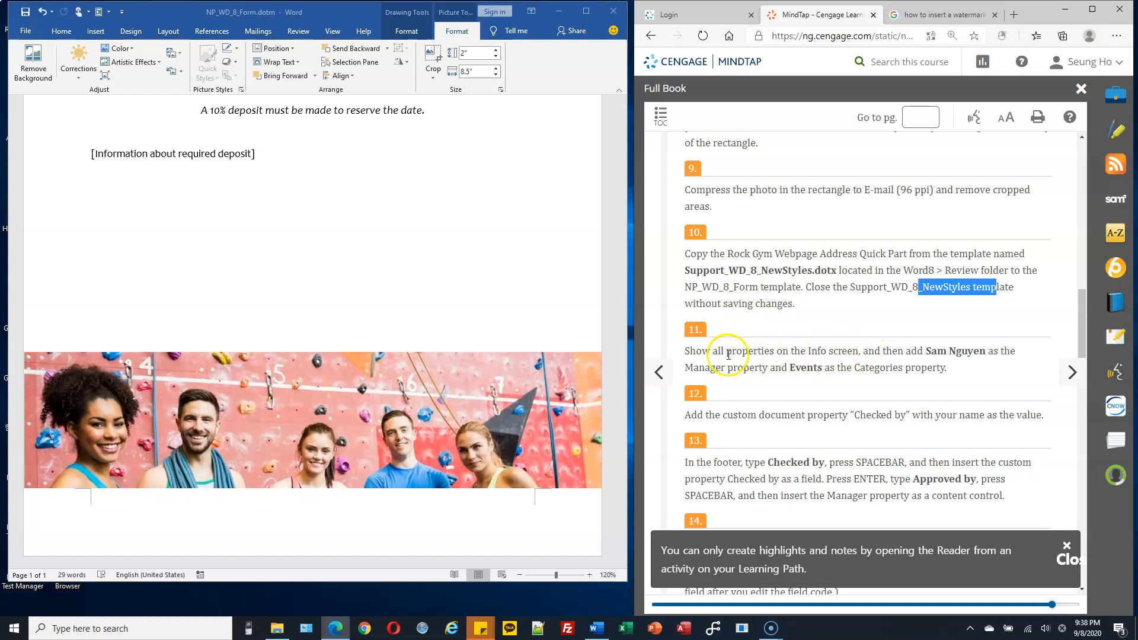
pyautogui.moveTo(718, 304); pyautogui.dragTo(741, 303)
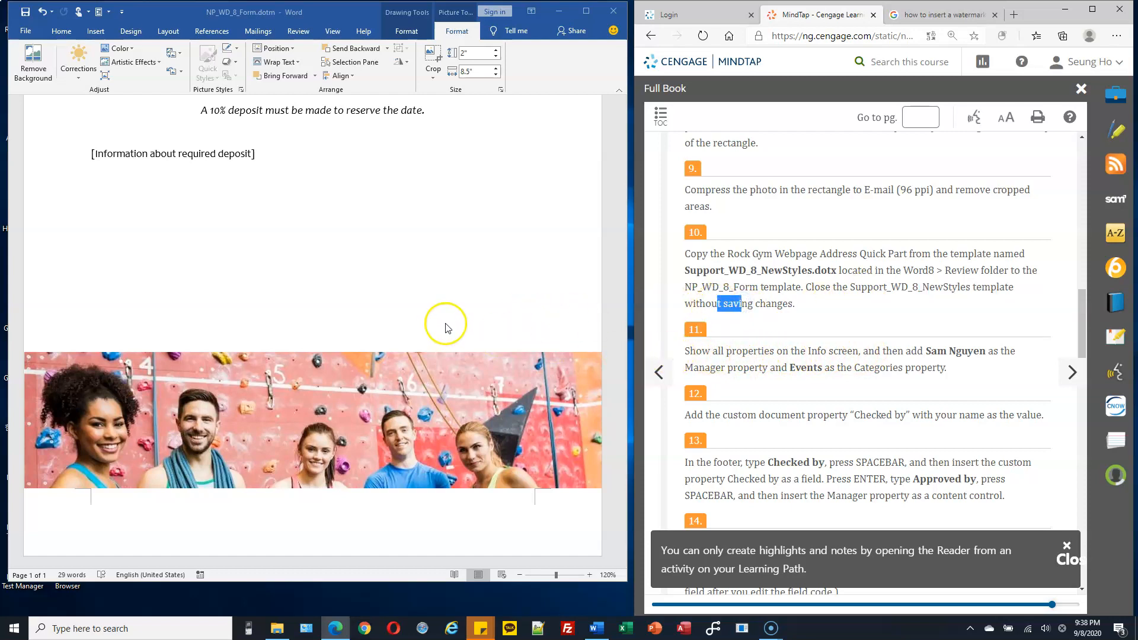
# Step: Open the advanced document properties of the NP_WD_8_Form template
pyautogui.scroll(5, 447, 328)
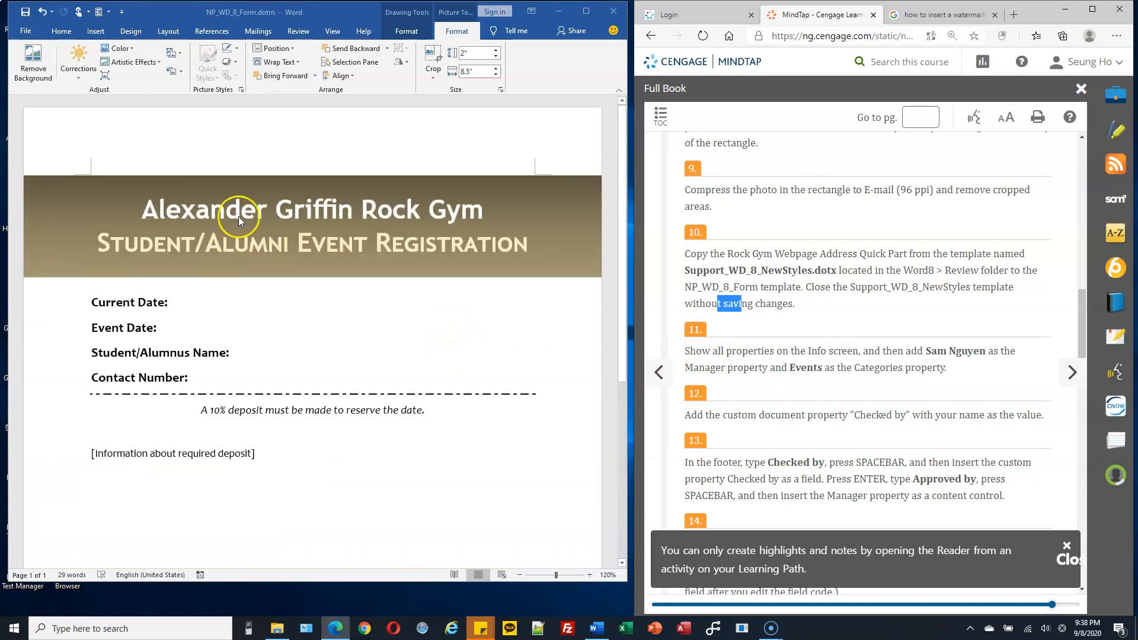
pyautogui.click(25, 35)
pyautogui.click(25, 36)
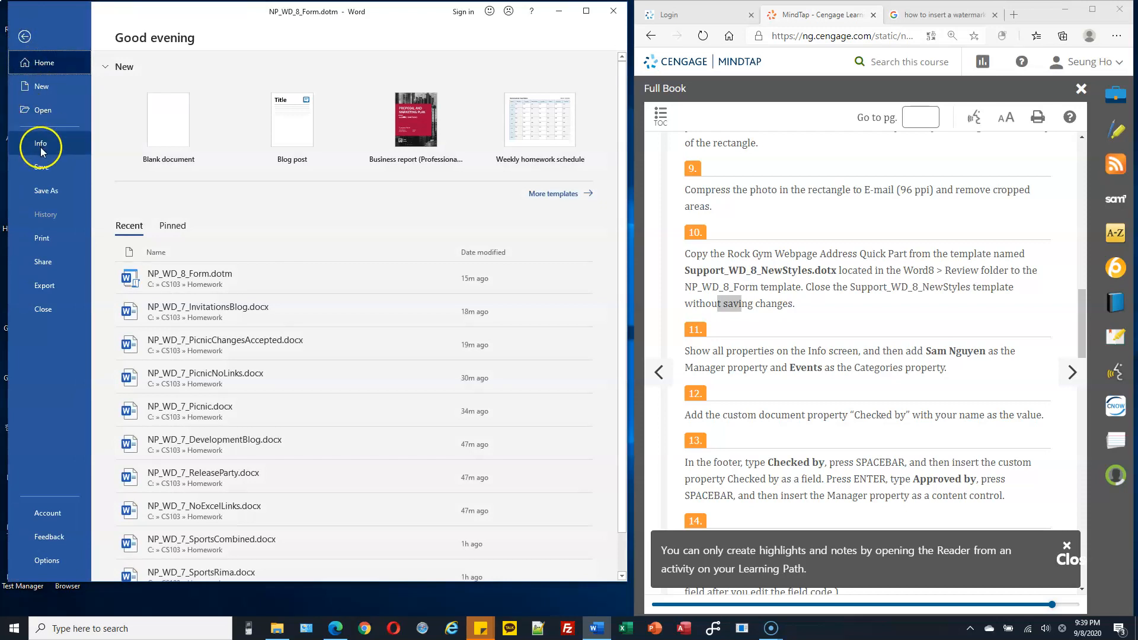
pyautogui.click(41, 146)
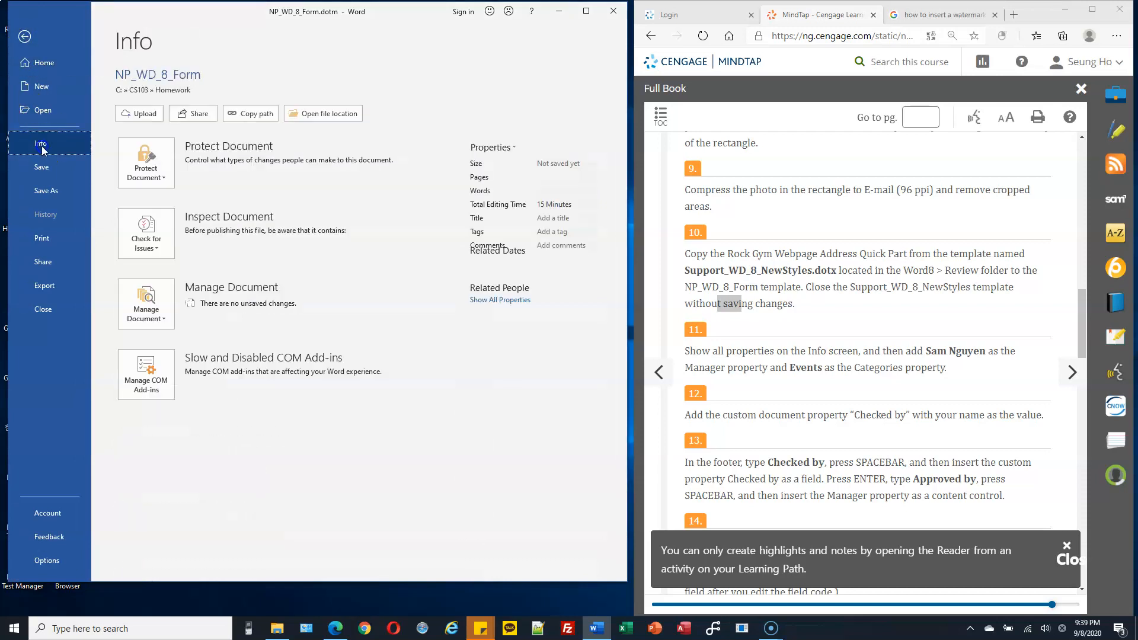
pyautogui.click(501, 153)
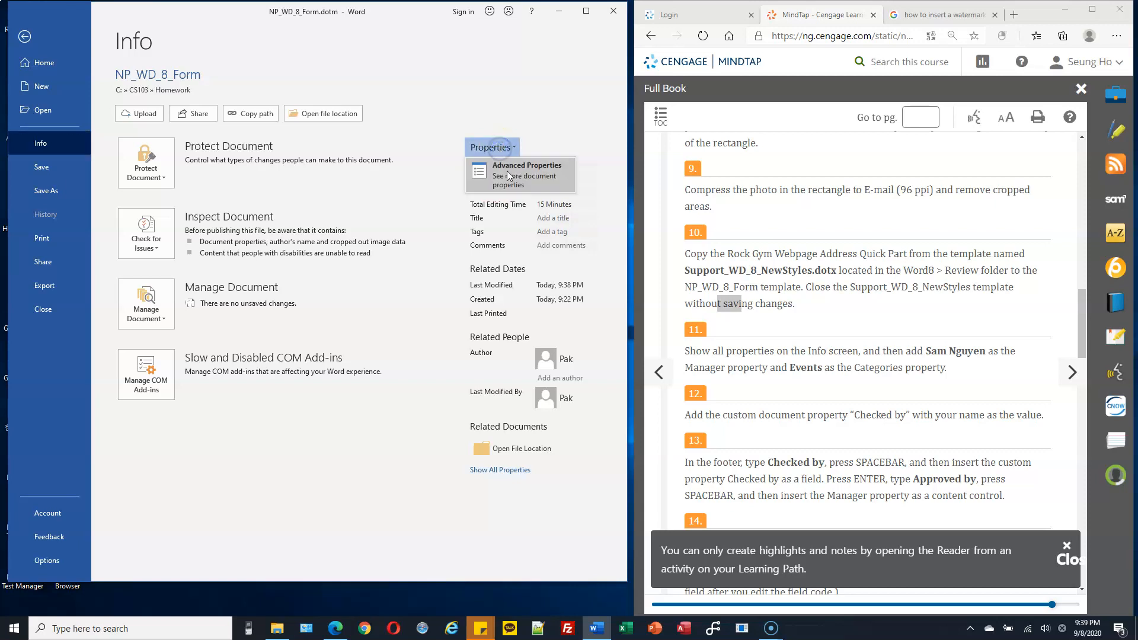
pyautogui.click(508, 176)
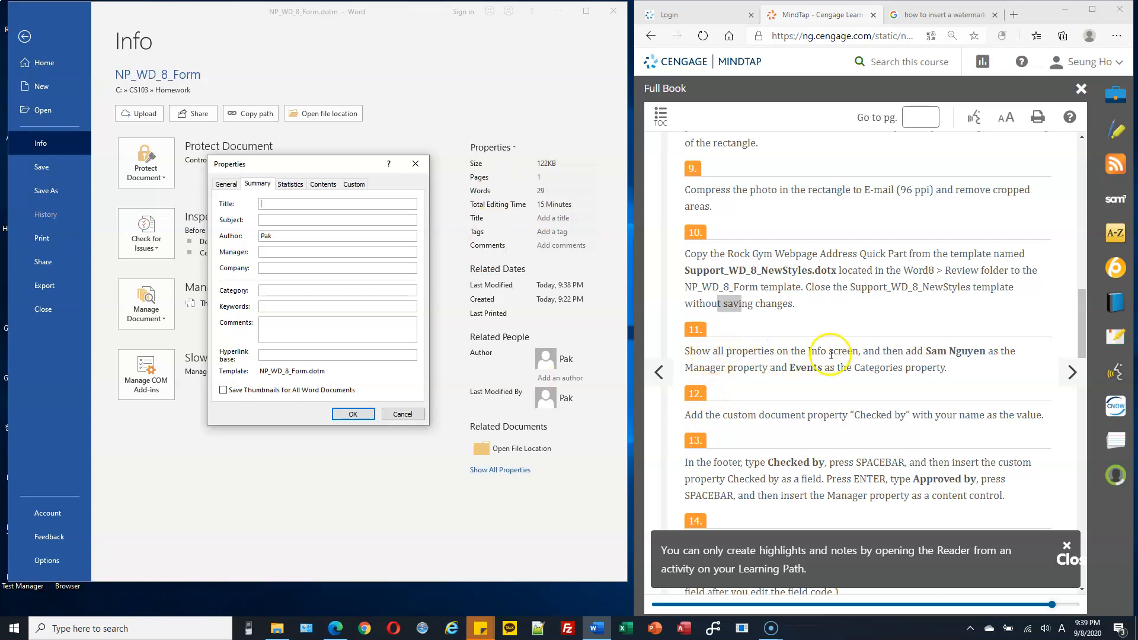
# Step: Copy the manager's name from instruction 11 into the Manager property
pyautogui.moveTo(925, 352); pyautogui.dragTo(985, 352)
pyautogui.hotkey('ctrl', 'c')
pyautogui.click(276, 252)
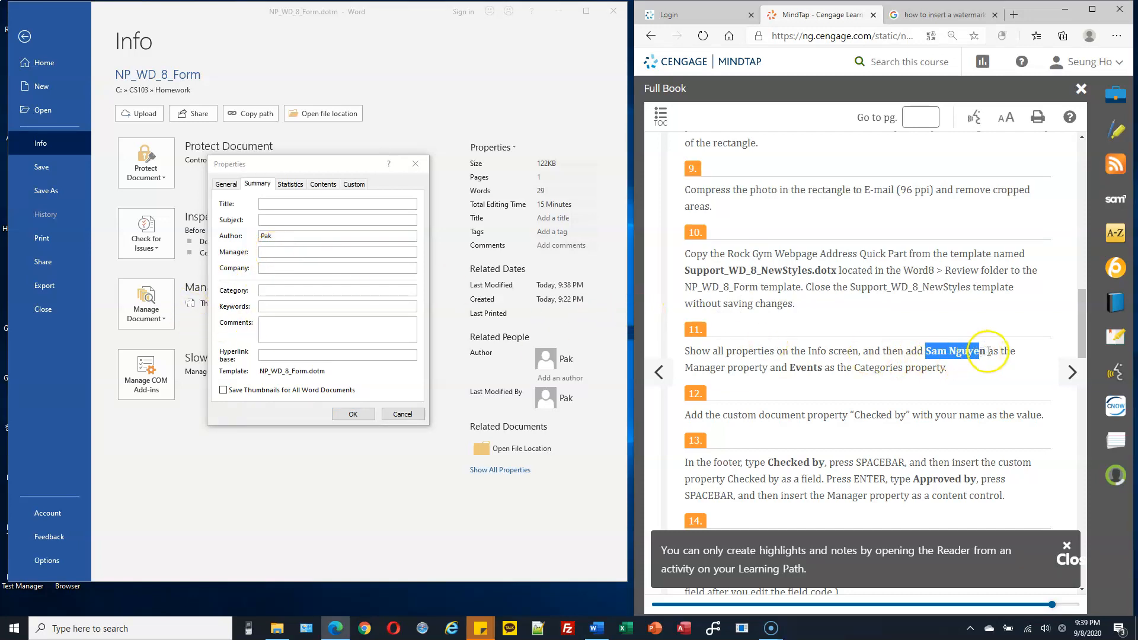
pyautogui.moveTo(981, 351)
pyautogui.mouseDown()
pyautogui.moveTo(953, 351)
pyautogui.moveTo(972, 348)
pyautogui.mouseUp()
pyautogui.click(935, 350)
pyautogui.click(318, 251)
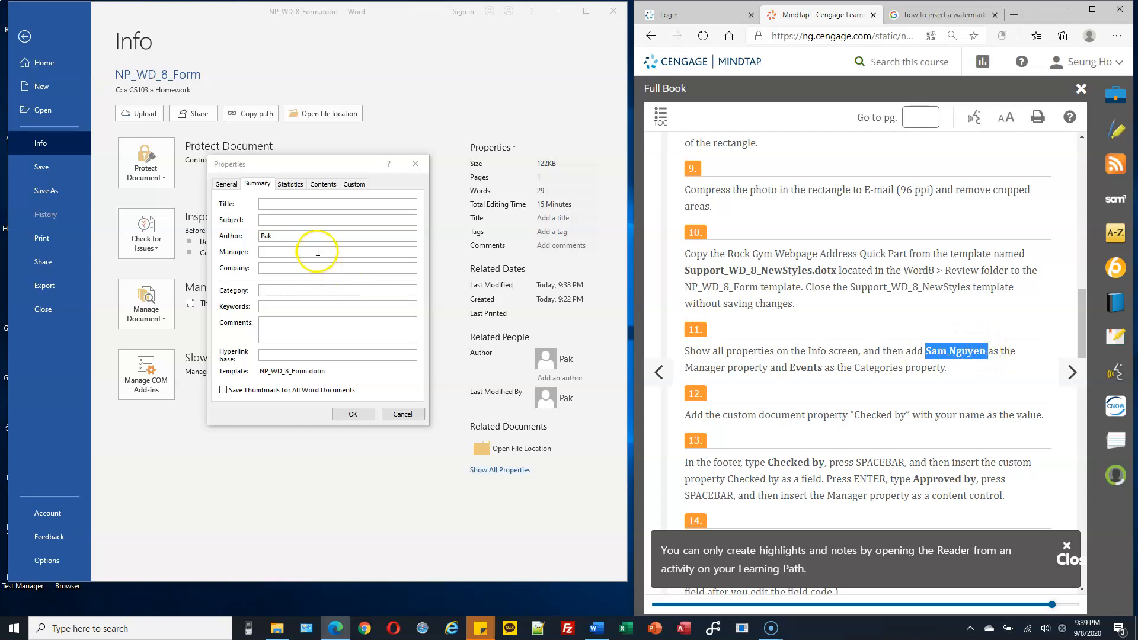
pyautogui.hotkey('ctrl', 'v')
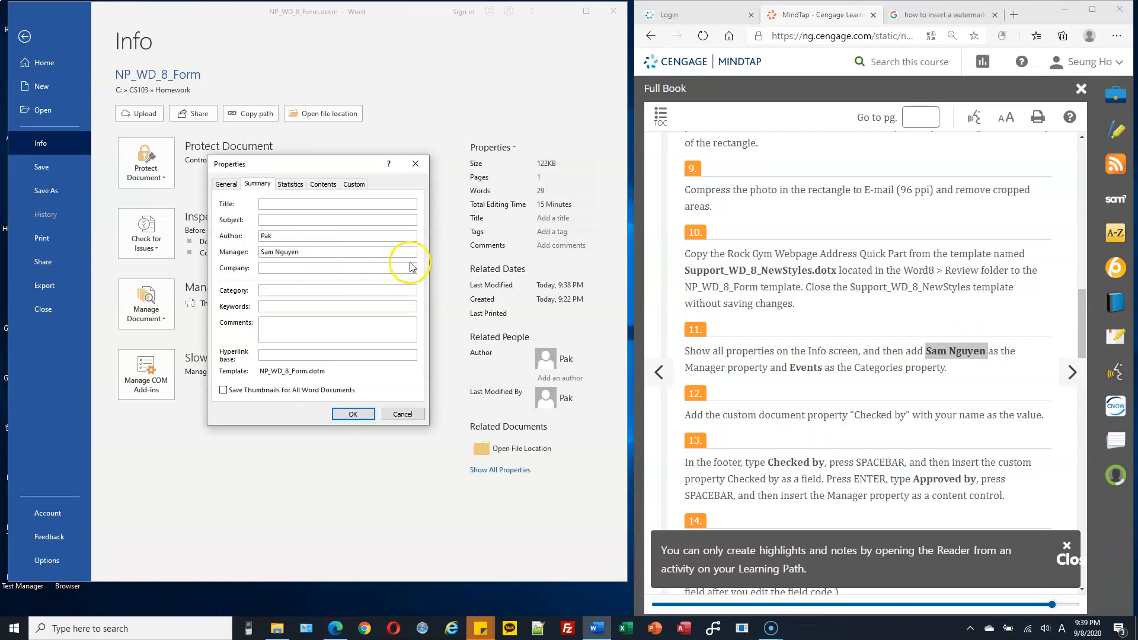
# Step: Copy Events from instruction 11 into the Category property
pyautogui.click(804, 367)
pyautogui.doubleClick(804, 367)
pyautogui.hotkey('ctrl', 'c')
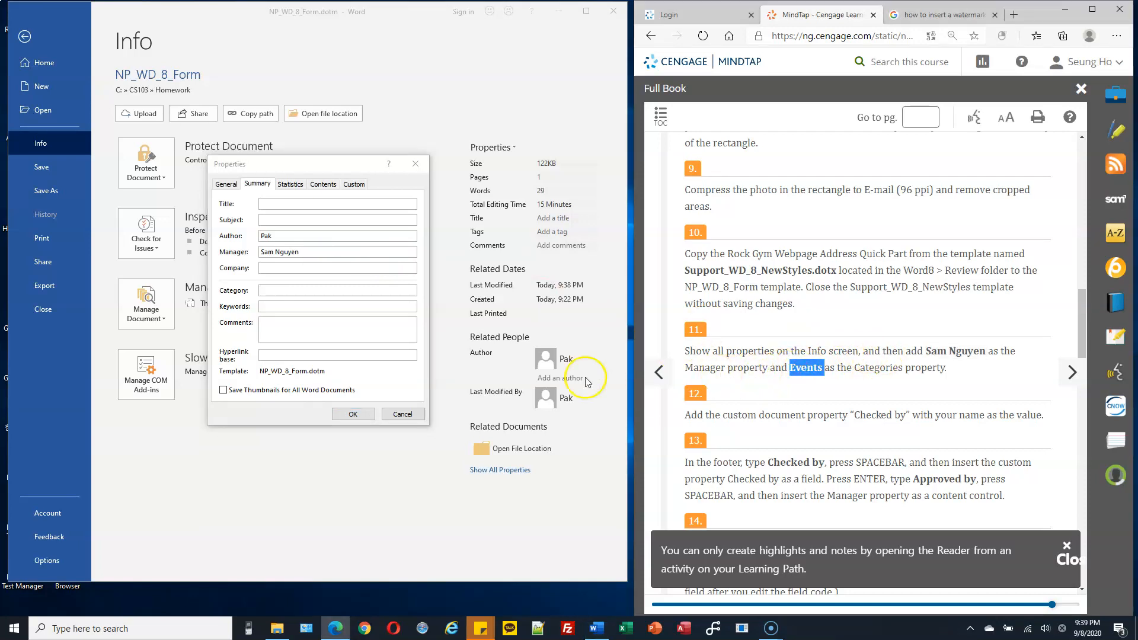
pyautogui.click(288, 290)
pyautogui.hotkey('ctrl', 'v')
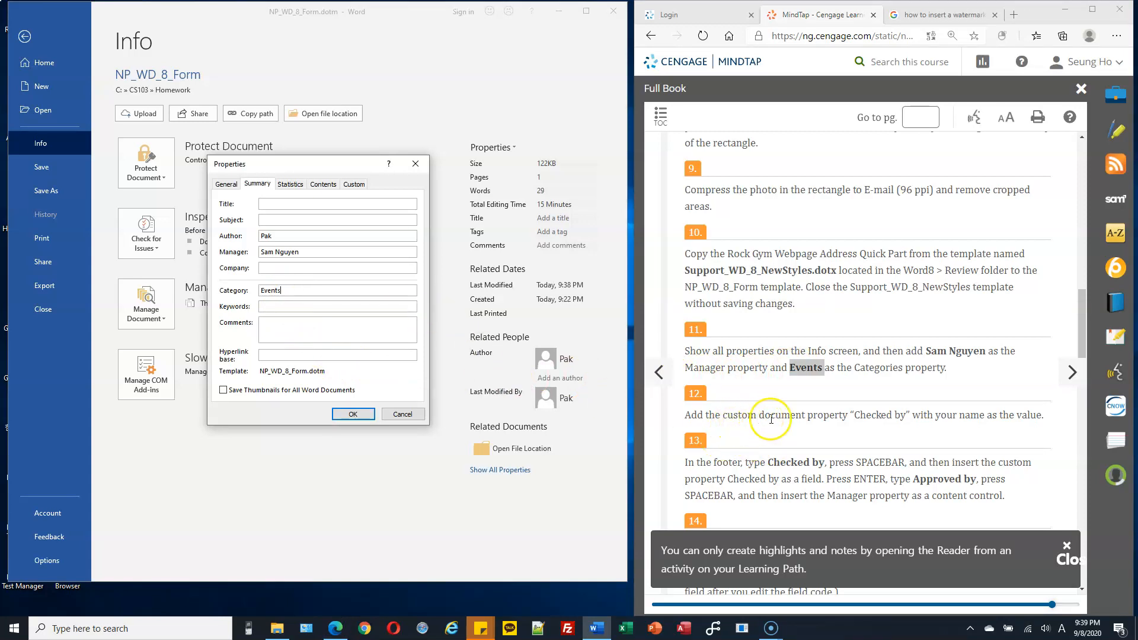
# Step: Add the custom text property Checked by with your full name as its value, accept the properties and return to the document
pyautogui.click(355, 185)
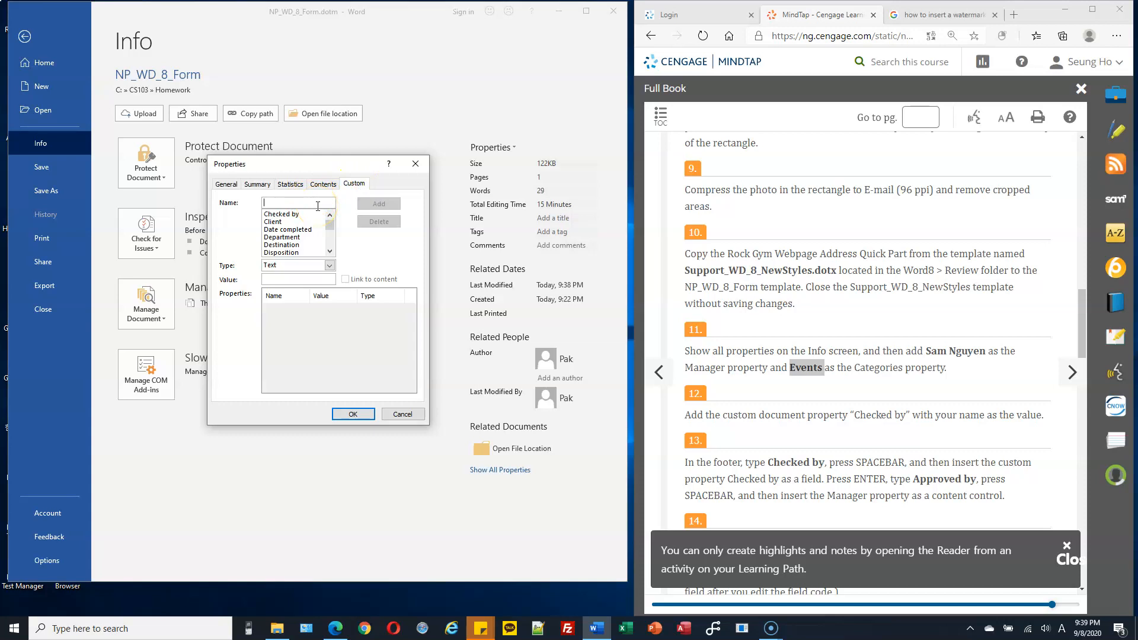
pyautogui.click(285, 215)
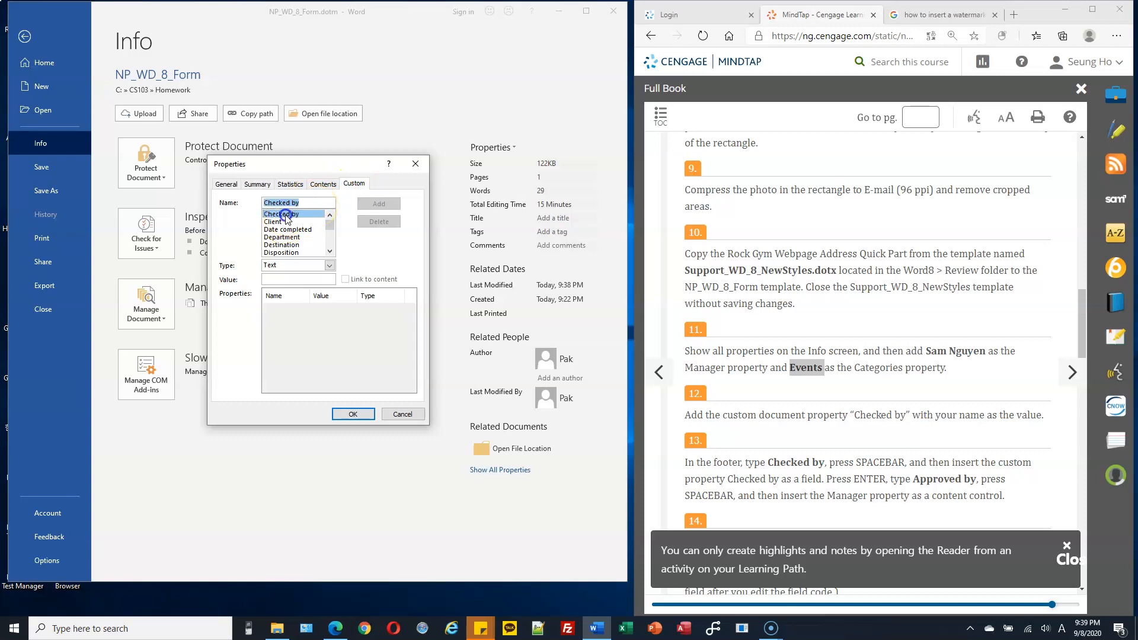
pyautogui.click(308, 280)
pyautogui.write('Sean Pak')
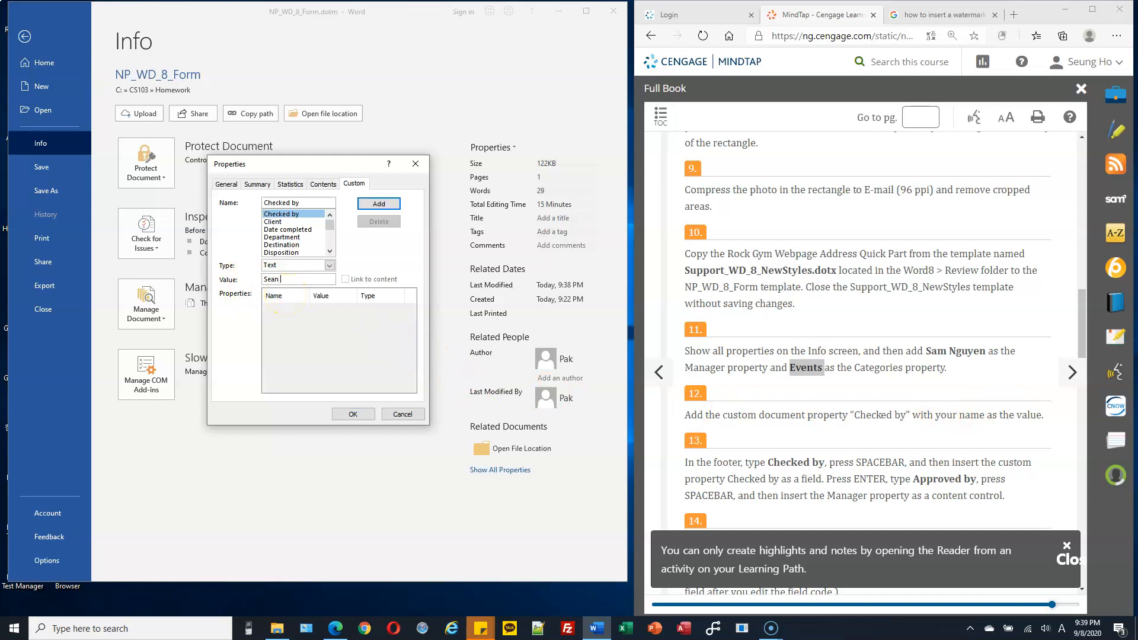
pyautogui.click(378, 203)
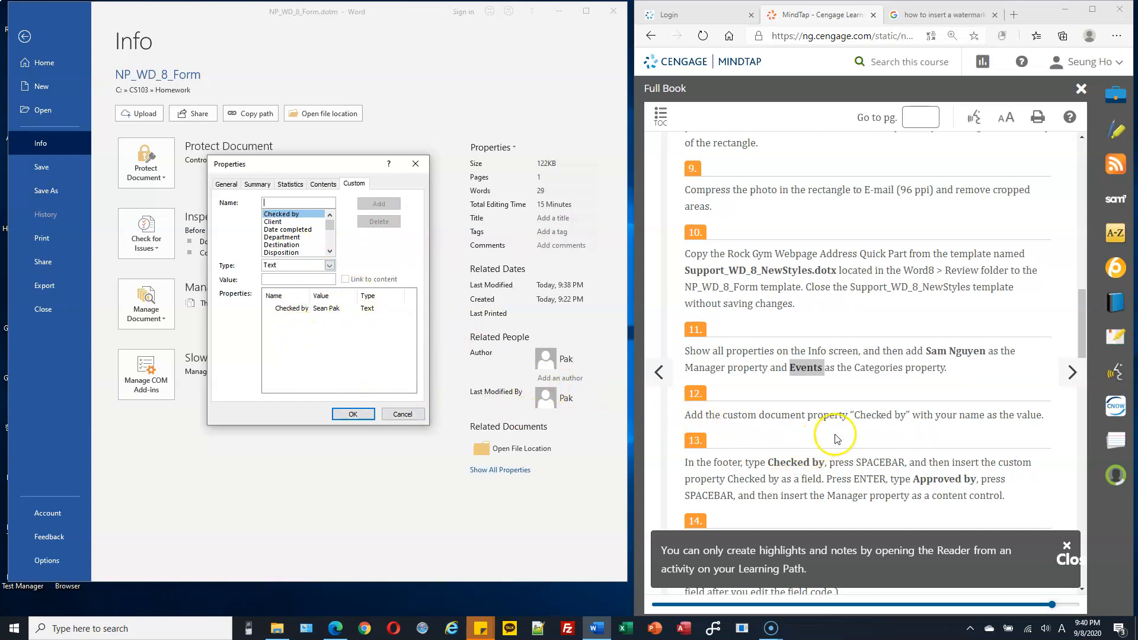
pyautogui.scroll(-3, 836, 438)
pyautogui.click(353, 413)
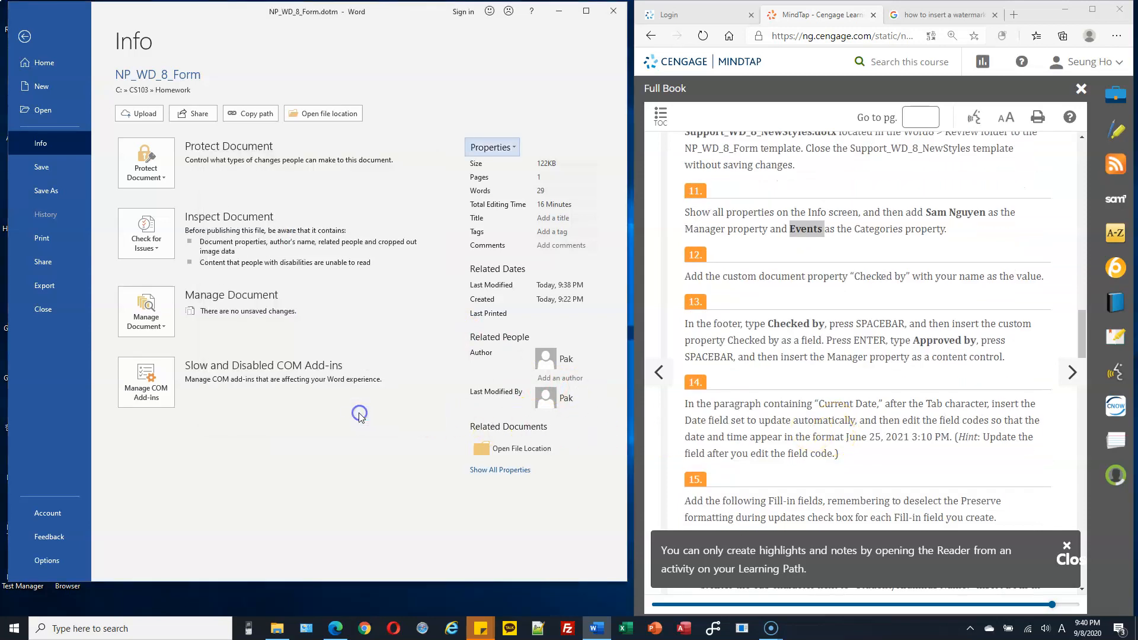
pyautogui.click(27, 36)
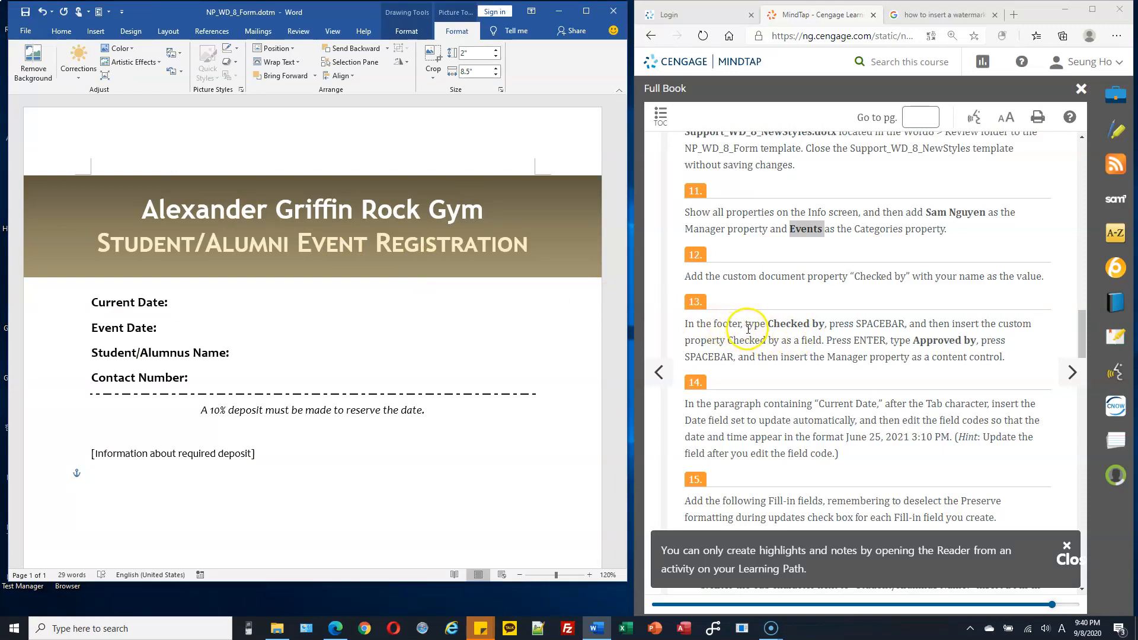
# Step: Open the page footer for editing and enter "Checked by" followed by a space
pyautogui.scroll(-1, 746, 323)
pyautogui.scroll(-5, 557, 325)
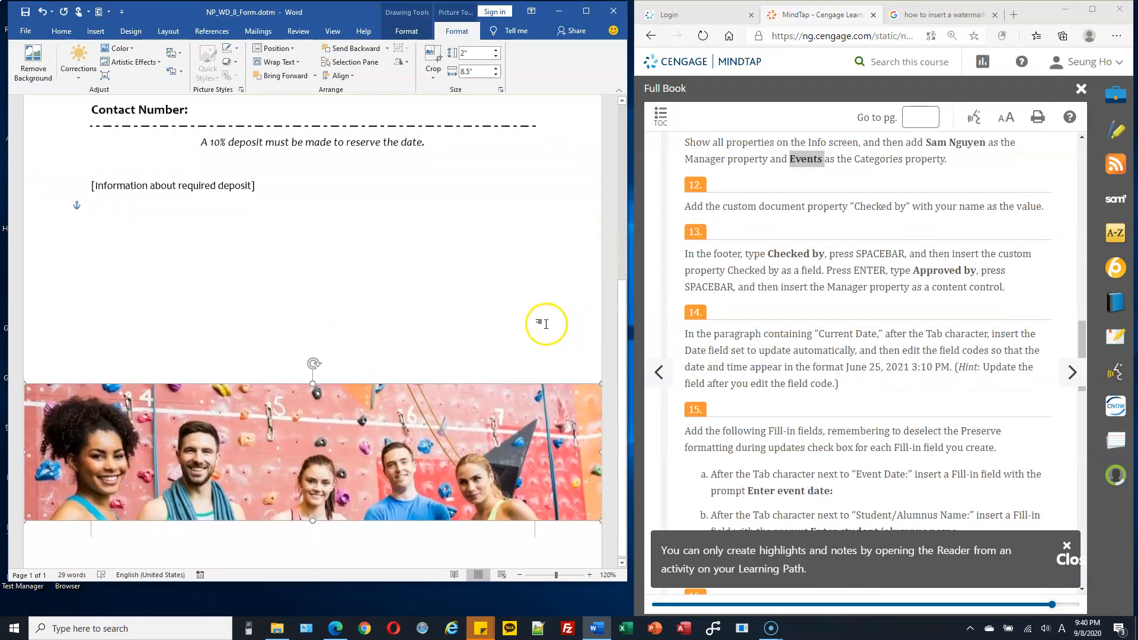
pyautogui.click(282, 528)
pyautogui.doubleClick(282, 527)
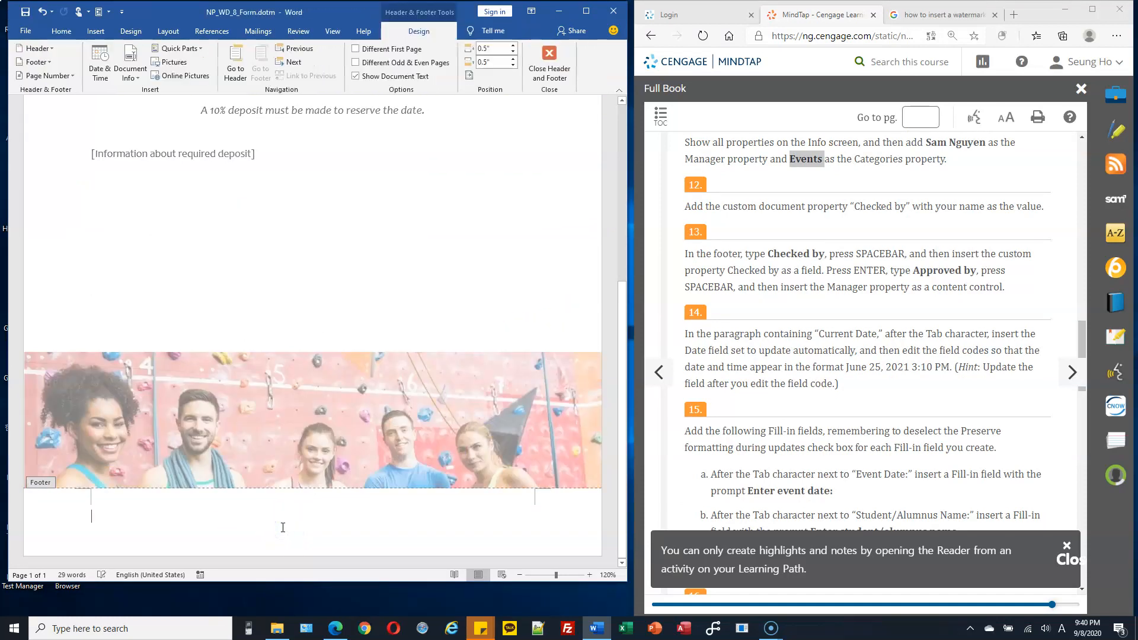
pyautogui.write('Checked by')
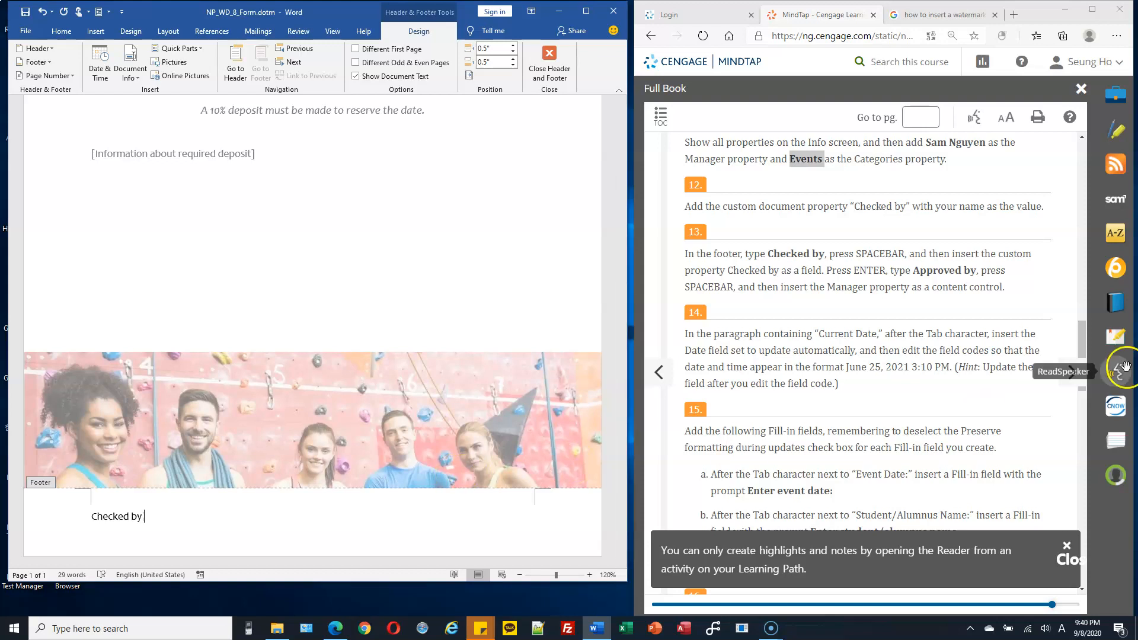
# Step: Insert a DocProperty field for the custom Checked by property after "Checked by" in the footer
pyautogui.moveTo(685, 270); pyautogui.dragTo(763, 270)
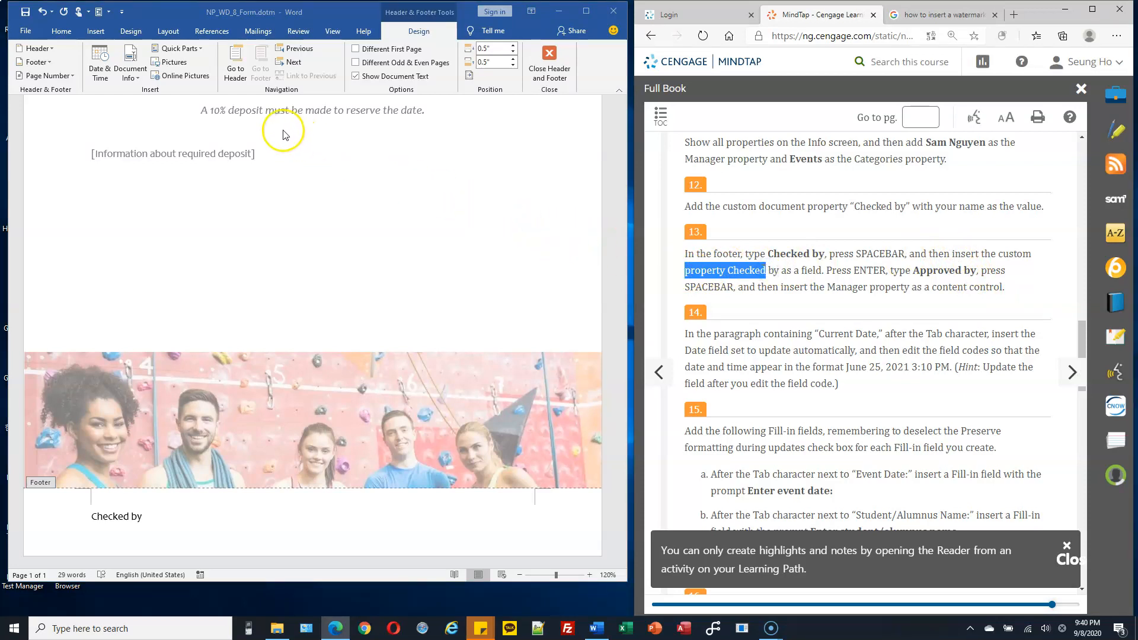
pyautogui.click(200, 50)
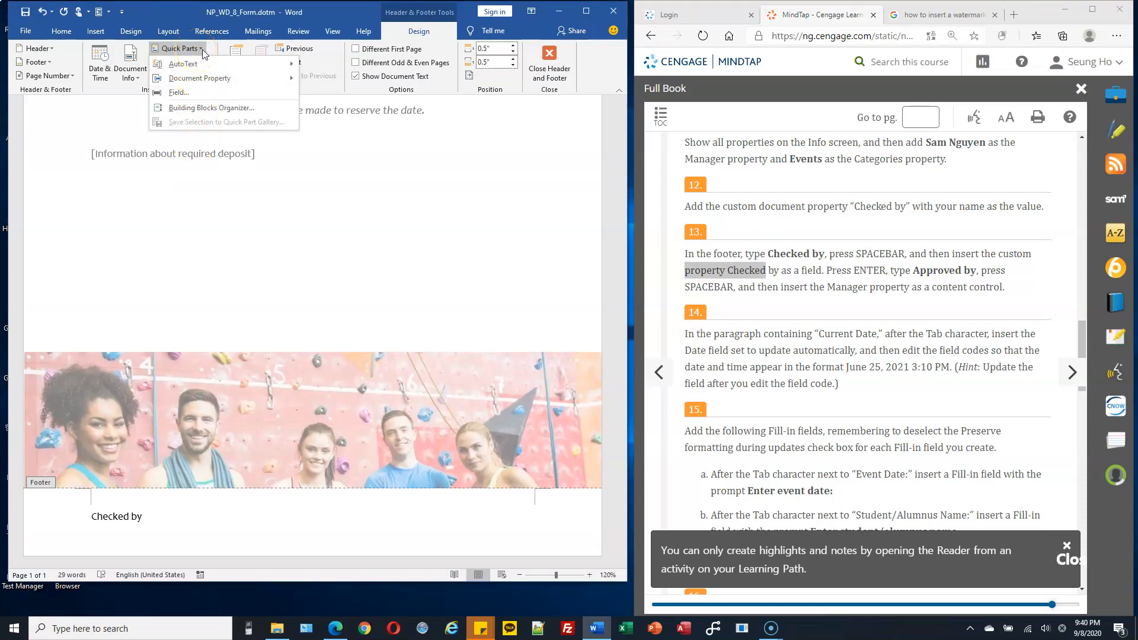
pyautogui.click(202, 66)
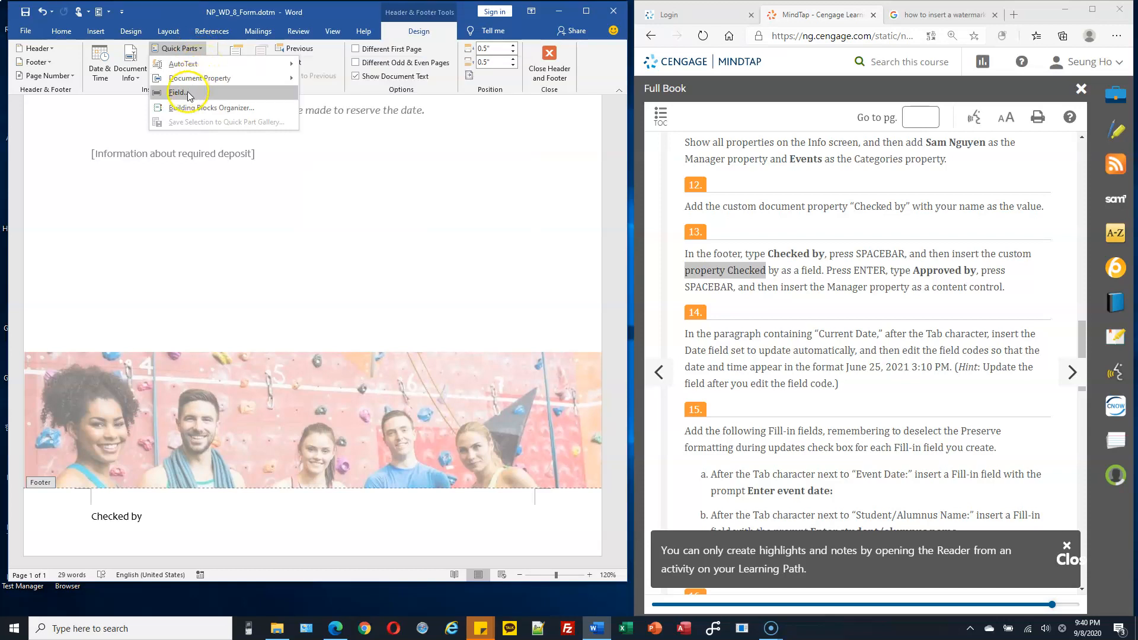
pyautogui.moveTo(211, 84)
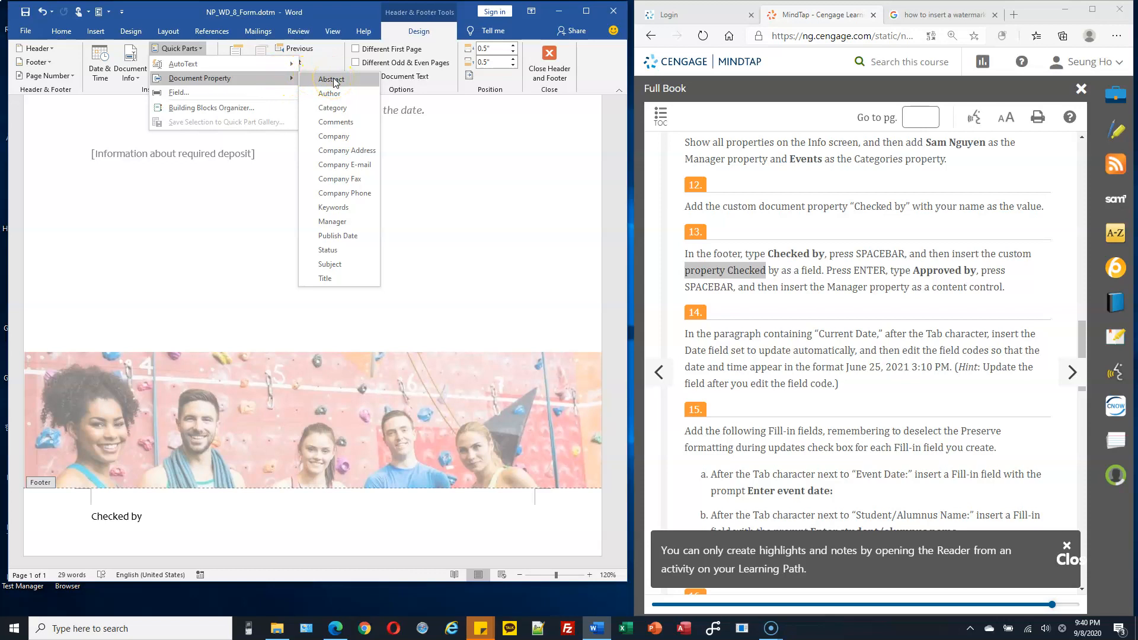
pyautogui.click(215, 99)
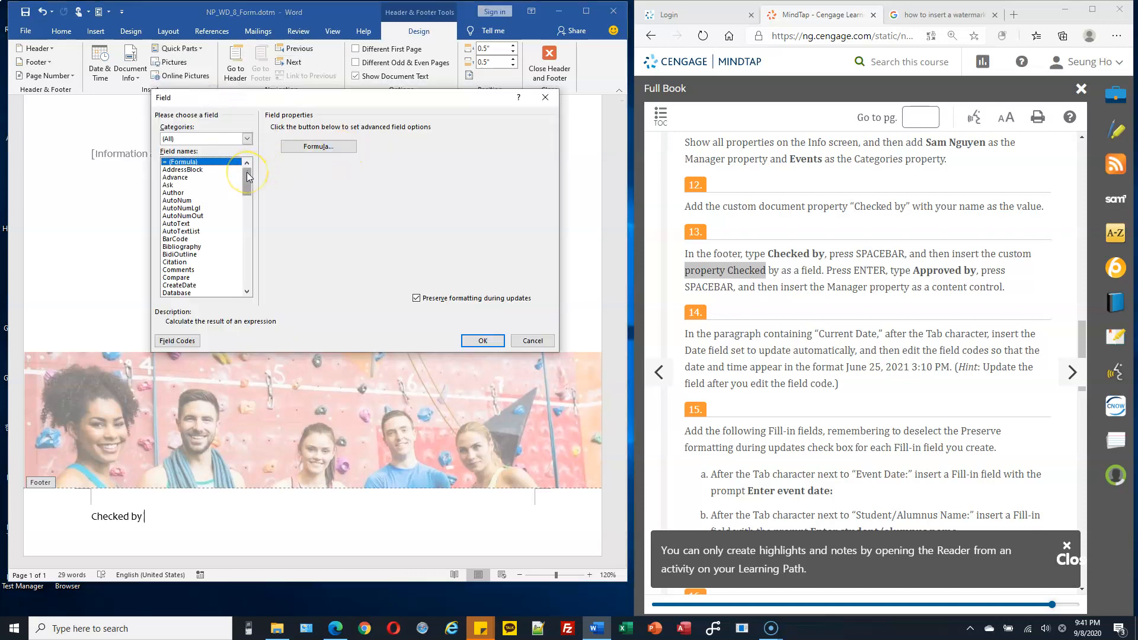
pyautogui.click(250, 138)
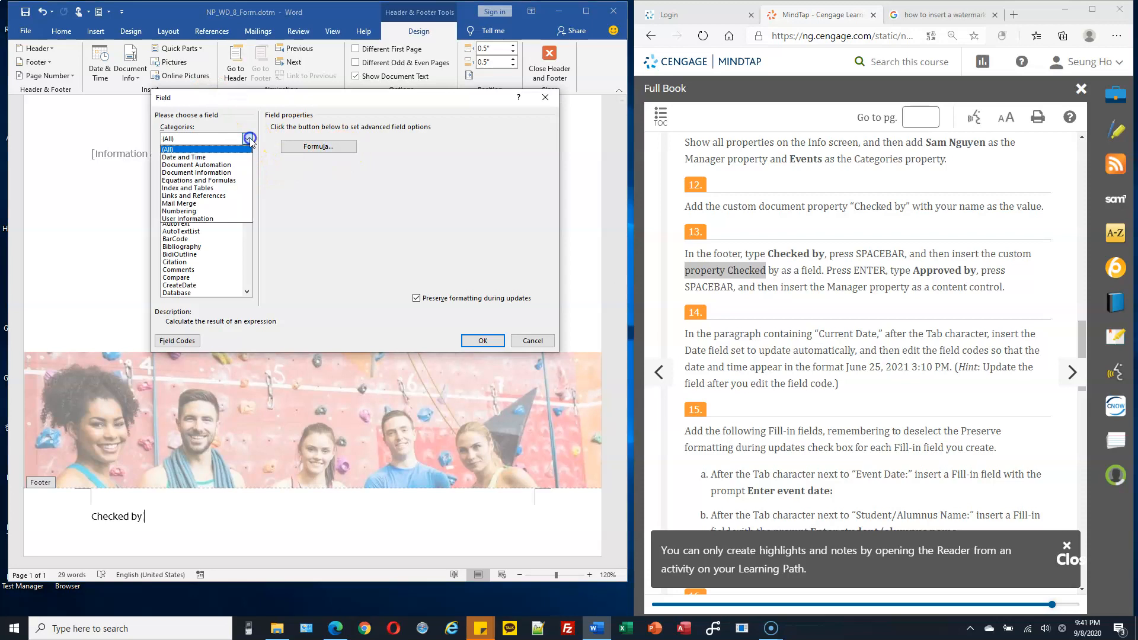
pyautogui.click(232, 173)
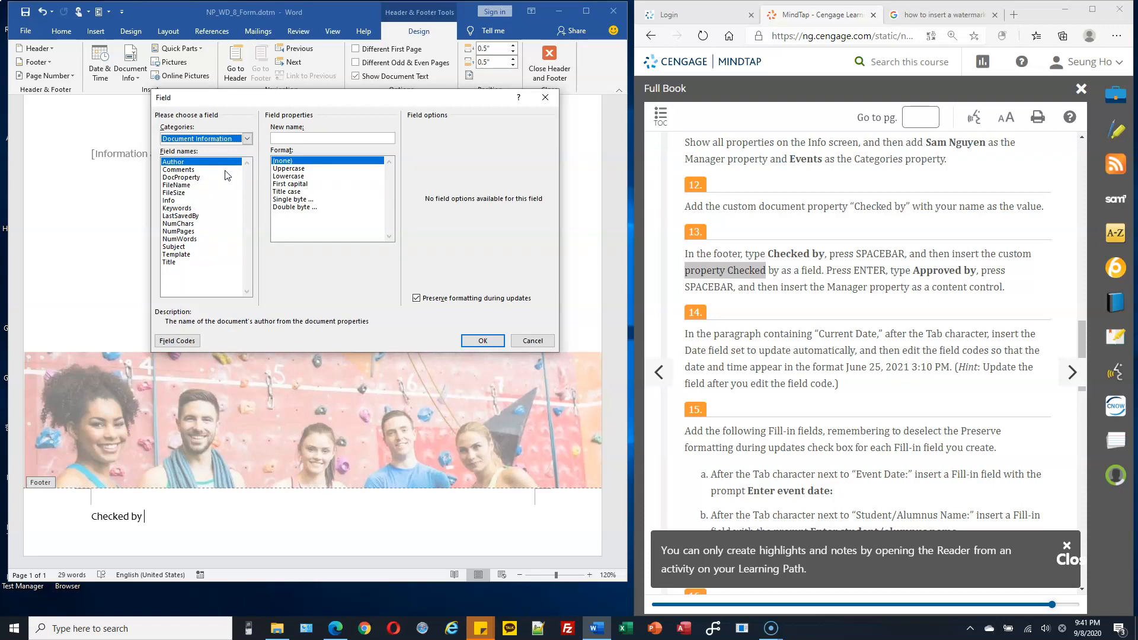
pyautogui.click(193, 178)
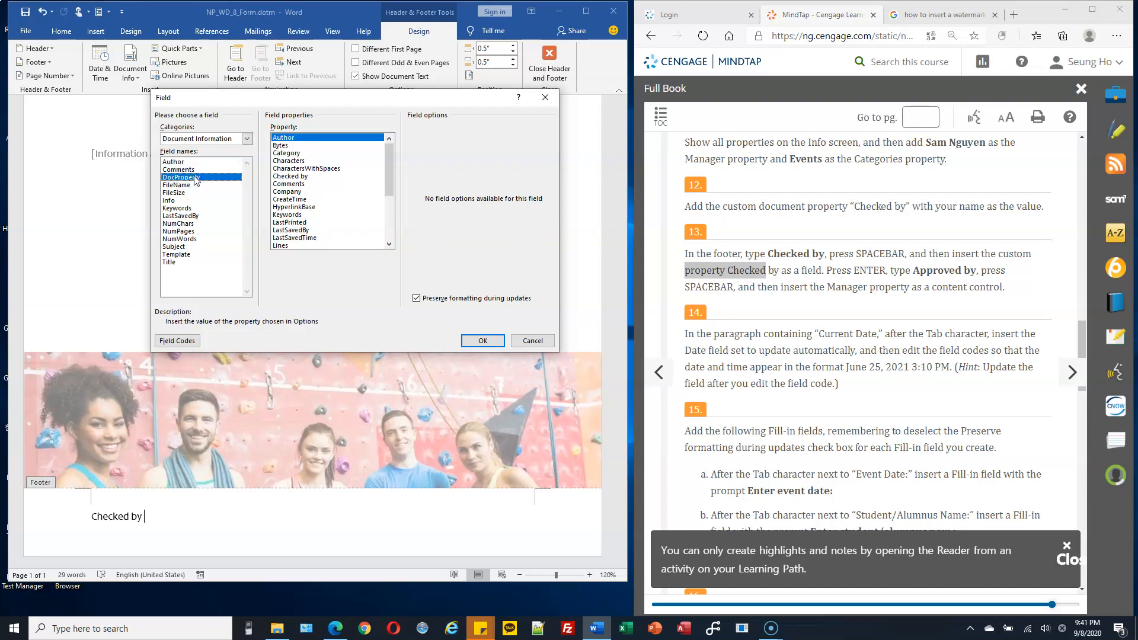
pyautogui.click(290, 176)
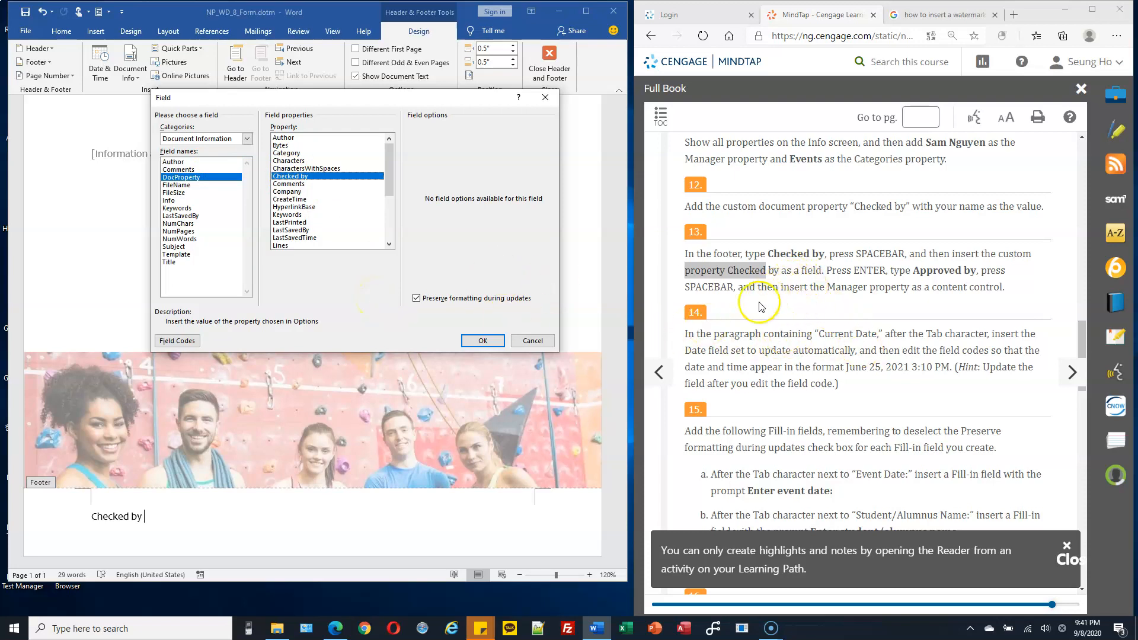
pyautogui.click(474, 342)
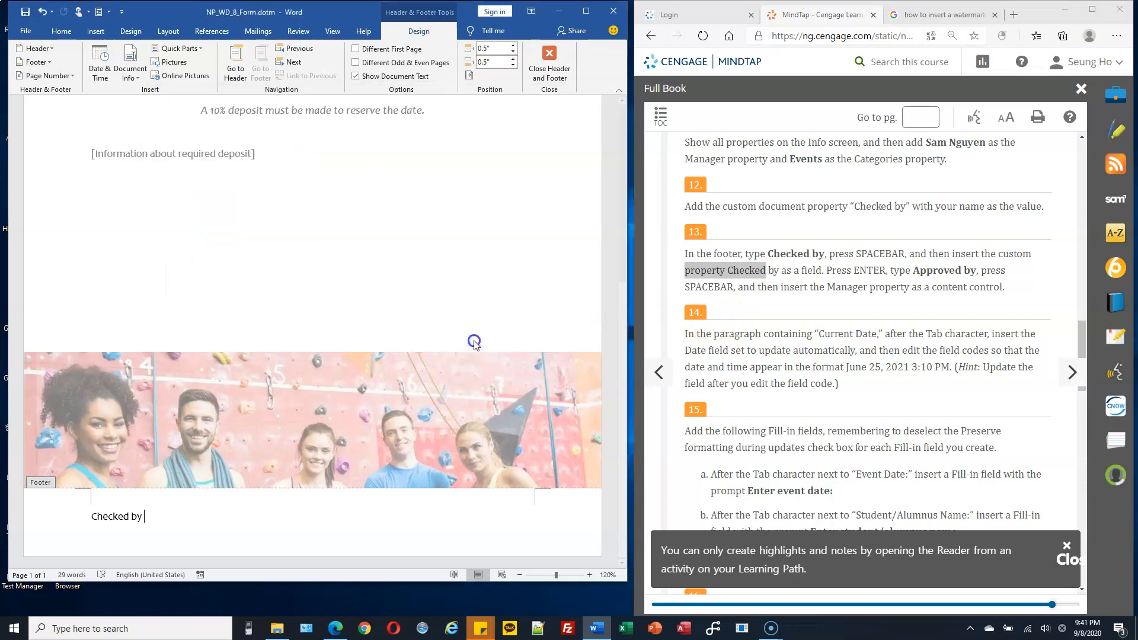
# Step: Add a second footer line below the Checked by line reading "Approved by" followed by a space
pyautogui.click(165, 516)
pyautogui.click(268, 516)
pyautogui.press('Return')
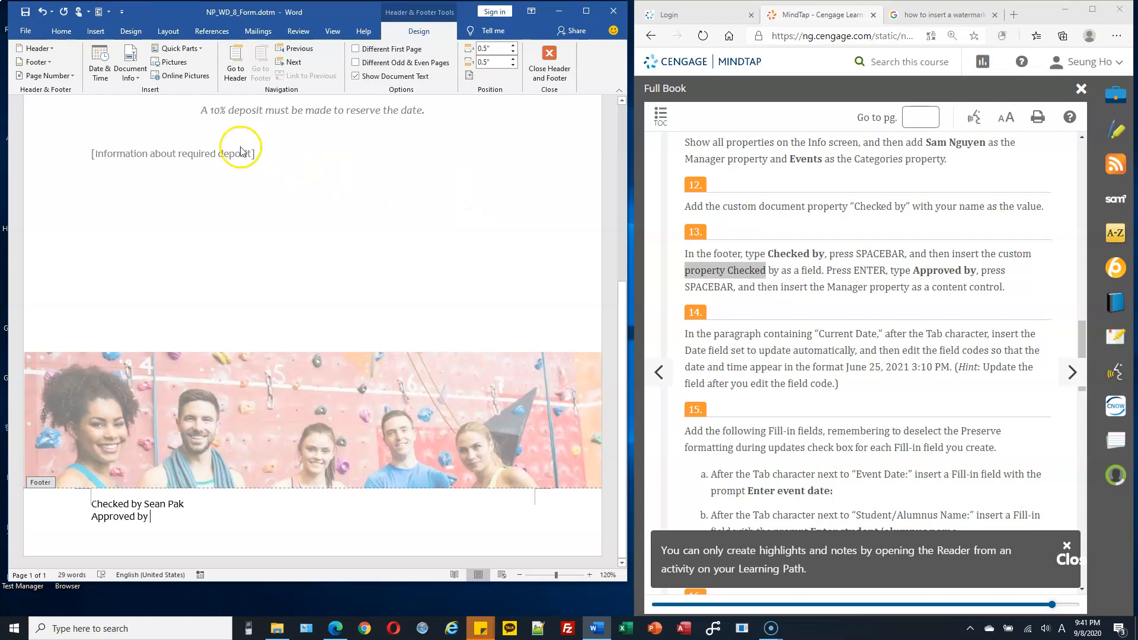
# Step: Insert a DocProperty field for the Manager property after "Approved by" and close the footer
pyautogui.click(200, 50)
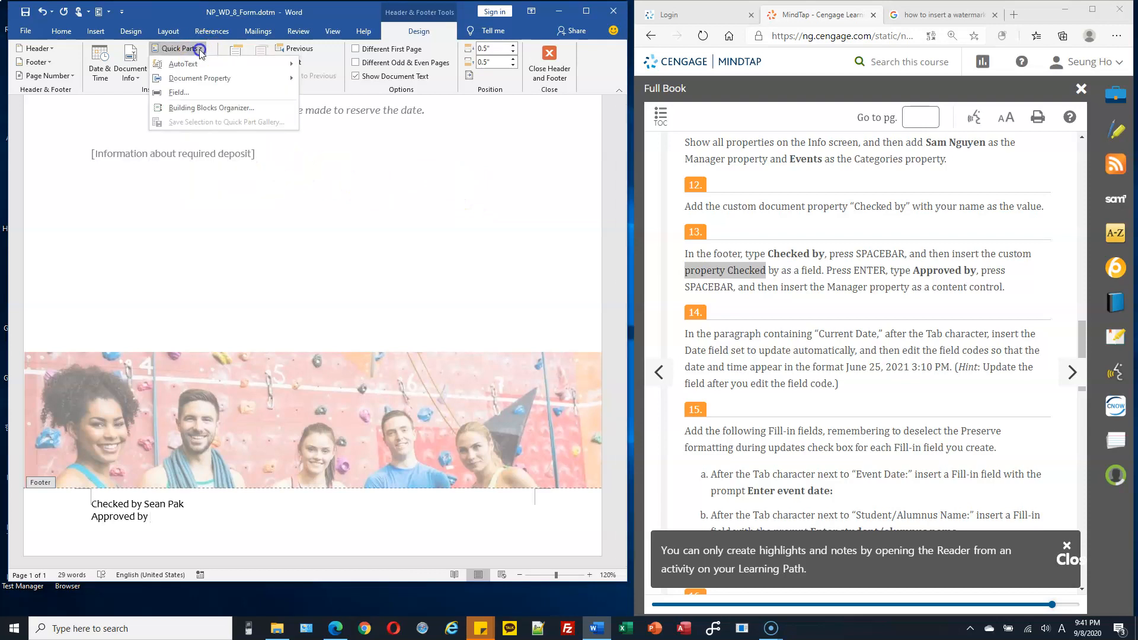
pyautogui.click(201, 93)
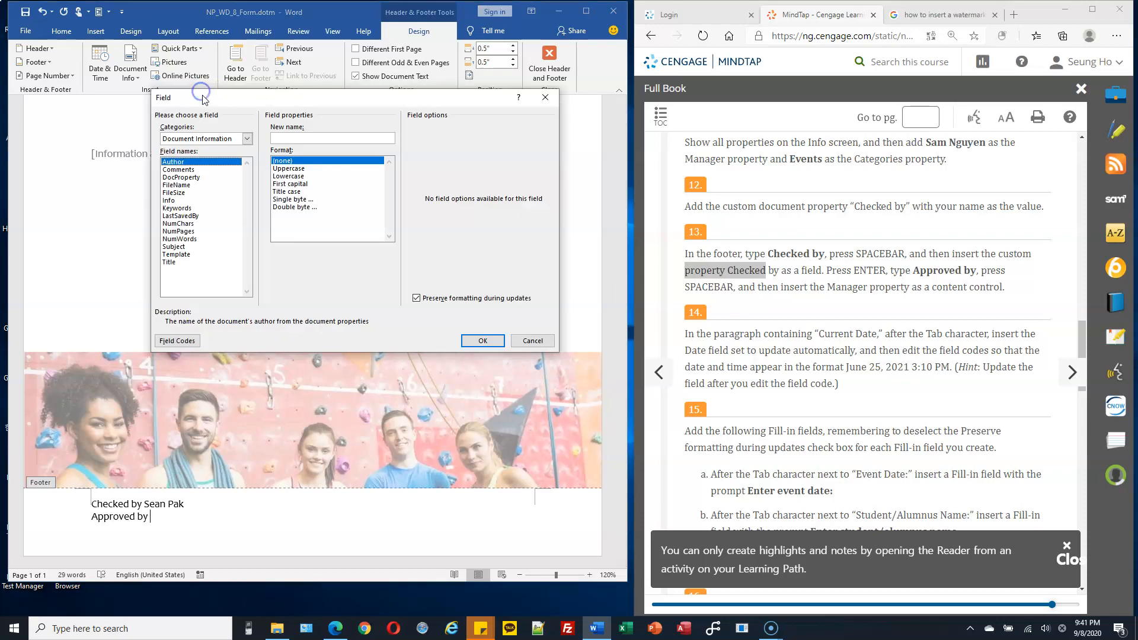
pyautogui.click(198, 177)
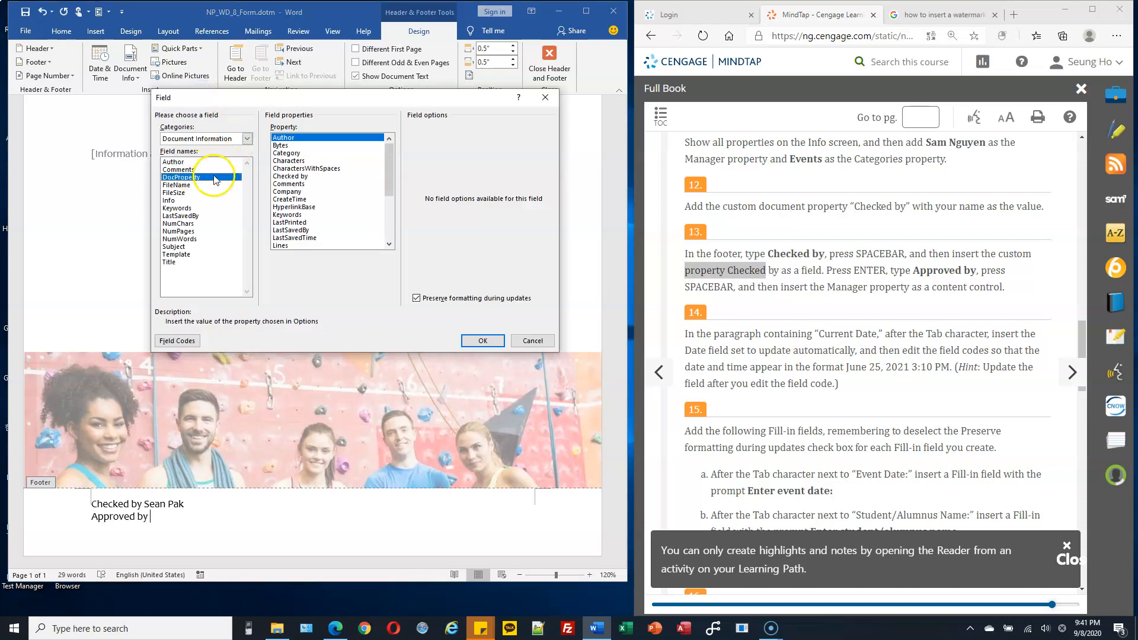
pyautogui.click(247, 138)
pyautogui.click(247, 138)
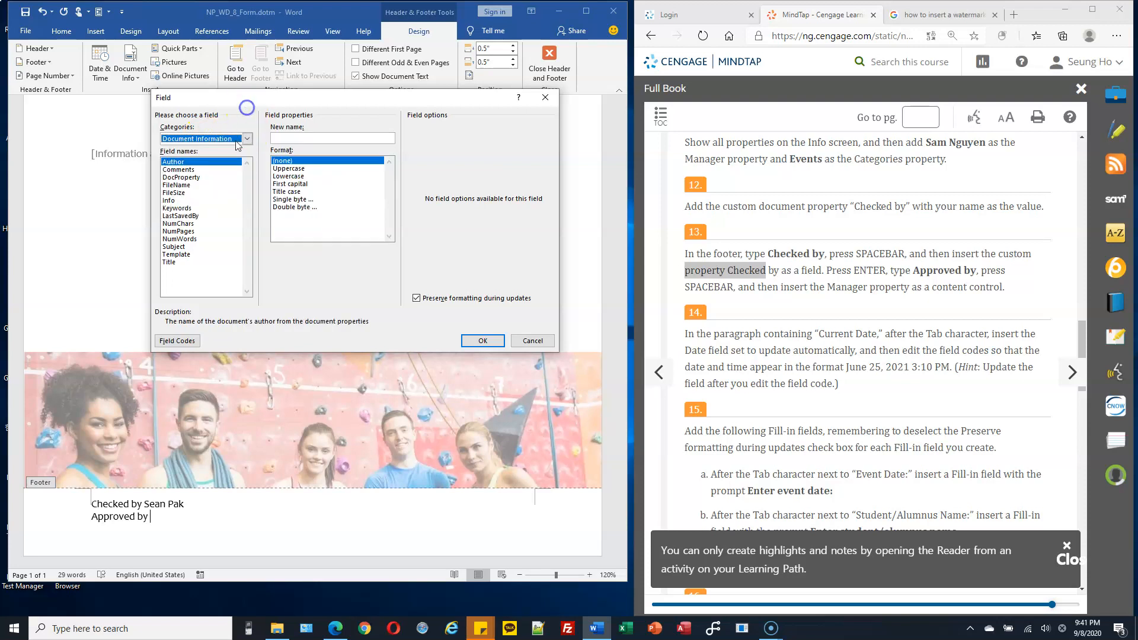
pyautogui.click(196, 177)
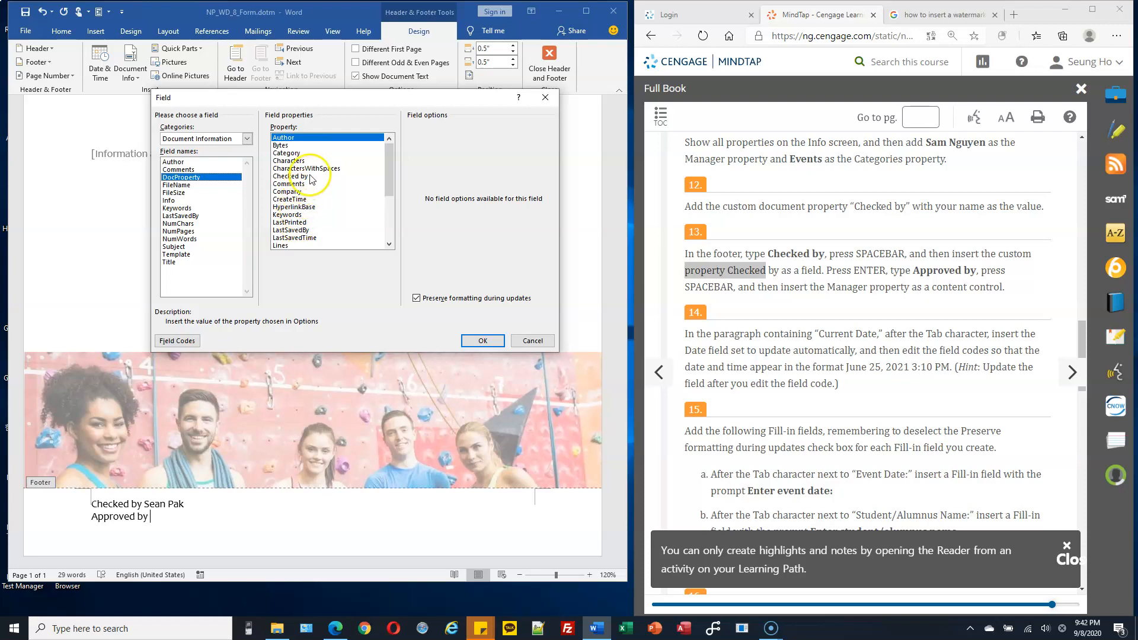
pyautogui.moveTo(390, 182); pyautogui.dragTo(390, 209)
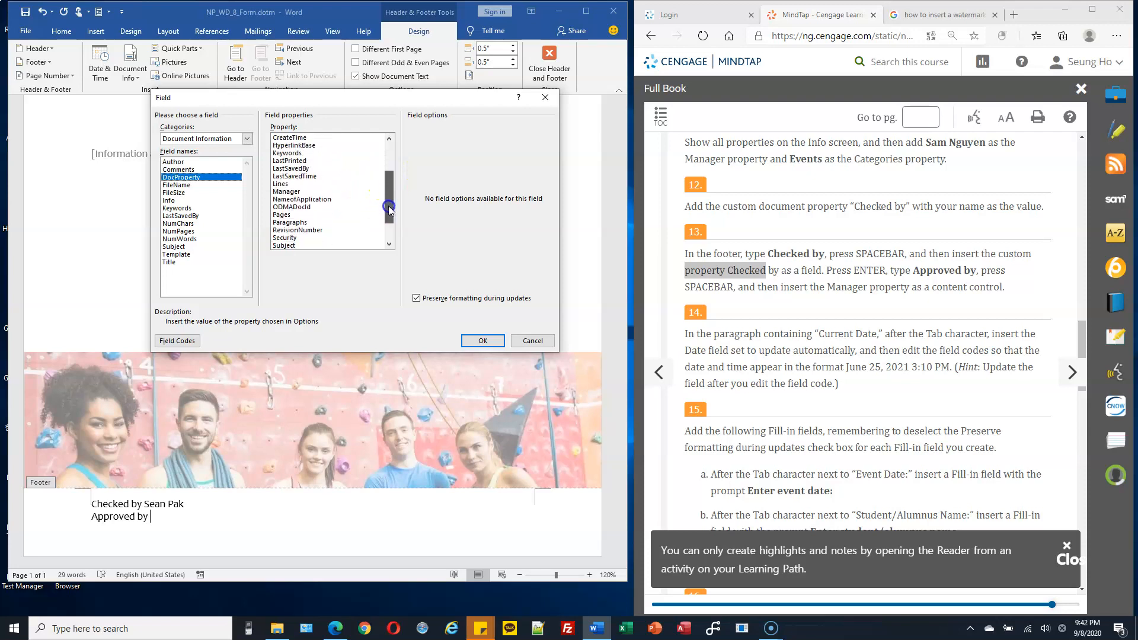
pyautogui.click(302, 191)
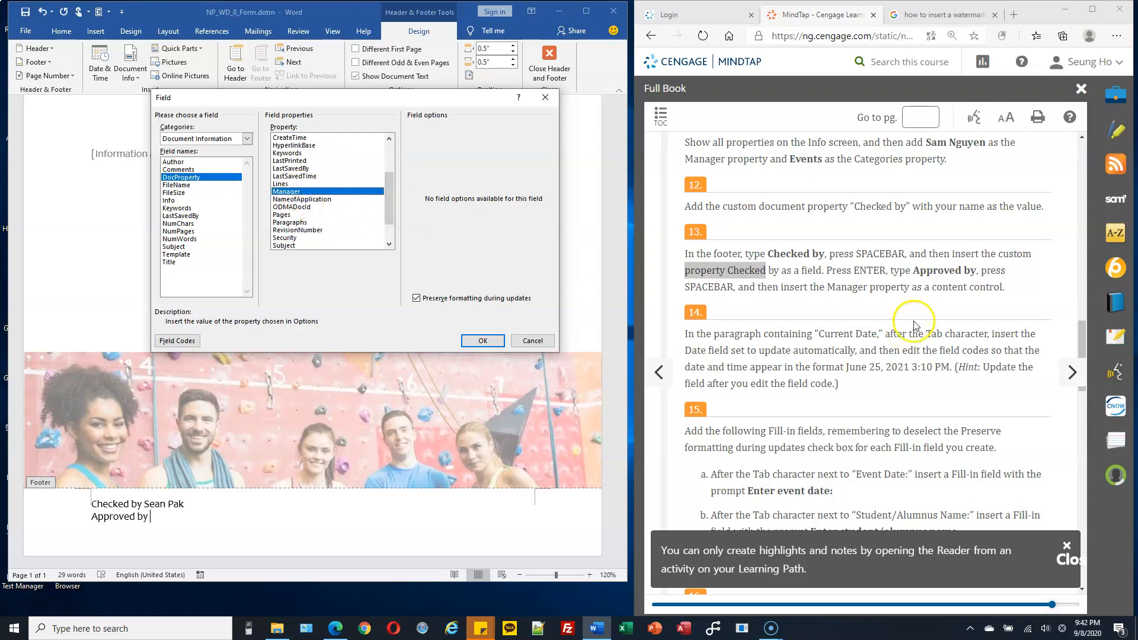
pyautogui.click(483, 341)
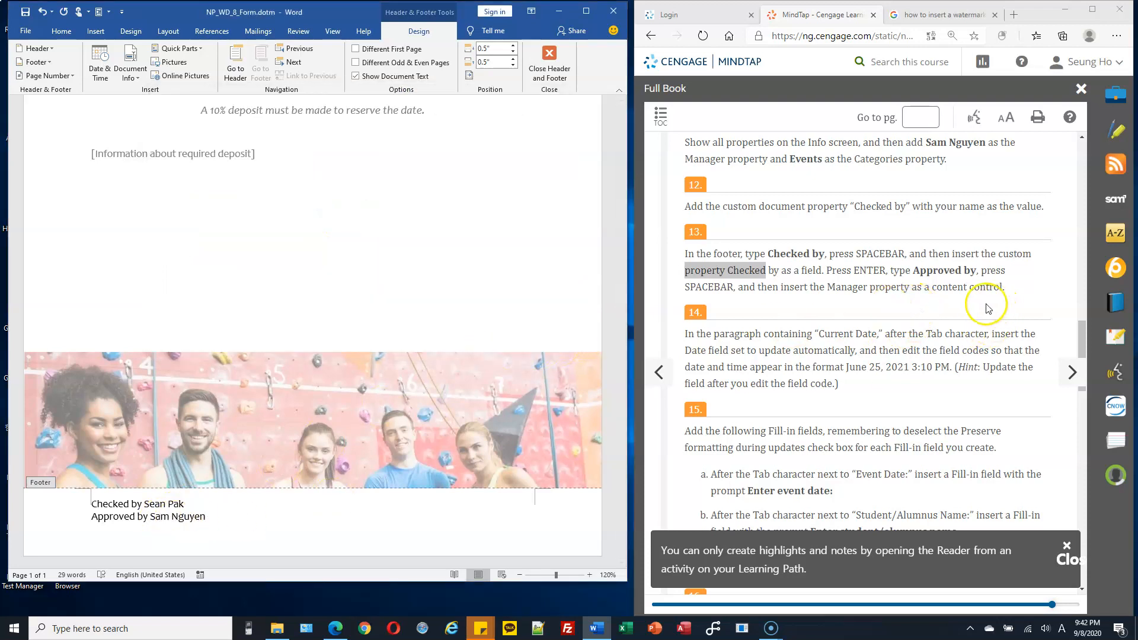
pyautogui.scroll(-1, 978, 302)
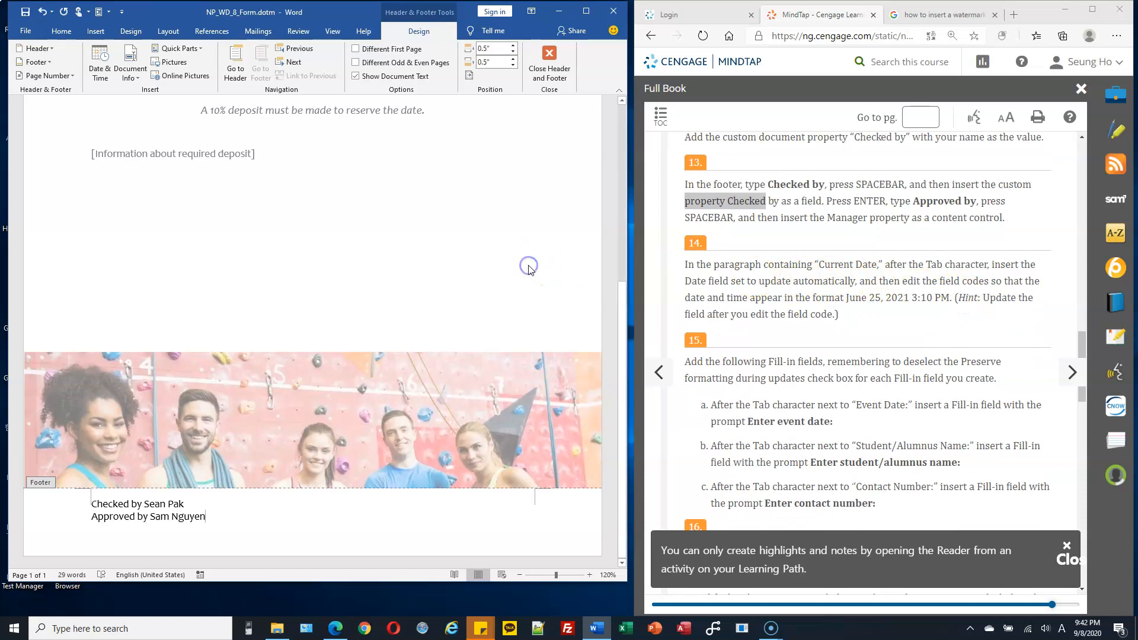
pyautogui.click(546, 60)
# Step: Show the ruler and place the insertion point after the Tab character in the Current Date paragraph
pyautogui.scroll(1, 525, 148)
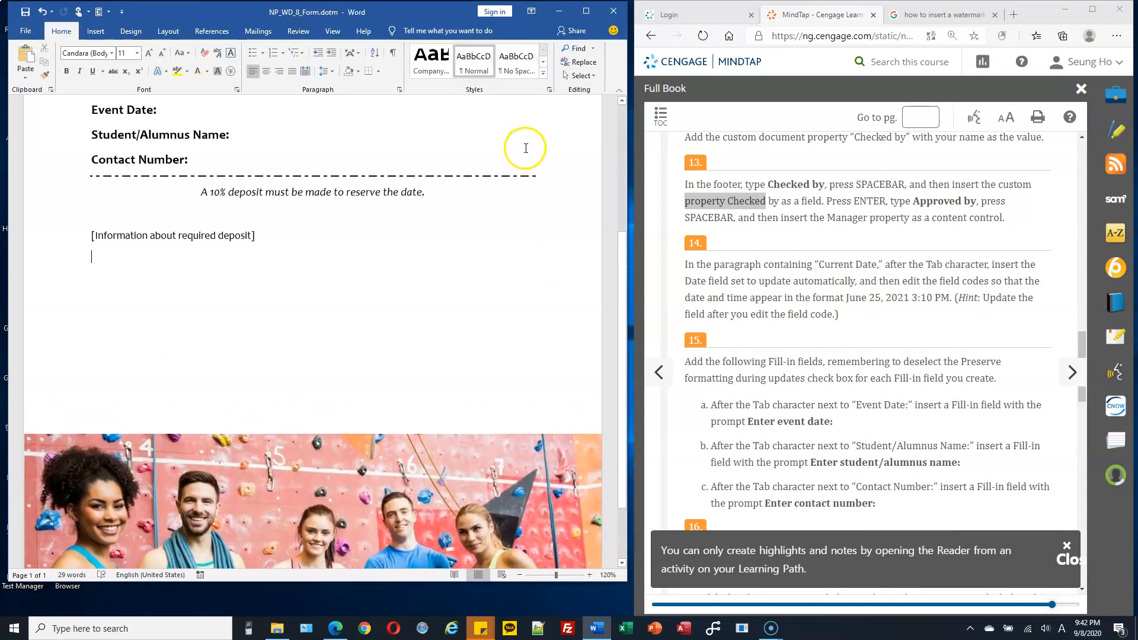
pyautogui.scroll(1, 526, 149)
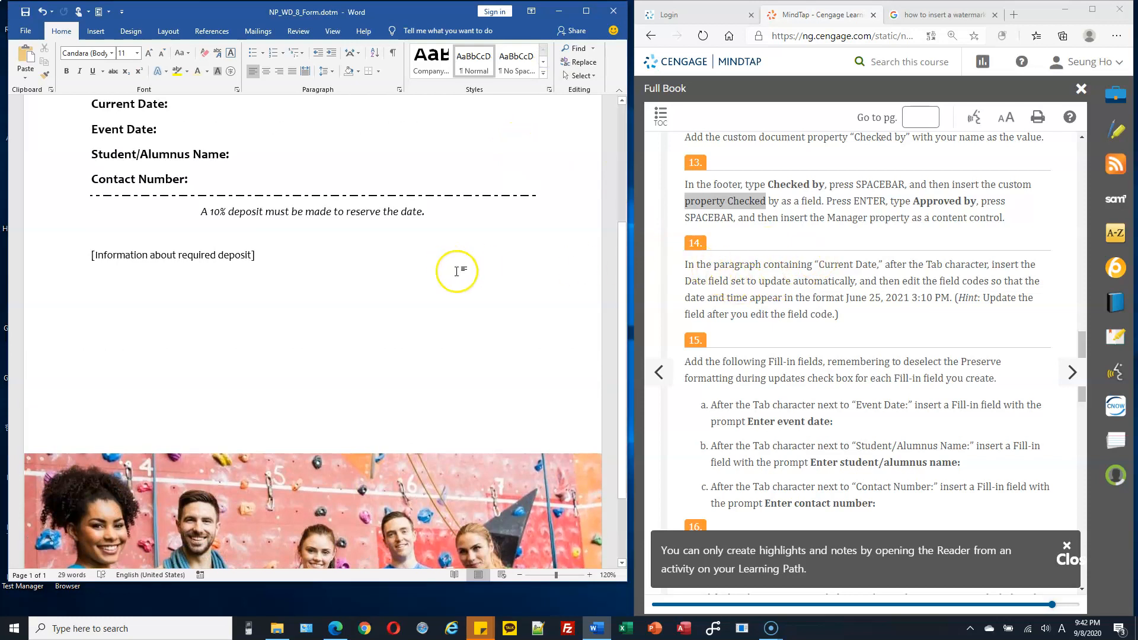
pyautogui.scroll(2, 304, 256)
pyautogui.click(205, 205)
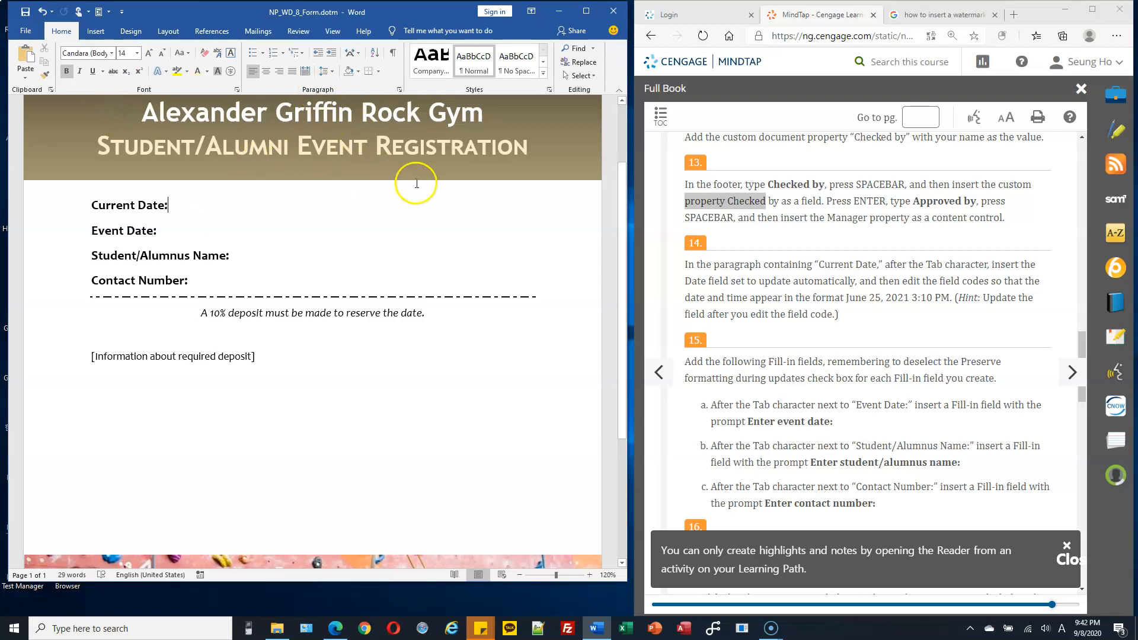
pyautogui.click(335, 35)
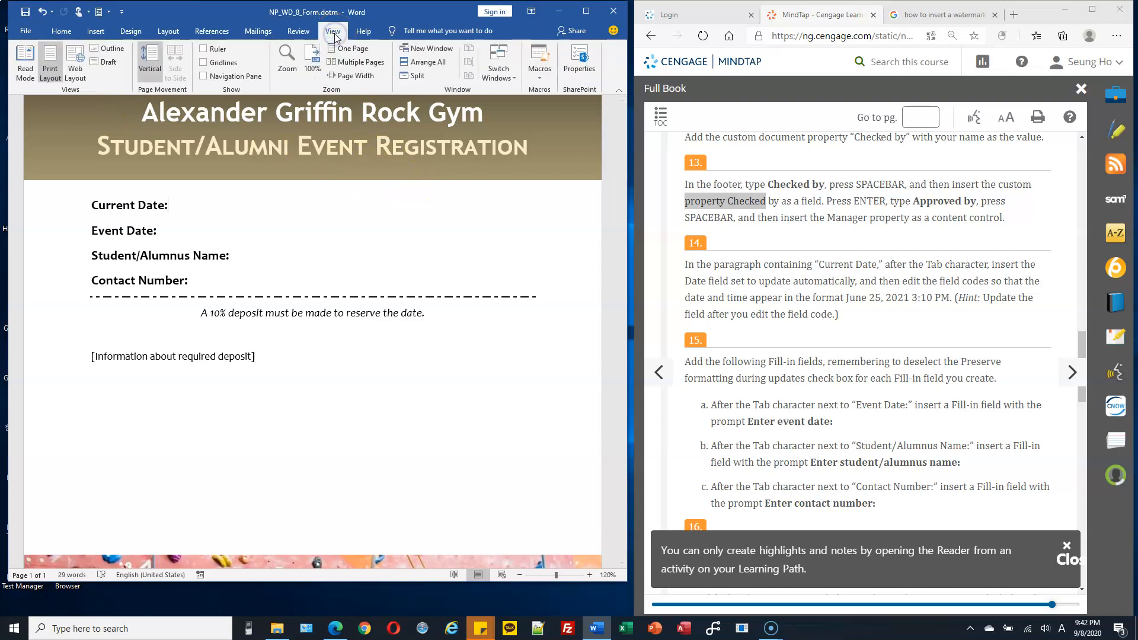
pyautogui.click(215, 50)
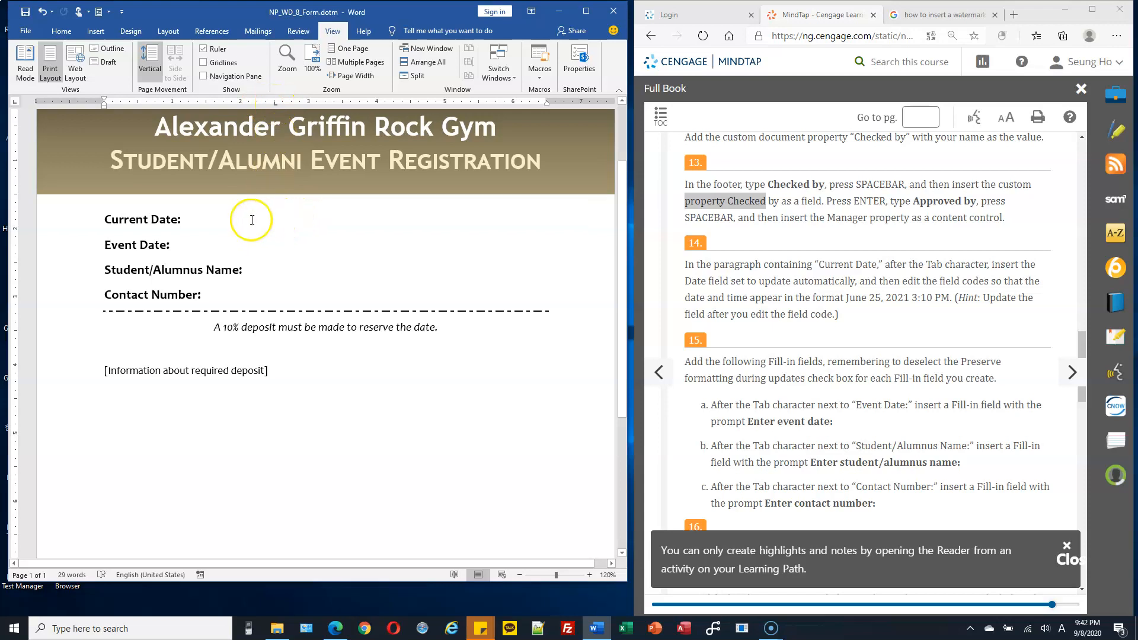
pyautogui.click(307, 237)
pyautogui.click(288, 216)
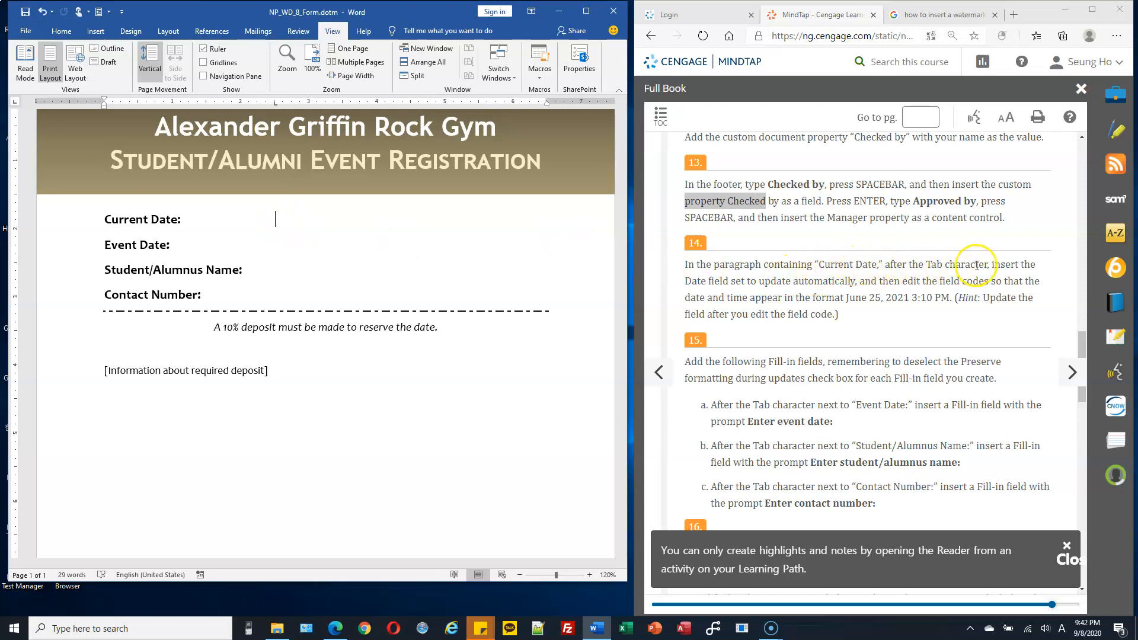
# Step: Insert an automatically updating date in the "September 8, 2020" format after the Tab character in the Current Date paragraph
pyautogui.moveTo(685, 281); pyautogui.dragTo(726, 279)
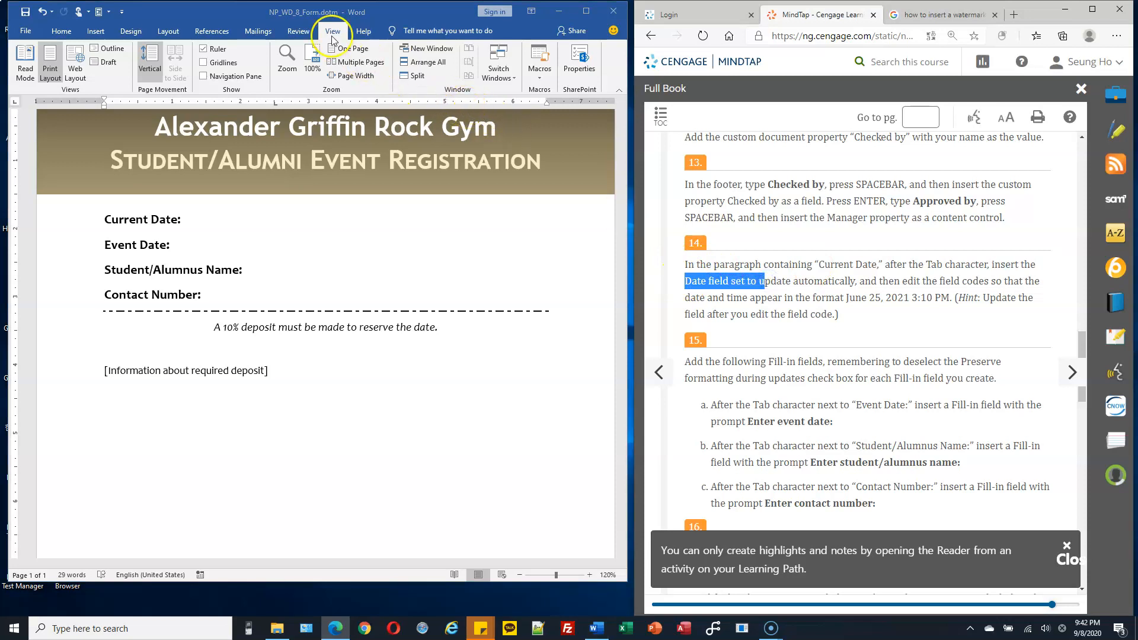
pyautogui.click(96, 35)
pyautogui.click(96, 33)
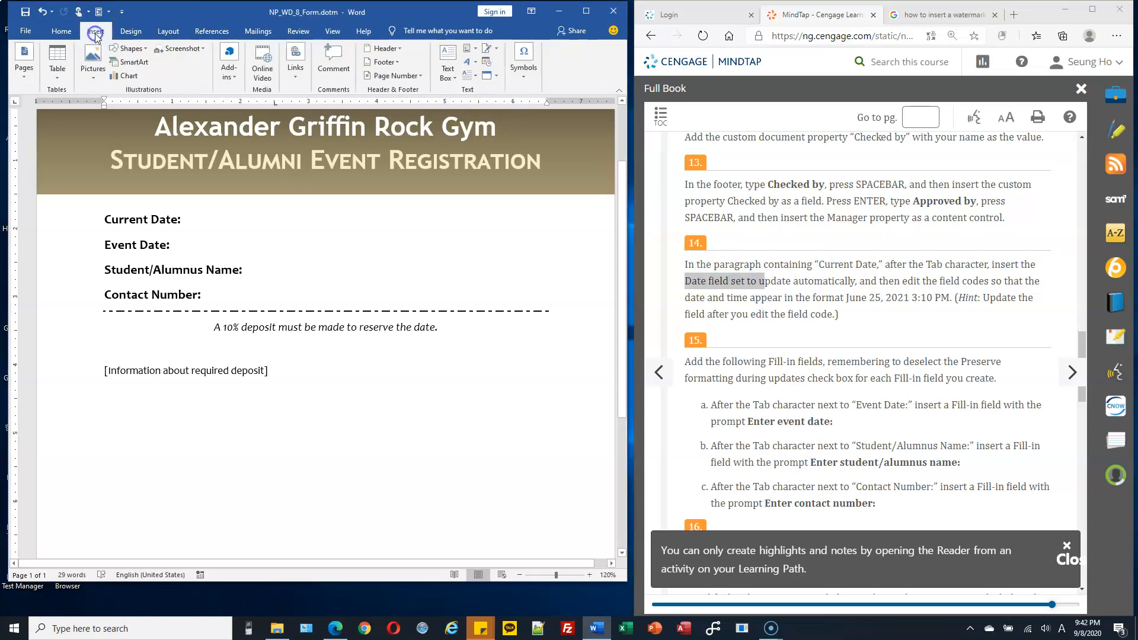
pyautogui.click(487, 63)
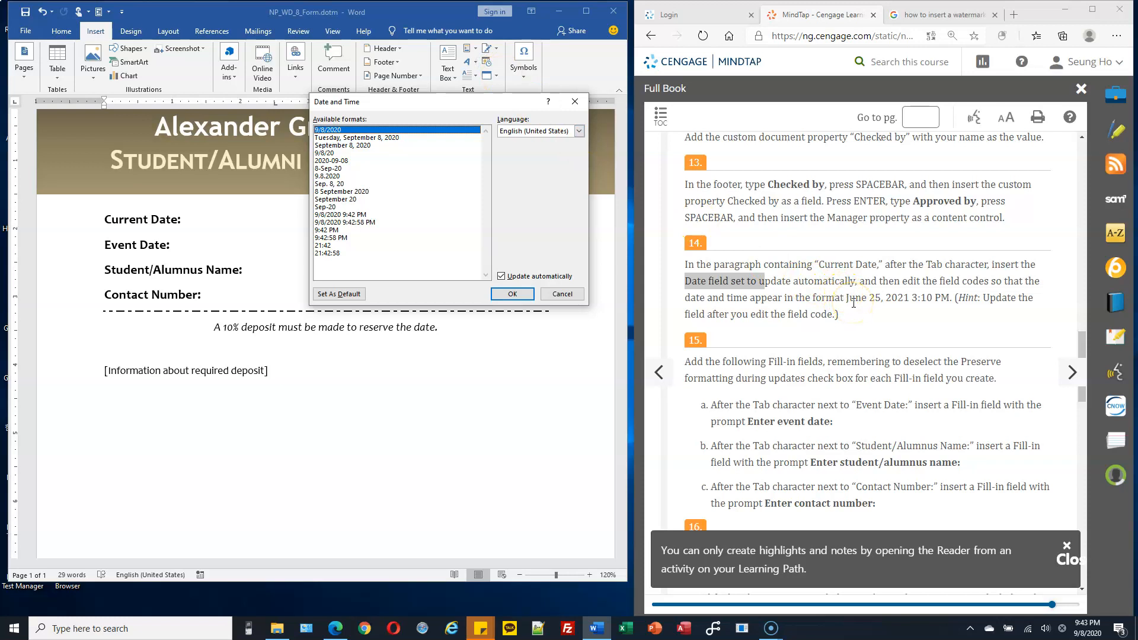
pyautogui.moveTo(849, 299); pyautogui.dragTo(911, 298)
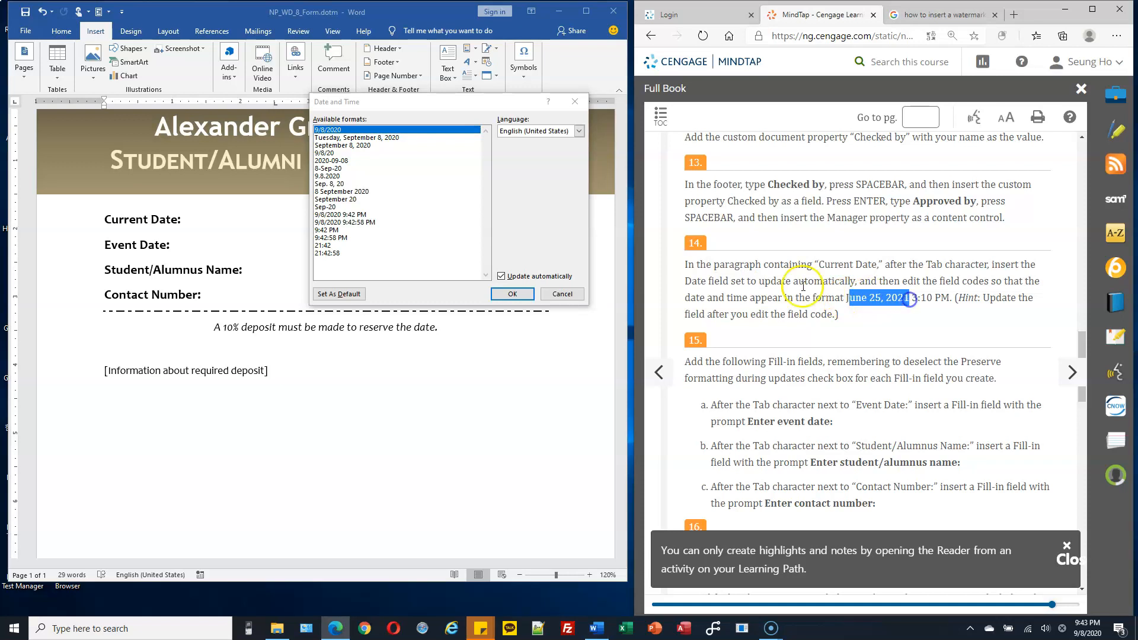
pyautogui.click(350, 145)
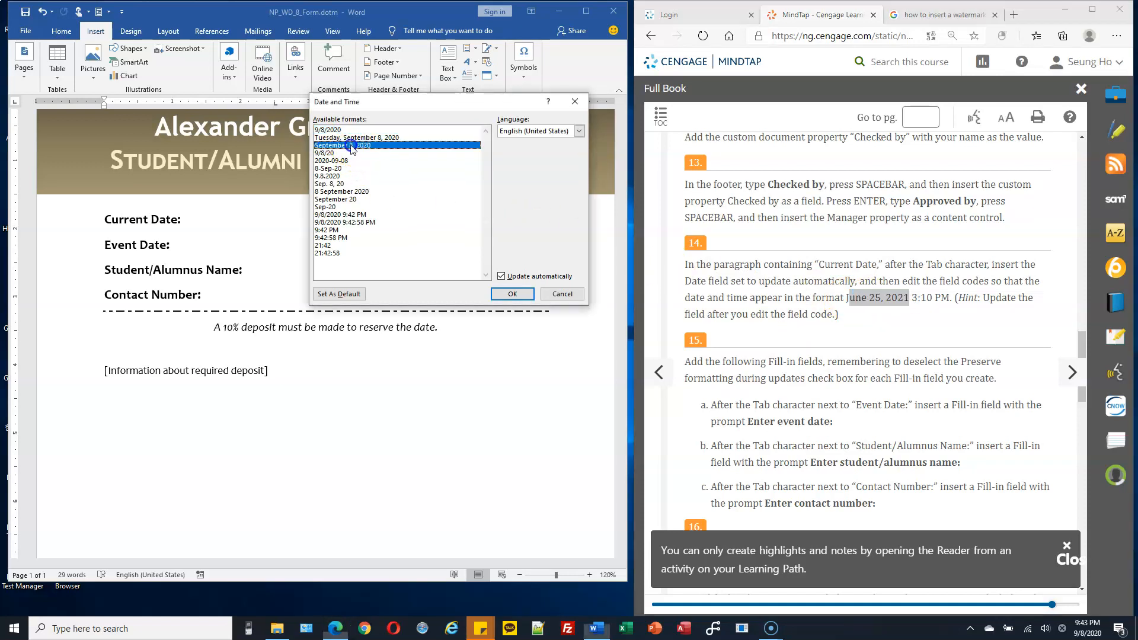
pyautogui.click(512, 294)
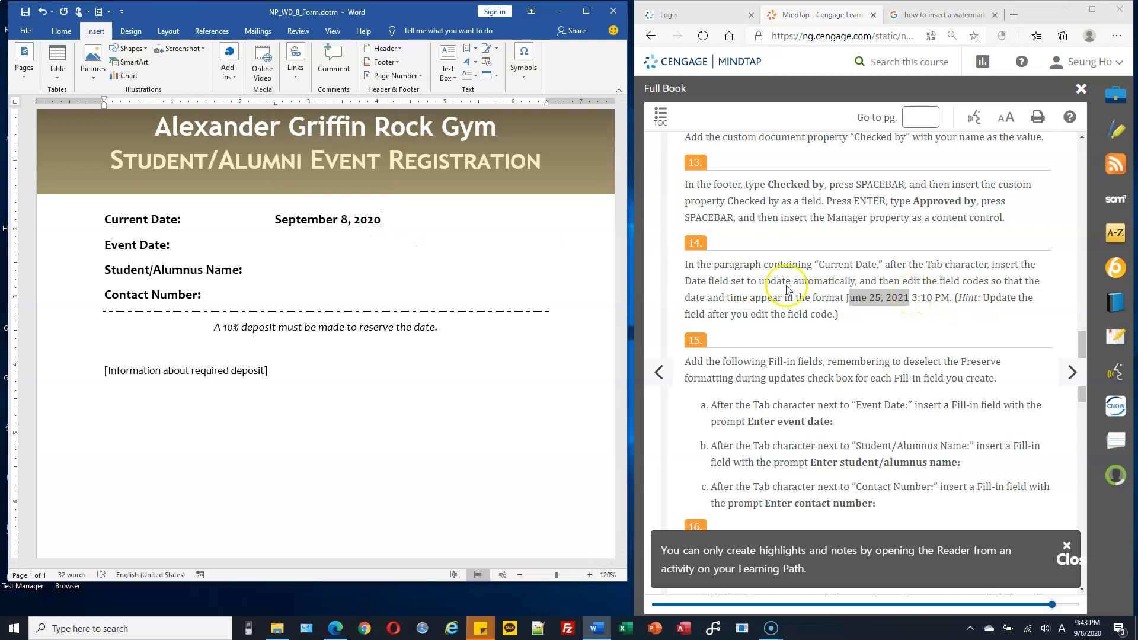
# Step: Open the date field in the Current Date paragraph for editing and copy the time format code h:mm am/pm
pyautogui.click(366, 224)
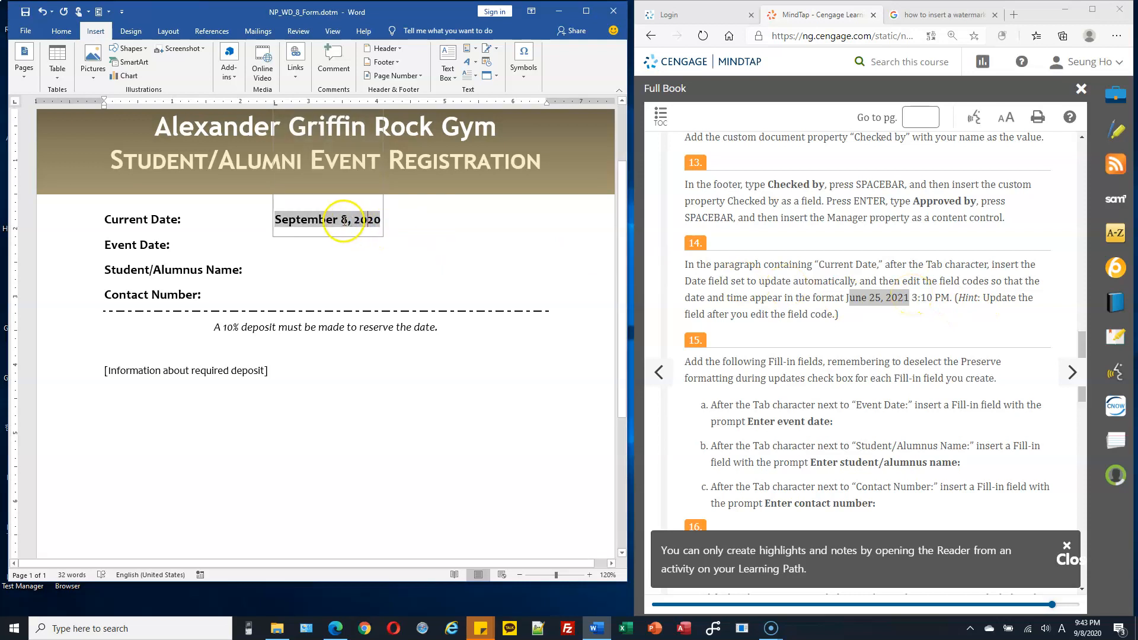
pyautogui.rightClick(340, 220)
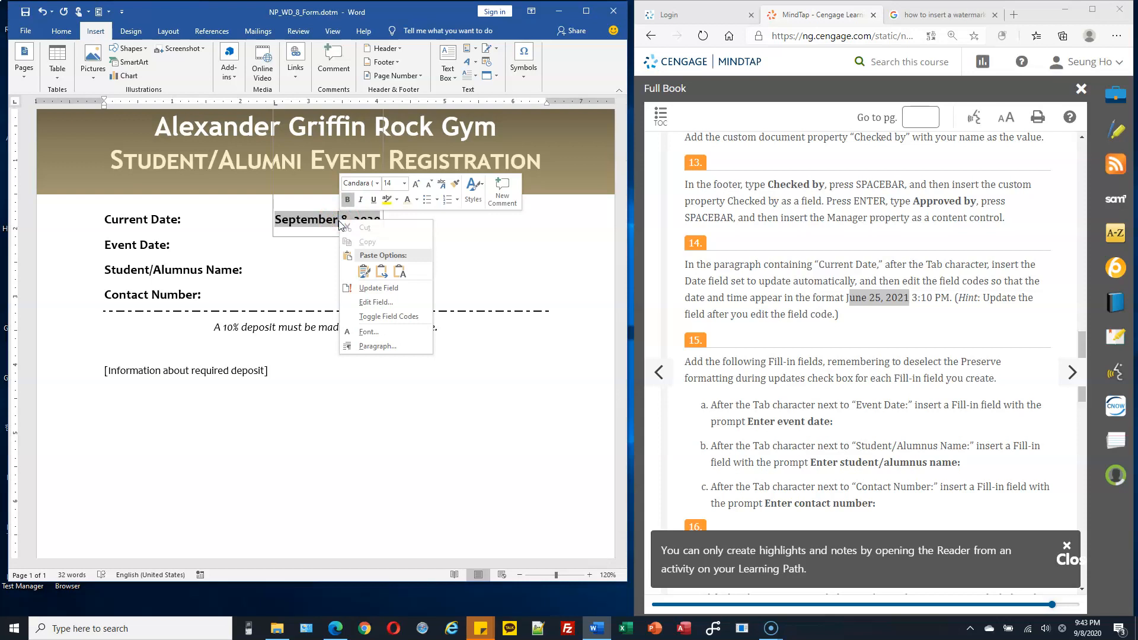
pyautogui.click(375, 302)
pyautogui.moveTo(372, 98); pyautogui.dragTo(418, 96)
pyautogui.click(389, 141)
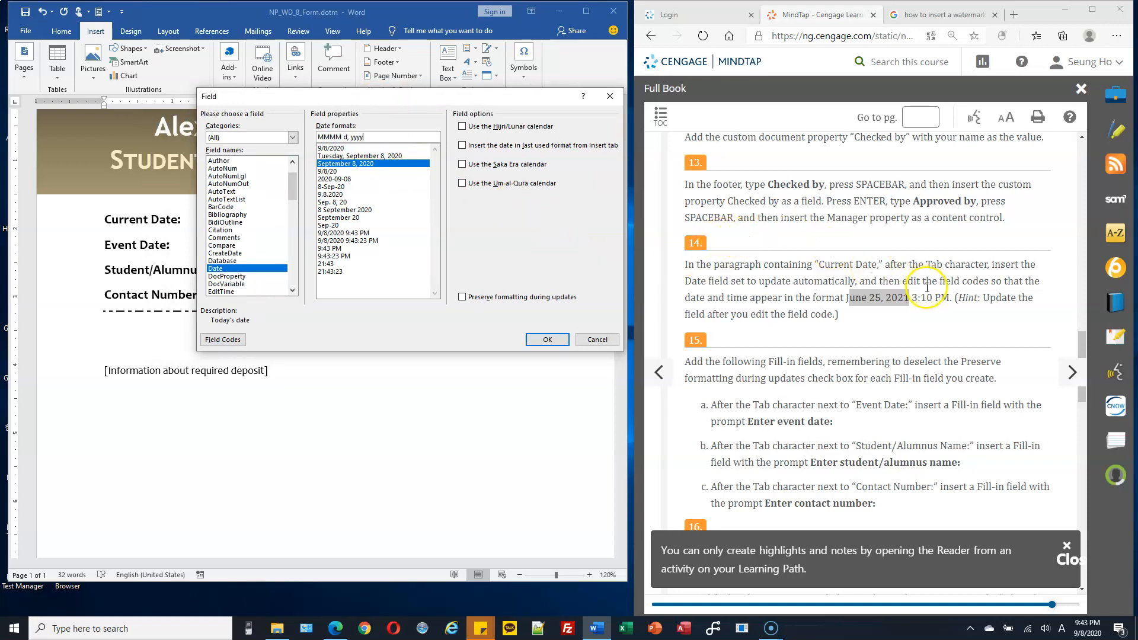
pyautogui.moveTo(914, 297); pyautogui.dragTo(950, 295)
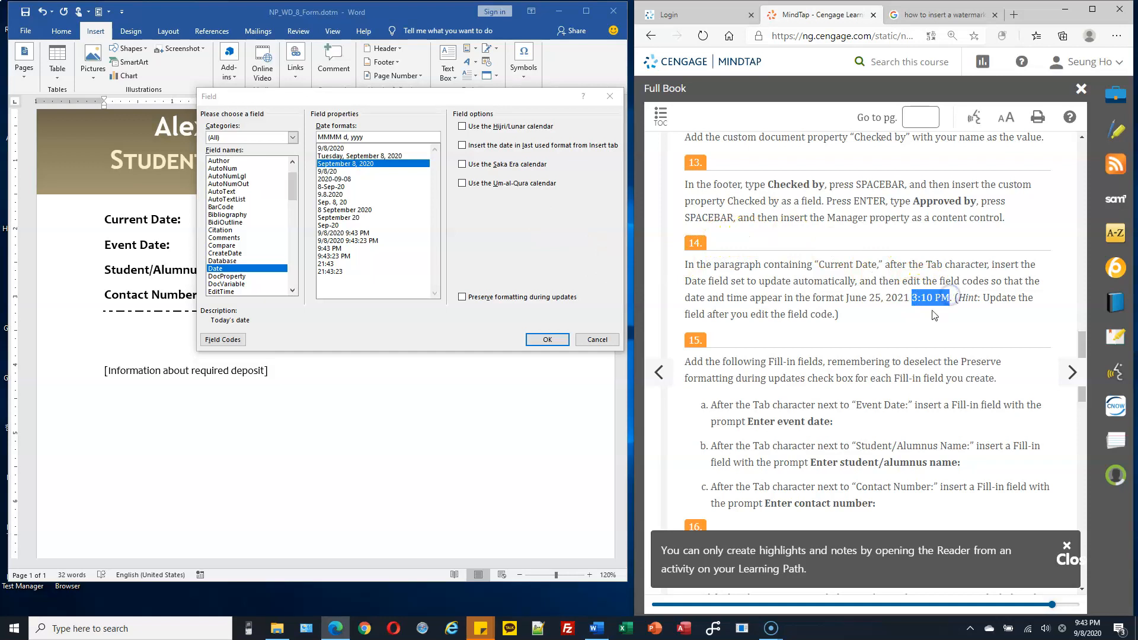
pyautogui.click(335, 249)
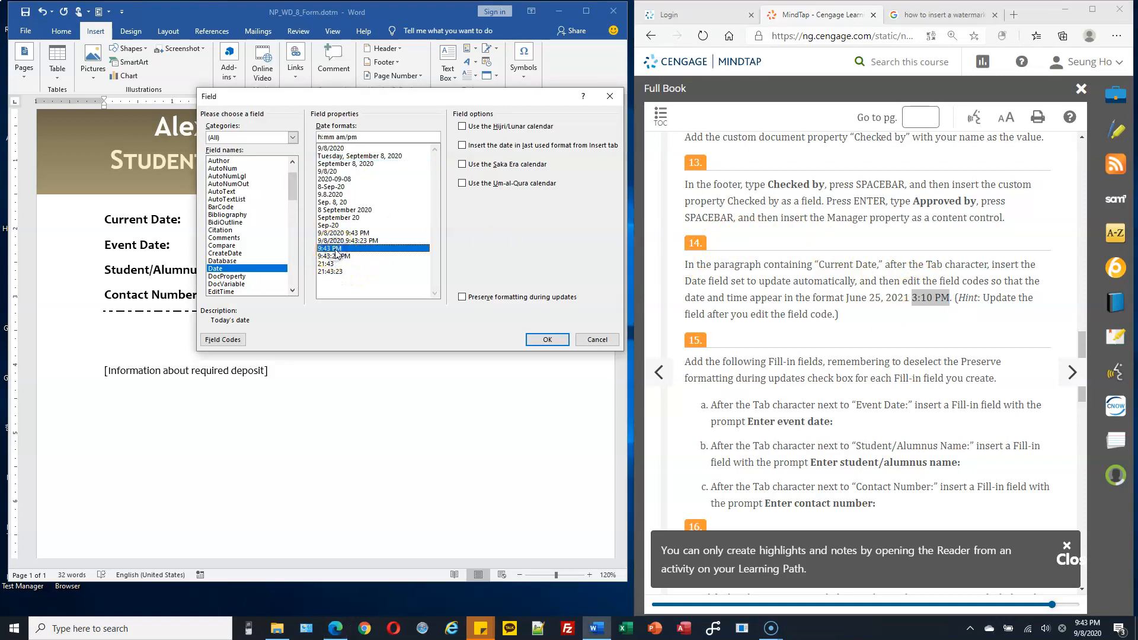
pyautogui.click(367, 138)
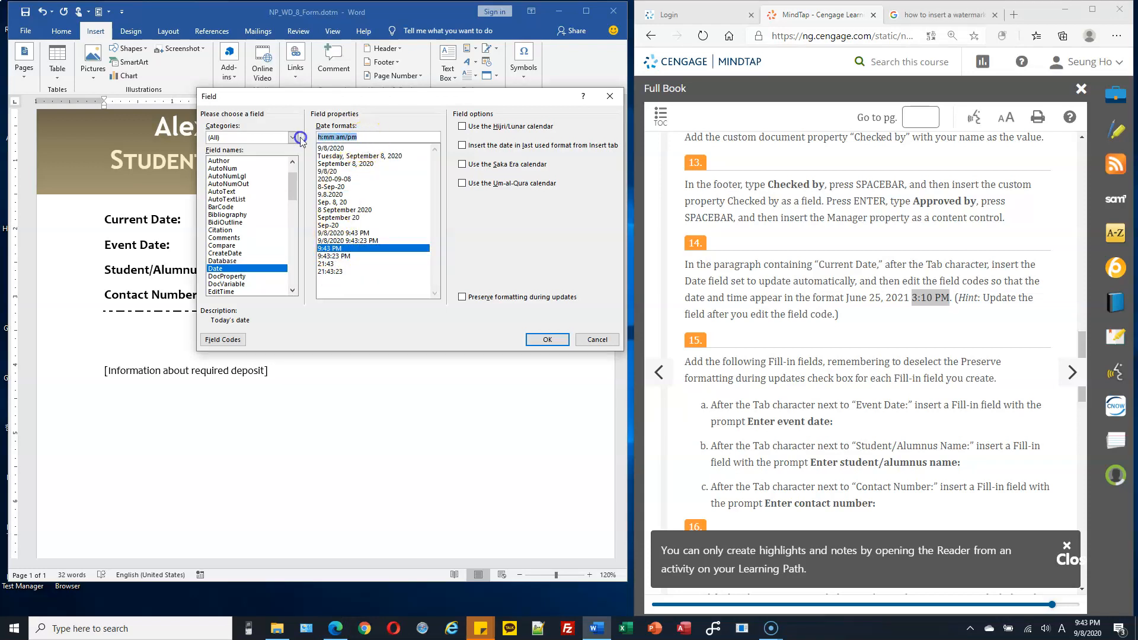
pyautogui.click(344, 252)
pyautogui.rightClick(330, 140)
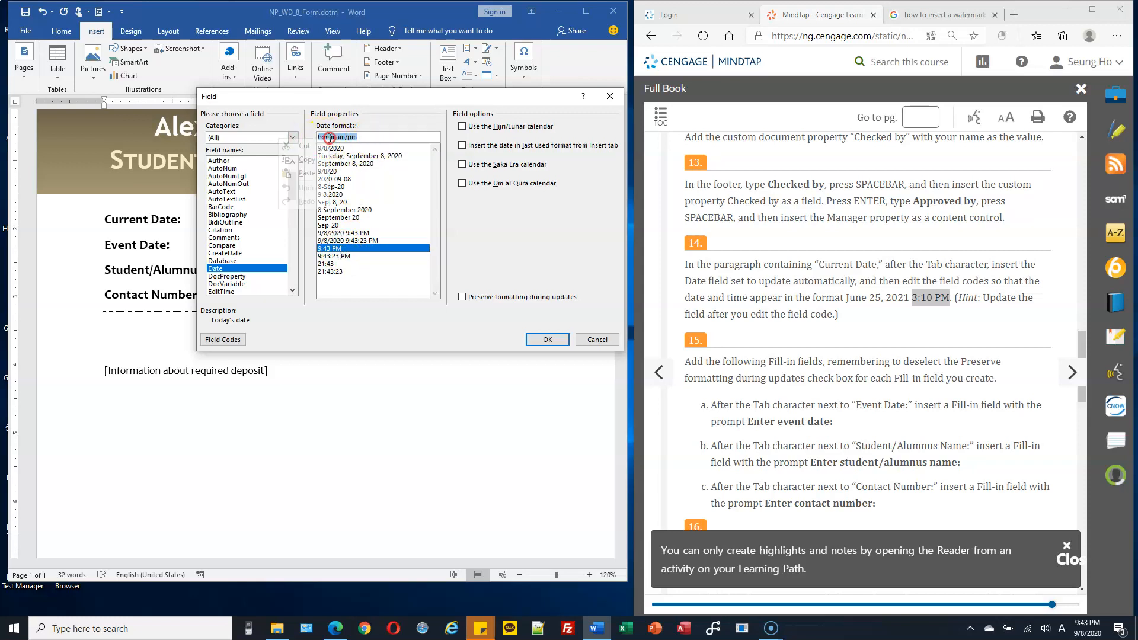
pyautogui.click(310, 160)
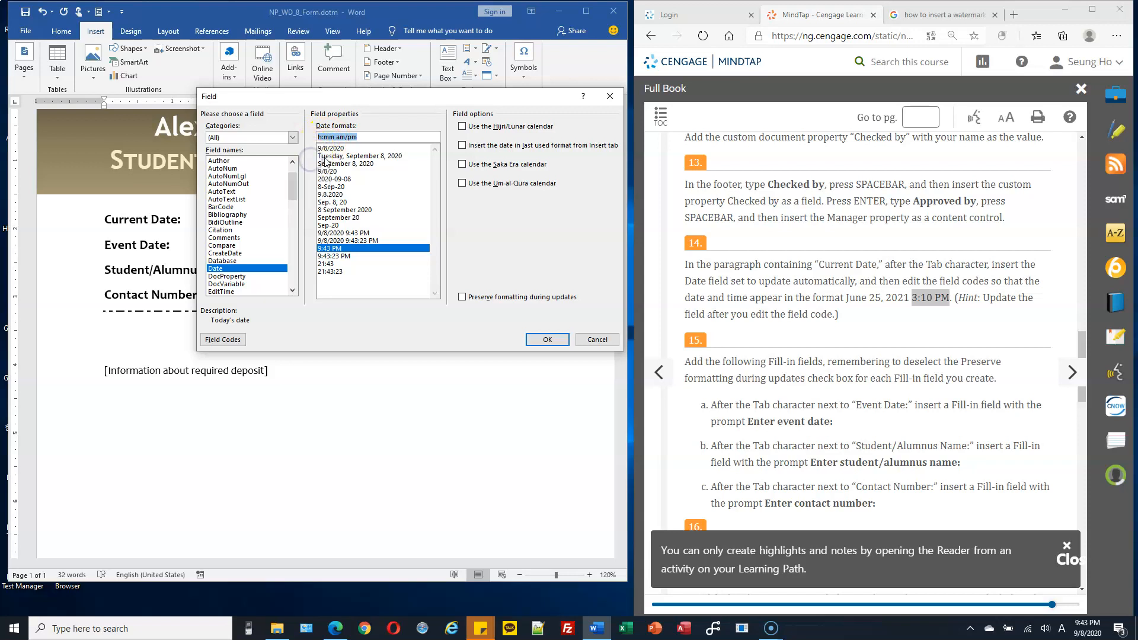
# Step: Set the Current Date field's format to MMMM d, yyyy h:mm am/pm by adding the copied time code to the date format
pyautogui.click(353, 164)
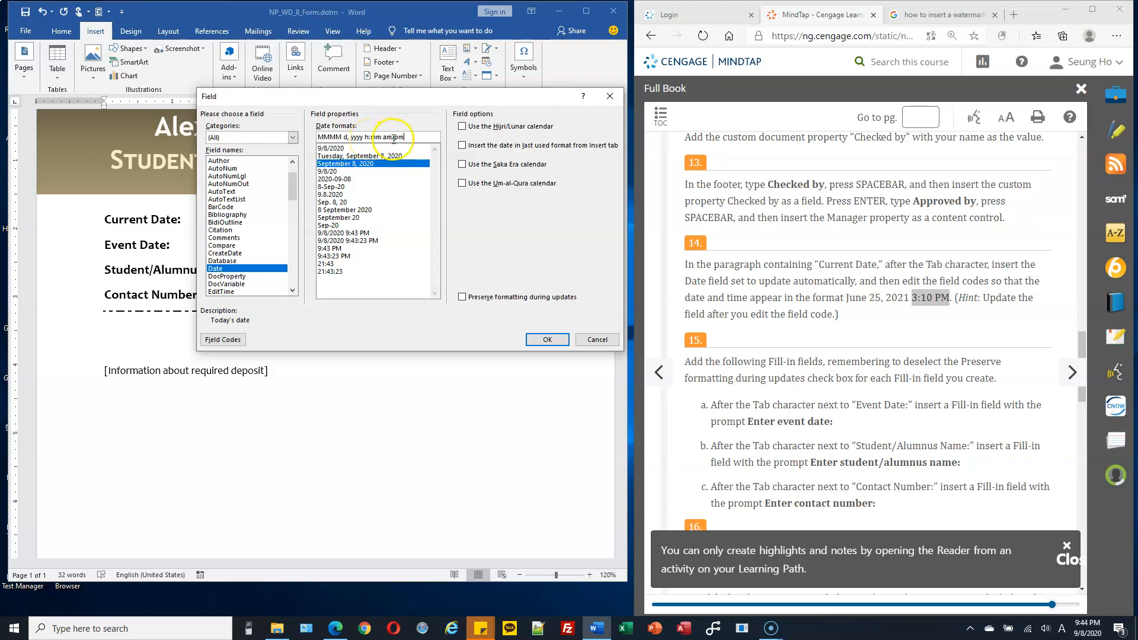
pyautogui.moveTo(365, 137); pyautogui.dragTo(411, 134)
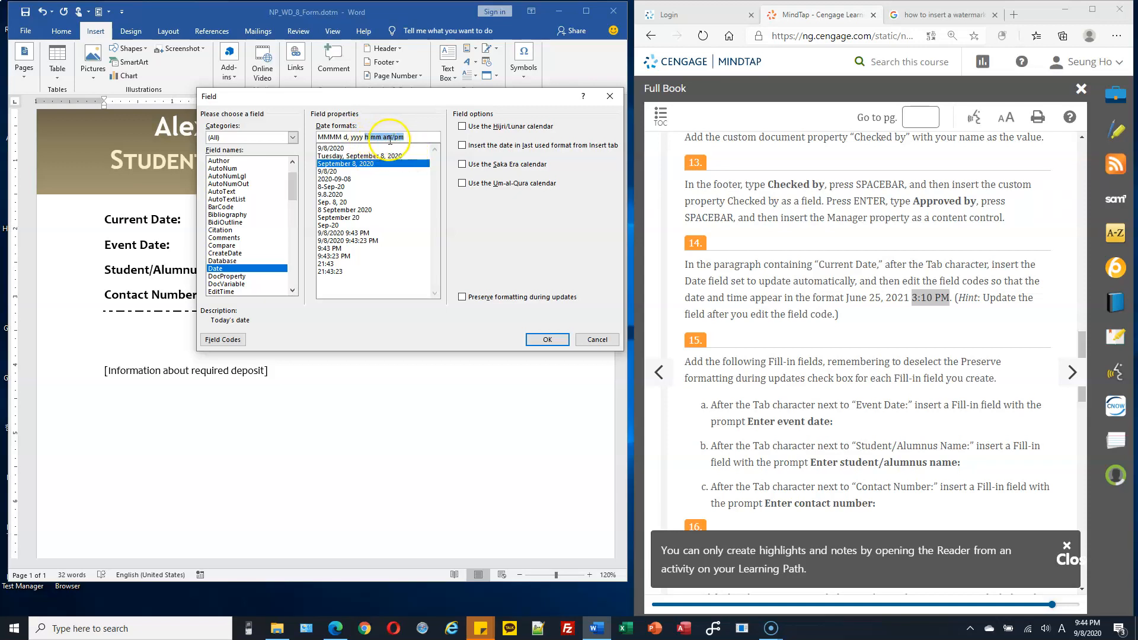
pyautogui.click(547, 339)
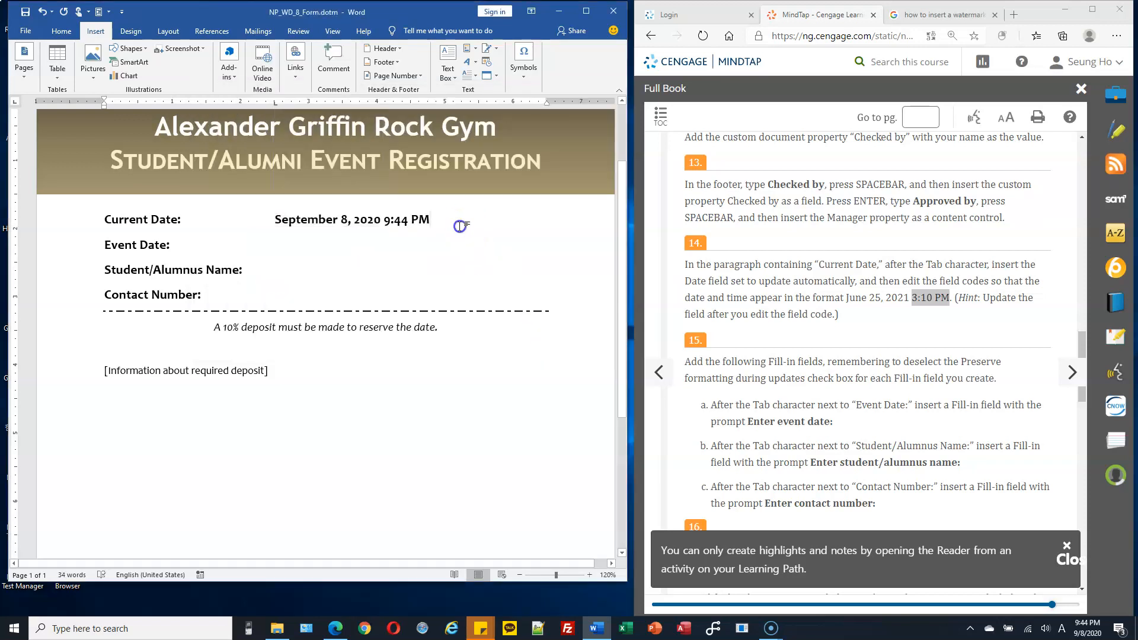
pyautogui.click(367, 222)
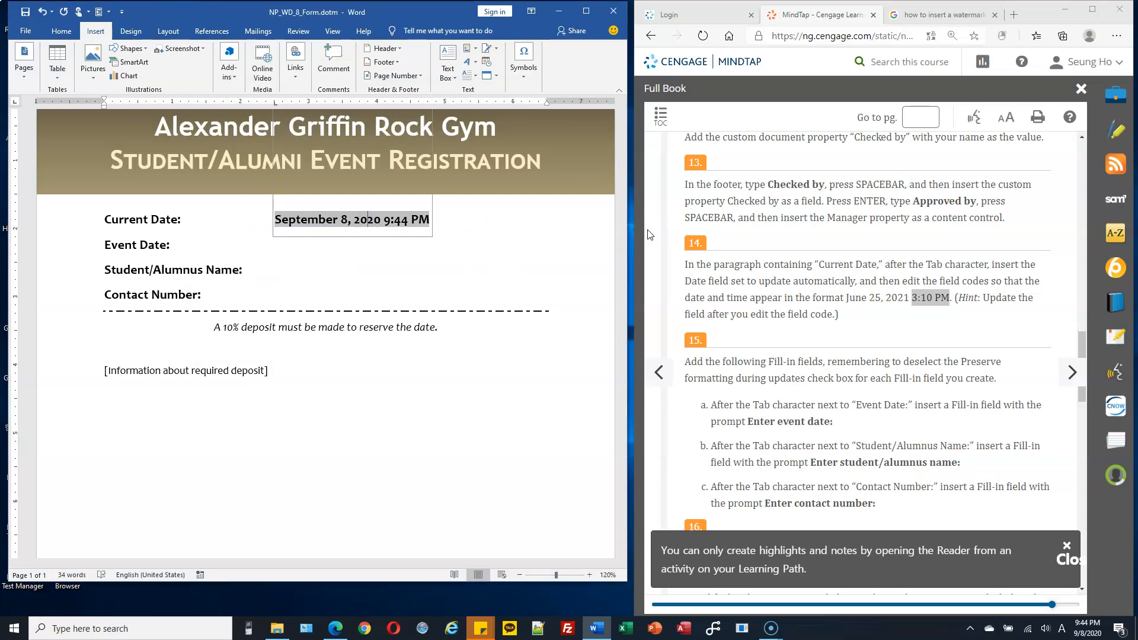
# Step: Read instruction 15 about the Fill-in fields and place the insertion point after the Tab character in the Event Date paragraph
pyautogui.scroll(-3, 759, 299)
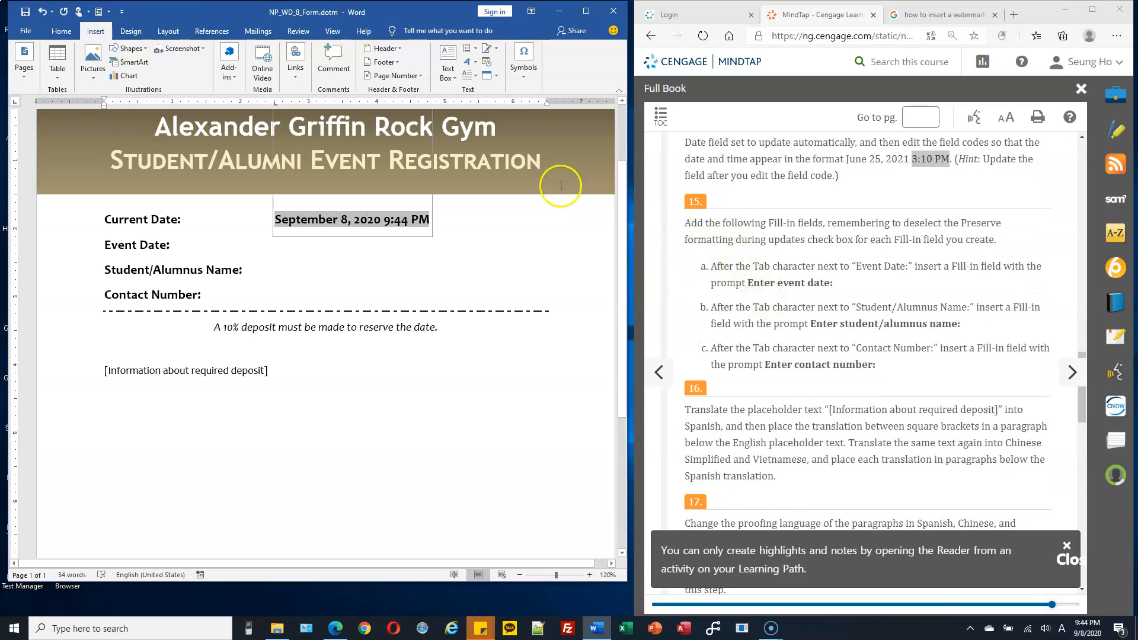
pyautogui.moveTo(774, 223); pyautogui.dragTo(824, 224)
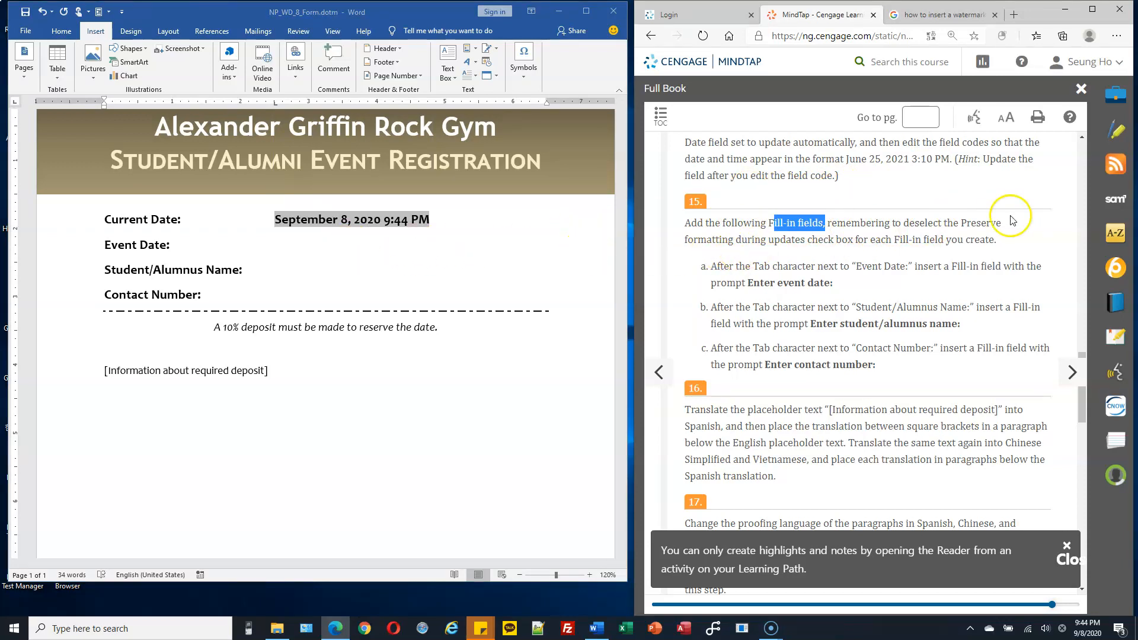
pyautogui.moveTo(688, 239); pyautogui.dragTo(974, 237)
pyautogui.doubleClick(924, 223)
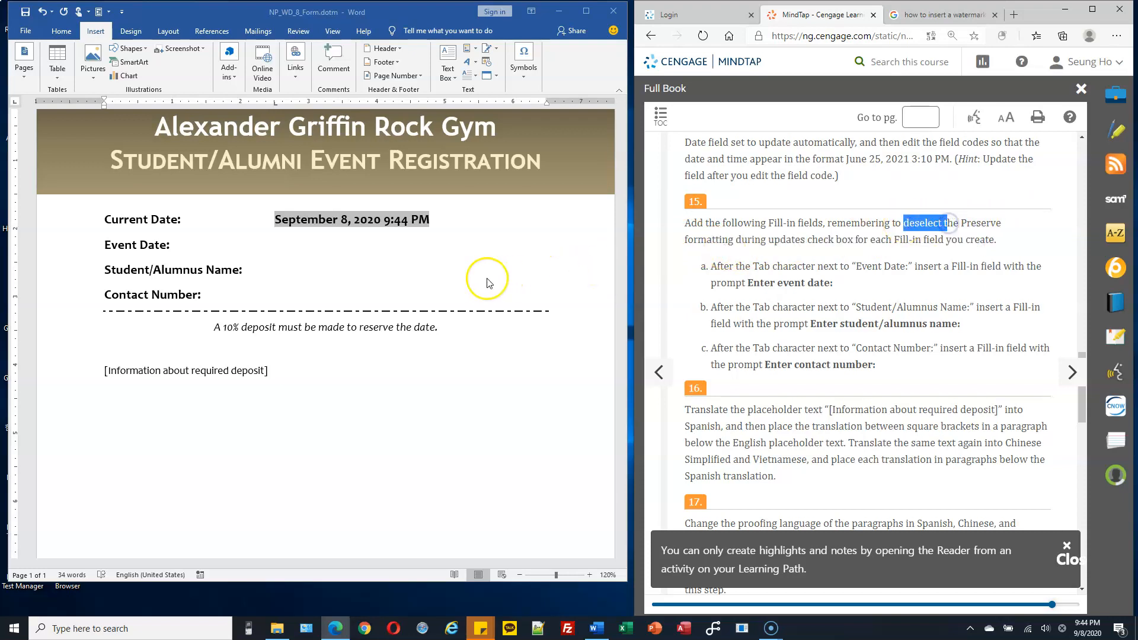
pyautogui.click(344, 267)
pyautogui.click(316, 246)
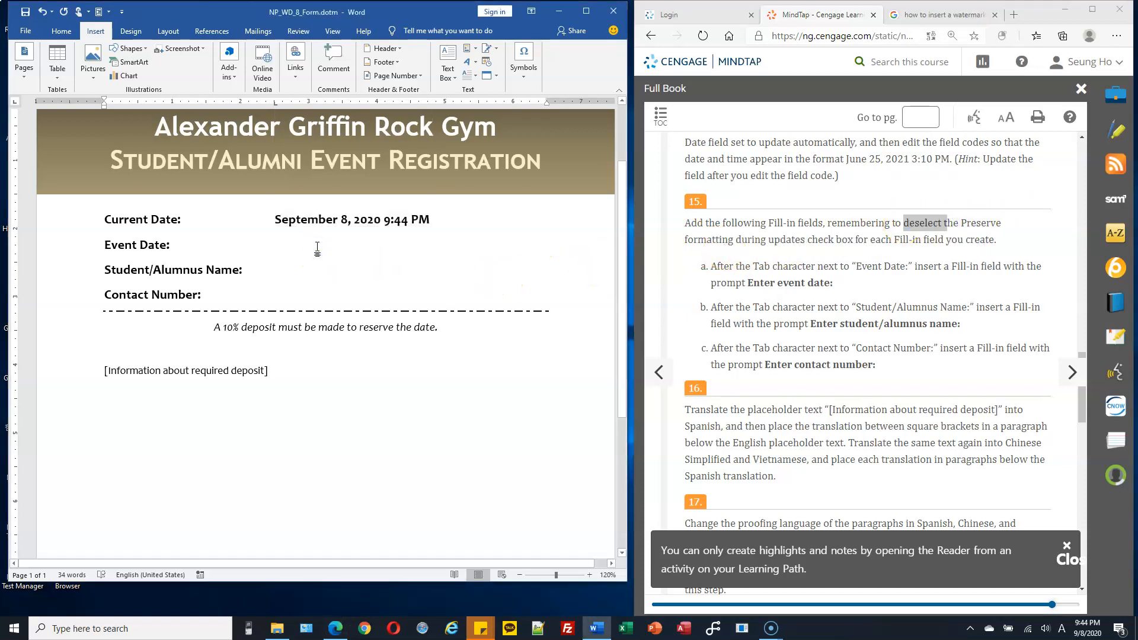
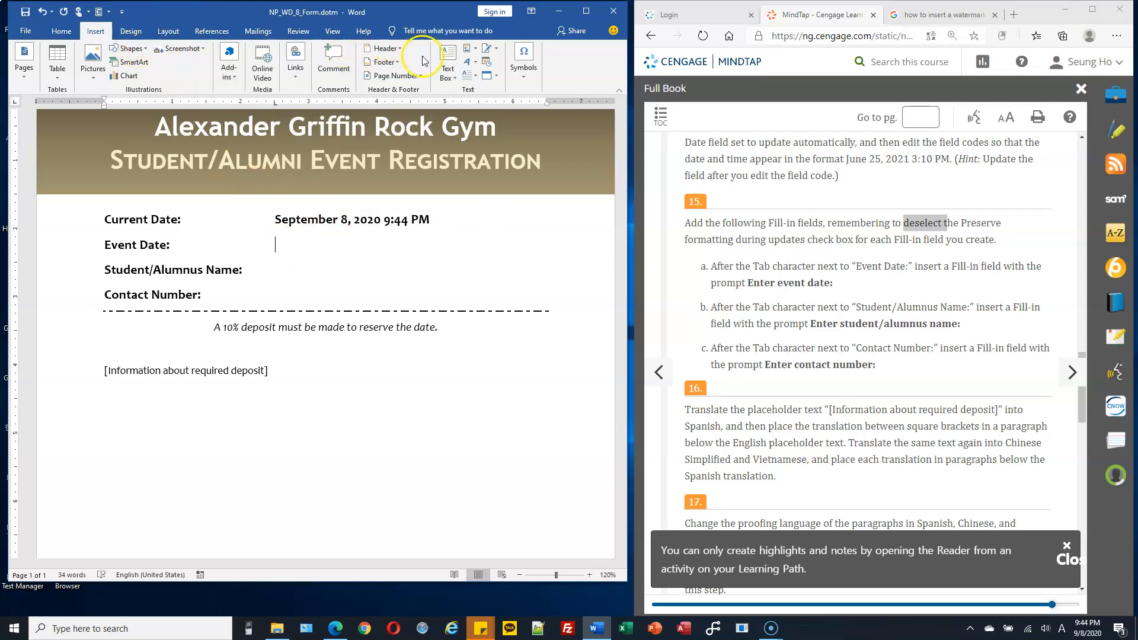
# Step: Start inserting a field after the Tab character in the Event Date paragraph and choose Fill-in as the field type
pyautogui.click(473, 51)
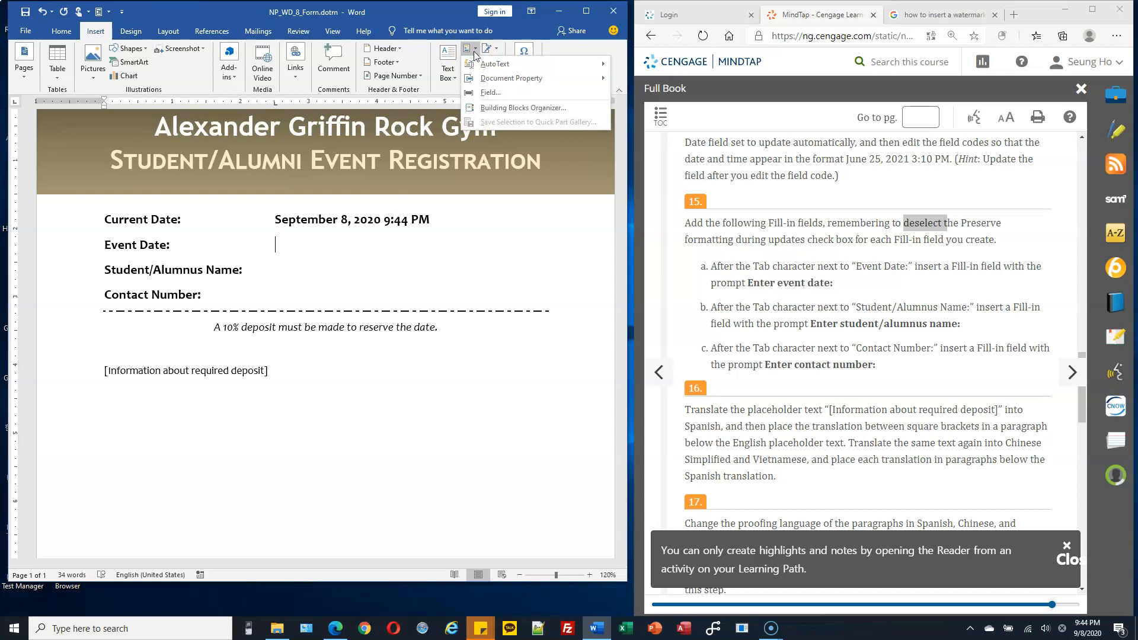
pyautogui.click(497, 95)
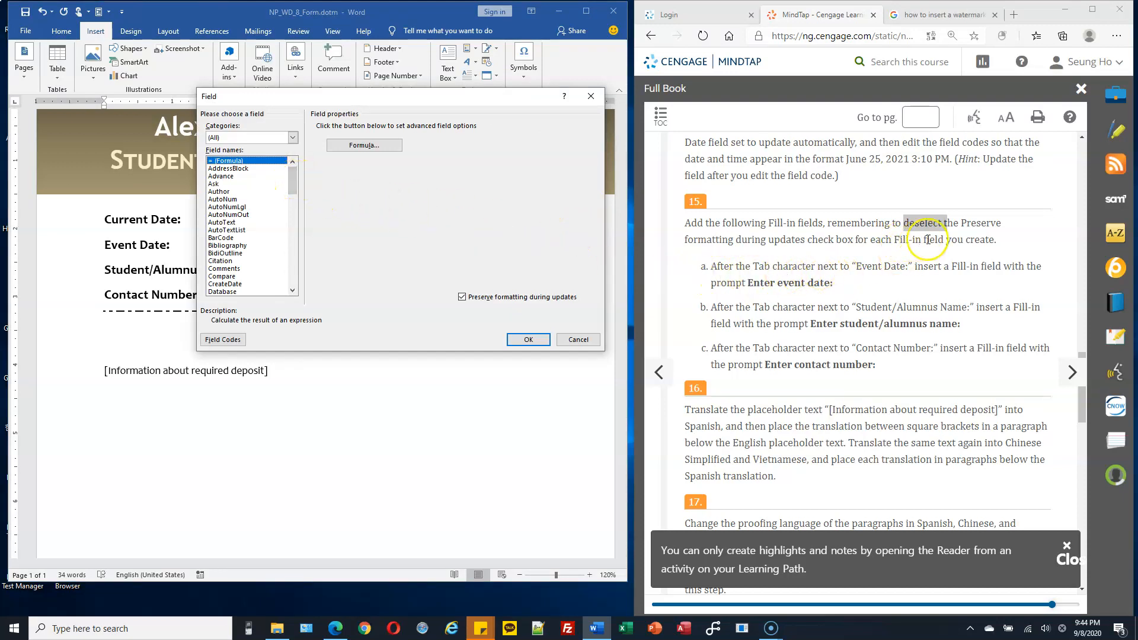
pyautogui.moveTo(894, 240); pyautogui.dragTo(943, 239)
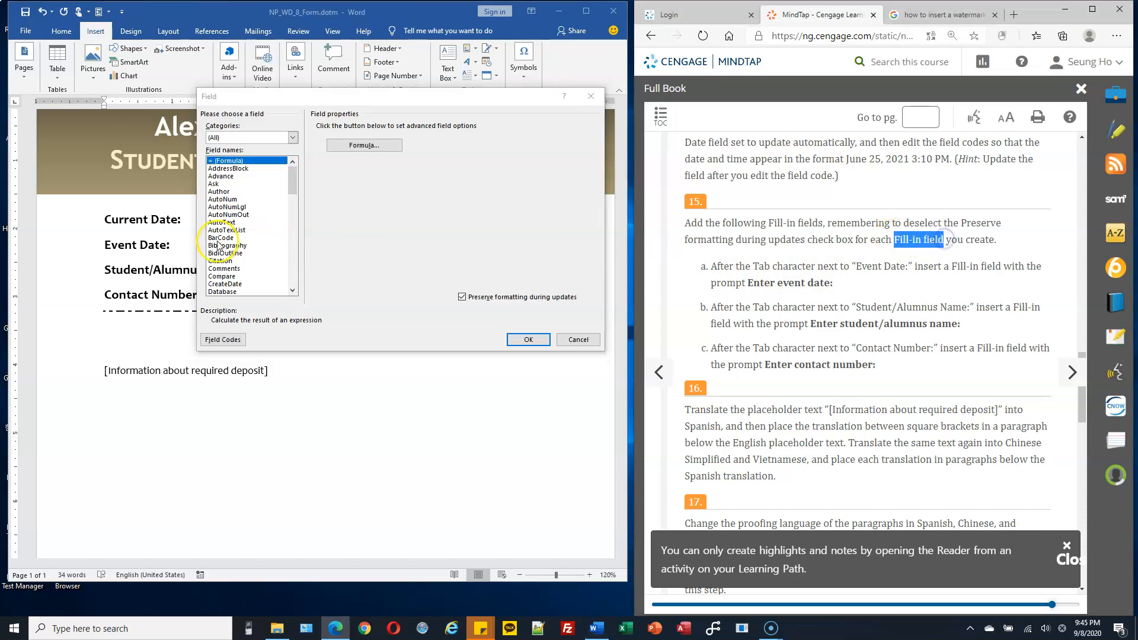
pyautogui.click(293, 189)
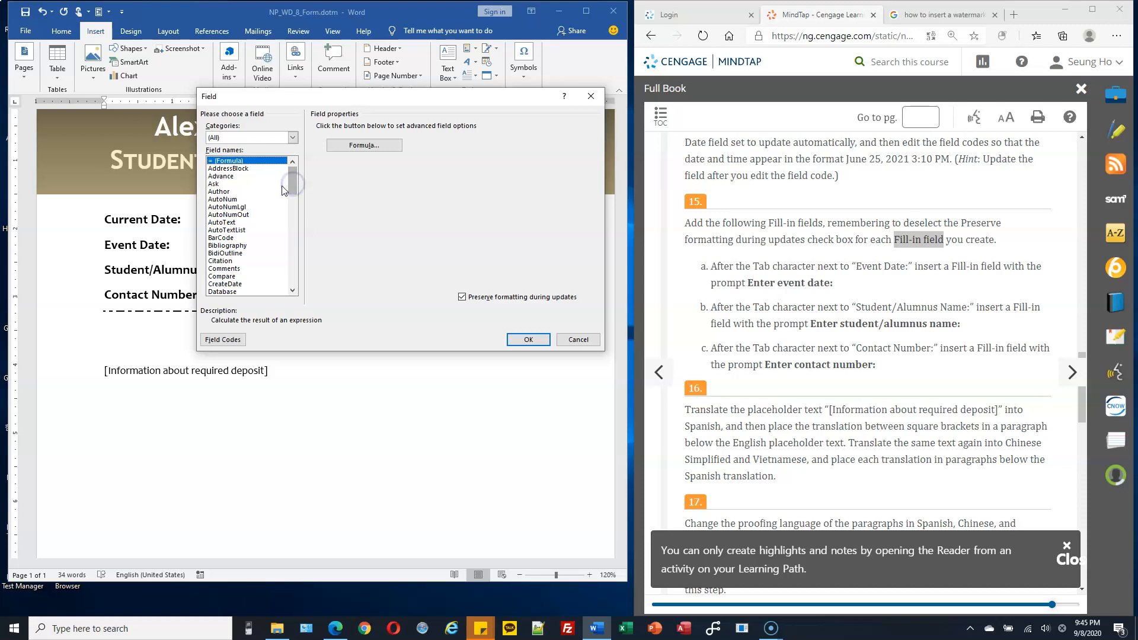
pyautogui.press('f')
pyautogui.scroll(-3, 237, 212)
pyautogui.click(231, 237)
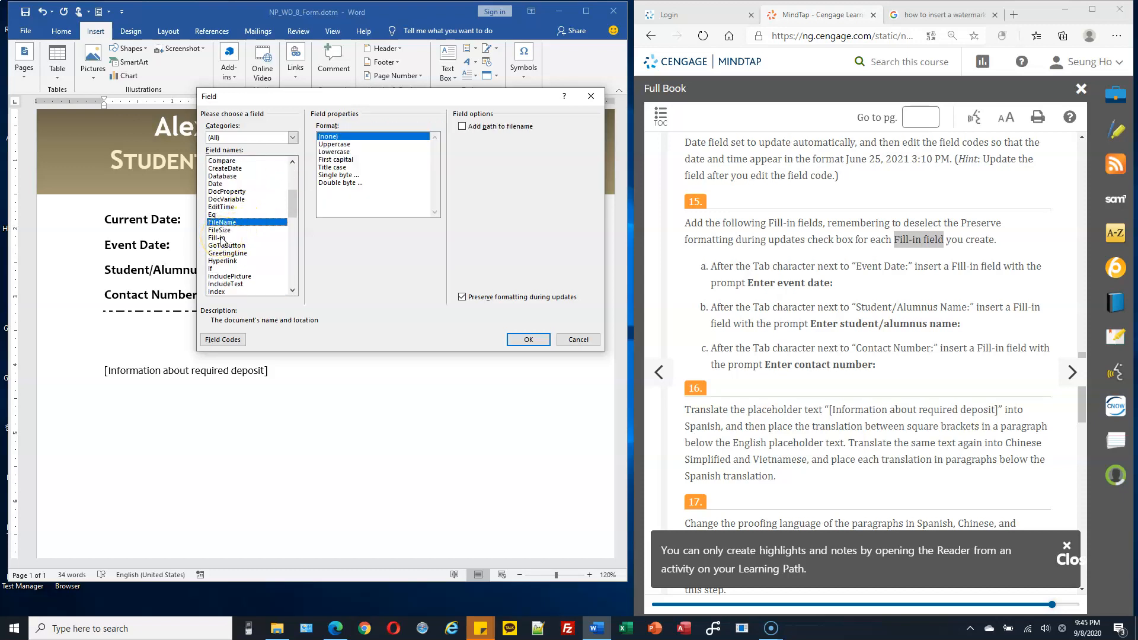
pyautogui.click(221, 237)
# Step: Set the Fill-in prompt to "Enter event date", turn off Preserve formatting during updates, and insert the field with a blank response
pyautogui.click(349, 137)
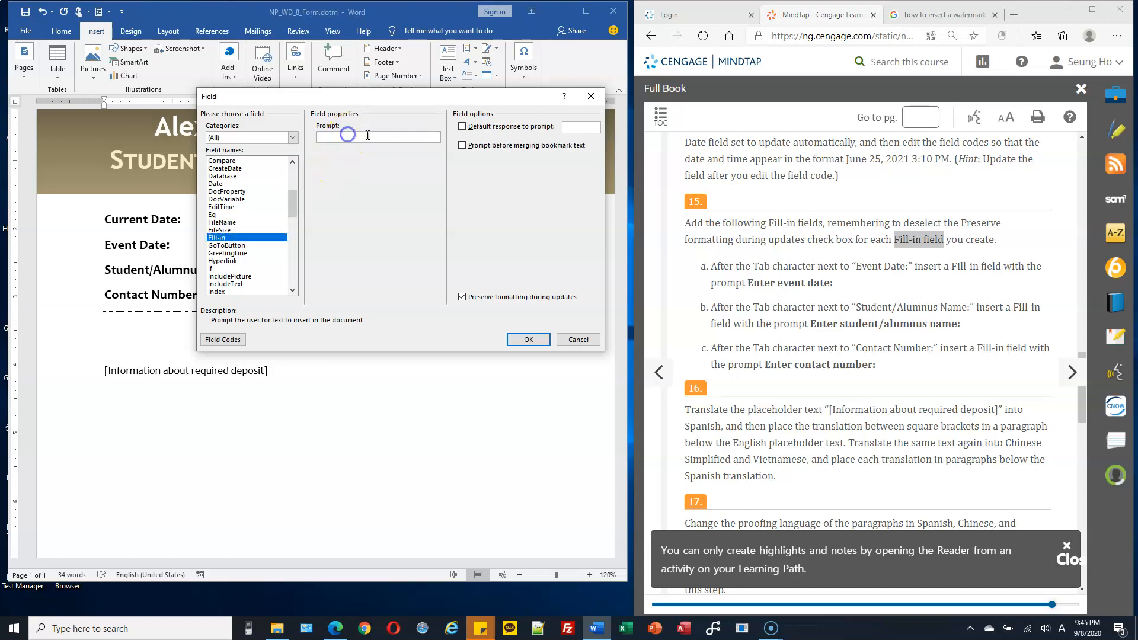
pyautogui.write('Enter event date')
pyautogui.click(461, 297)
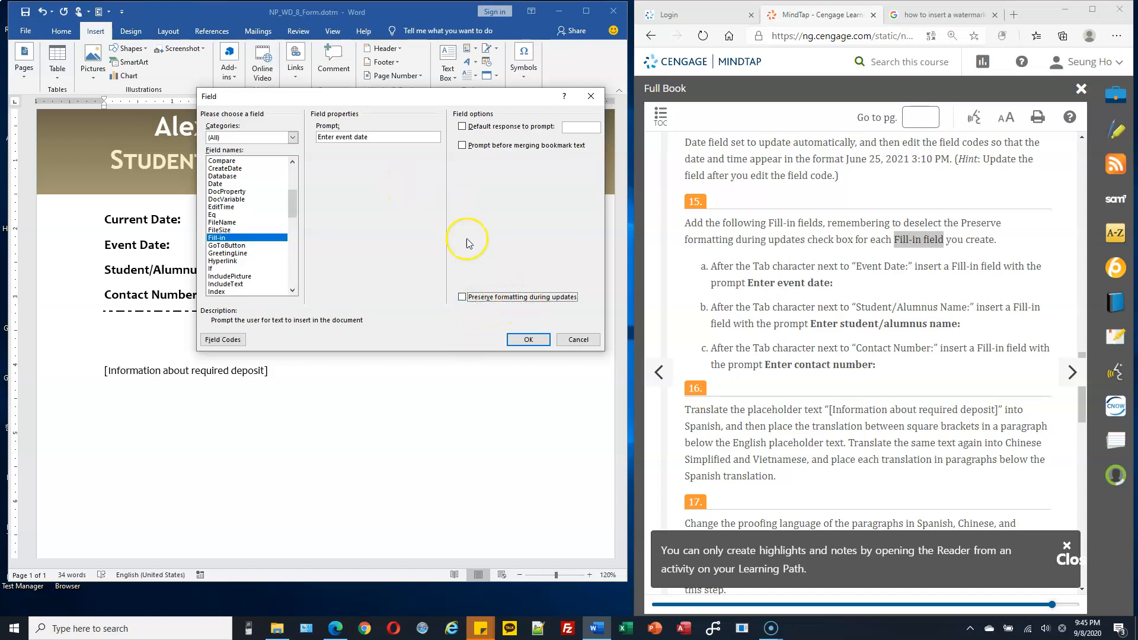
pyautogui.click(517, 340)
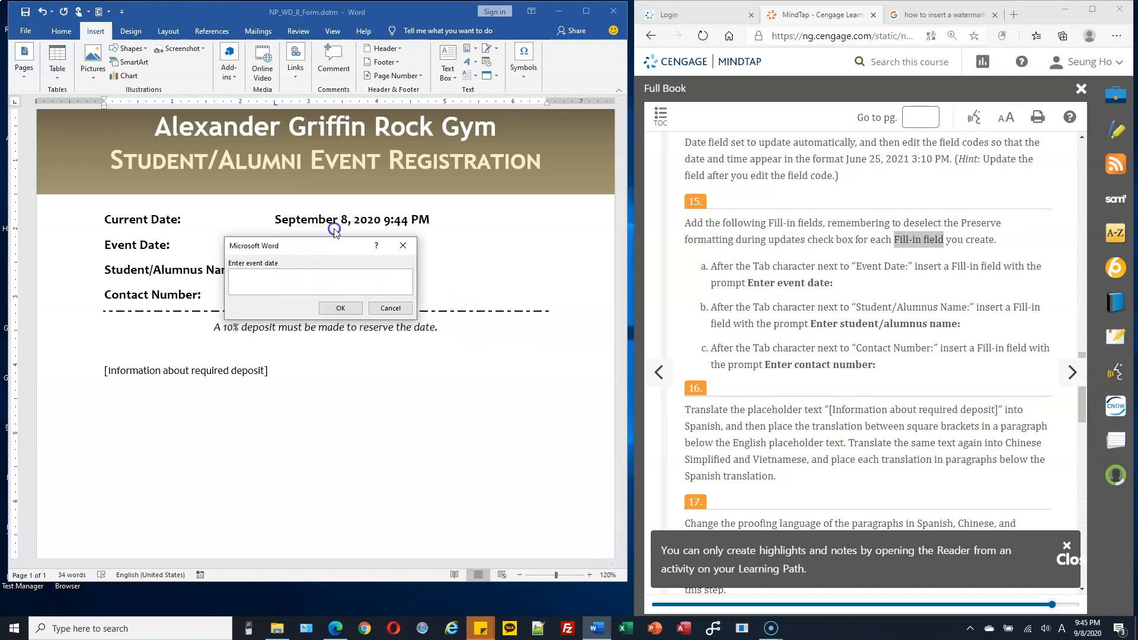
pyautogui.moveTo(310, 246); pyautogui.dragTo(410, 115)
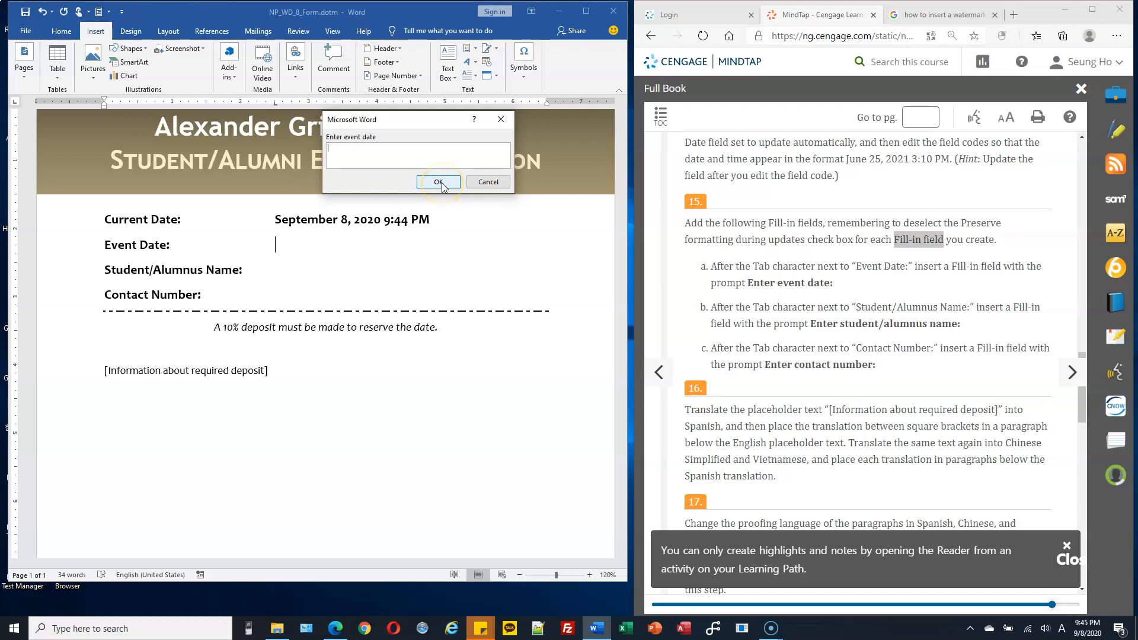
pyautogui.click(399, 161)
pyautogui.click(439, 183)
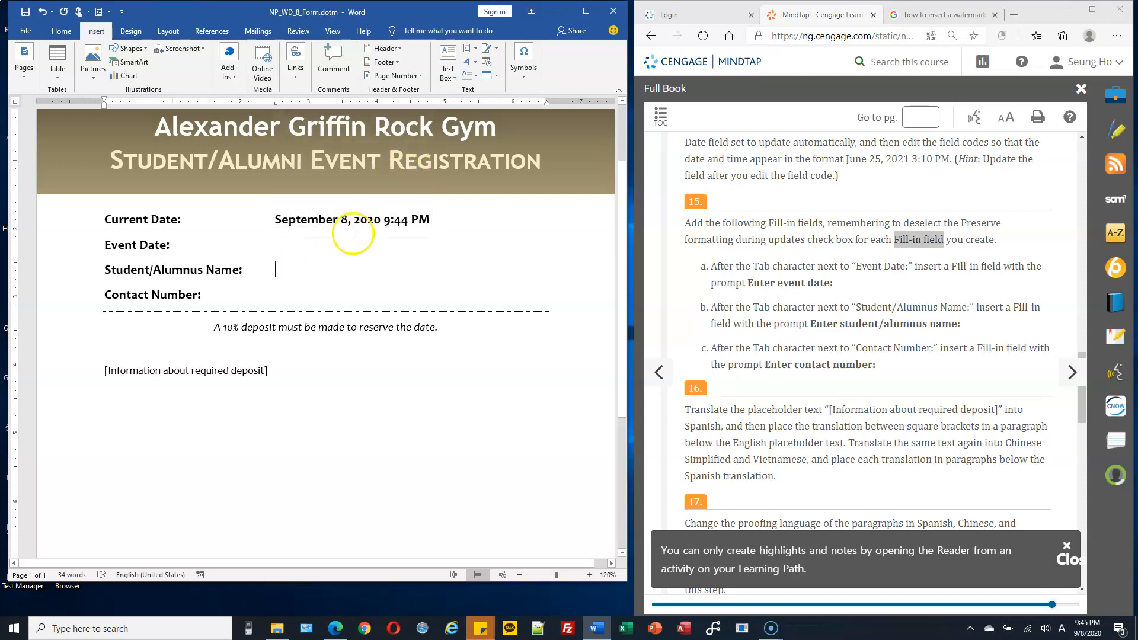
# Step: Insert a Fill-in field in the Student/Alumnus Name paragraph with prompt "Enter student/alumnus name", Preserve formatting during updates off and a blank response
pyautogui.click(474, 51)
pyautogui.click(491, 93)
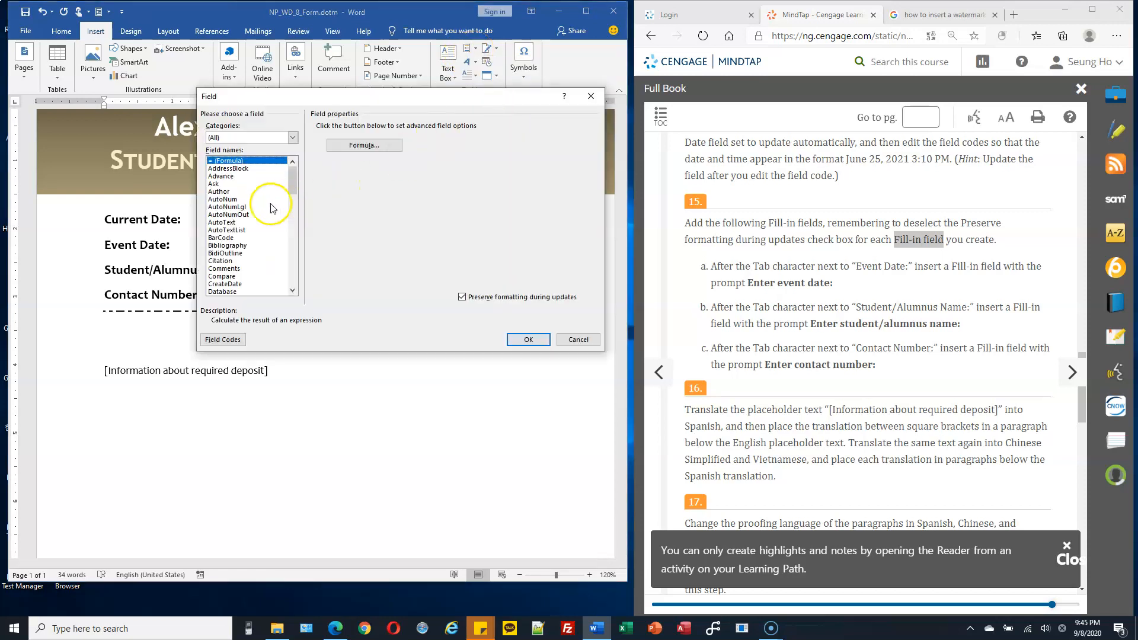
pyautogui.press('f')
pyautogui.scroll(-2, 235, 221)
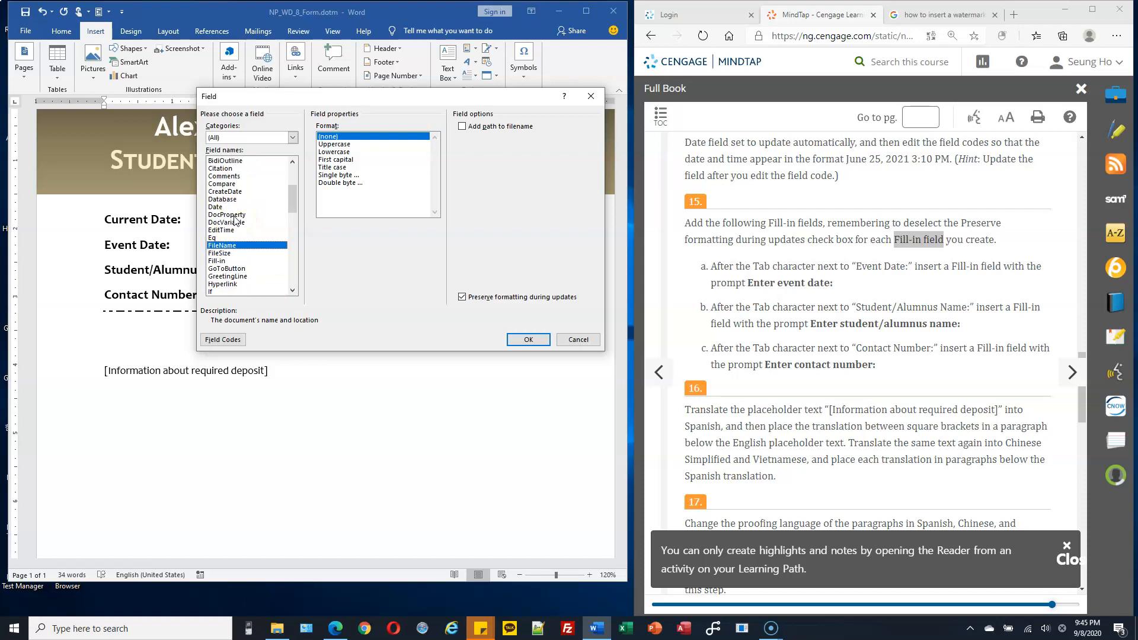
pyautogui.click(223, 261)
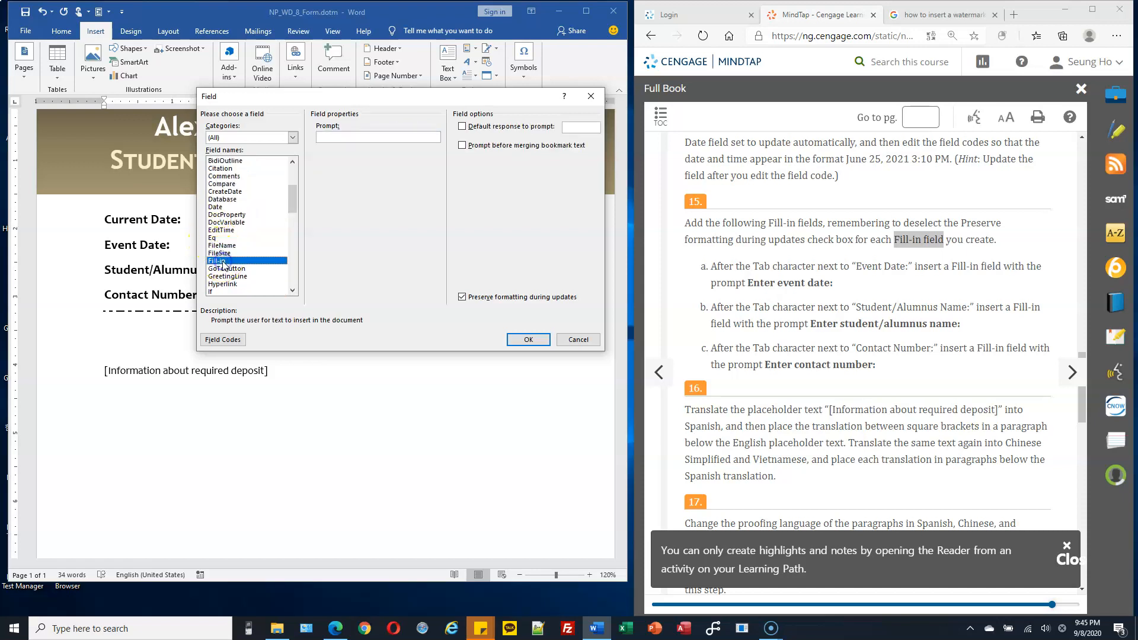
pyautogui.click(355, 136)
pyautogui.click(348, 137)
pyautogui.write('Enter student/alumnus name')
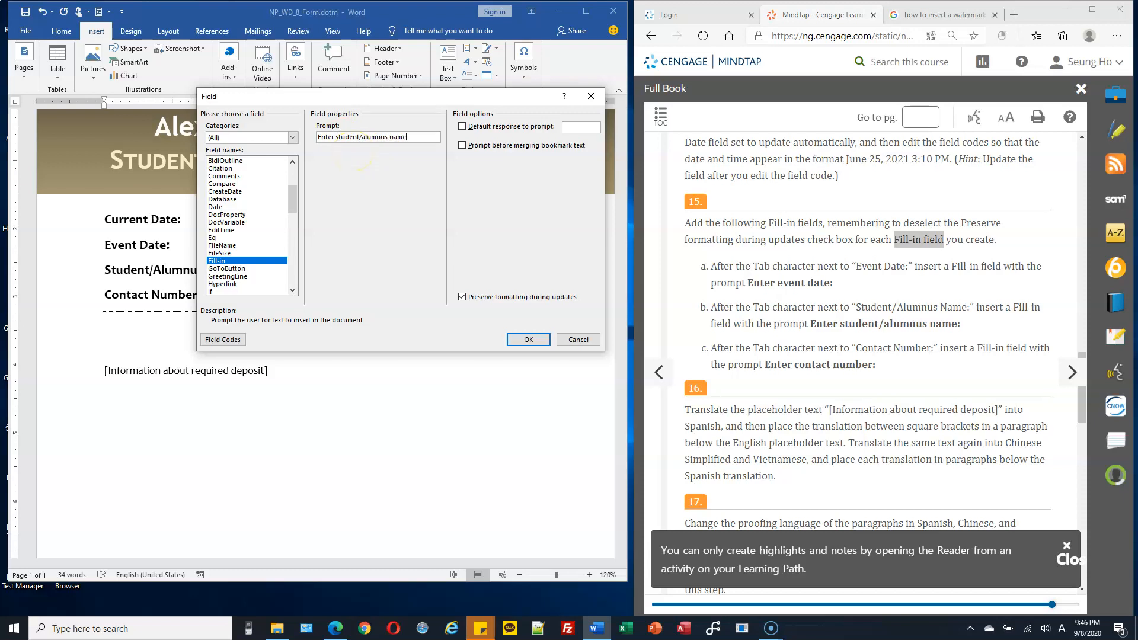
pyautogui.click(462, 297)
pyautogui.click(535, 341)
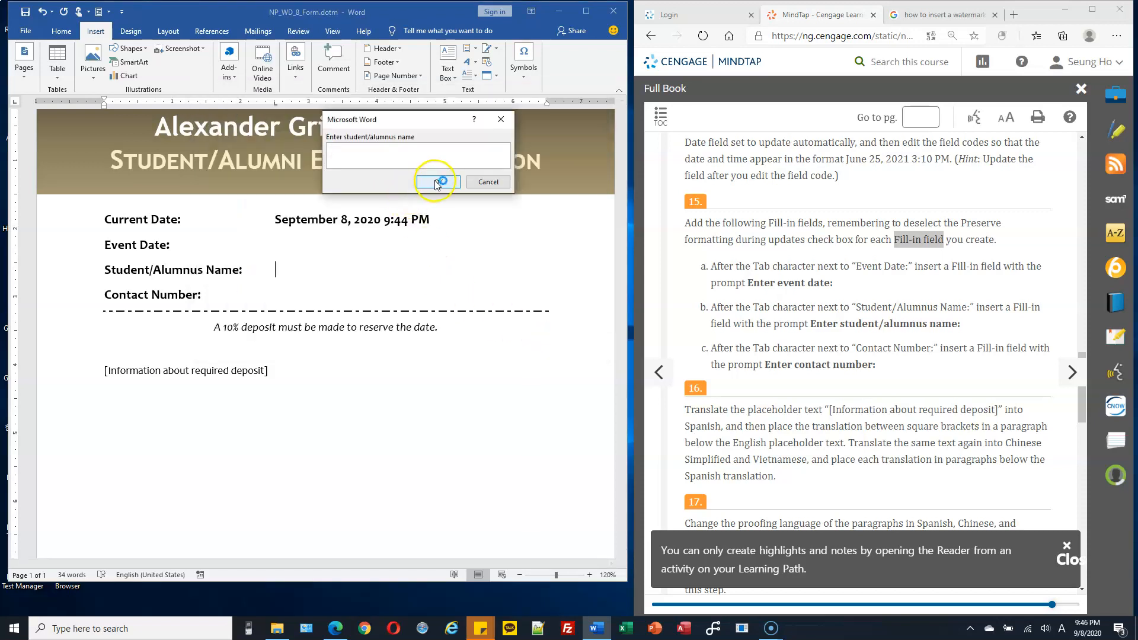
pyautogui.click(439, 181)
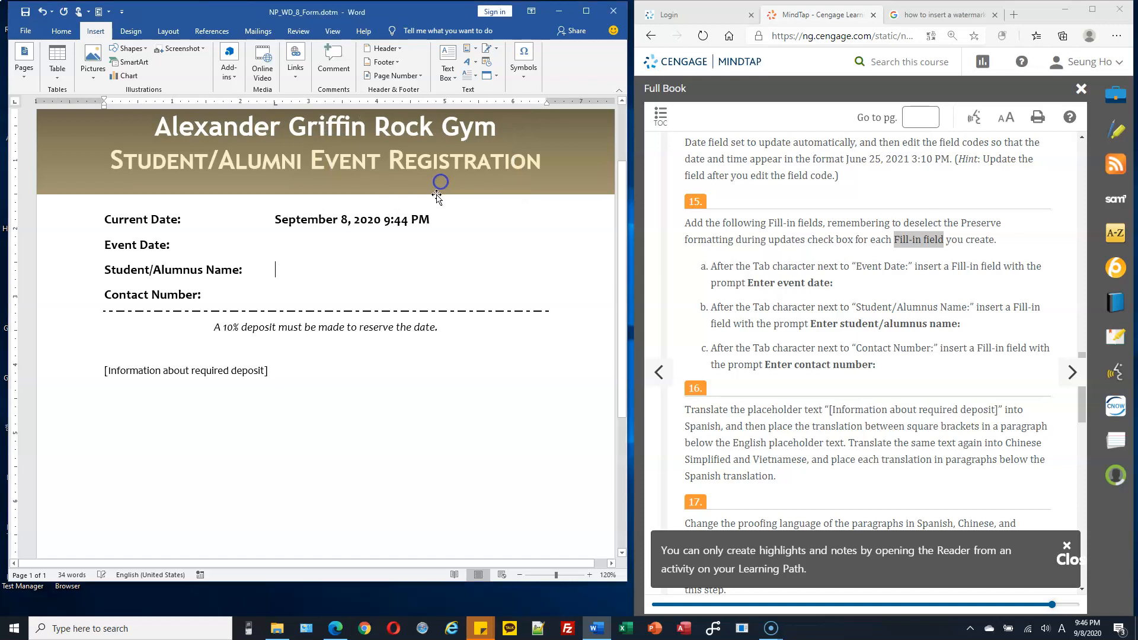
# Step: Start inserting a field after the Tab character in the Contact Number paragraph and choose Fill-in as the field type
pyautogui.click(301, 294)
pyautogui.click(469, 51)
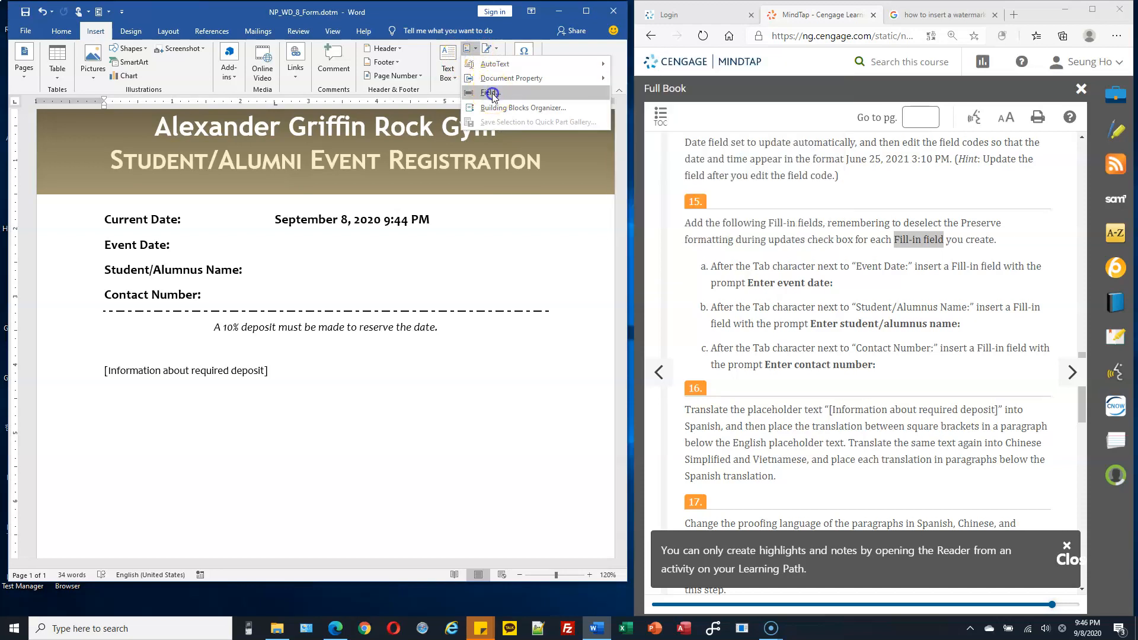
pyautogui.click(490, 93)
pyautogui.moveTo(291, 183); pyautogui.dragTo(291, 202)
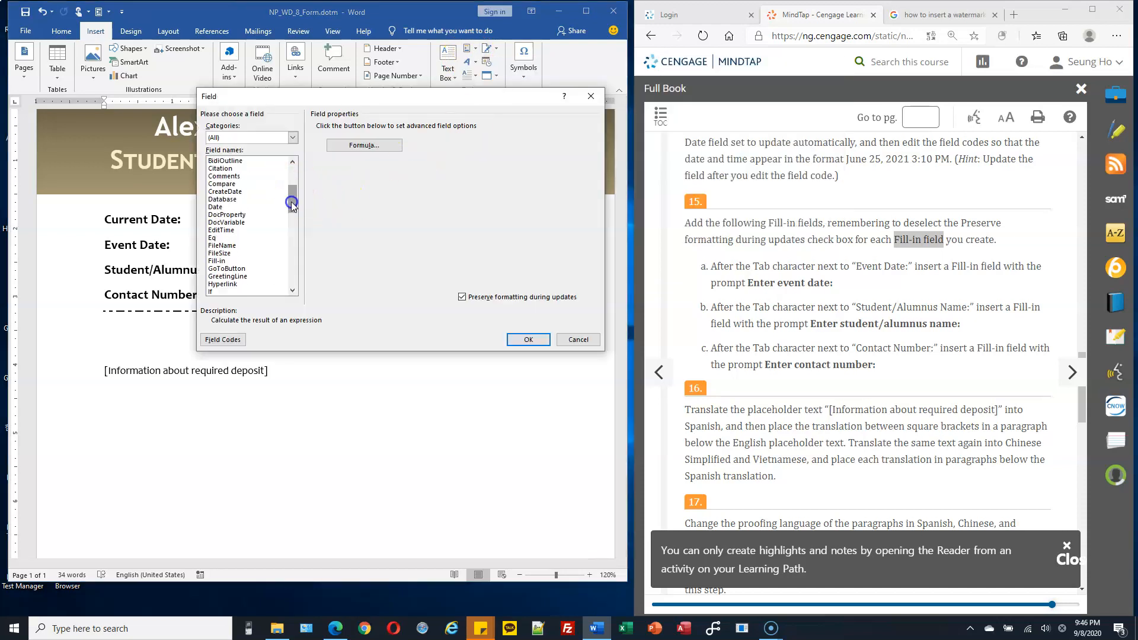
pyautogui.click(262, 244)
pyautogui.click(229, 262)
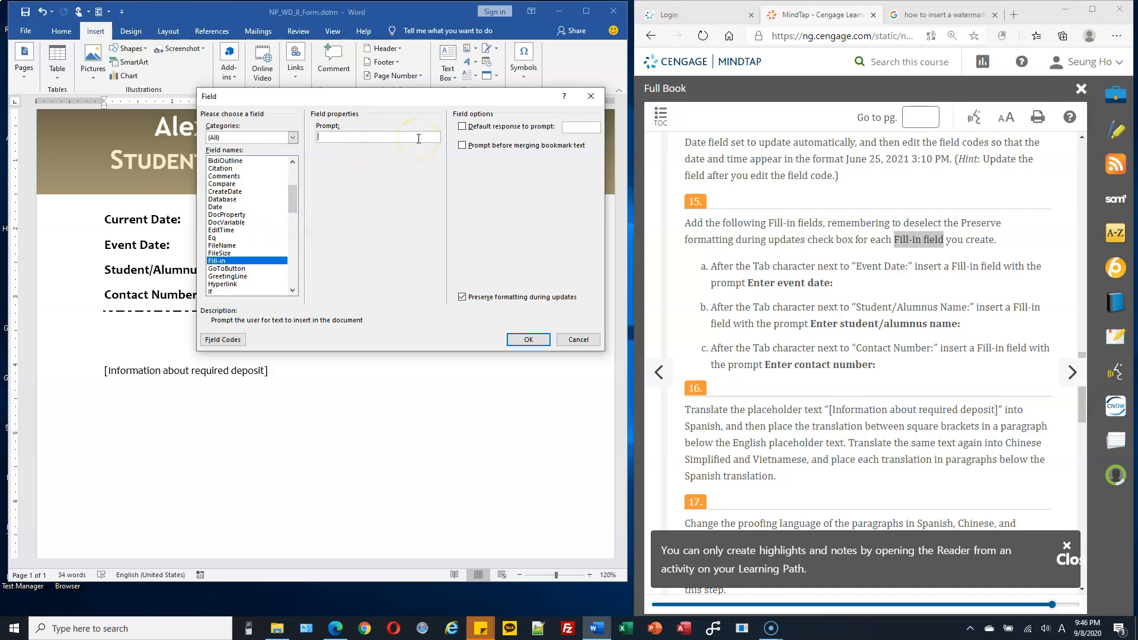
# Step: Set the Contact Number field's prompt to "Enter Contact Nnumber" and insert the field with a blank response
pyautogui.write('Contact Nnumber')
pyautogui.click(463, 296)
pyautogui.click(318, 139)
pyautogui.click(409, 137)
pyautogui.write('Enter')
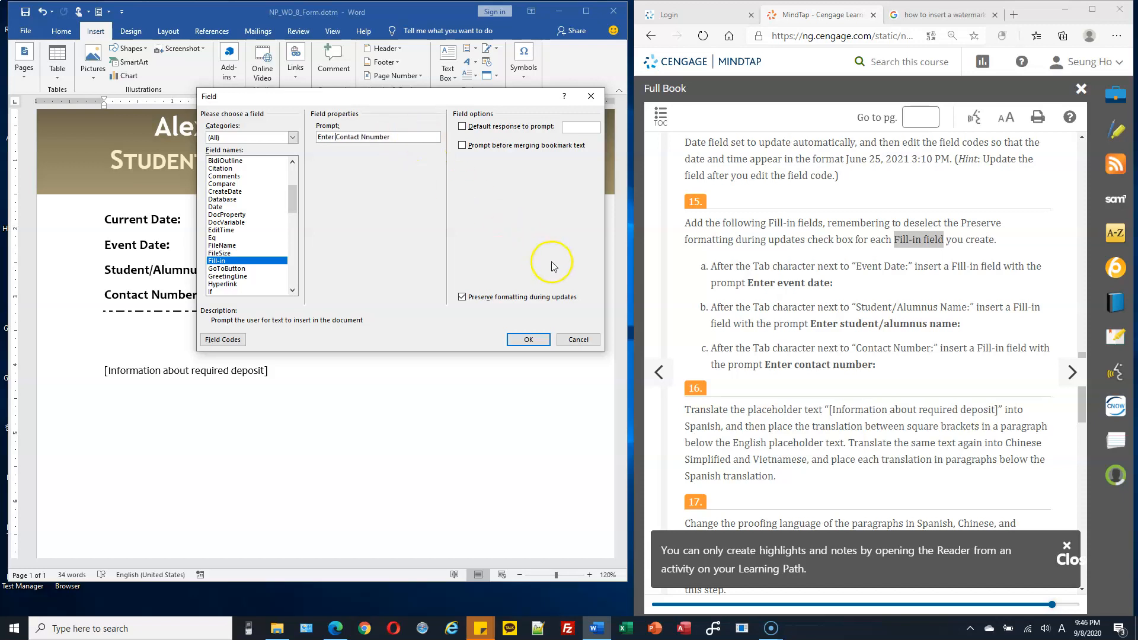
pyautogui.click(529, 340)
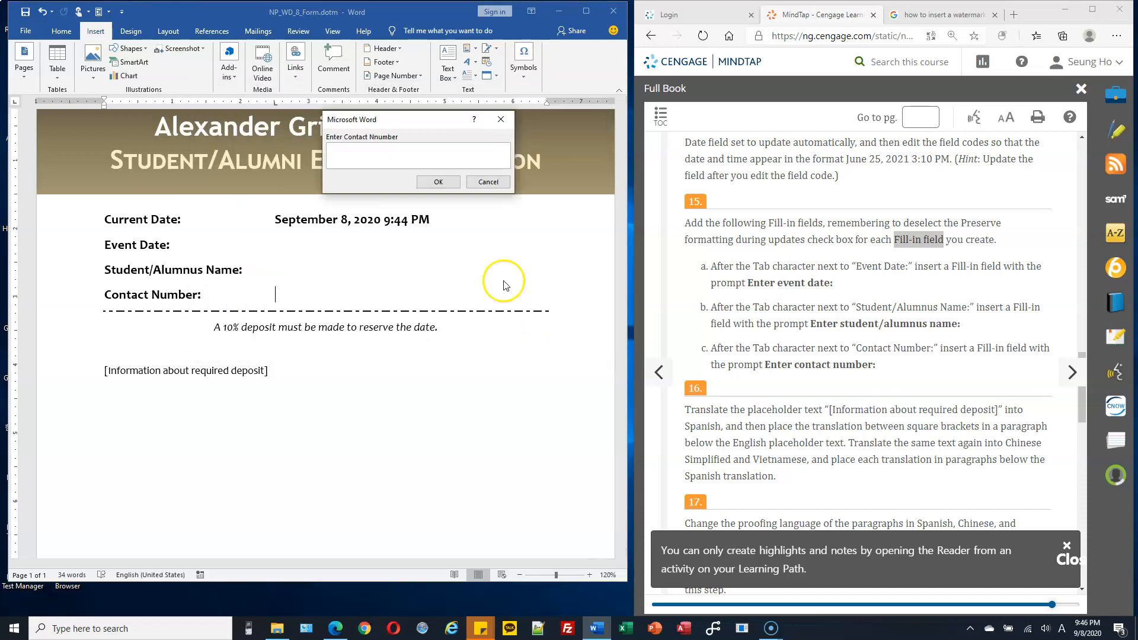
pyautogui.click(439, 182)
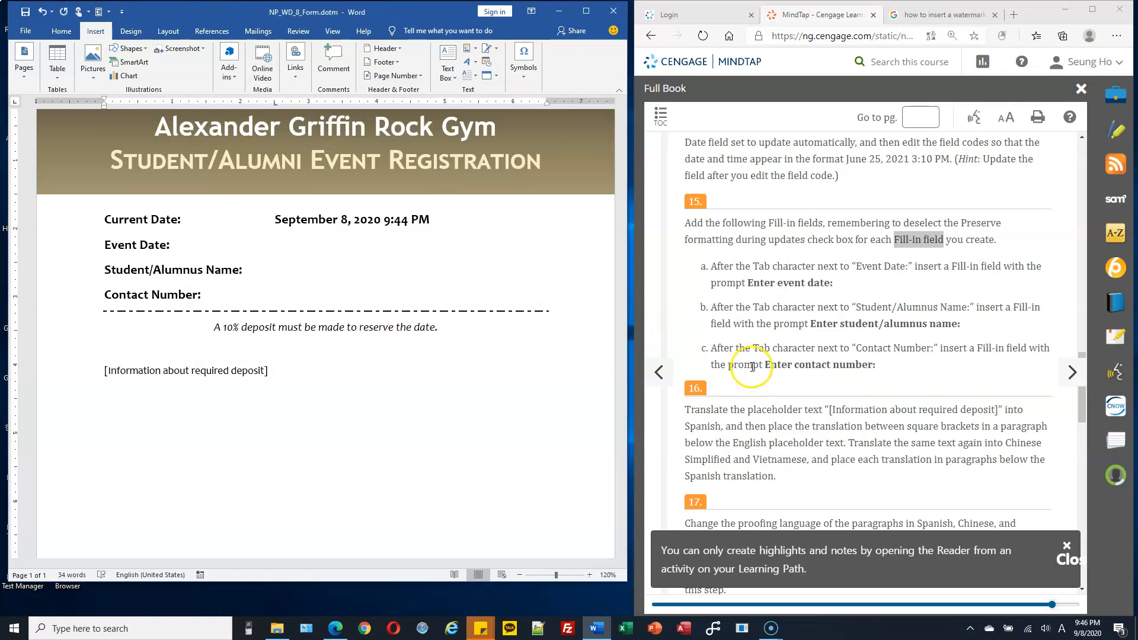
# Step: Read instruction 16 and duplicate the "[Information about required deposit]" placeholder paragraph directly below the original
pyautogui.scroll(-3, 750, 358)
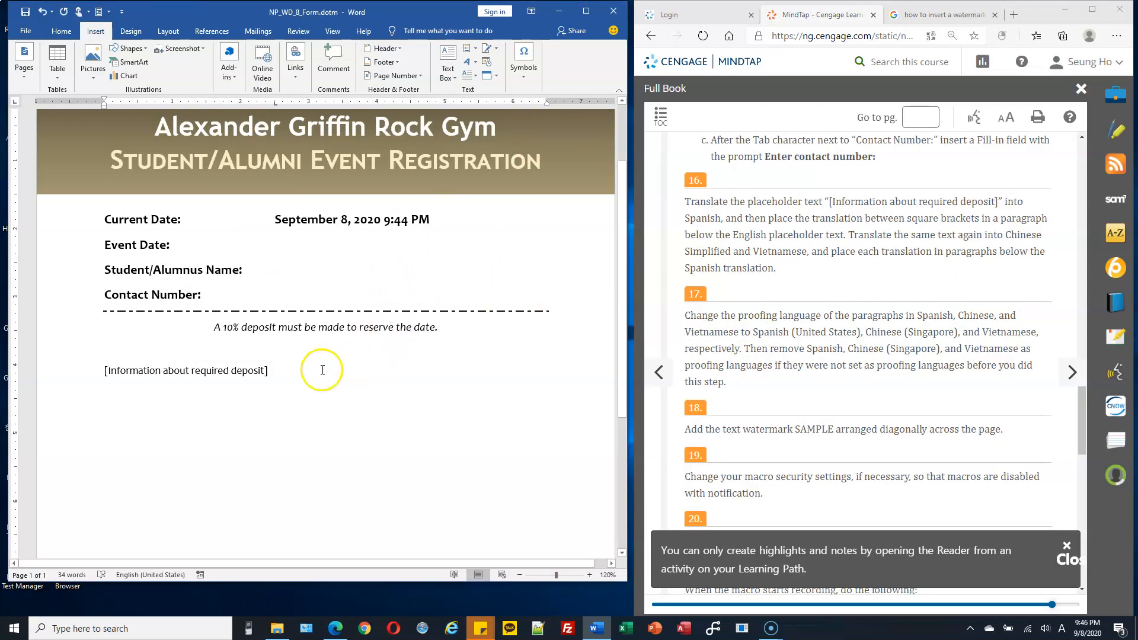
pyautogui.moveTo(275, 370); pyautogui.dragTo(230, 370)
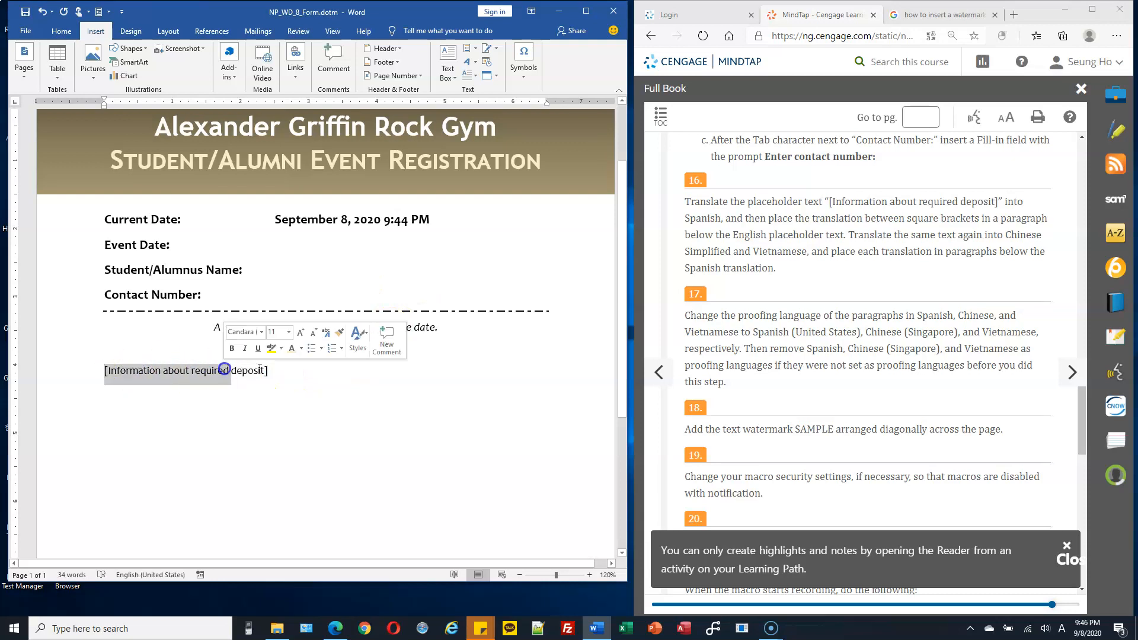
pyautogui.click(816, 204)
pyautogui.moveTo(828, 202); pyautogui.dragTo(1002, 196)
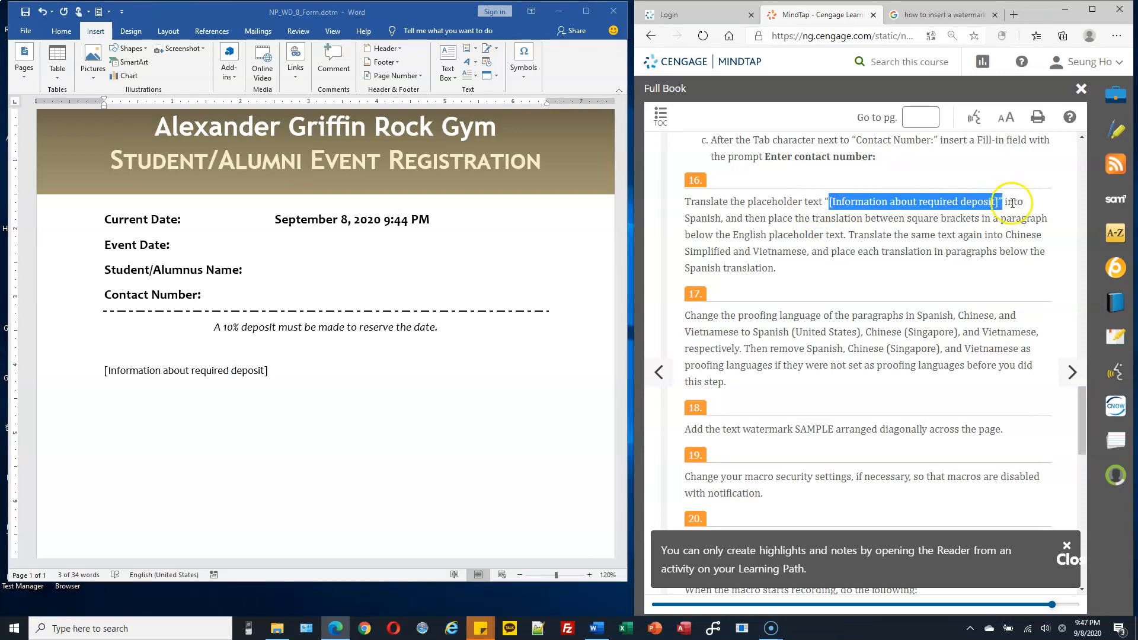
pyautogui.moveTo(691, 218); pyautogui.dragTo(742, 219)
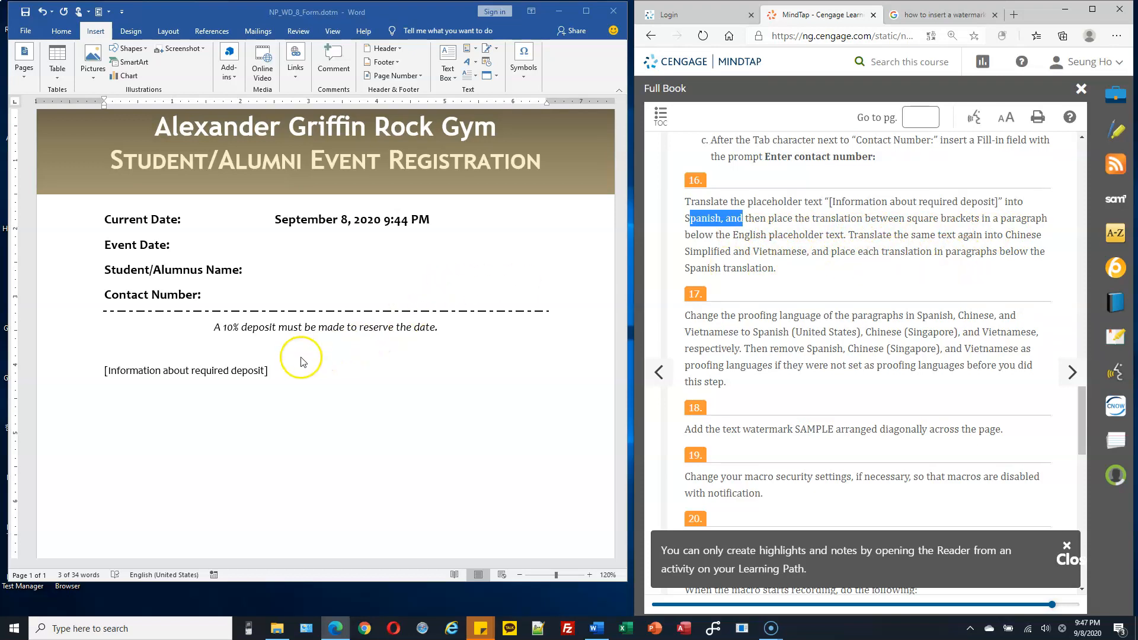
pyautogui.click(280, 371)
pyautogui.moveTo(266, 371); pyautogui.dragTo(102, 369)
pyautogui.hotkey('ctrl', 'c')
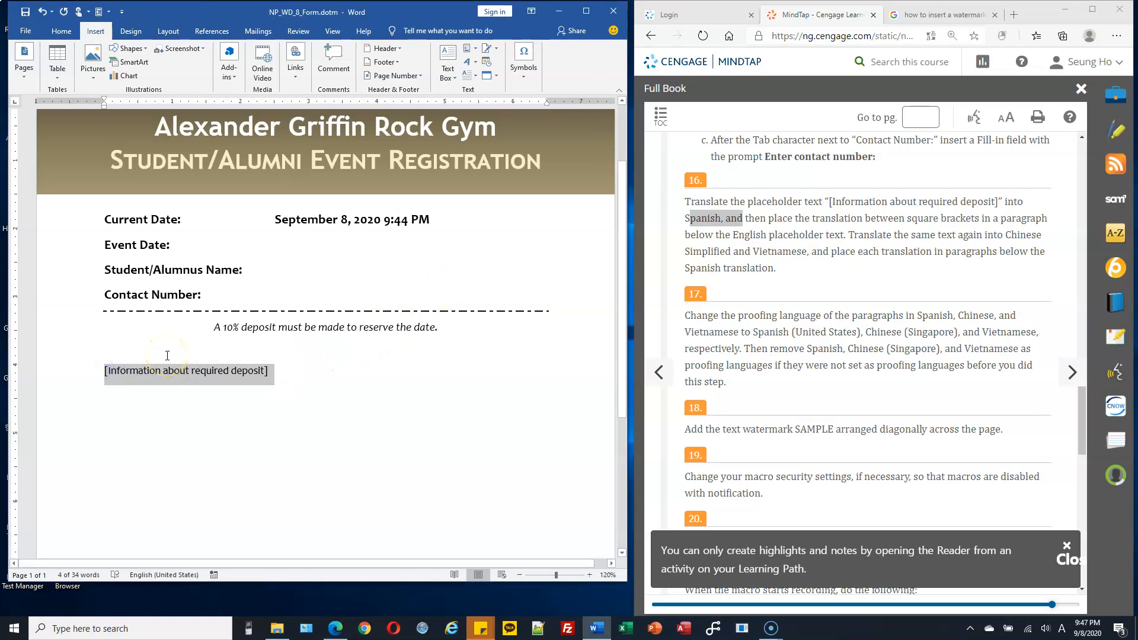
pyautogui.press('Down')
pyautogui.hotkey('ctrl', 'v')
pyautogui.scroll(1, 167, 355)
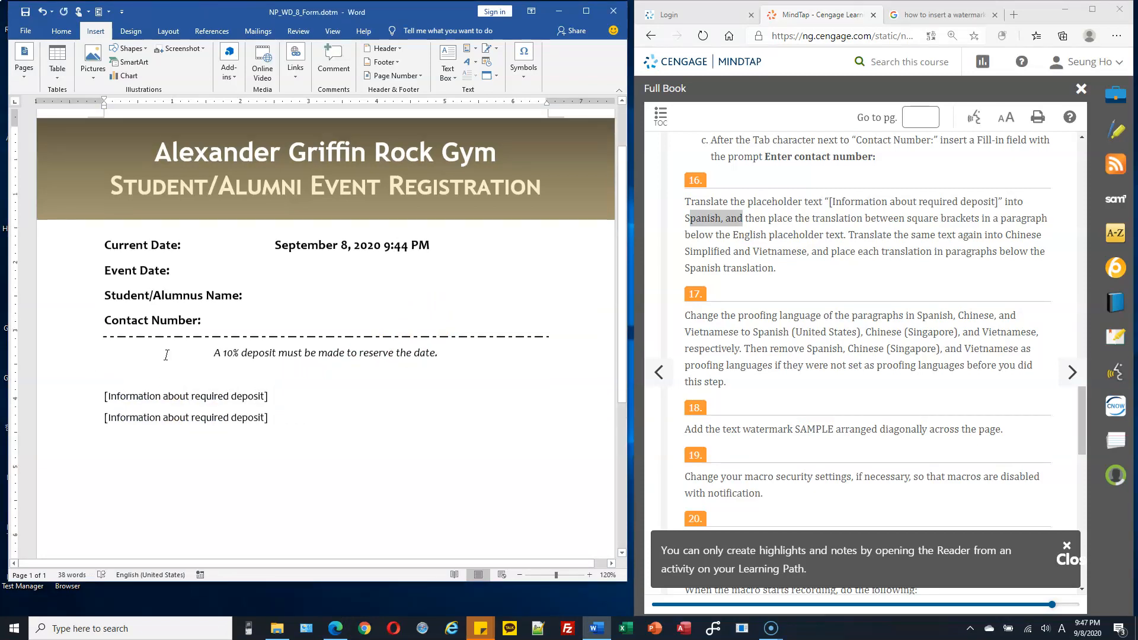
# Step: Start translating the duplicated "[Information about required deposit]" paragraph with Translate Selected Text, agreeing to send the text over the internet
pyautogui.click(83, 426)
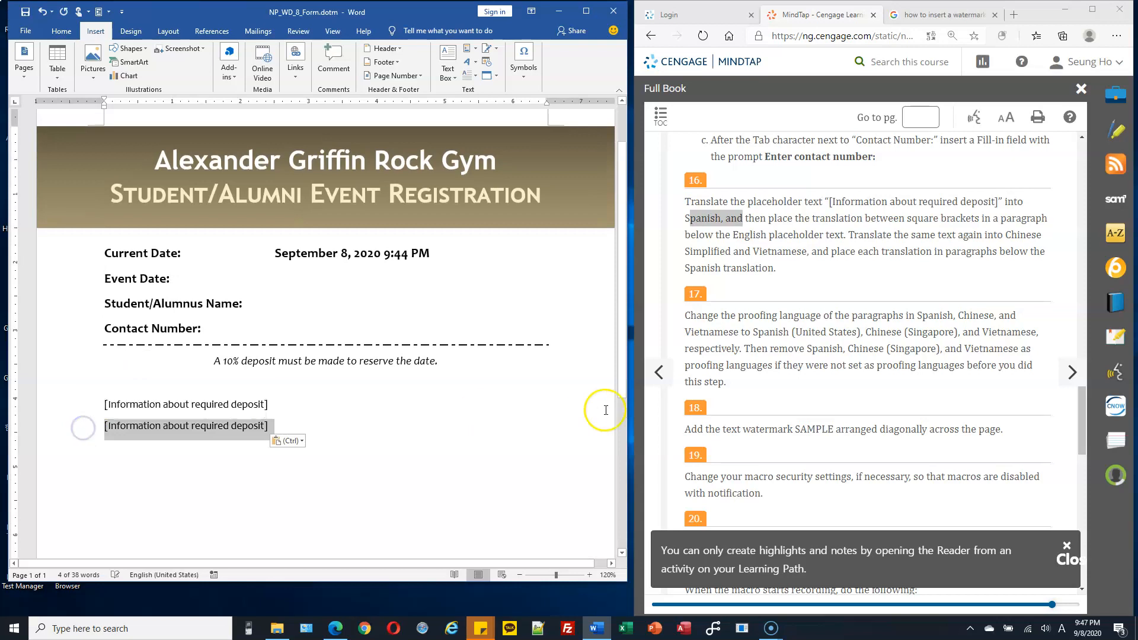
pyautogui.scroll(-1, 541, 374)
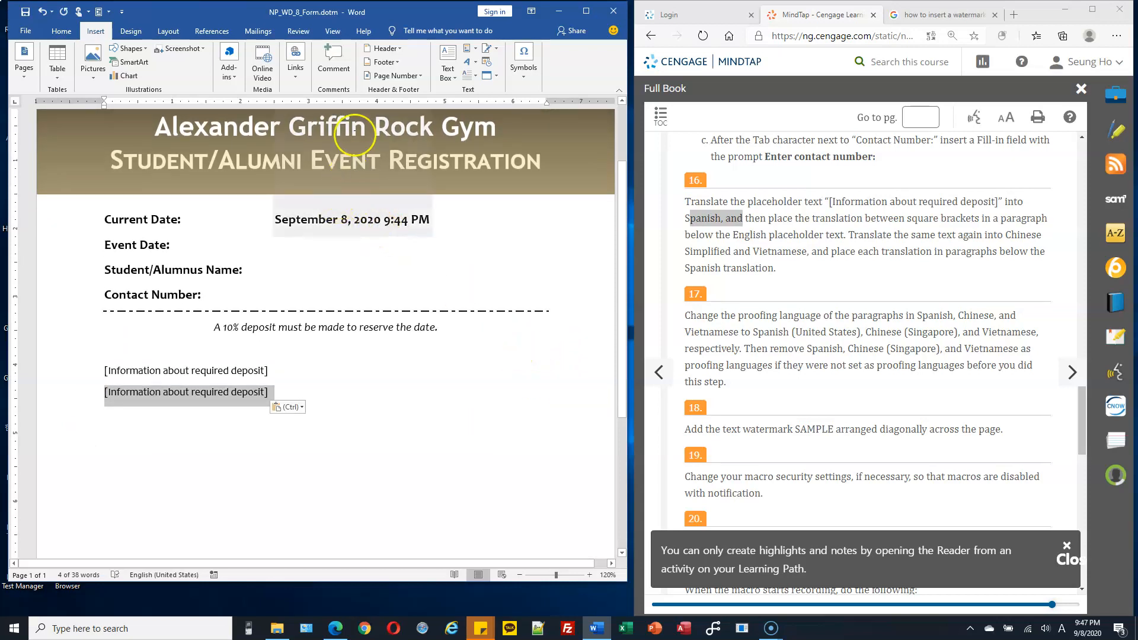
pyautogui.click(298, 33)
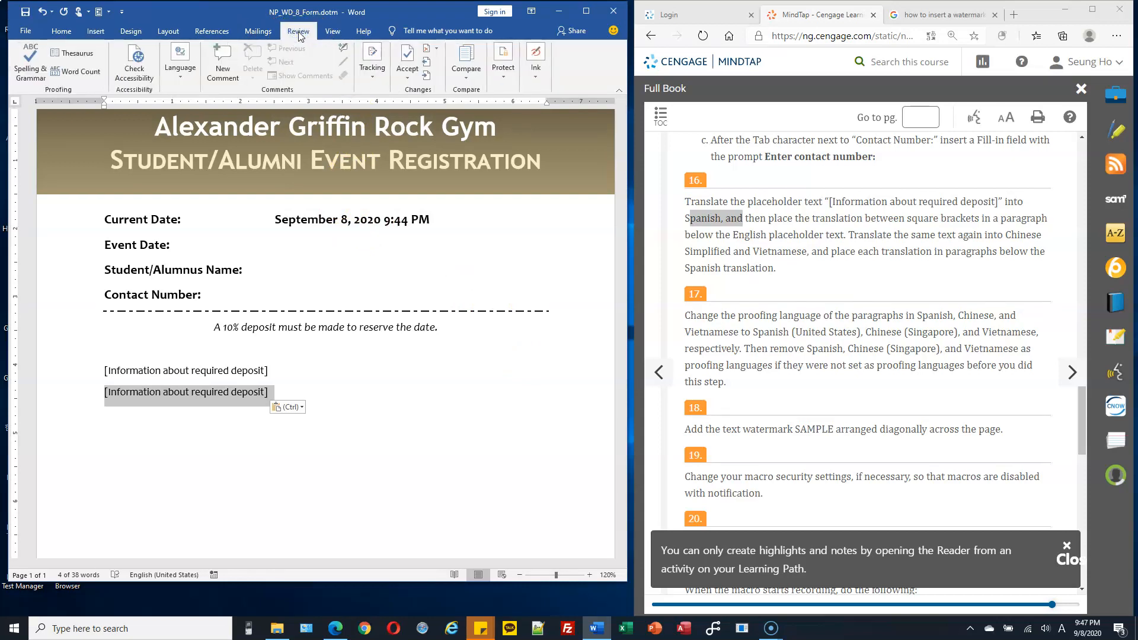
pyautogui.click(181, 76)
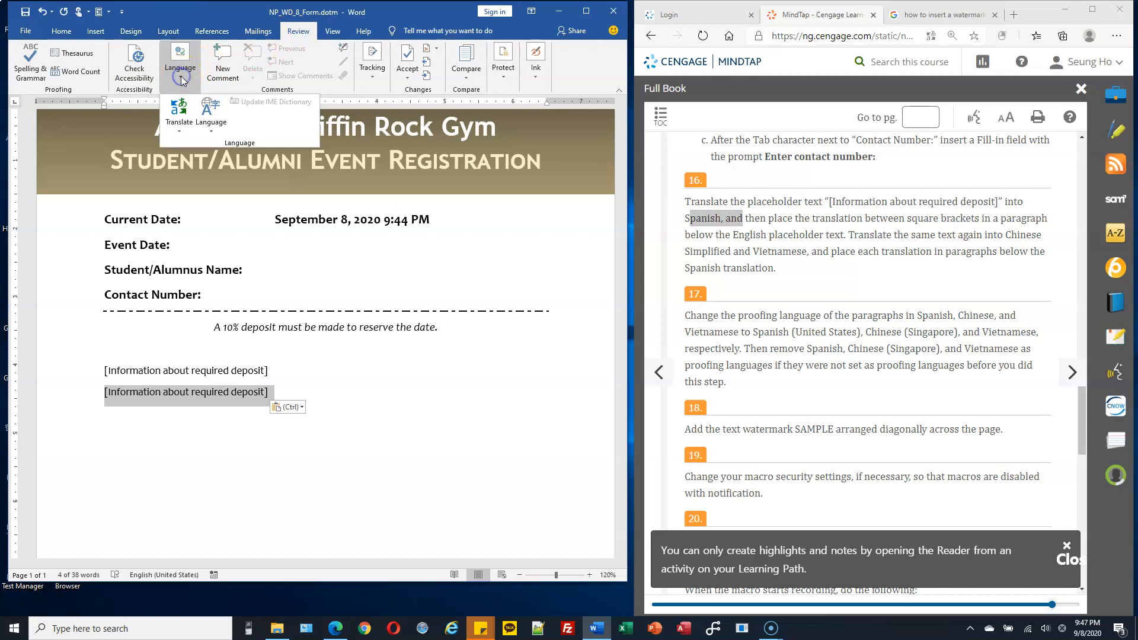
pyautogui.click(177, 126)
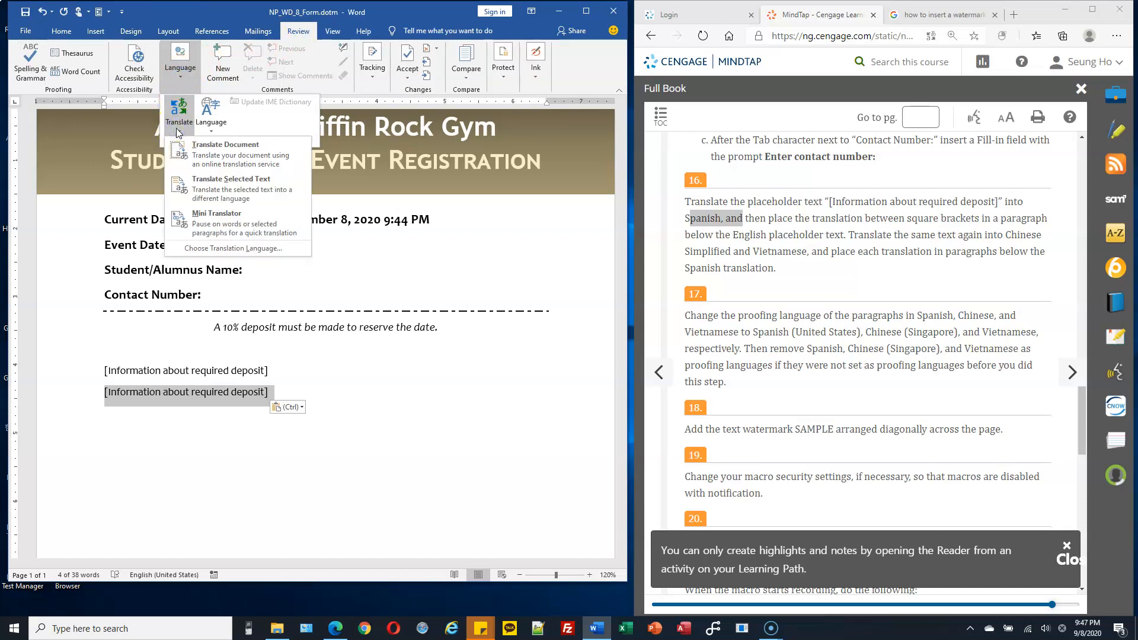
pyautogui.click(229, 185)
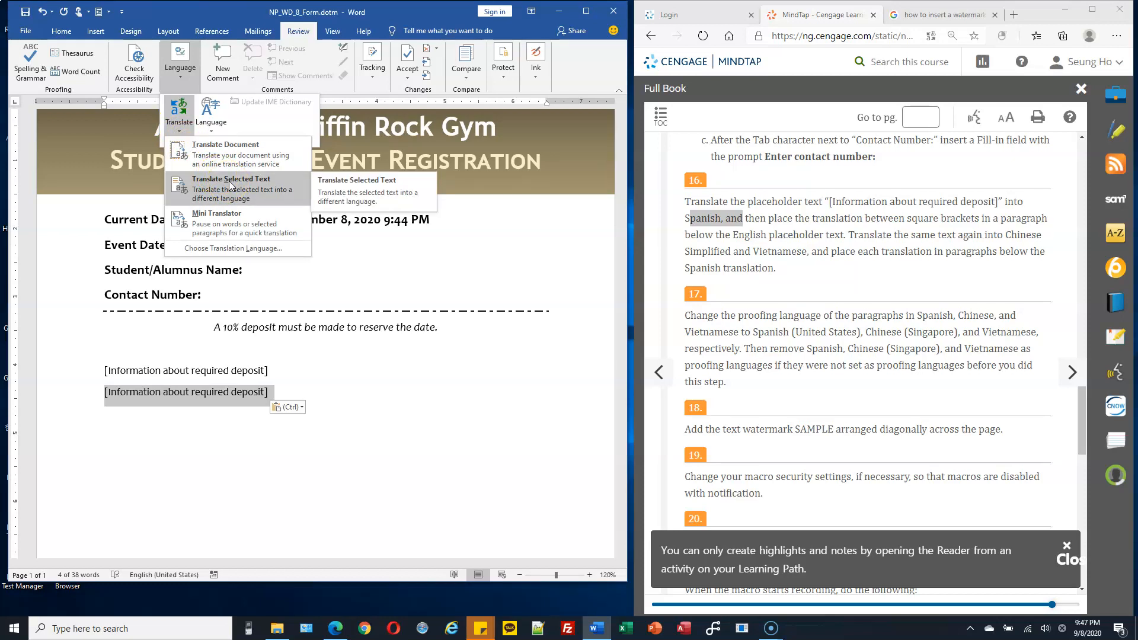
pyautogui.click(230, 185)
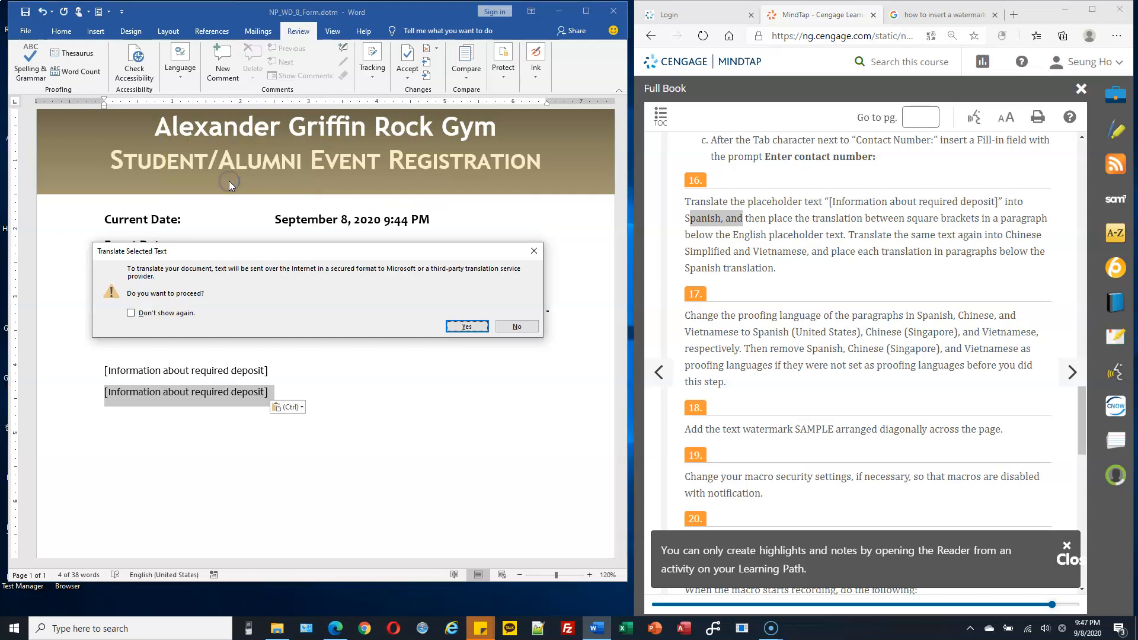
pyautogui.click(468, 327)
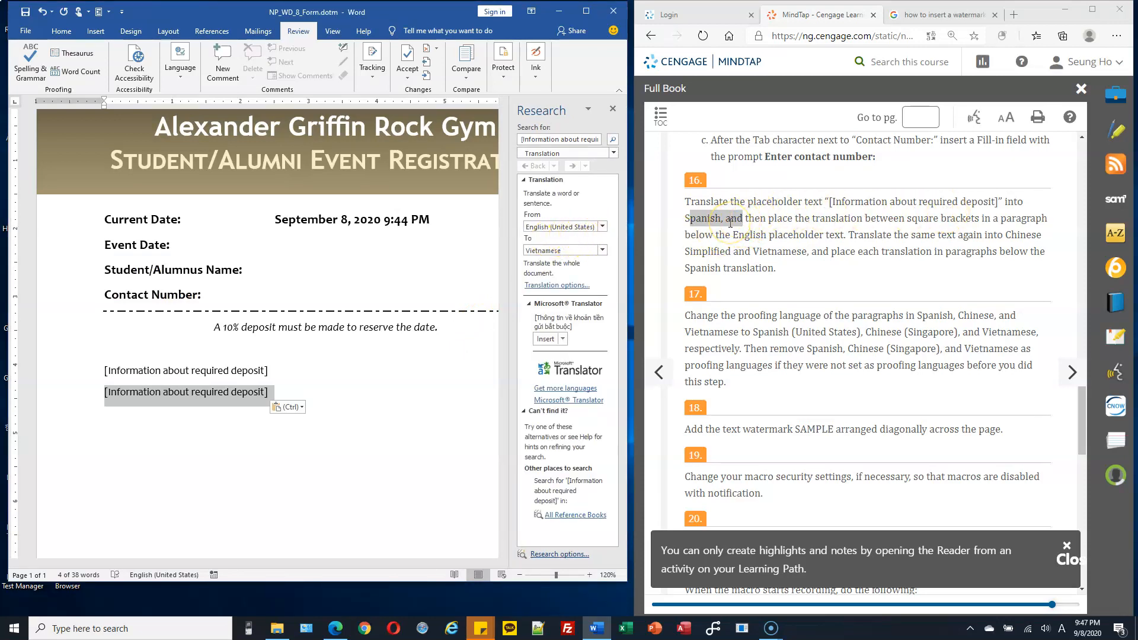
# Step: Set the target language to Spanish (Spain) and replace the duplicated placeholder with the Spanish translation
pyautogui.click(602, 250)
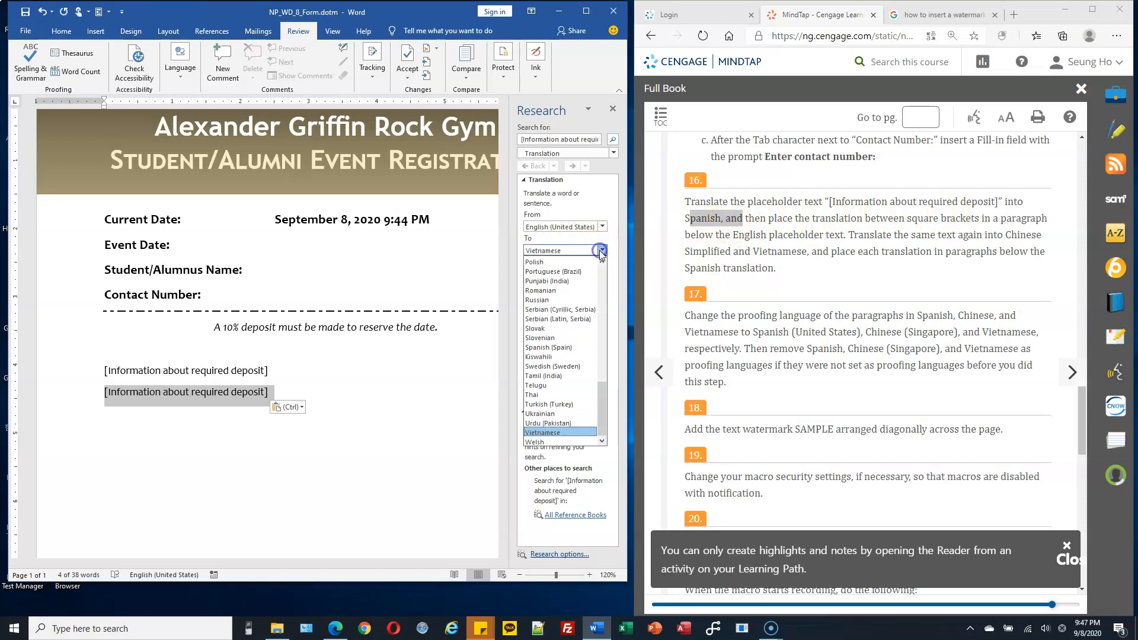
pyautogui.click(578, 348)
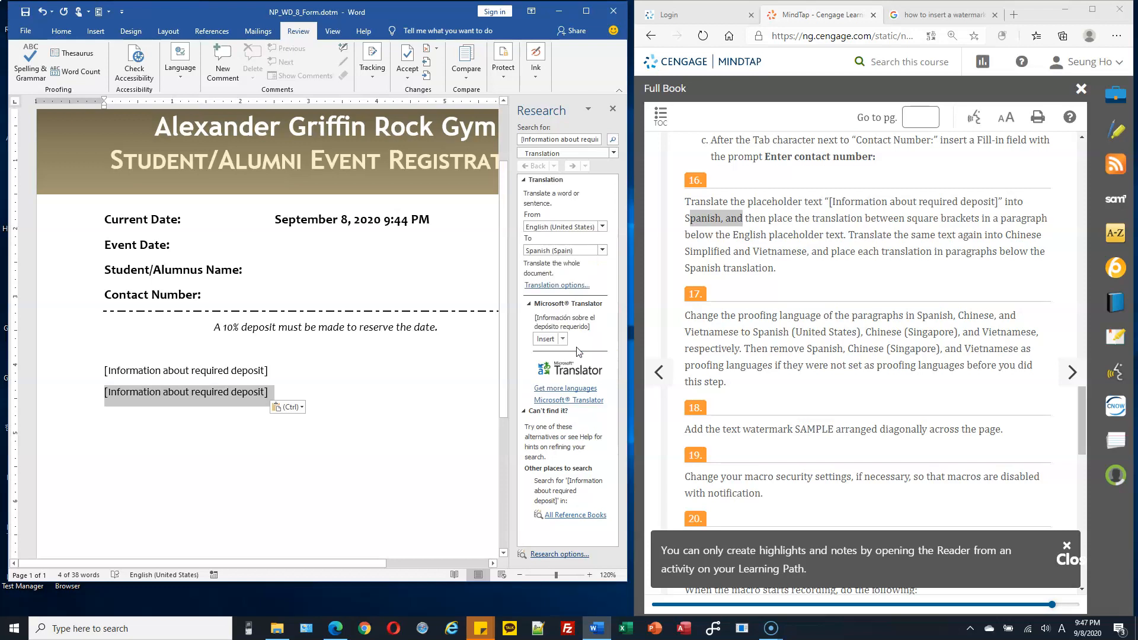
pyautogui.click(546, 340)
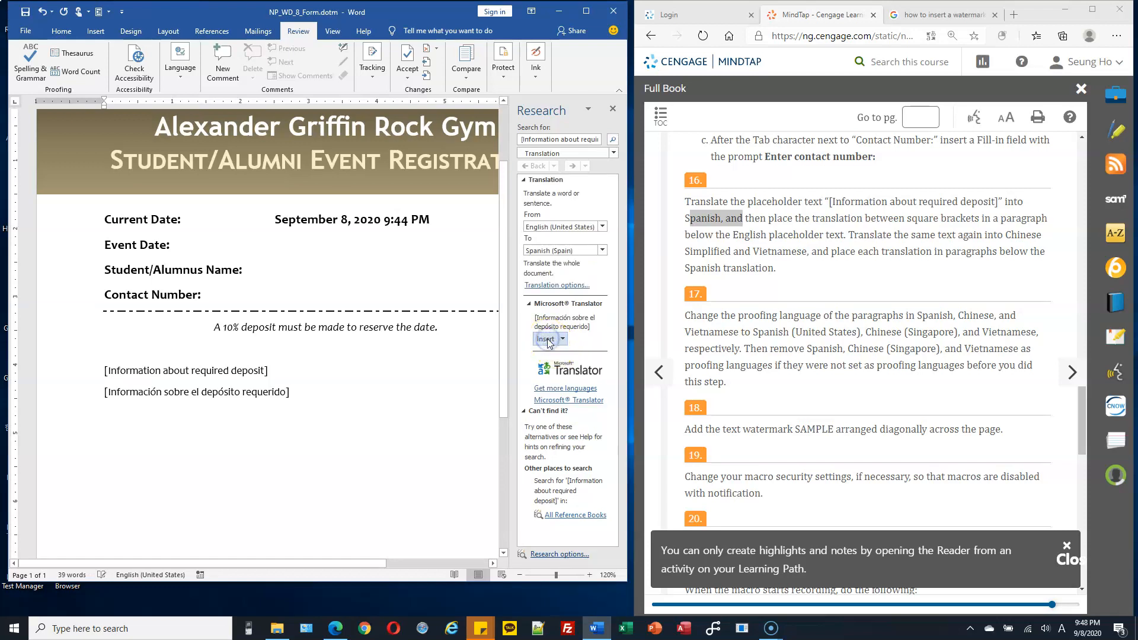
# Step: Insert the Chinese (China) translation of the placeholder in a new paragraph below the Spanish one
pyautogui.press('Return')
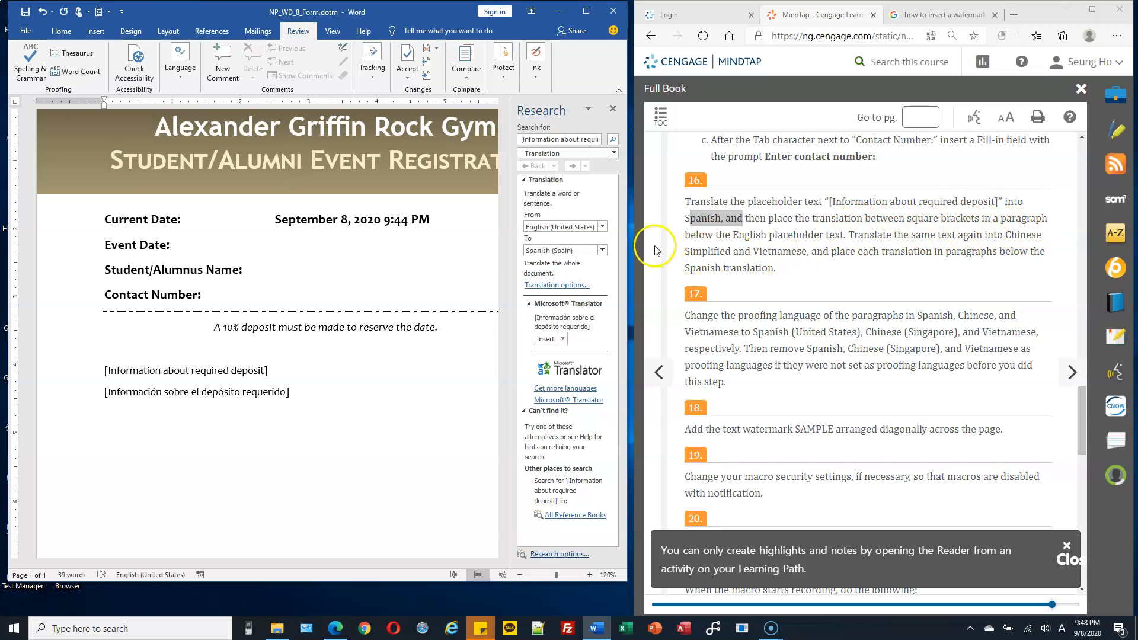
pyautogui.click(601, 252)
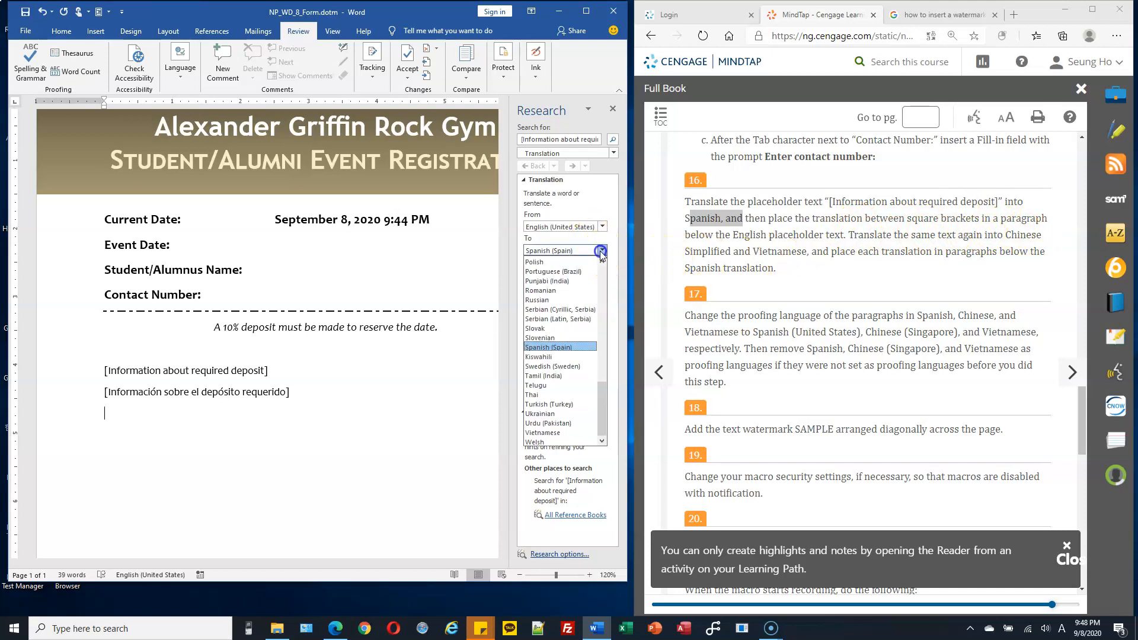
pyautogui.click(603, 380)
pyautogui.moveTo(605, 380); pyautogui.dragTo(621, 284)
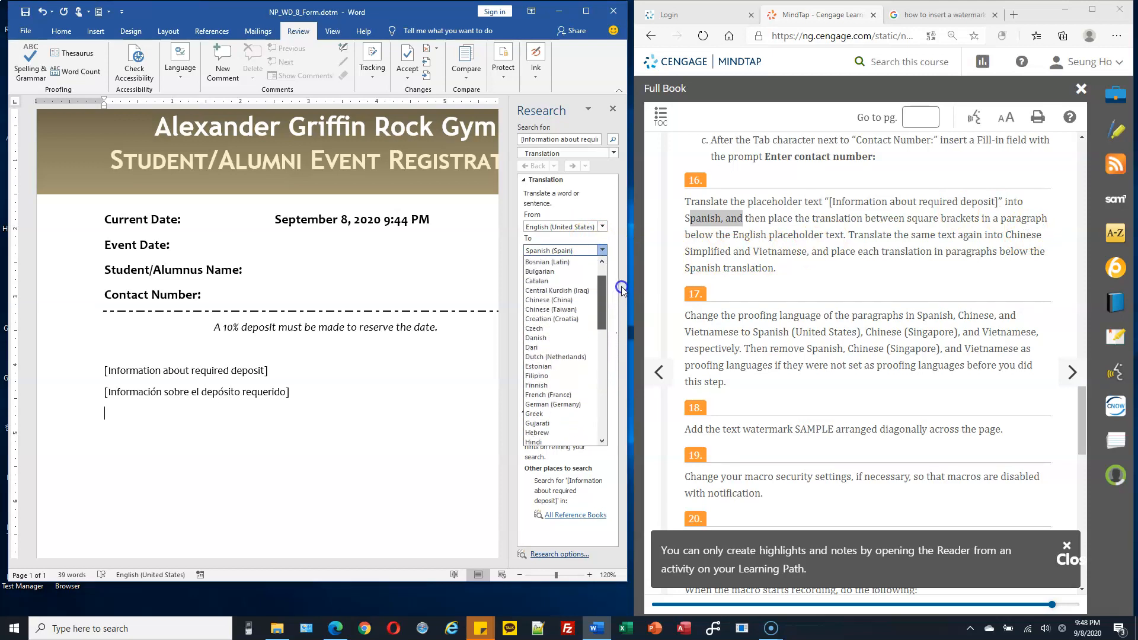
pyautogui.click(568, 300)
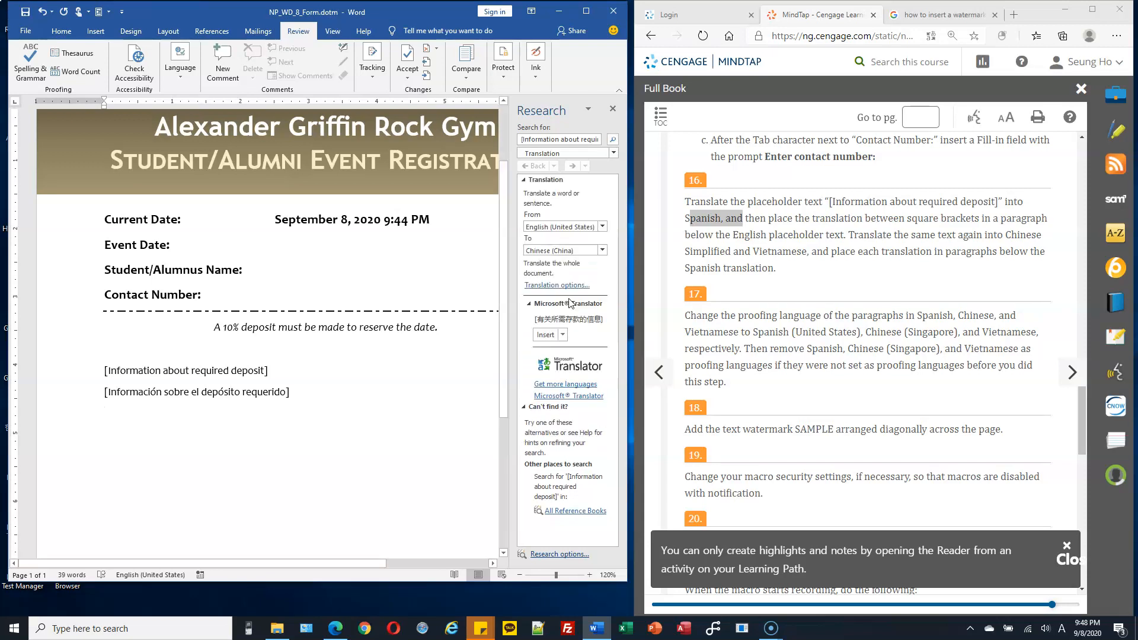
pyautogui.click(547, 335)
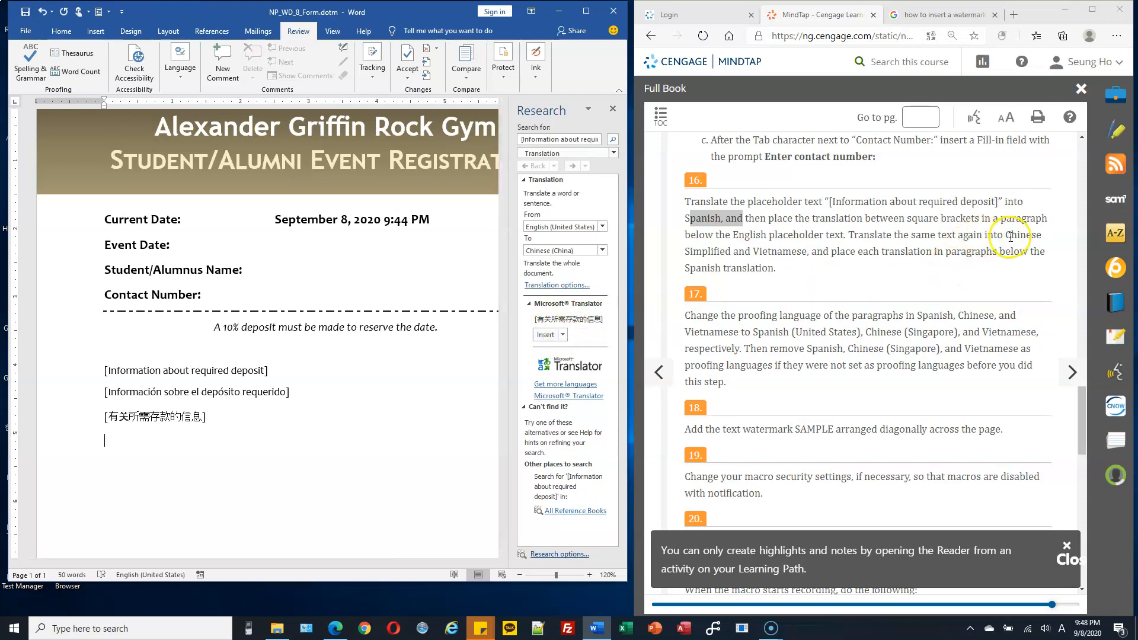
# Step: Insert the Vietnamese translation of the placeholder in the paragraph below the Chinese one
pyautogui.moveTo(754, 251); pyautogui.dragTo(809, 254)
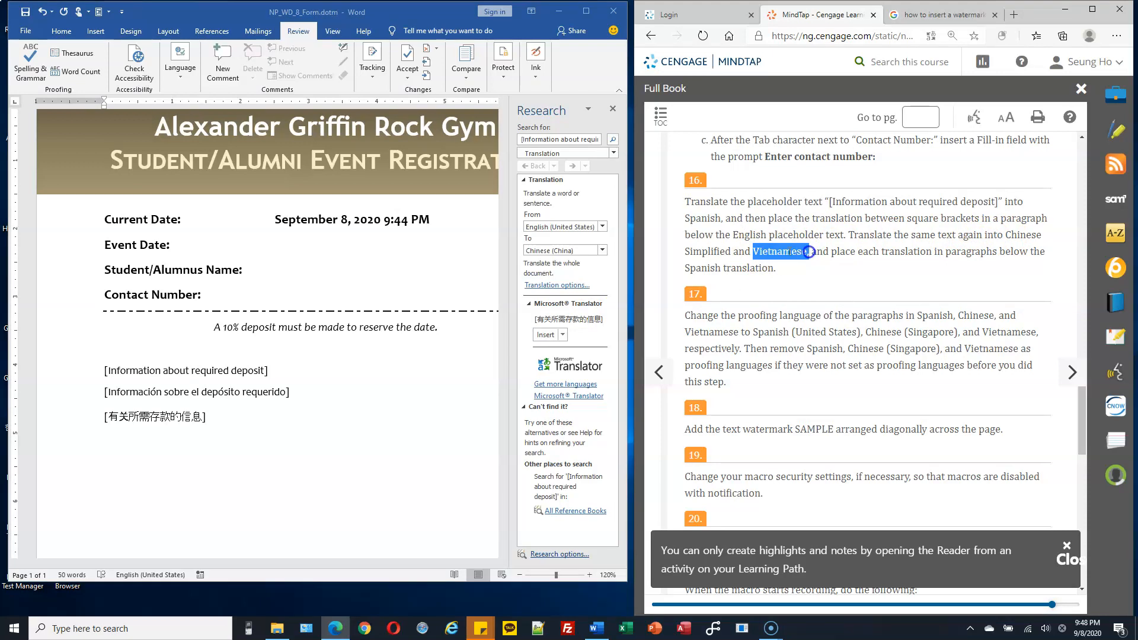
pyautogui.click(603, 251)
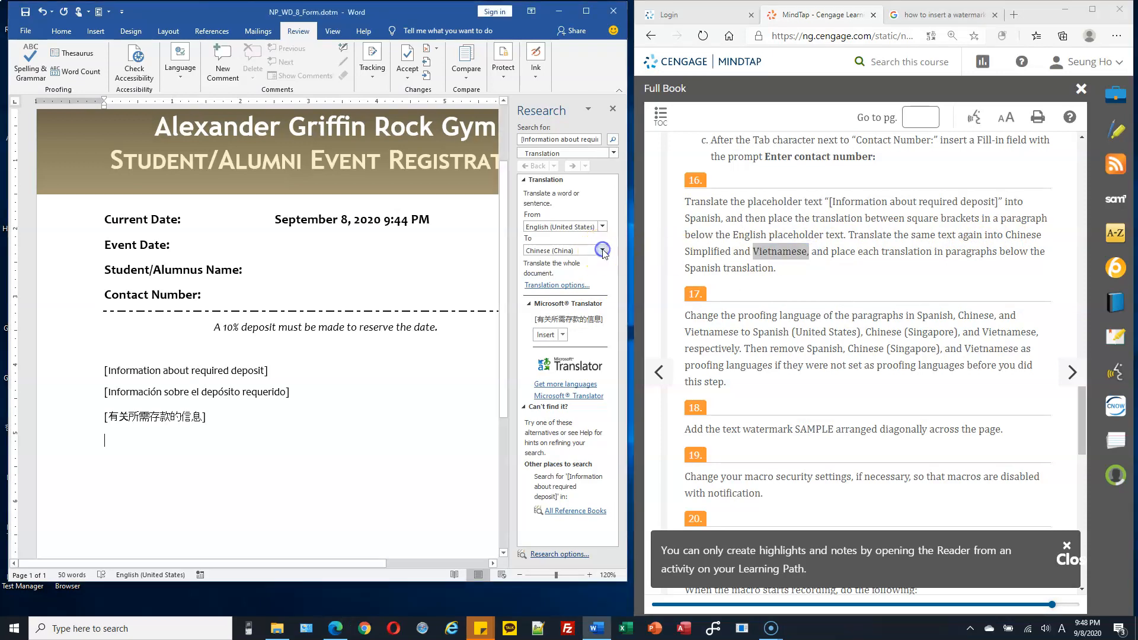
pyautogui.click(603, 251)
pyautogui.moveTo(602, 298); pyautogui.dragTo(599, 417)
pyautogui.click(589, 432)
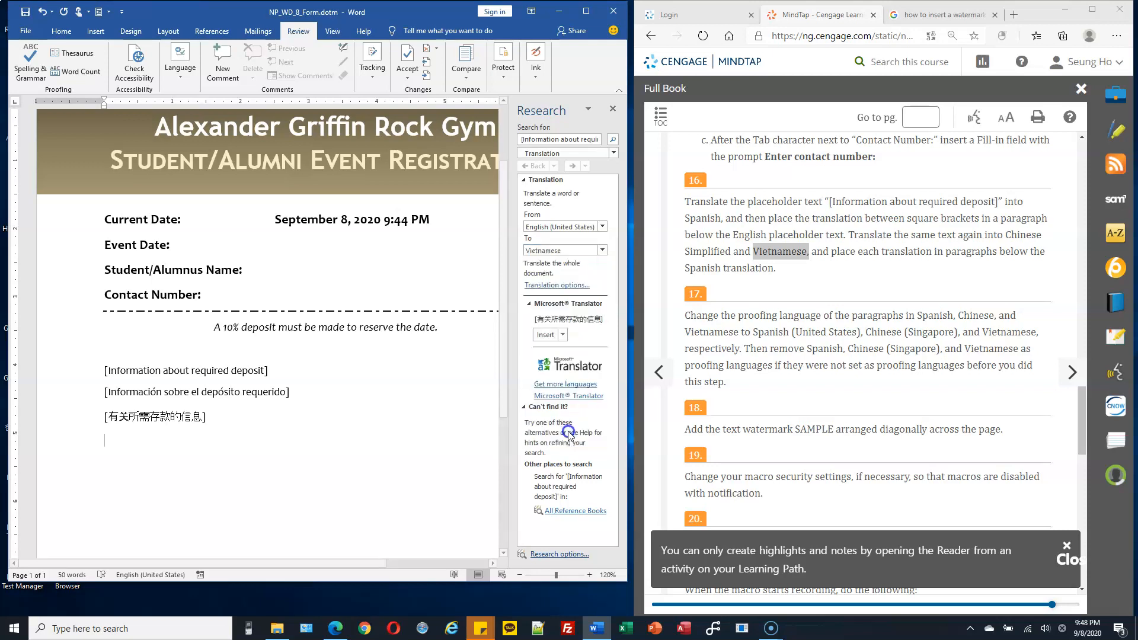
pyautogui.click(545, 340)
pyautogui.click(376, 423)
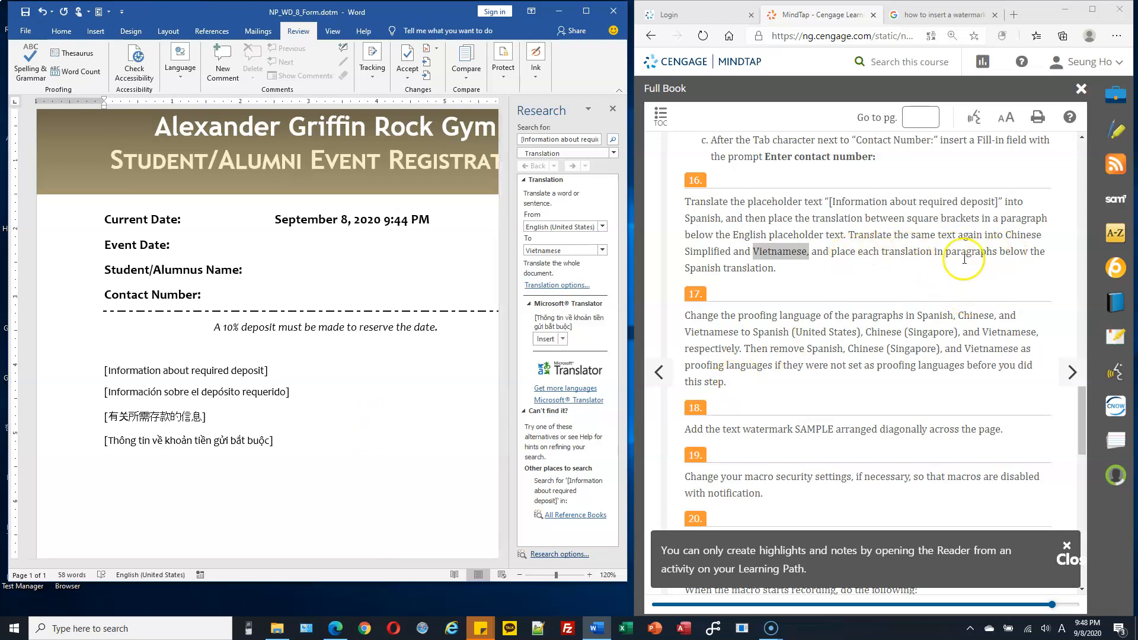
# Step: Read instruction 17 on proofing languages and close the Research pane
pyautogui.scroll(-3, 785, 274)
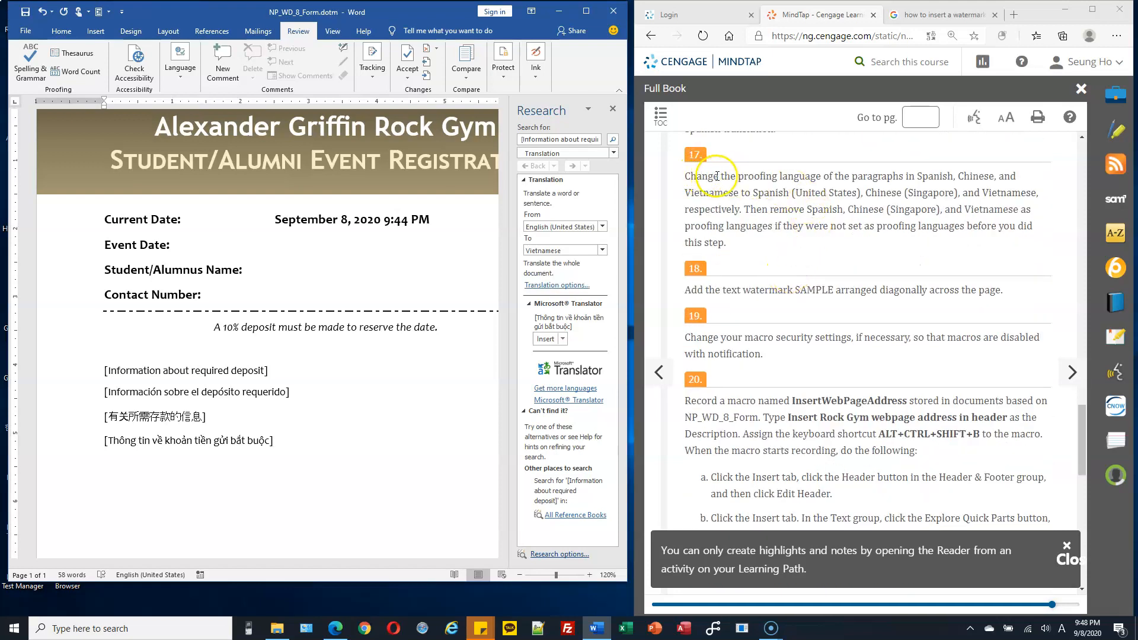
pyautogui.click(301, 417)
pyautogui.click(176, 468)
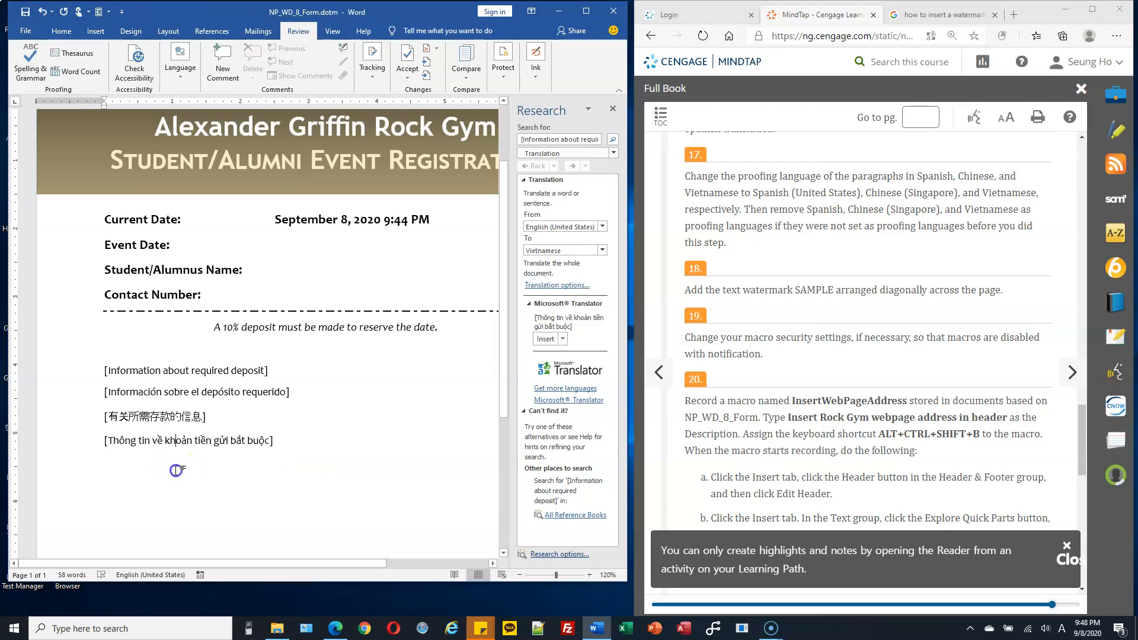
pyautogui.click(612, 109)
pyautogui.click(330, 410)
pyautogui.click(135, 440)
pyautogui.click(208, 443)
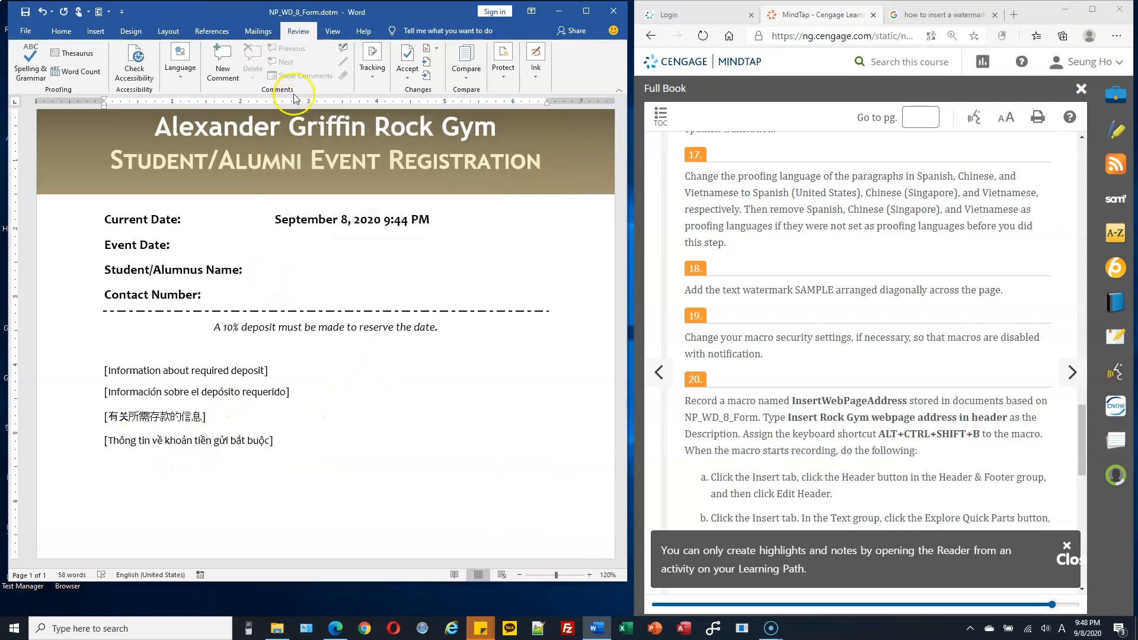
# Step: Check spelling and grammar on the word "depósito" in the Spanish paragraph, continuing through the rest of the document
pyautogui.moveTo(120, 392); pyautogui.dragTo(152, 392)
pyautogui.click(183, 392)
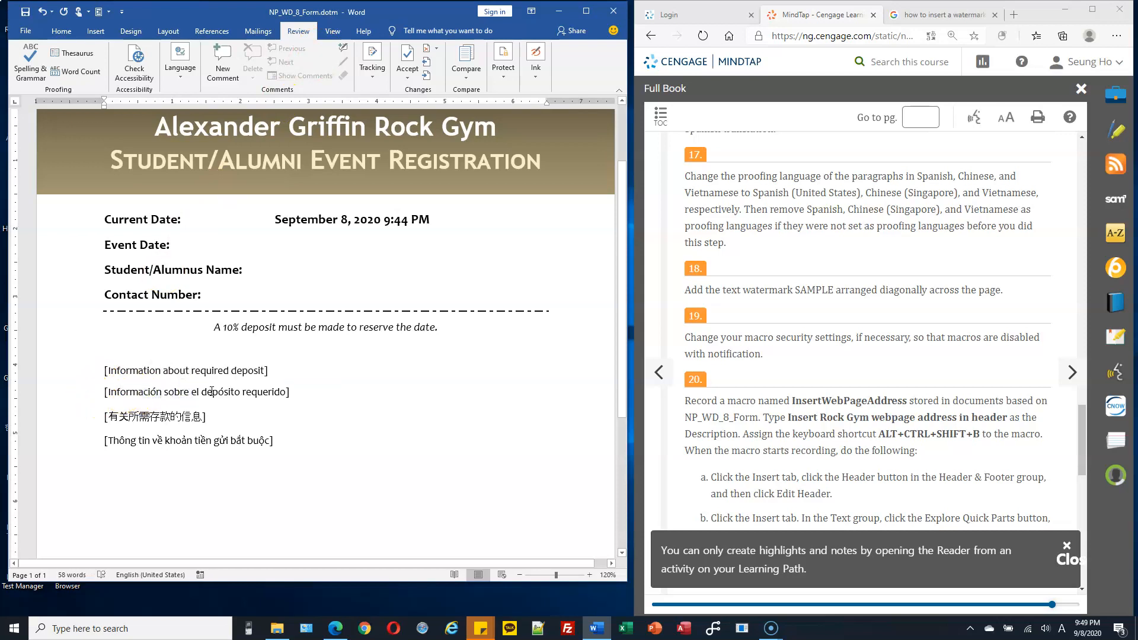
pyautogui.doubleClick(212, 391)
pyautogui.click(310, 33)
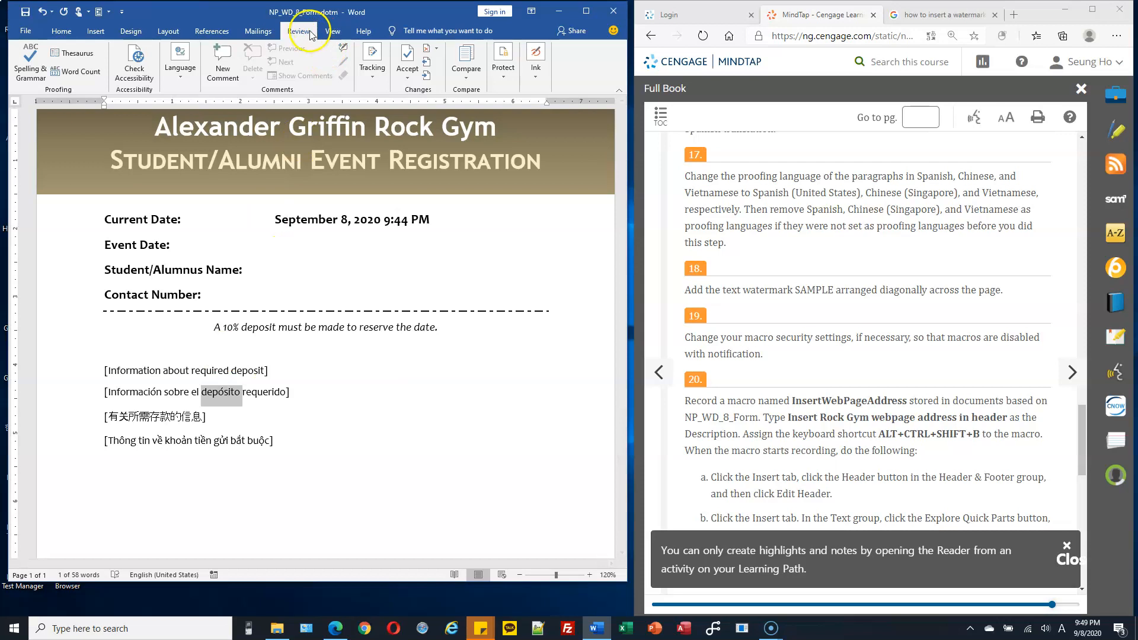
pyautogui.click(28, 53)
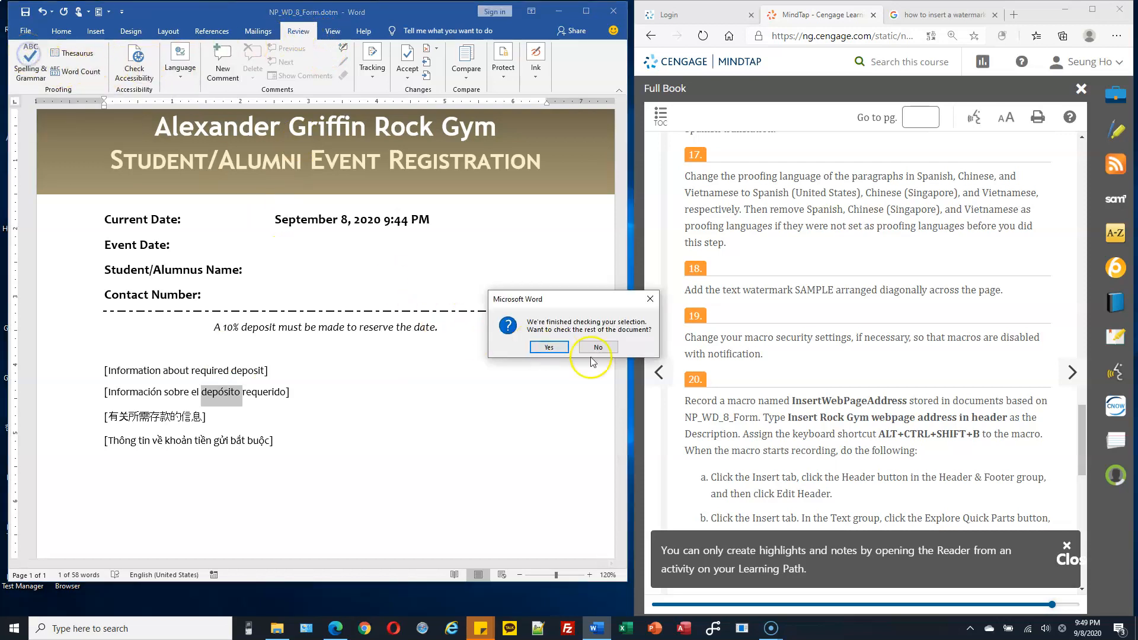
pyautogui.click(549, 347)
pyautogui.click(572, 348)
pyautogui.click(289, 388)
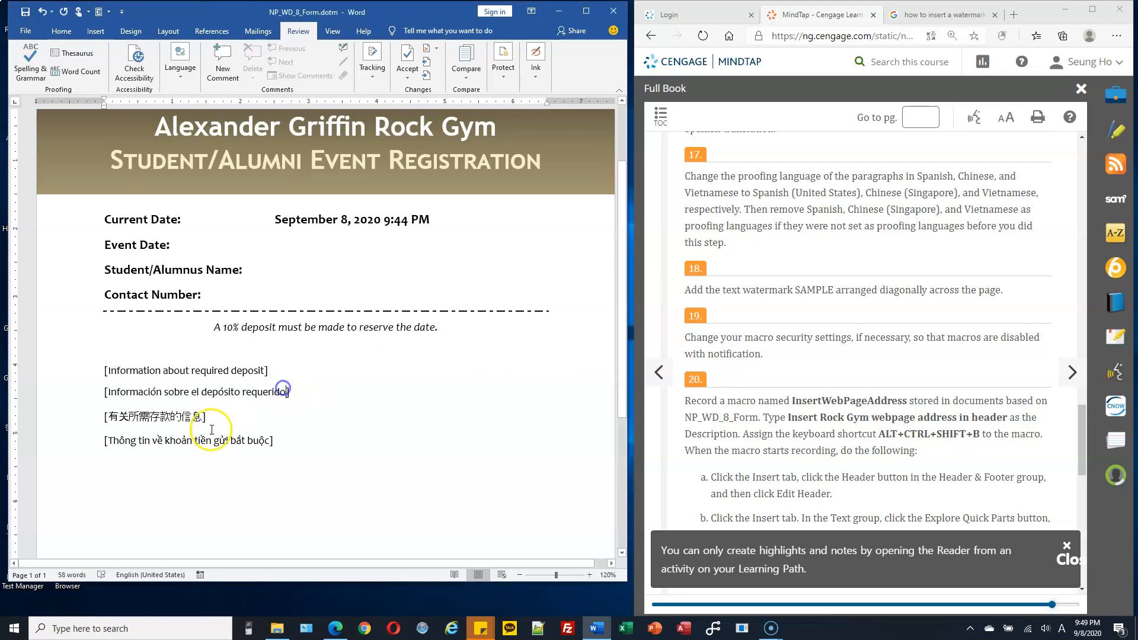
pyautogui.scroll(-3, 342, 407)
pyautogui.moveTo(281, 338); pyautogui.dragTo(95, 271)
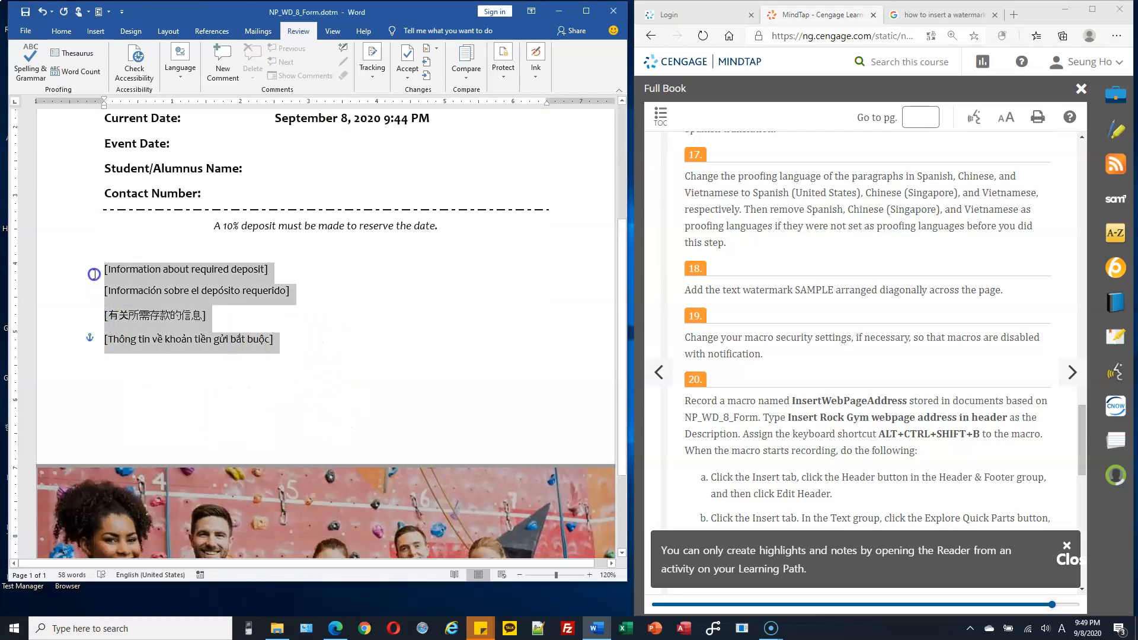
pyautogui.click(368, 296)
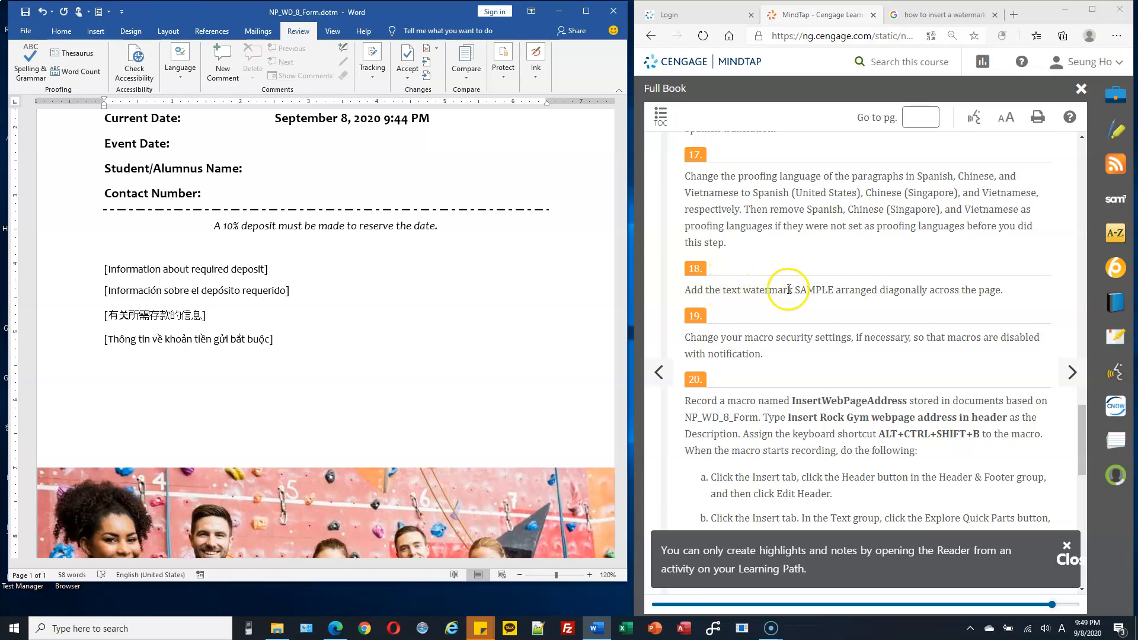
# Step: Add the diagonal SAMPLE 1 text watermark to the page, as instruction 18 asks
pyautogui.moveTo(749, 290); pyautogui.dragTo(804, 290)
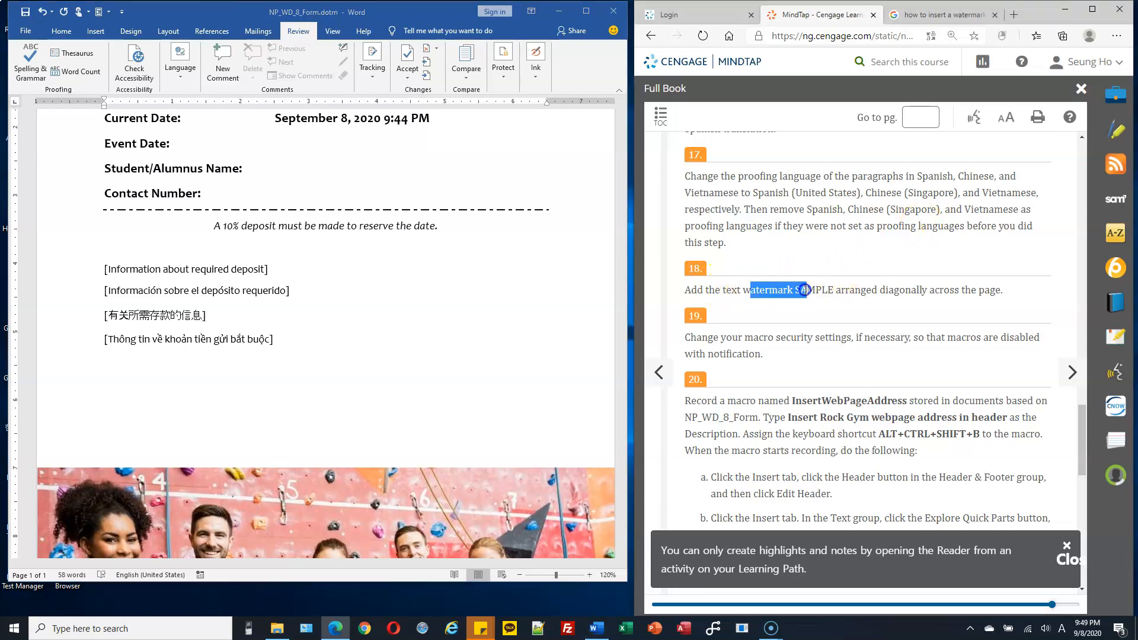
pyautogui.click(395, 273)
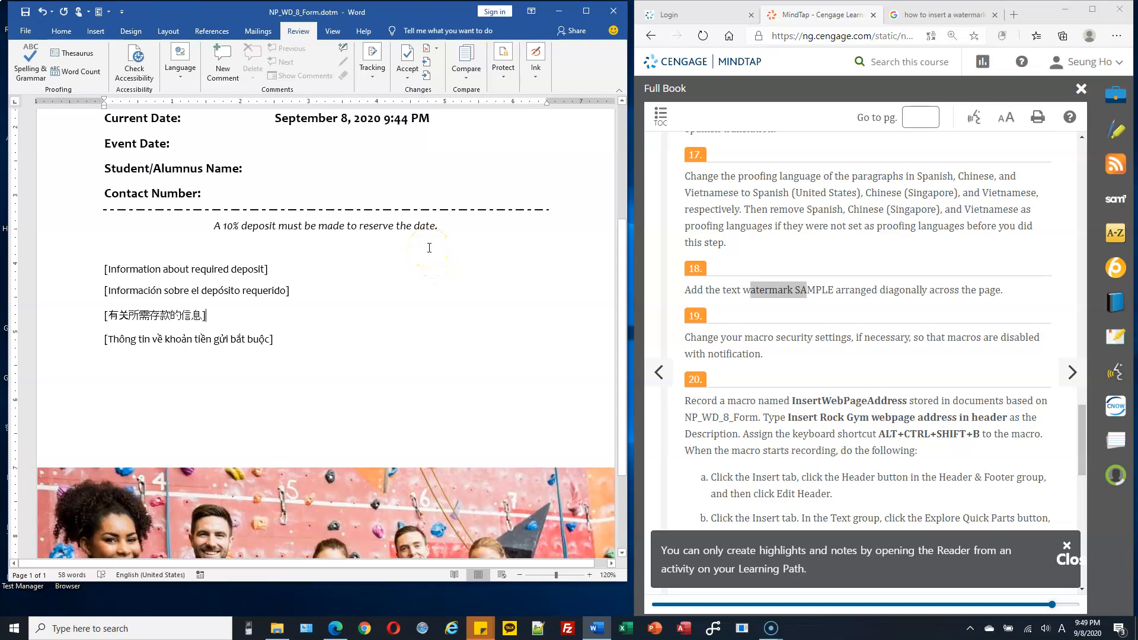
pyautogui.click(131, 32)
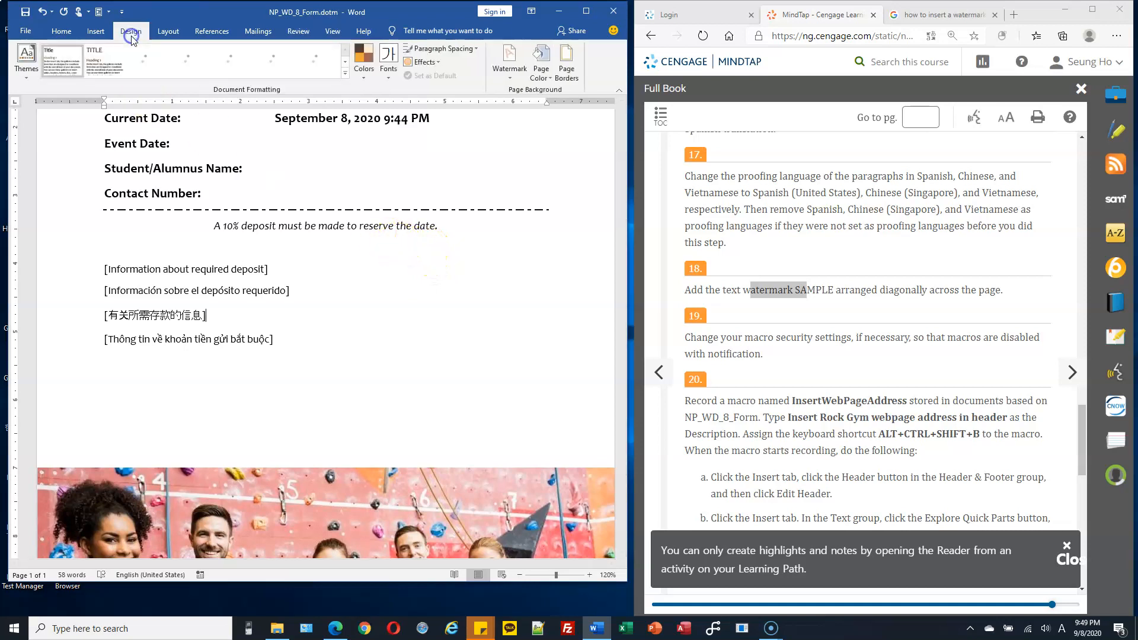
pyautogui.click(508, 78)
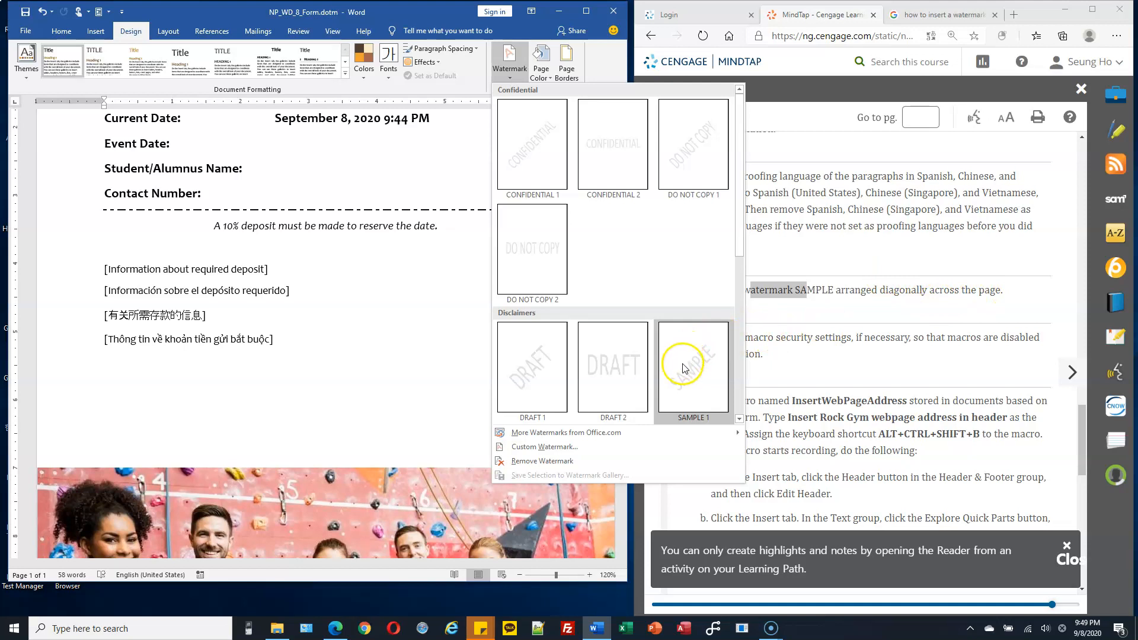
pyautogui.click(701, 368)
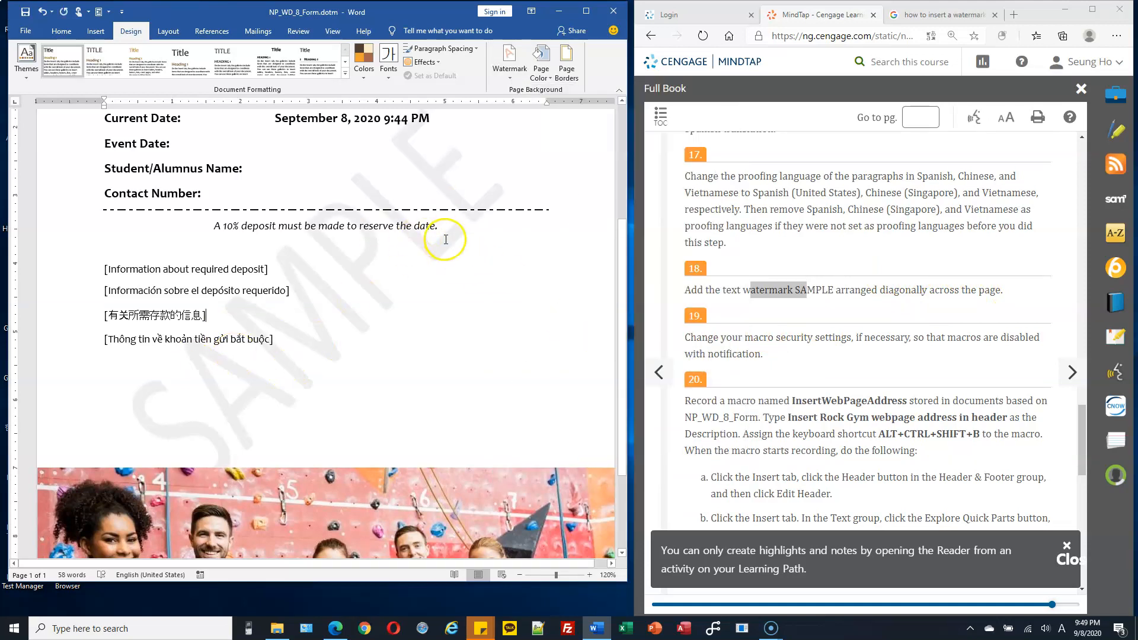
pyautogui.scroll(-3, 403, 257)
pyautogui.scroll(-1, 411, 254)
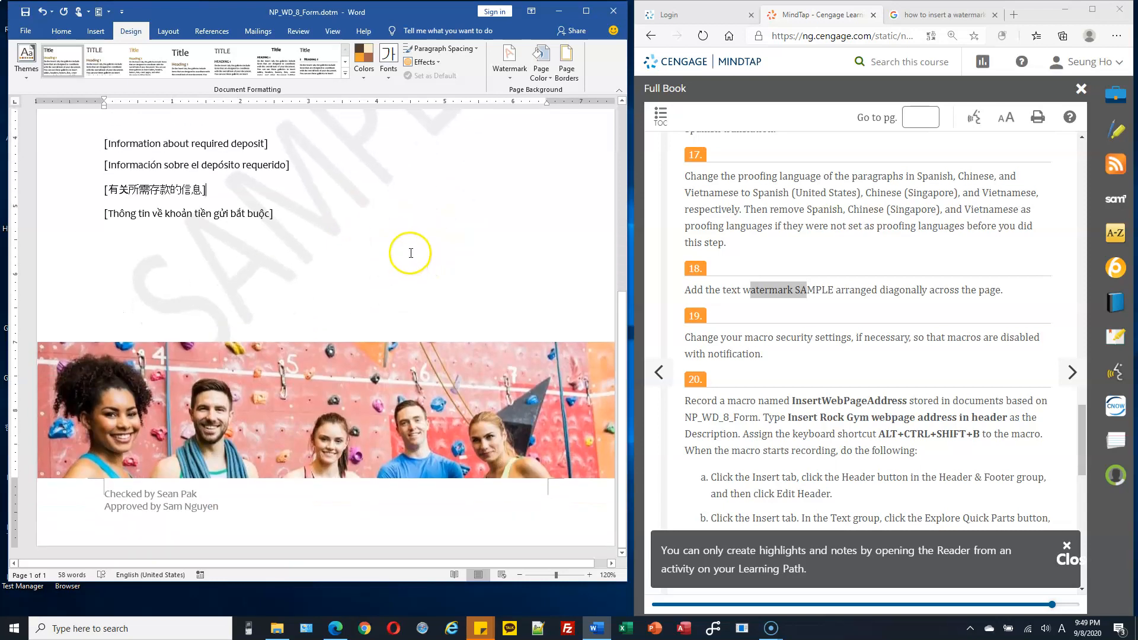
# Step: Read instructions 19 and 20 on macro security settings and recording the InsertWebPageAddress macro
pyautogui.click(742, 343)
pyautogui.scroll(-1, 791, 268)
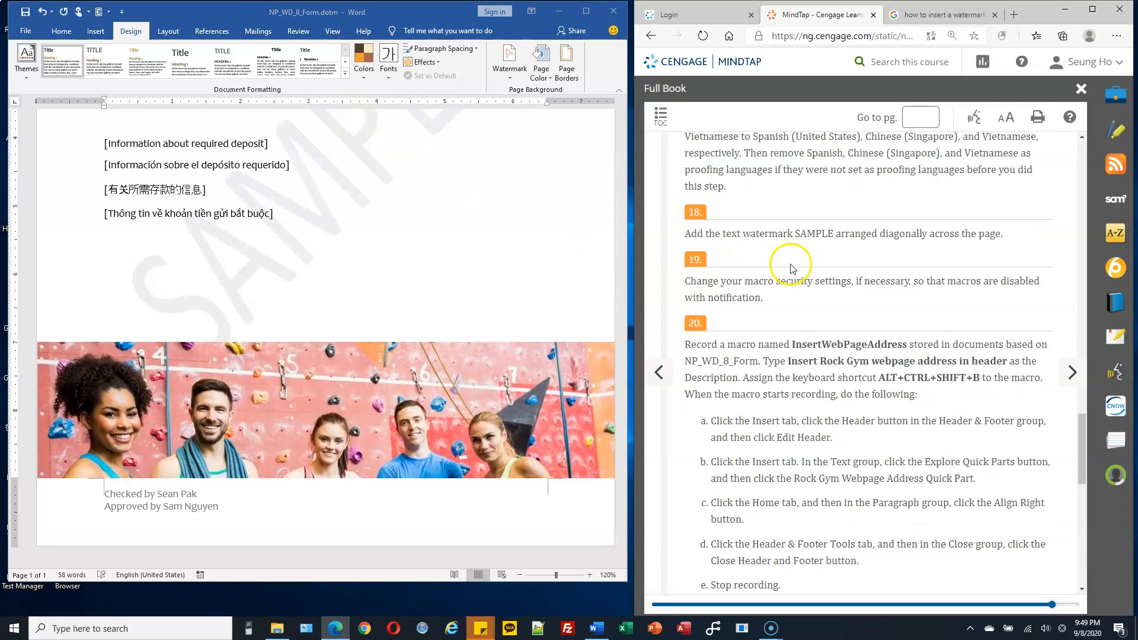